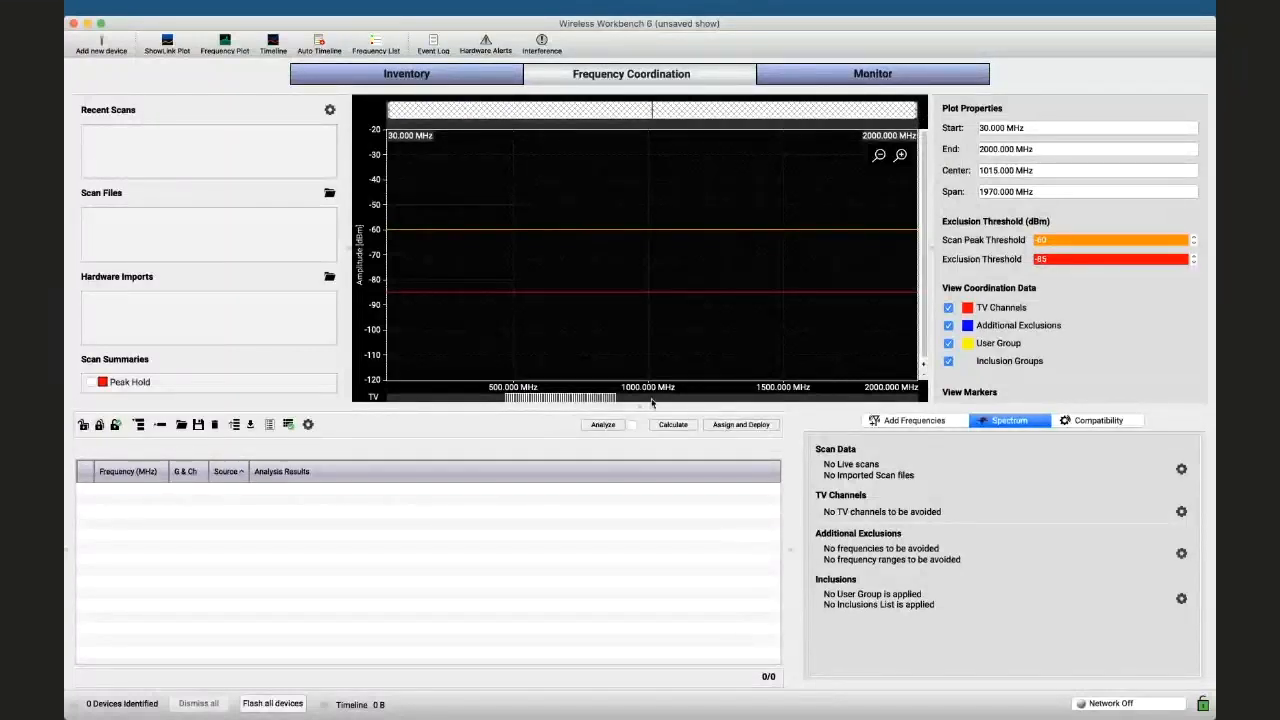
Turn on accounting for an inclusions list when calculating frequencies, and create a new list containing one group
click(914, 421)
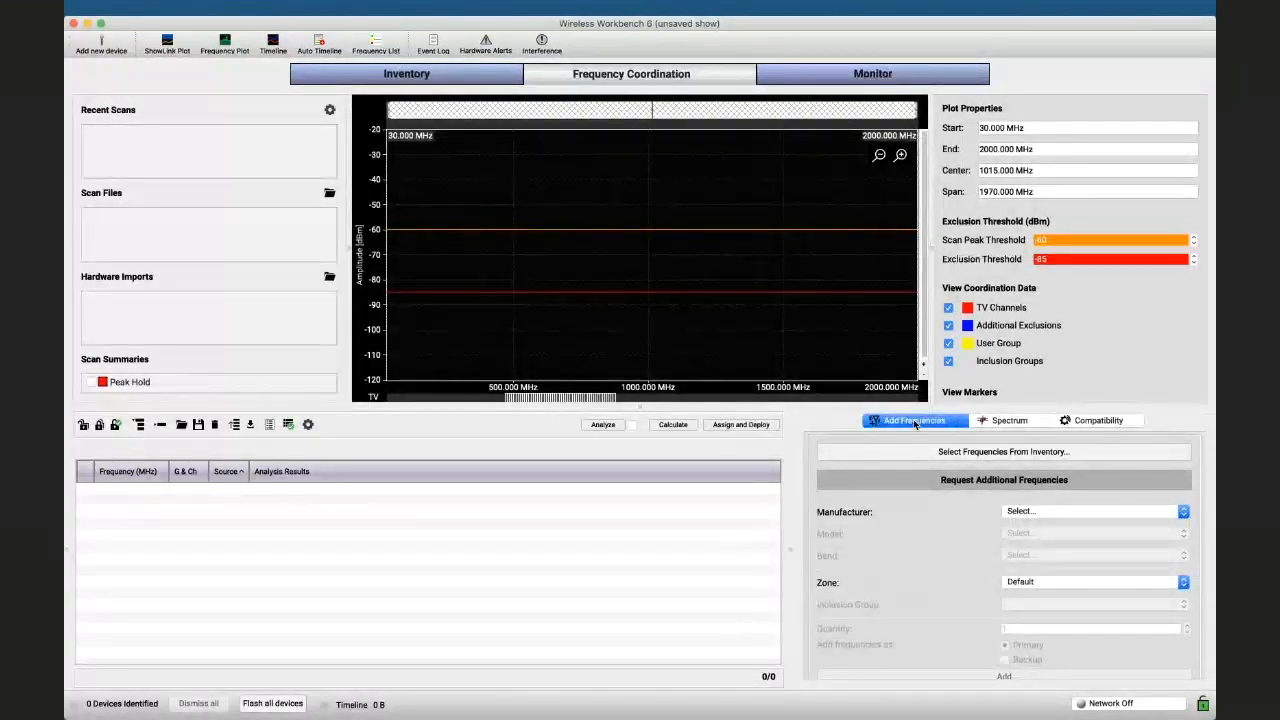
click(995, 421)
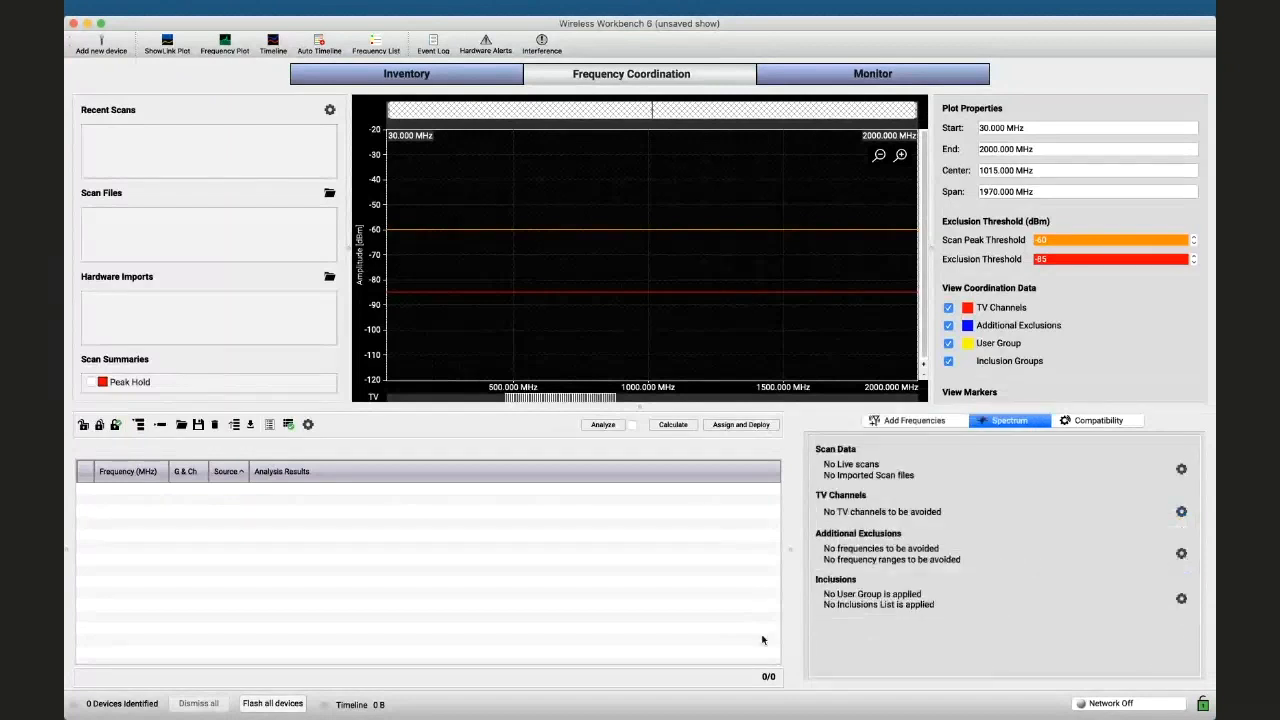
click(1181, 597)
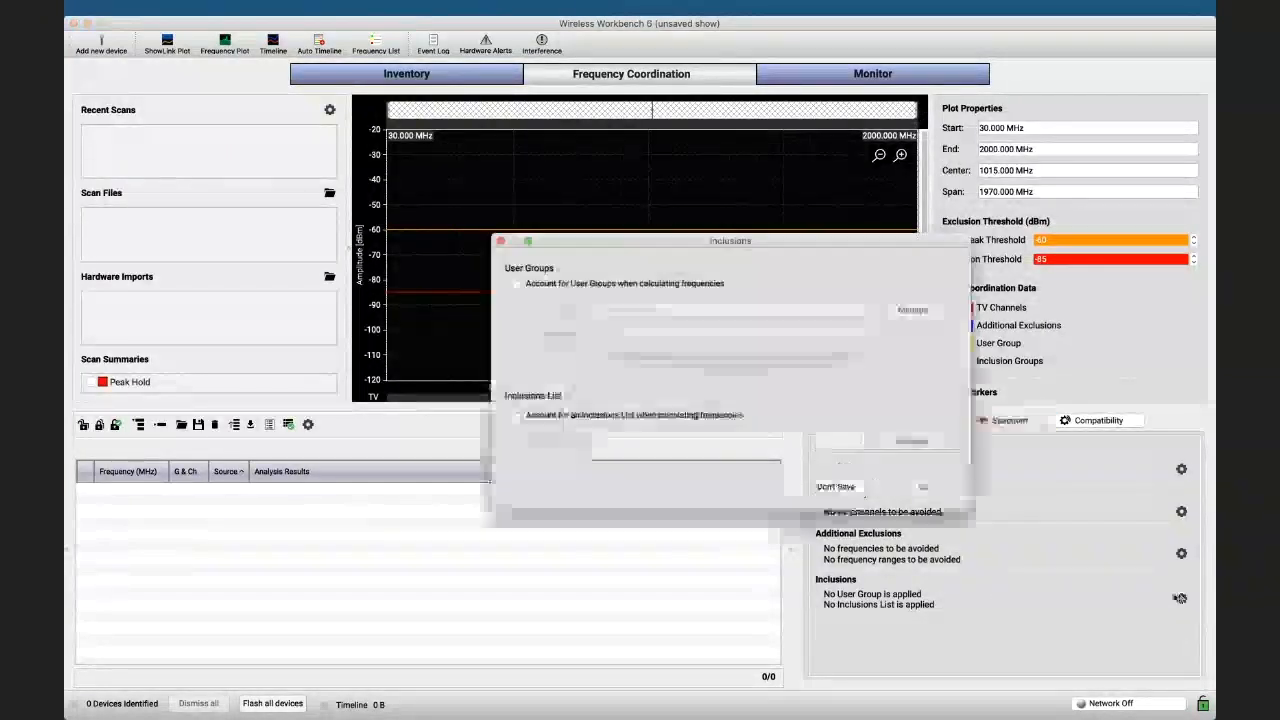
click(516, 416)
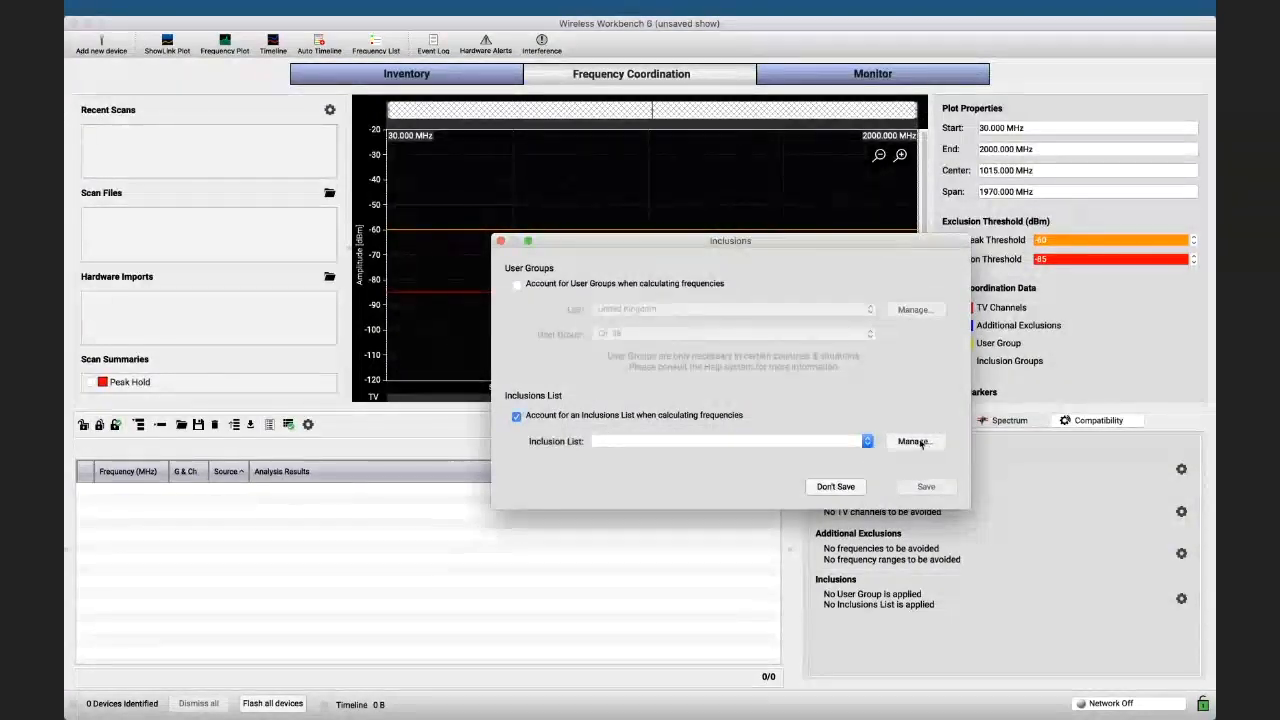
click(913, 441)
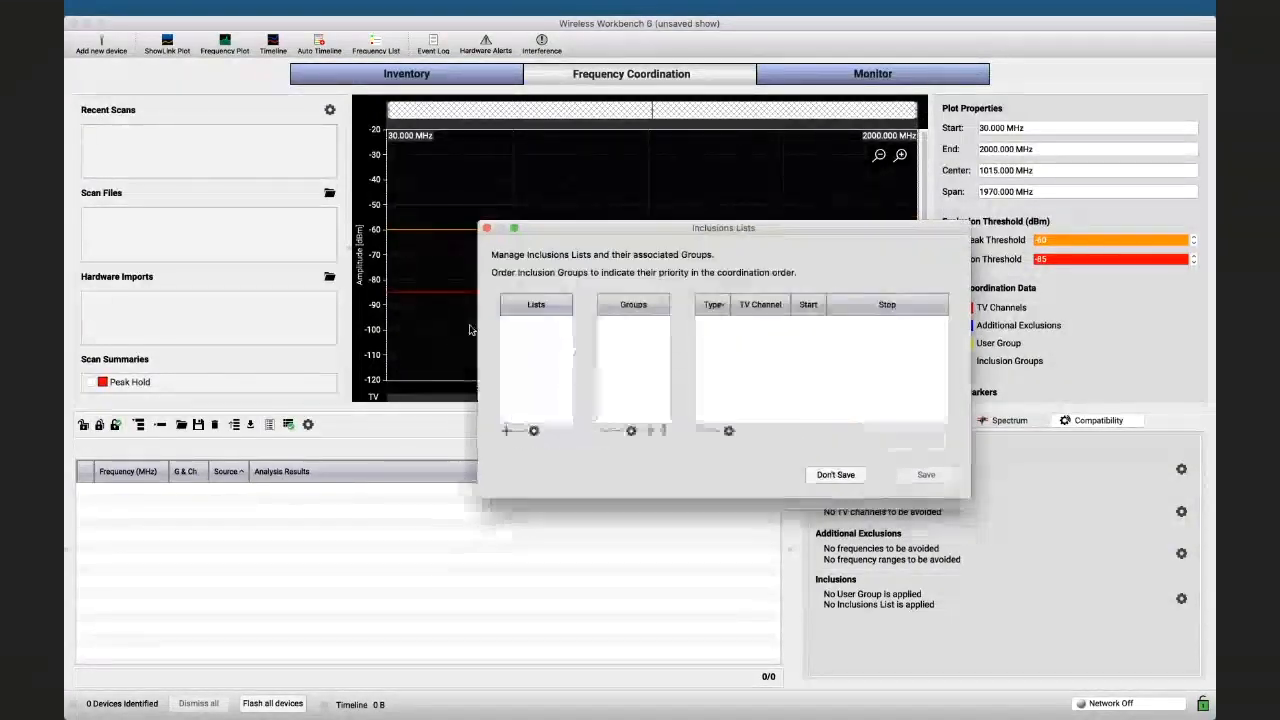
click(506, 430)
click(603, 430)
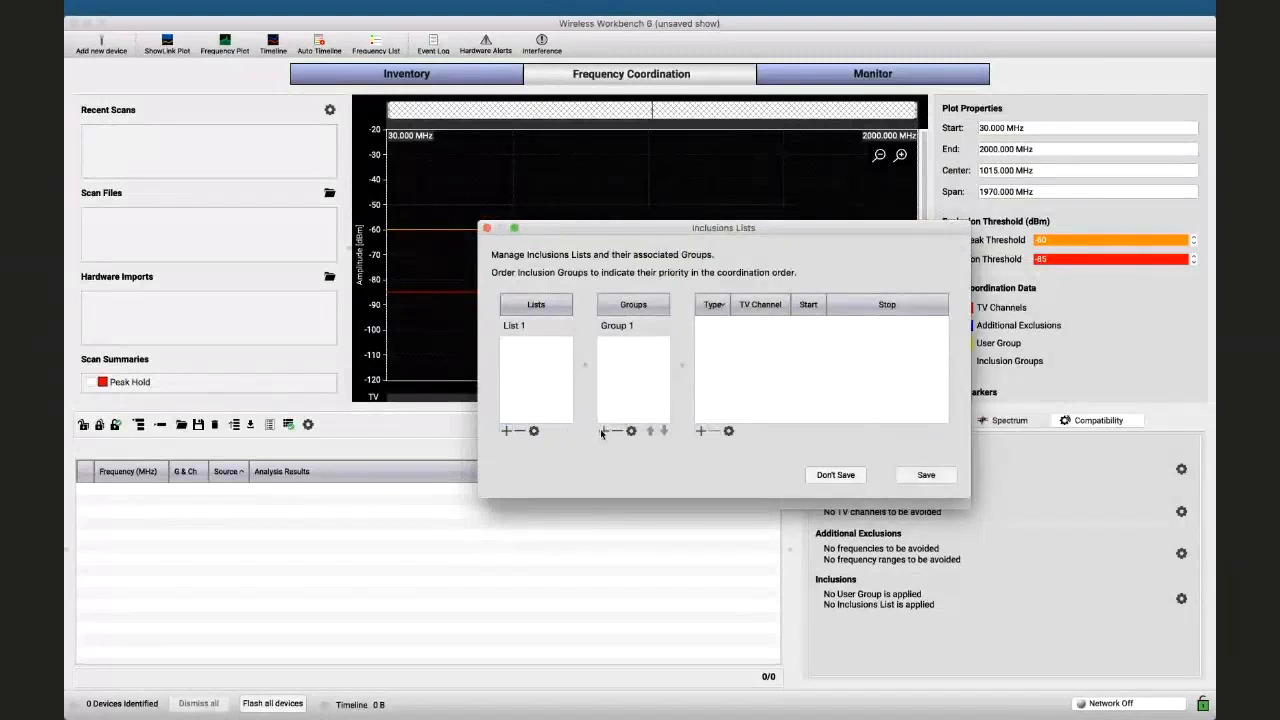
Rename the new inclusion group as Exercise
click(609, 324)
click(609, 324)
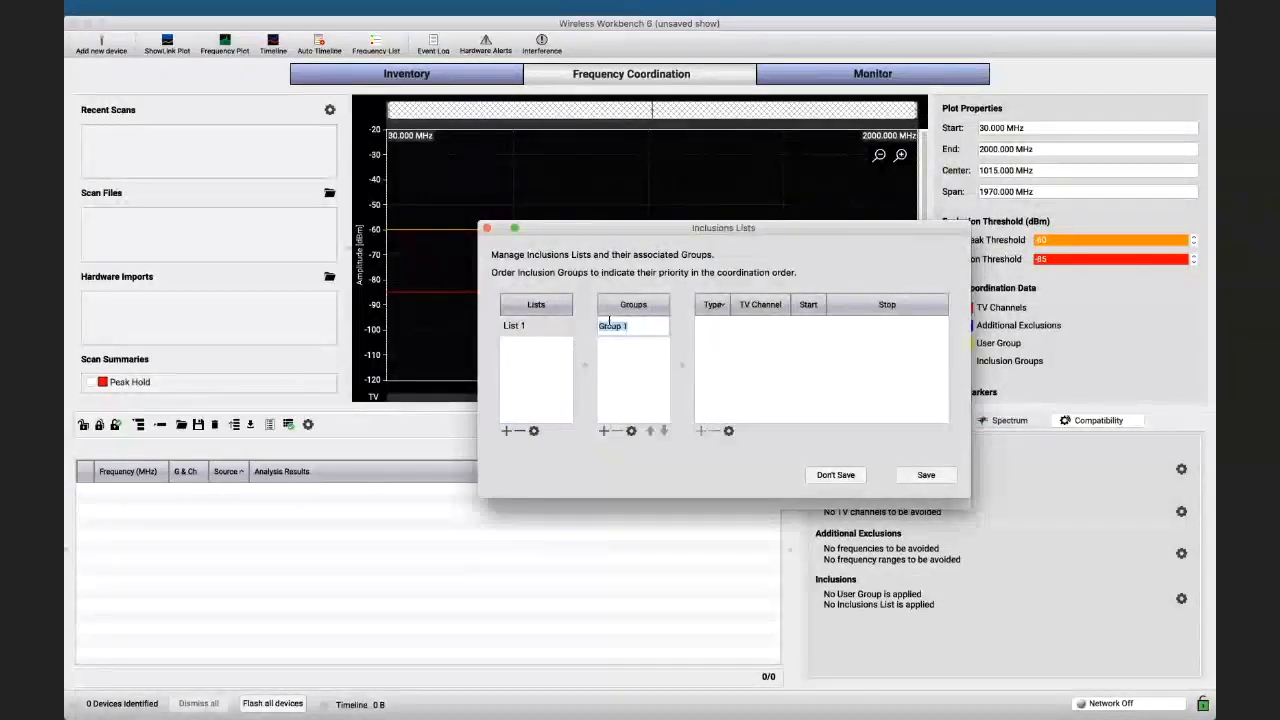
text(G)
text(xercise)
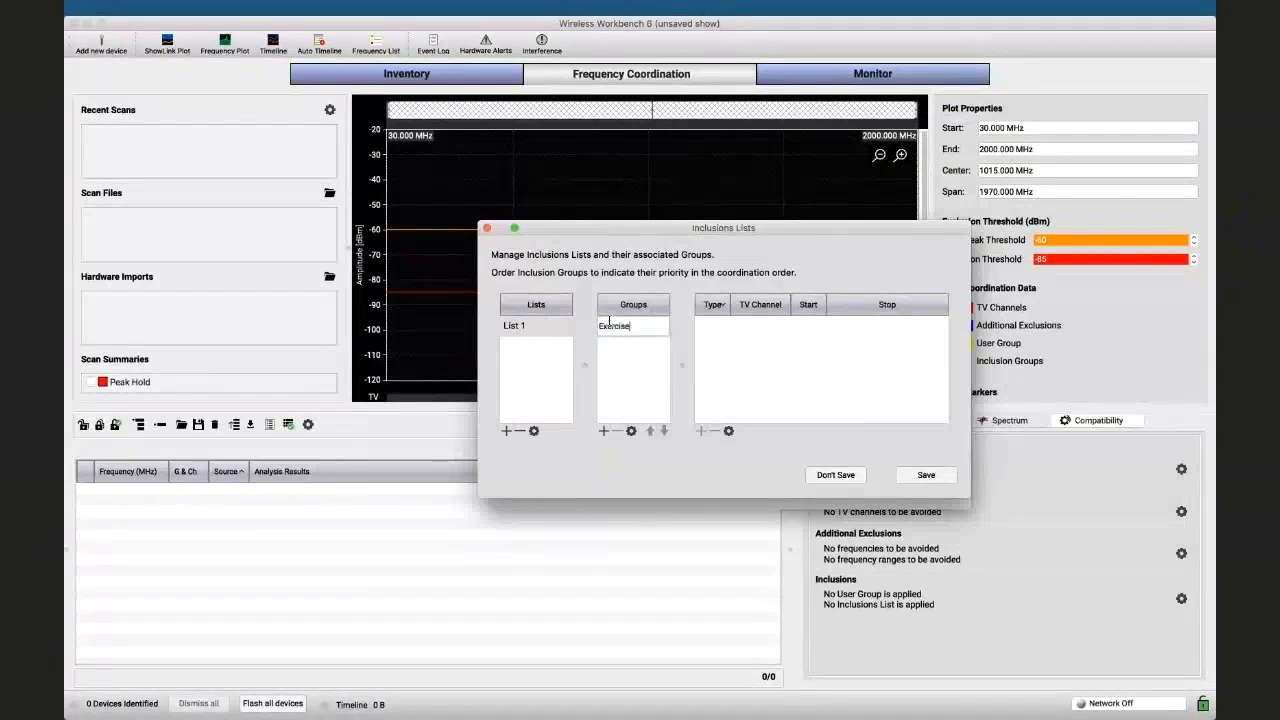
key(Return)
click(636, 332)
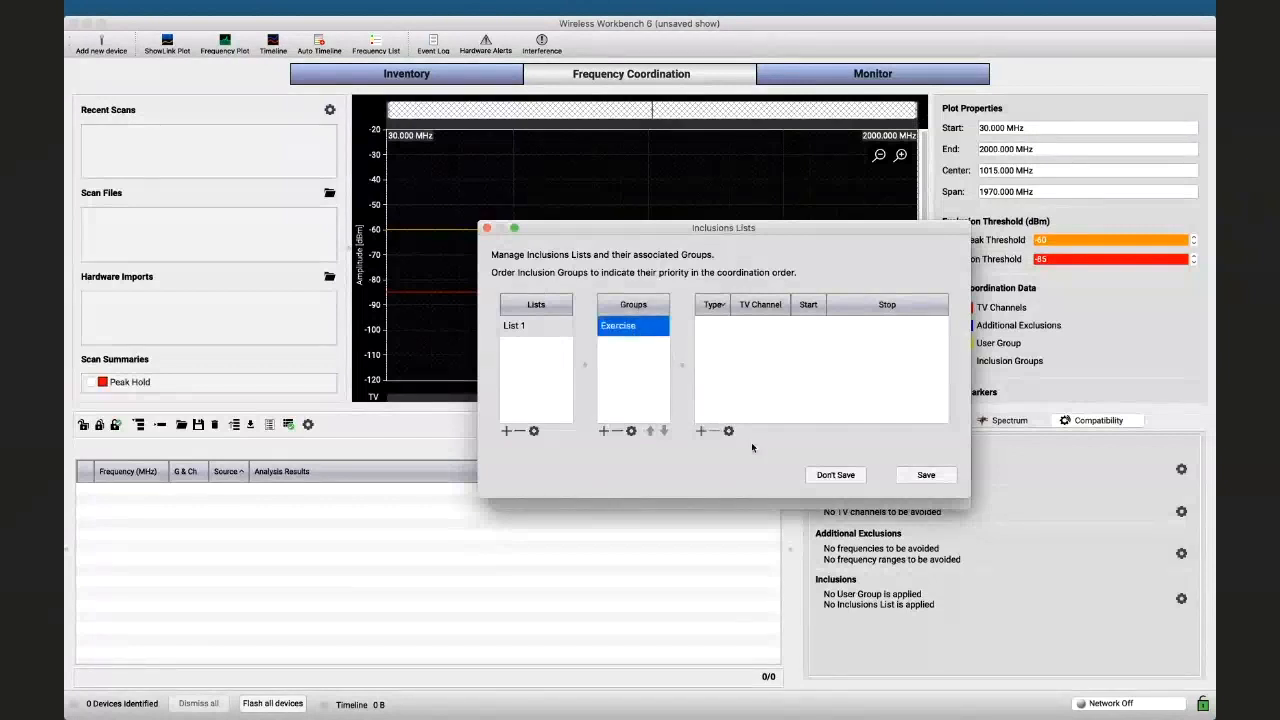
Add a range entry for TV channel 21 to the Exercise group and save the inclusions list and settings
click(701, 430)
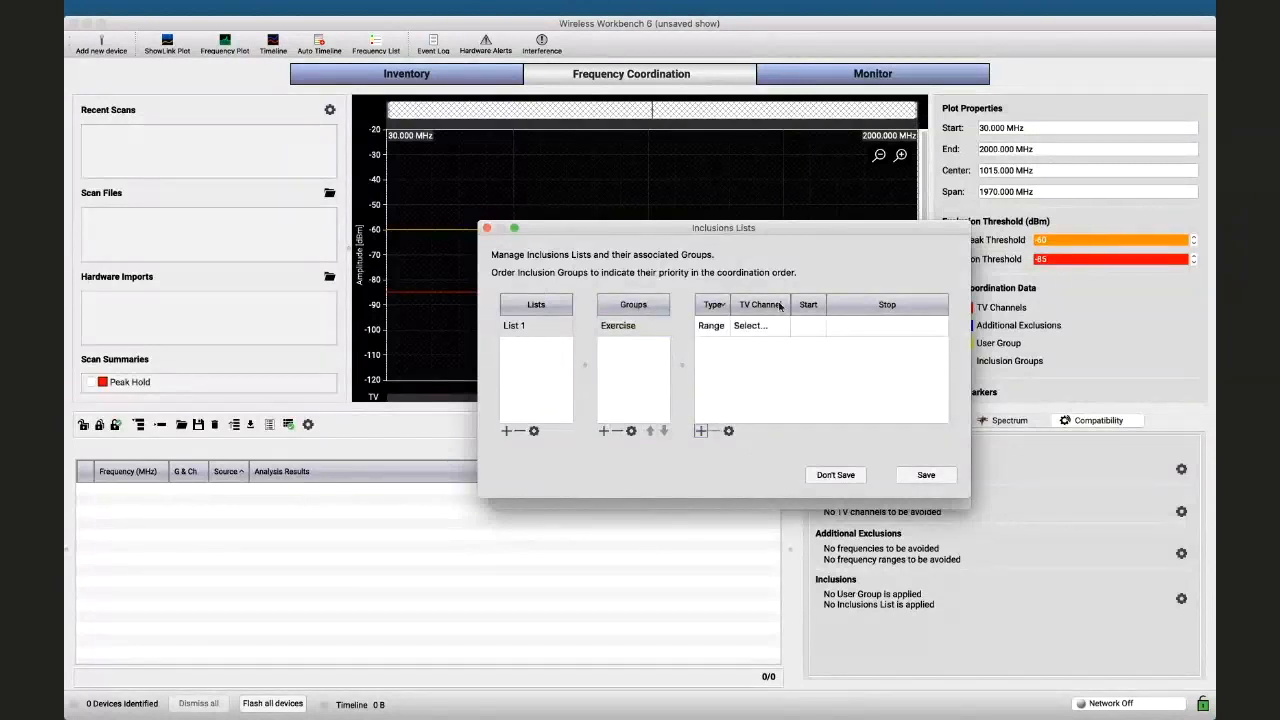
click(755, 326)
click(758, 327)
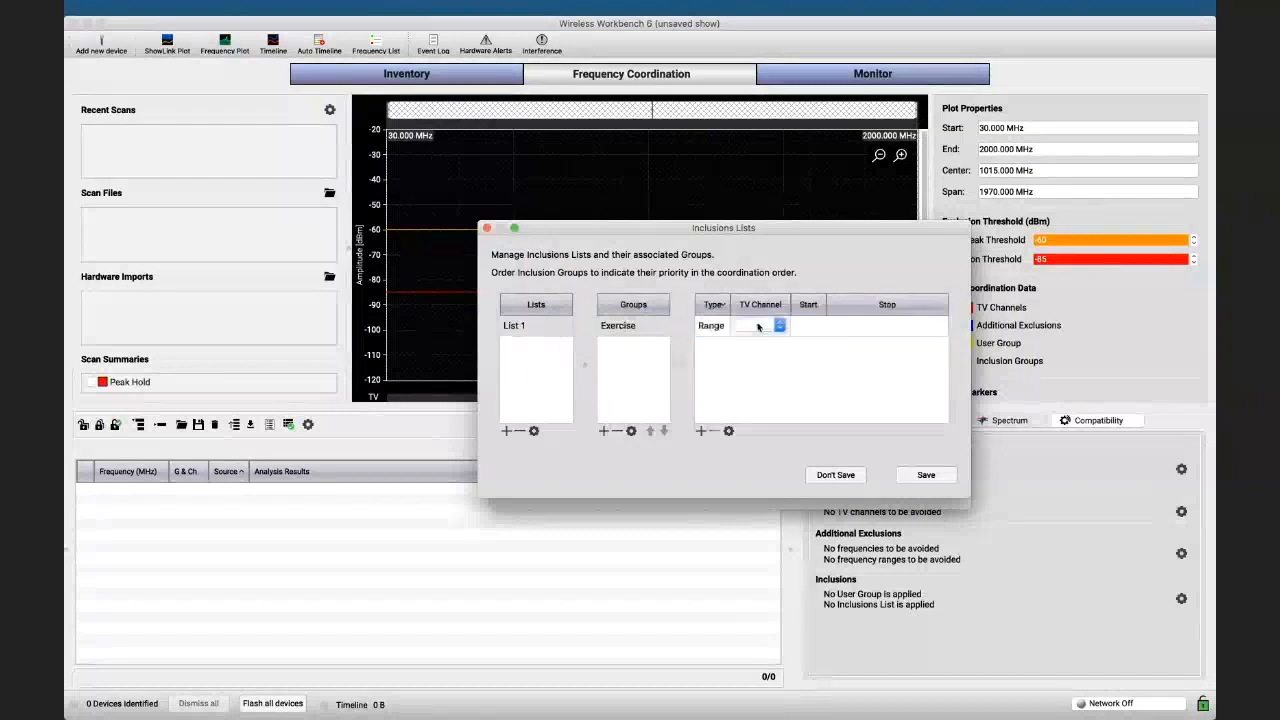
click(758, 327)
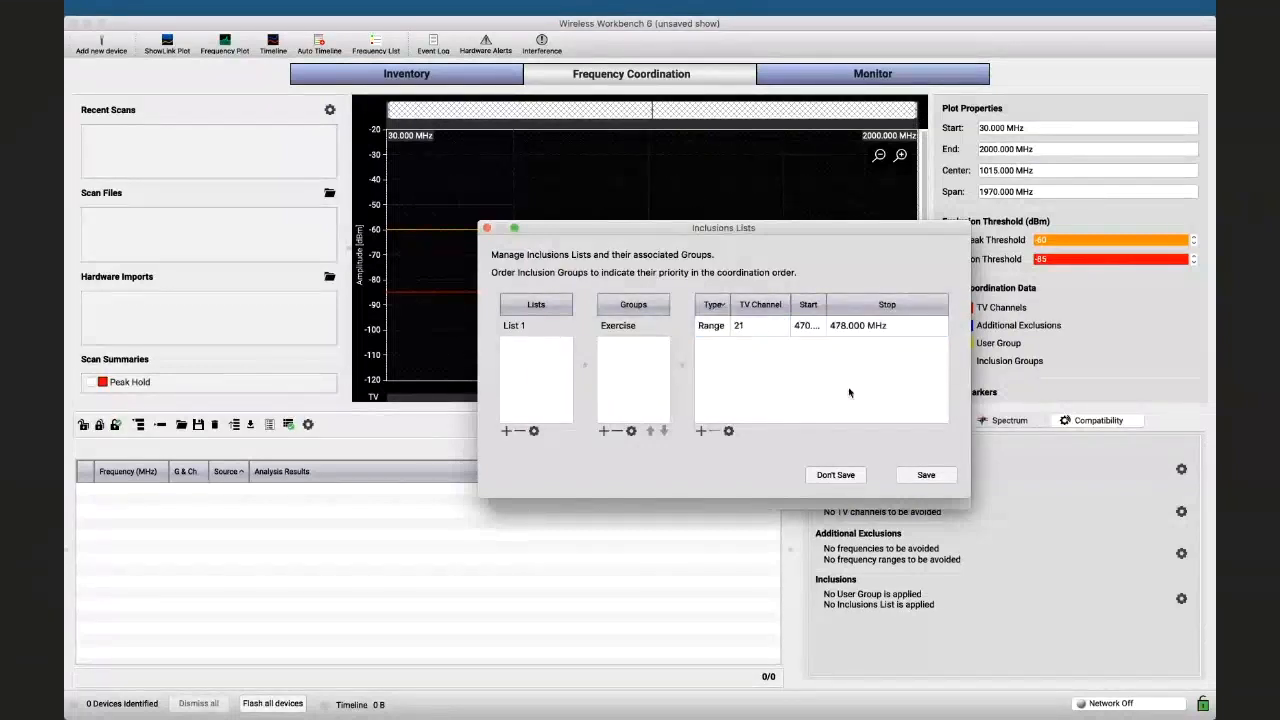
click(940, 474)
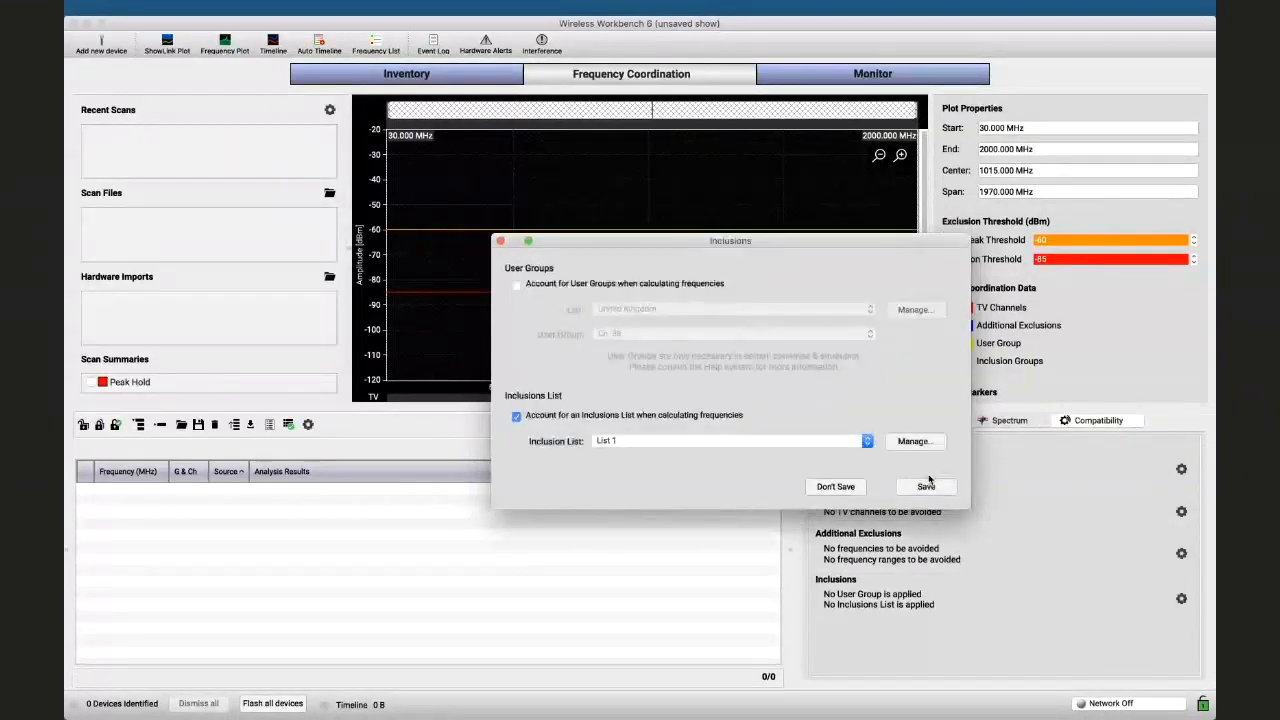
click(928, 486)
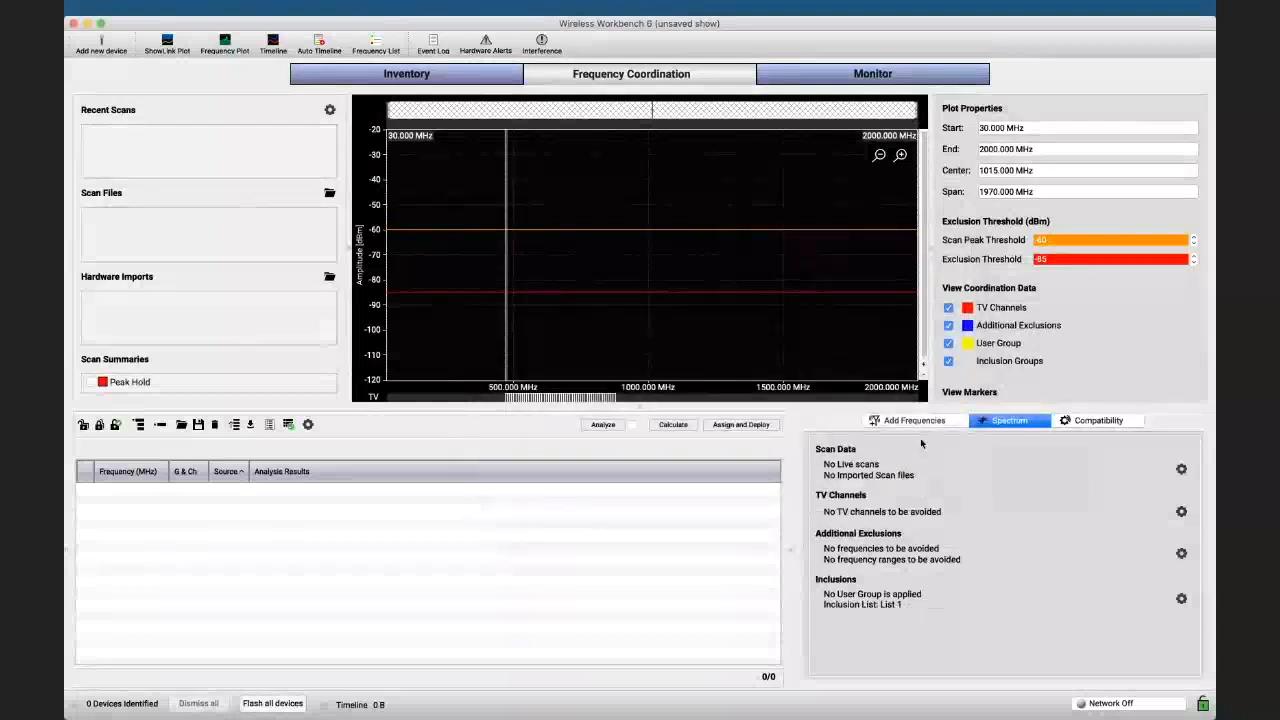
Set up a request for additional frequencies for the Shure UR4D in band G1E
click(917, 426)
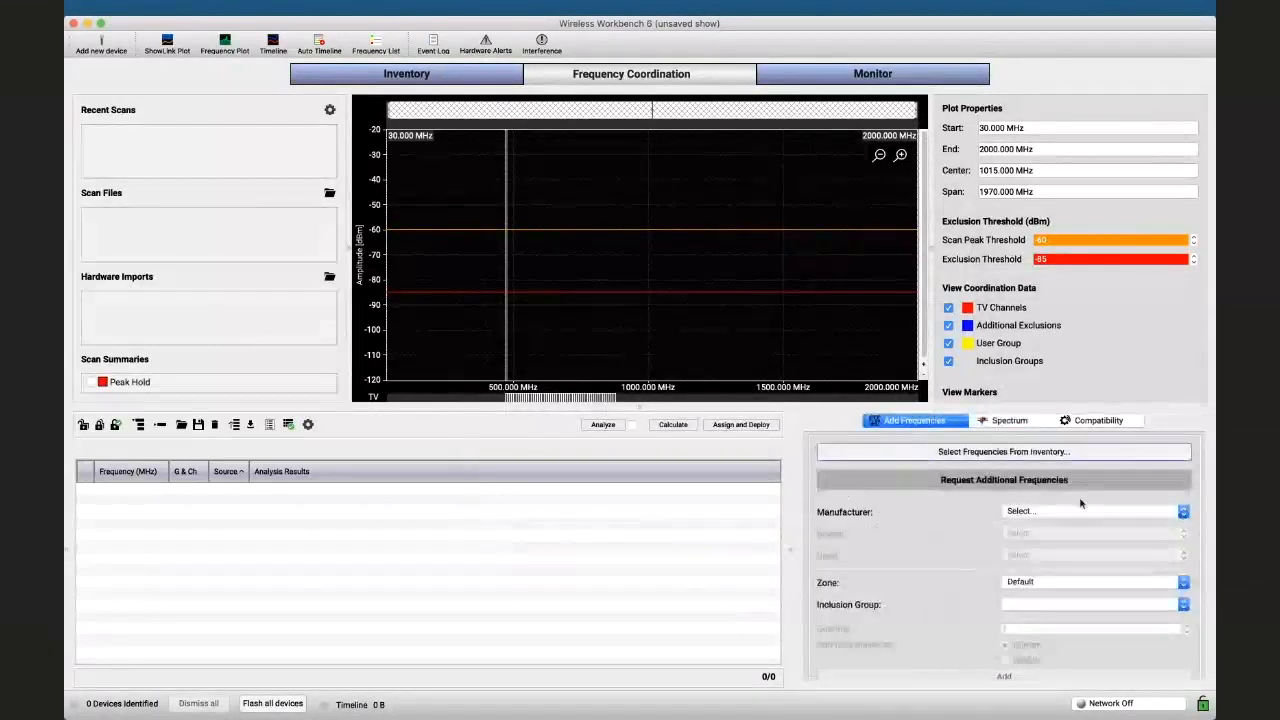
click(1067, 510)
click(1067, 508)
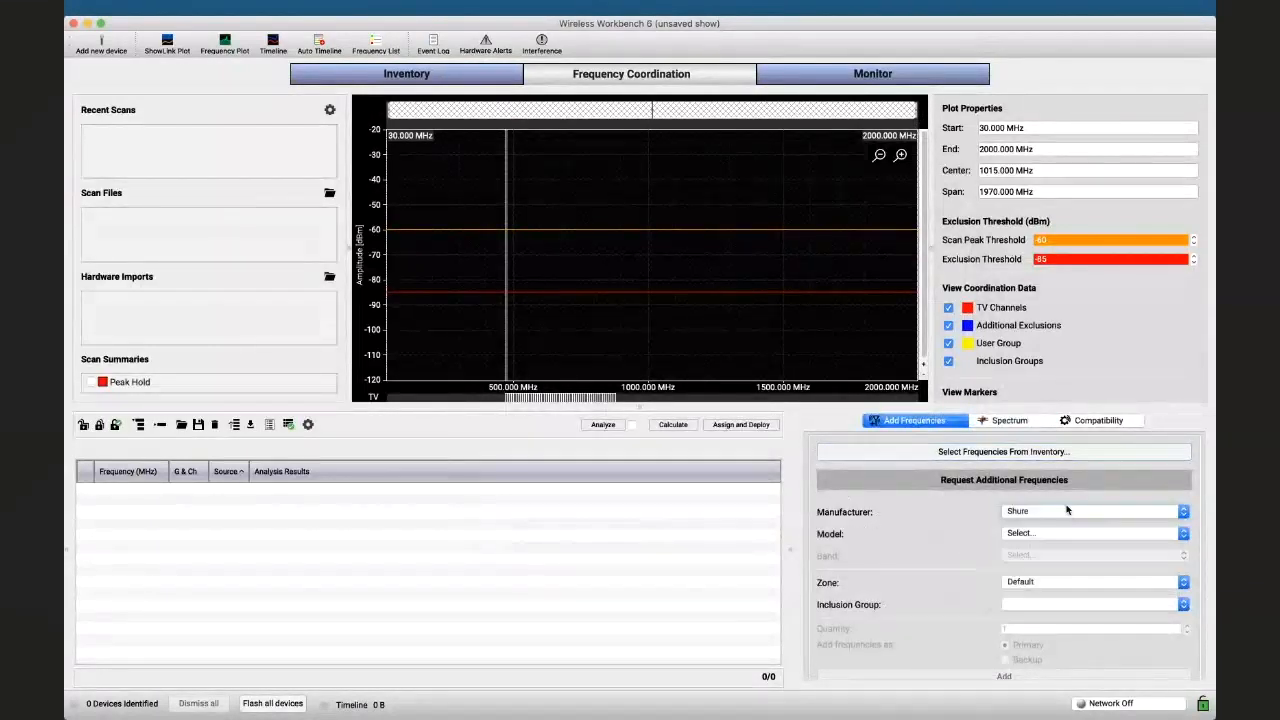
click(1052, 534)
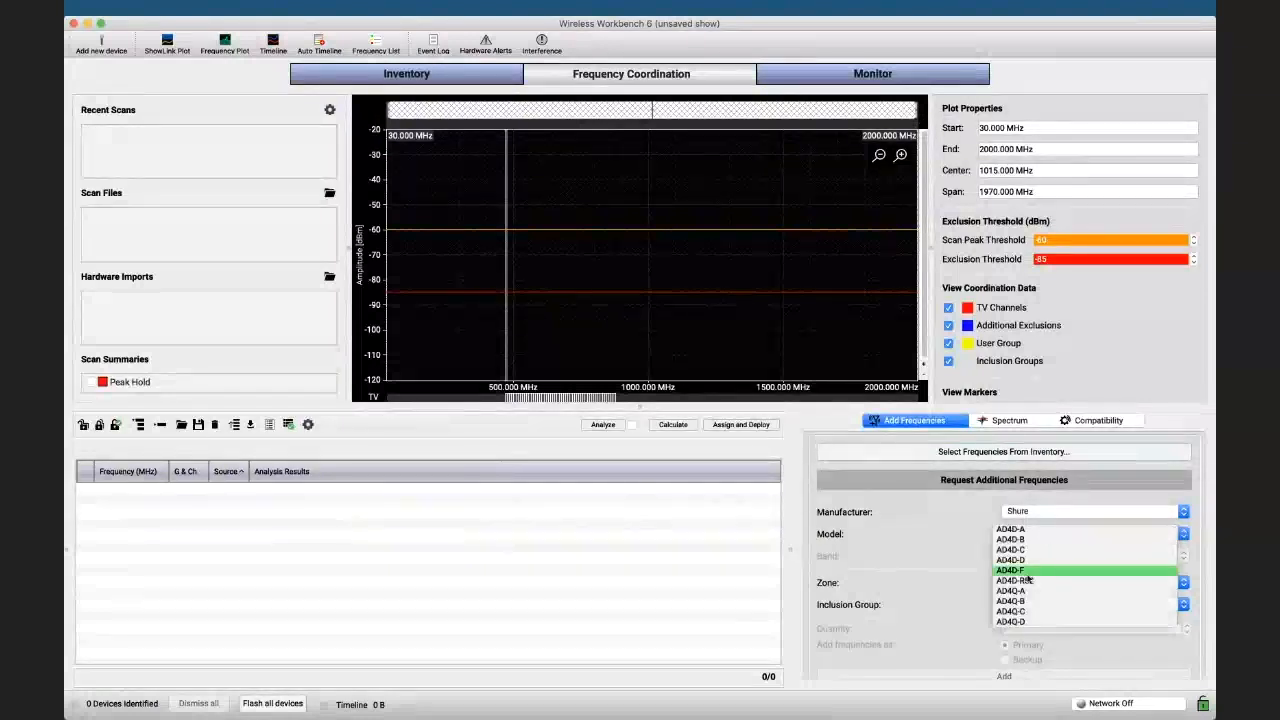
scroll(1030, 575, down, 10)
scroll(1028, 579, down, 5)
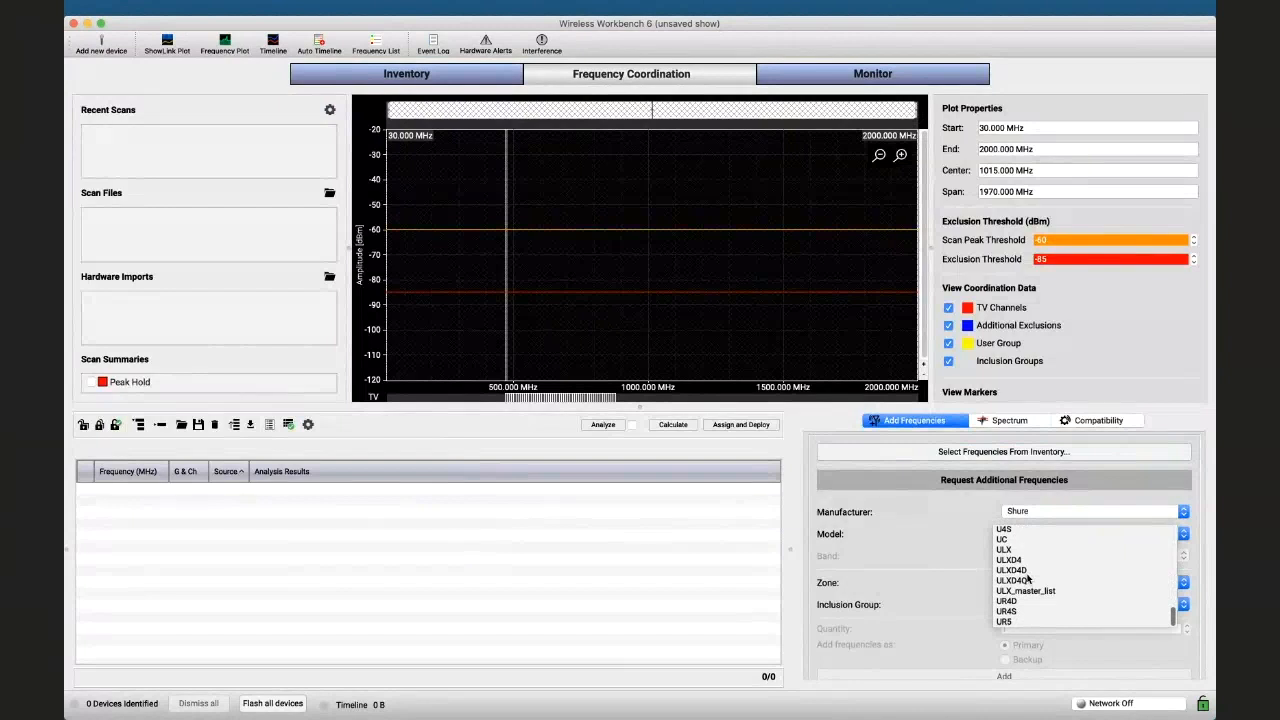
click(1022, 605)
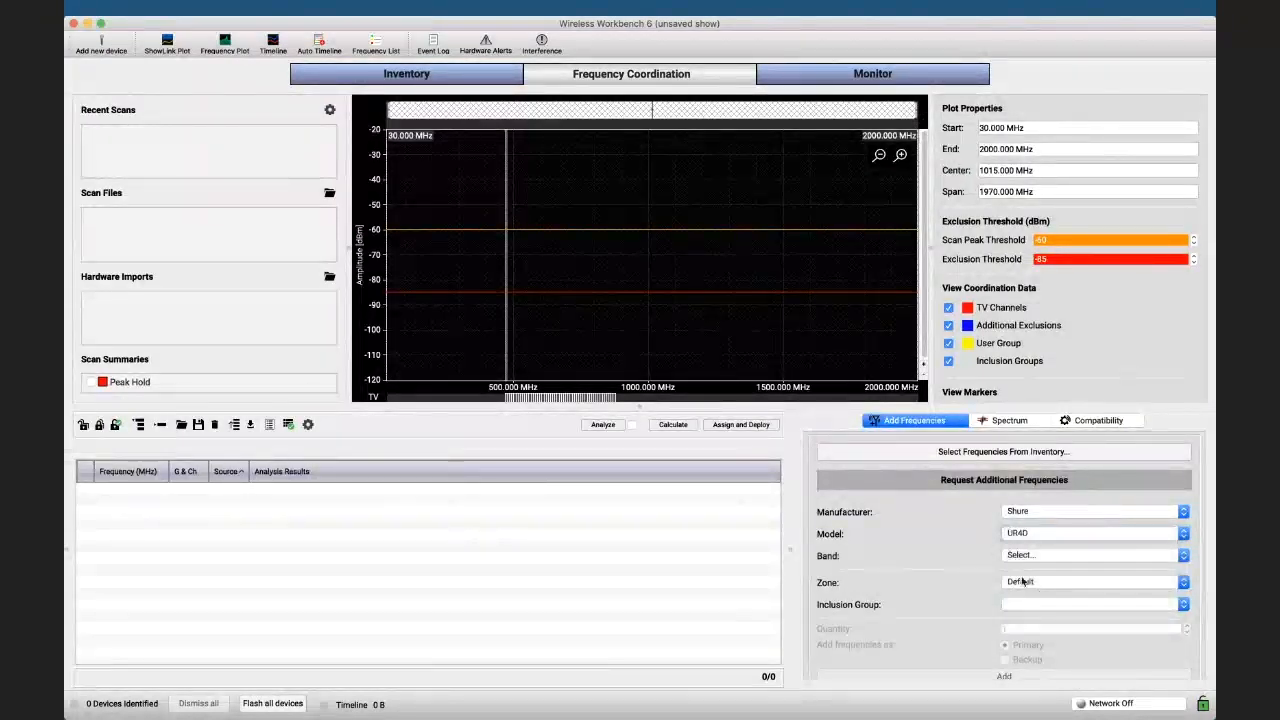
click(1028, 557)
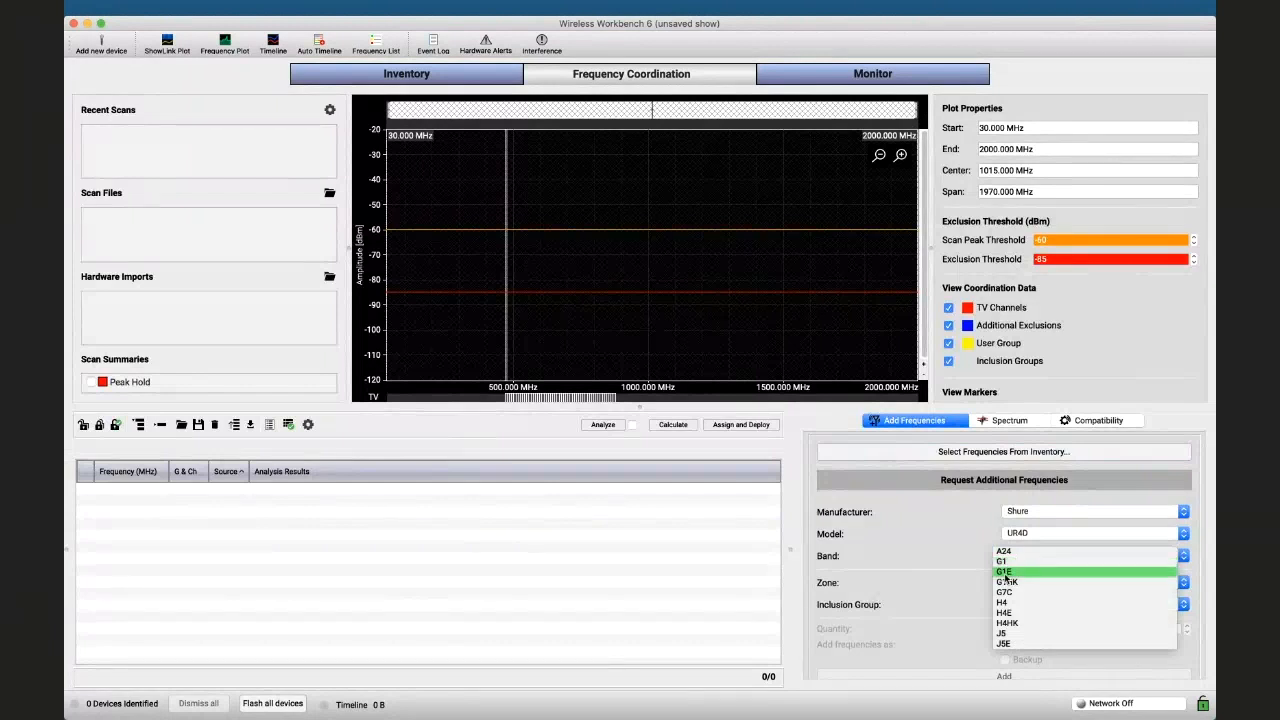
click(1006, 571)
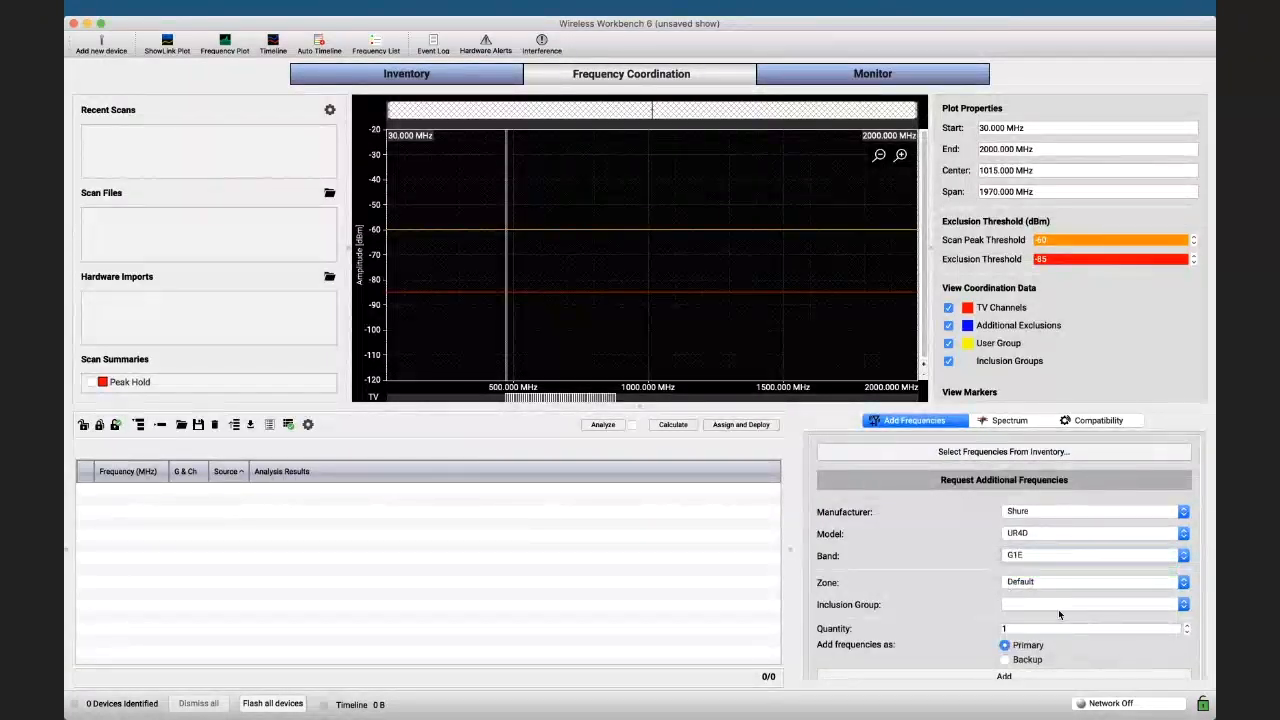
Assign the request to the Exercise inclusion group, set the quantity to 16, and add the primary frequencies
click(1045, 606)
click(1035, 609)
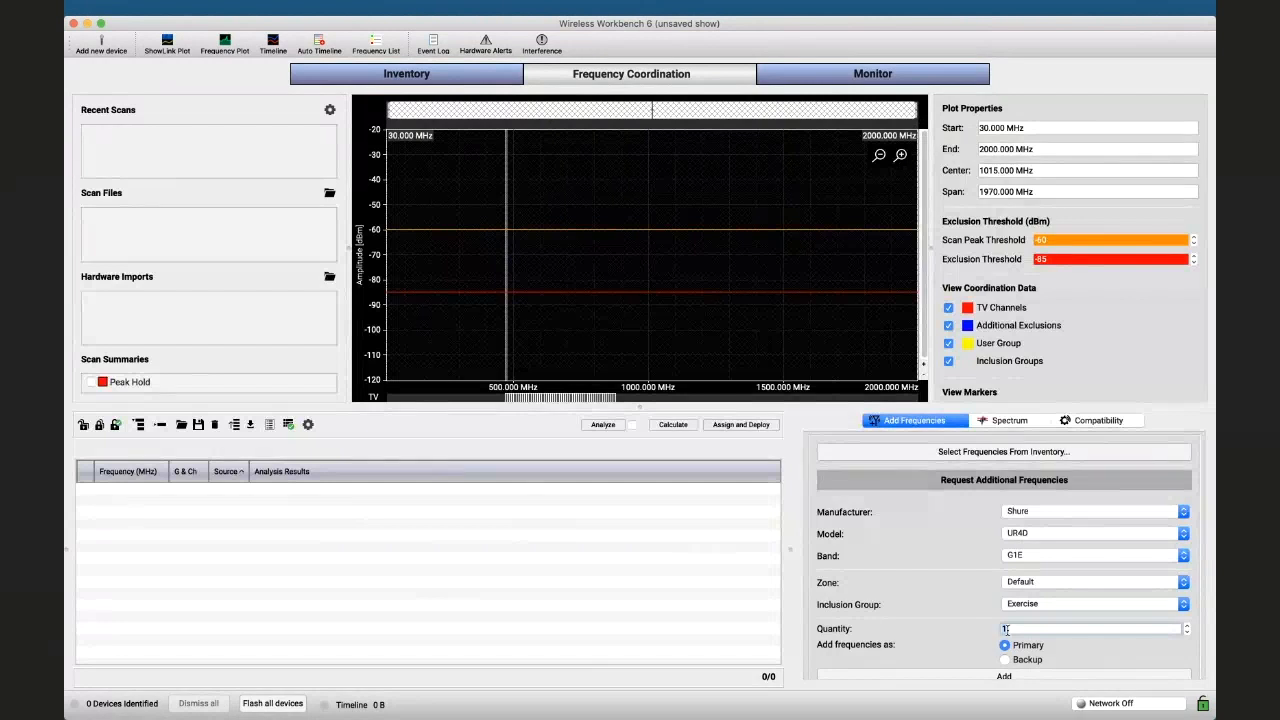
text(6)
click(1020, 676)
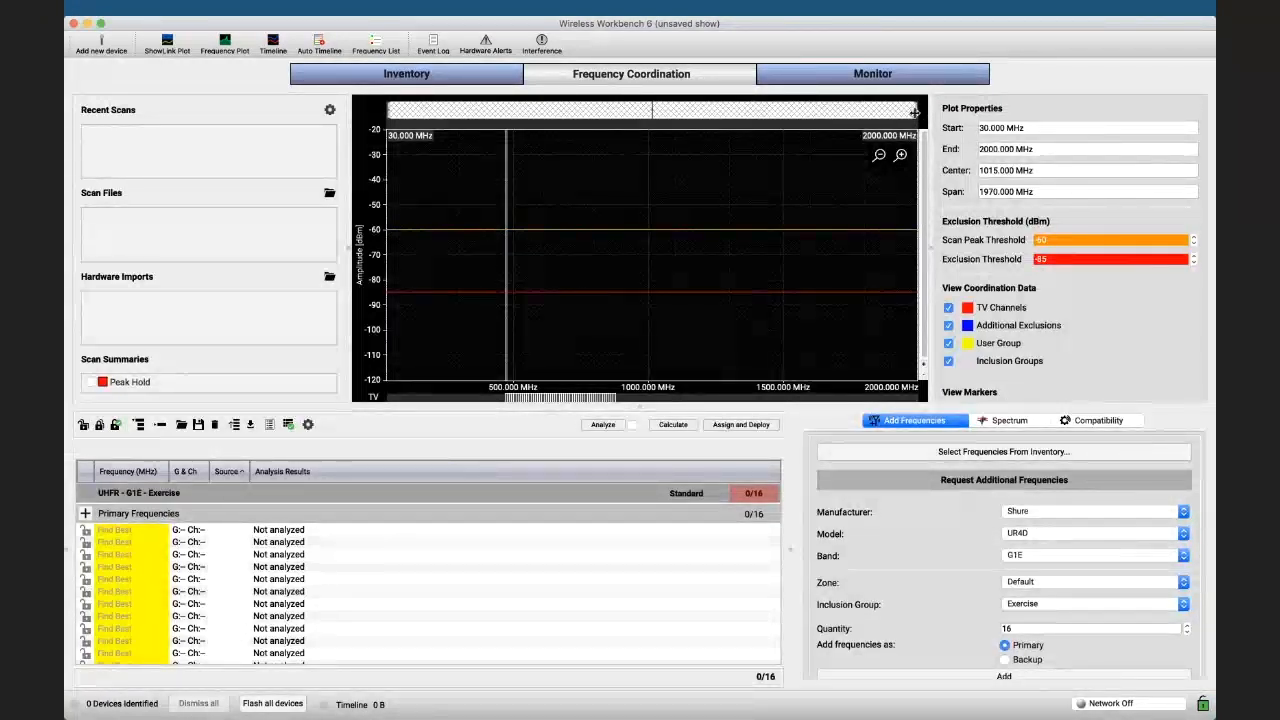
Calculate frequencies for the 16 requested UR4D channels in the Exercise inclusion group
drag(914, 113, 555, 110)
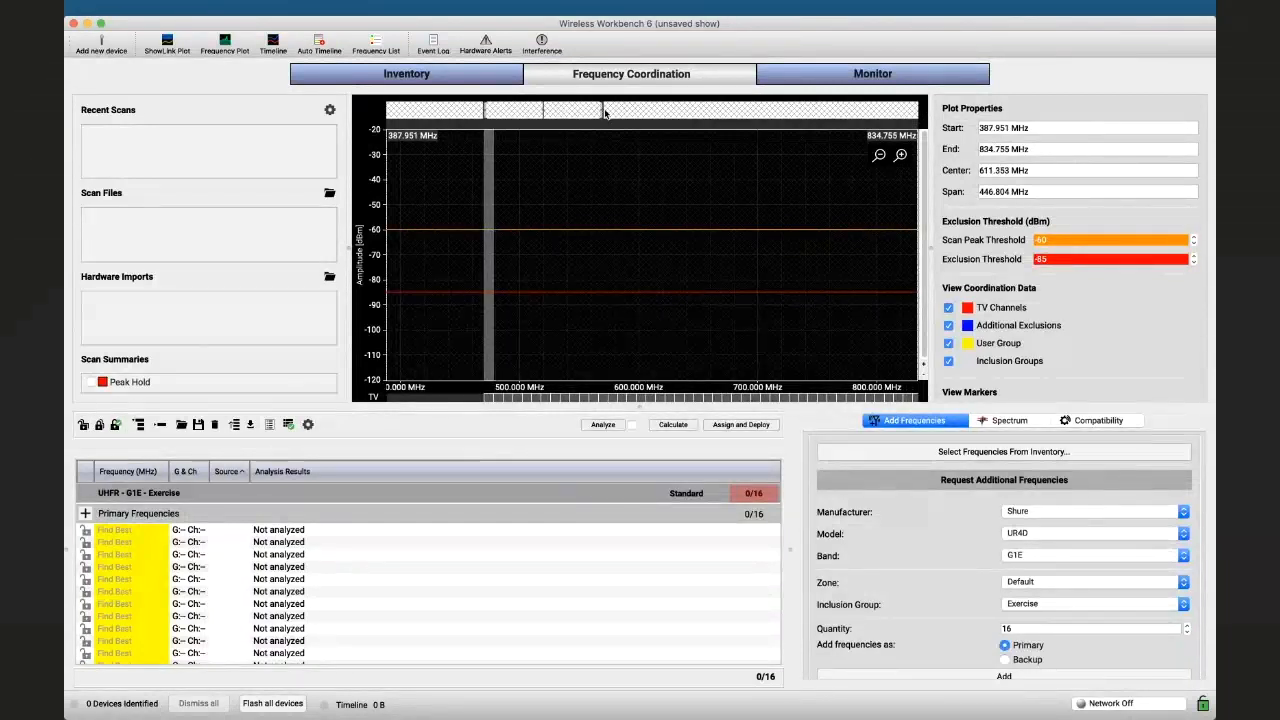
drag(603, 111, 497, 112)
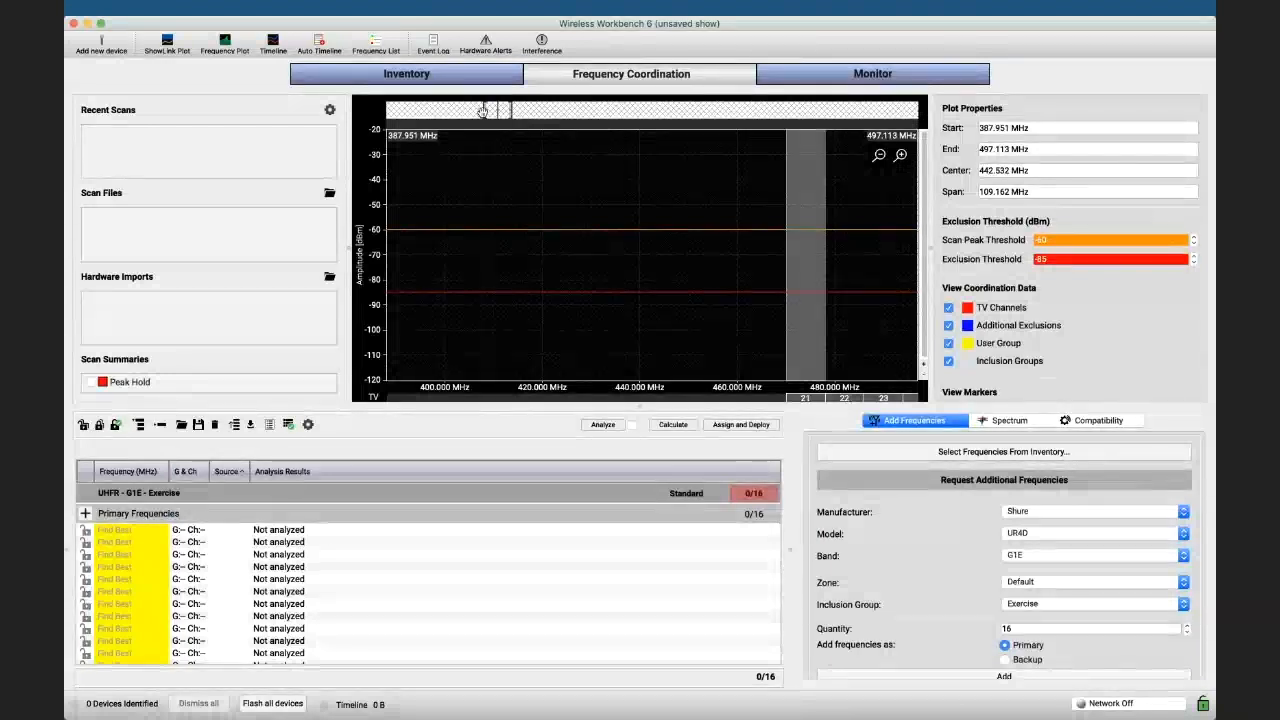
drag(484, 112, 490, 111)
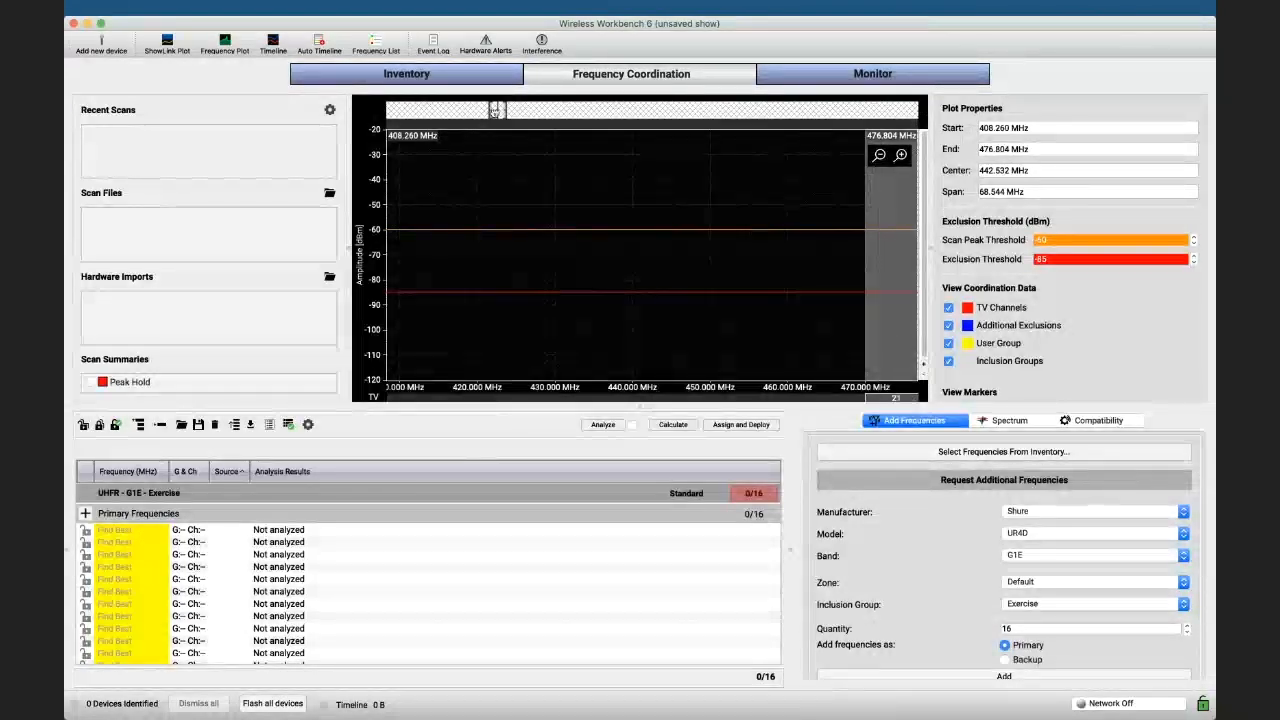
drag(495, 111, 508, 110)
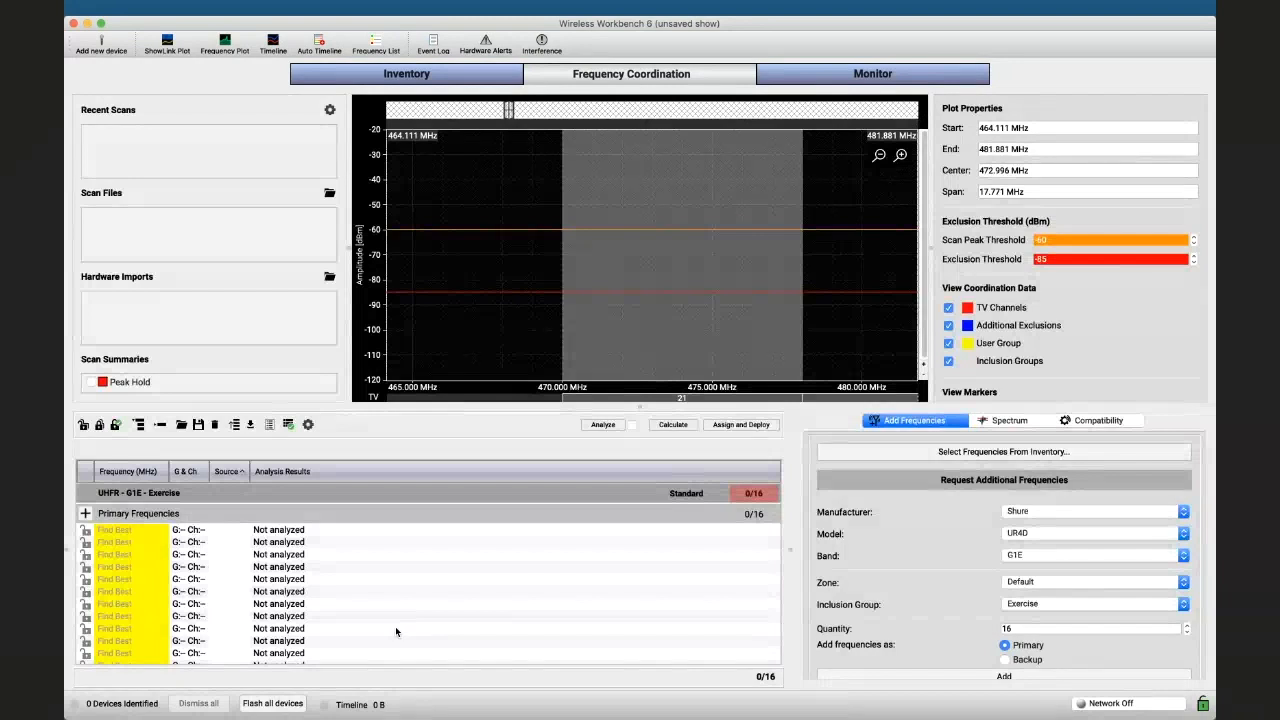
click(680, 428)
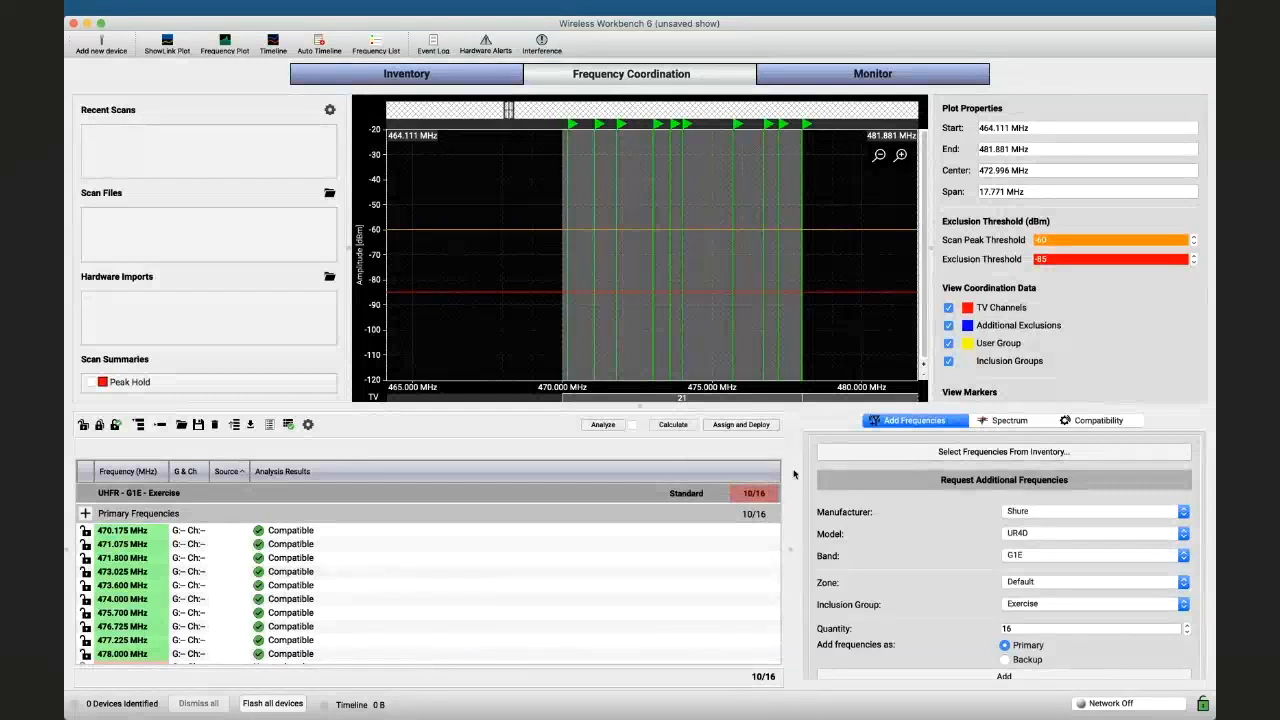
Set the compatibility level of the UHFR - G1E - Exercise group to Robust and recalculate its frequencies
click(1002, 423)
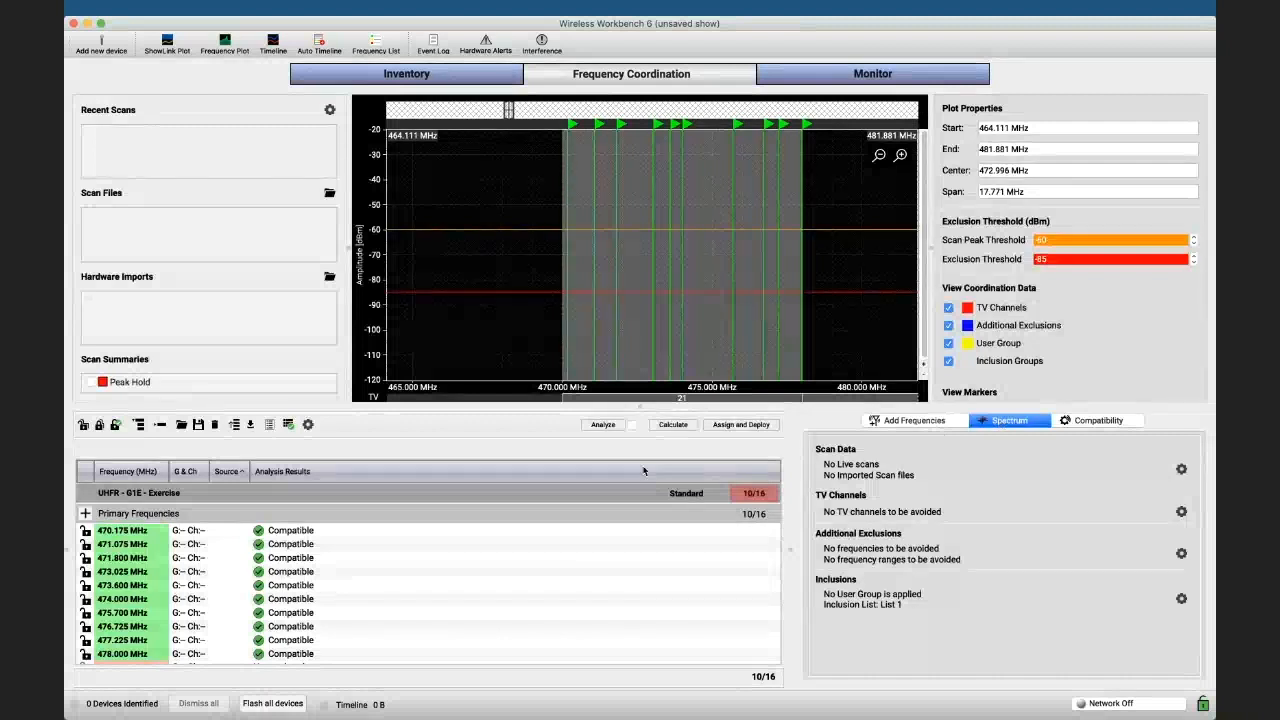
click(610, 495)
click(1085, 424)
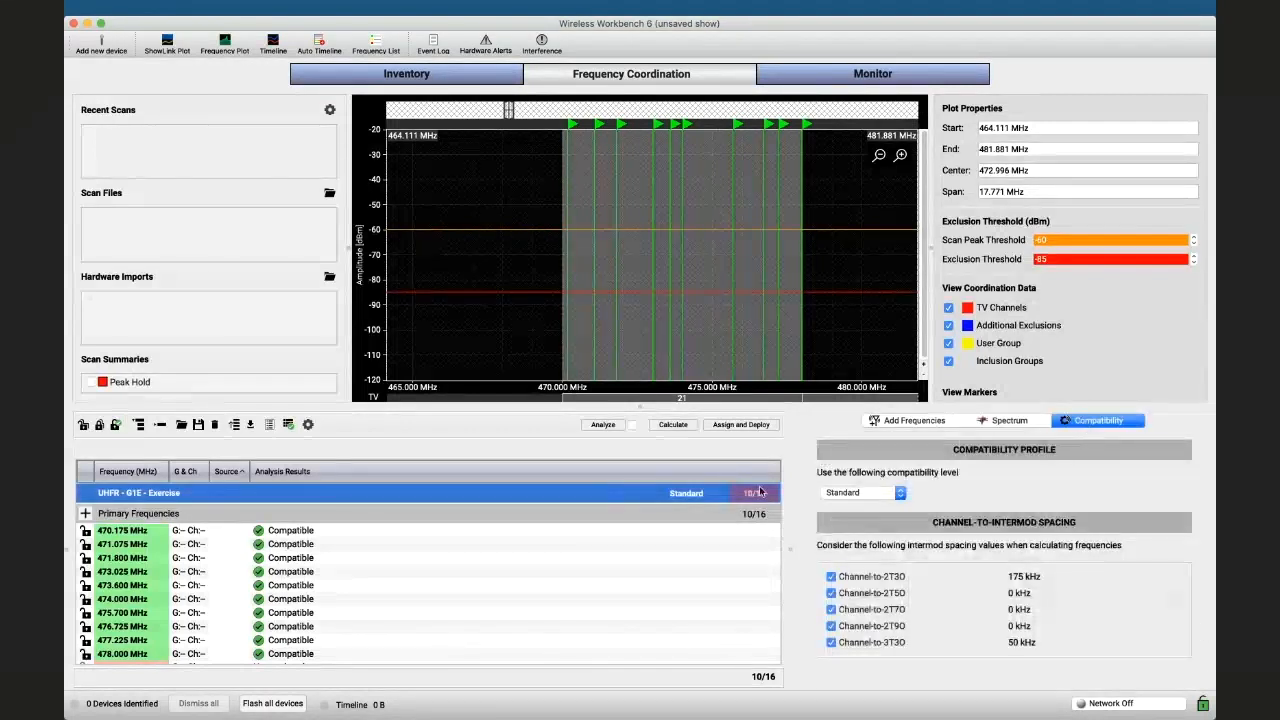
click(842, 492)
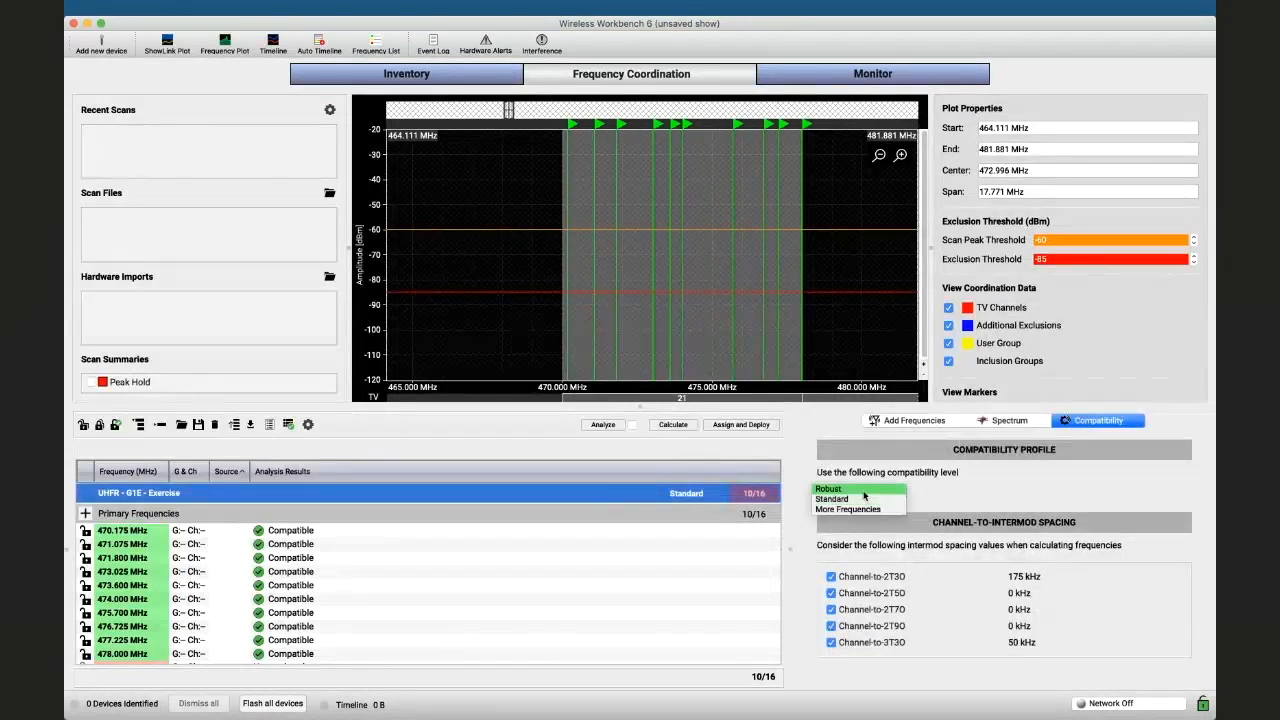
click(845, 503)
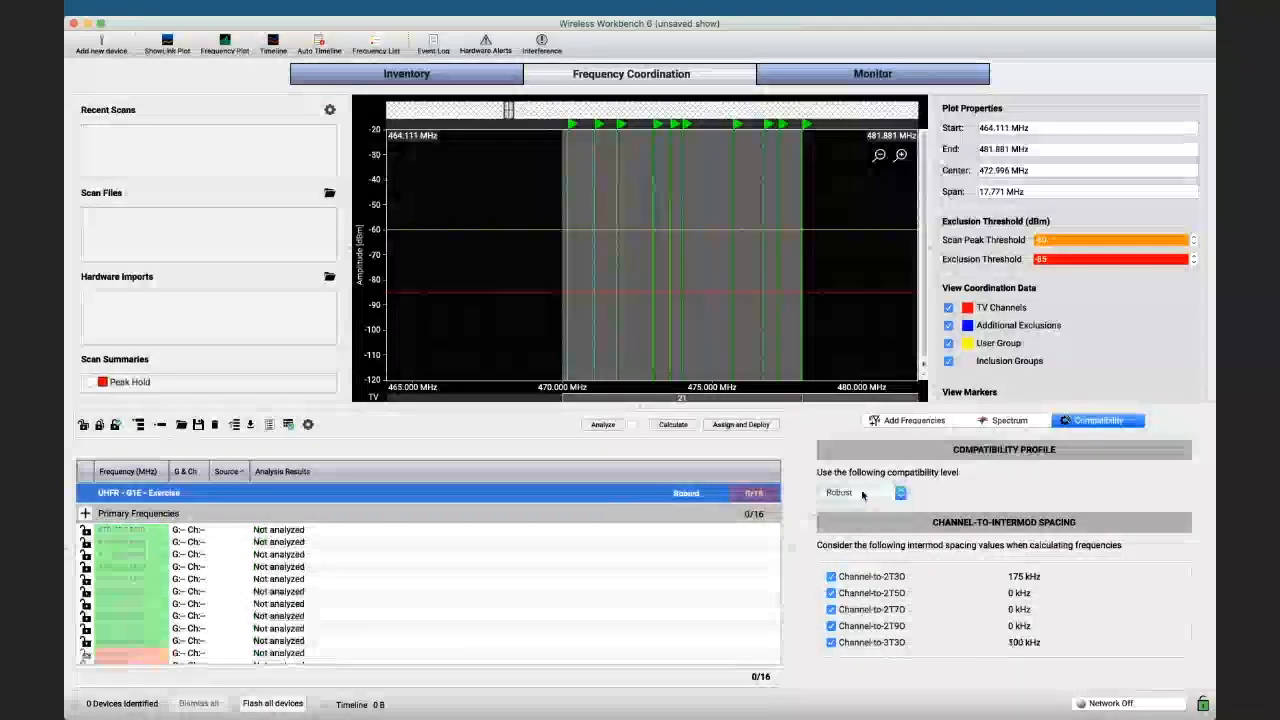
click(673, 425)
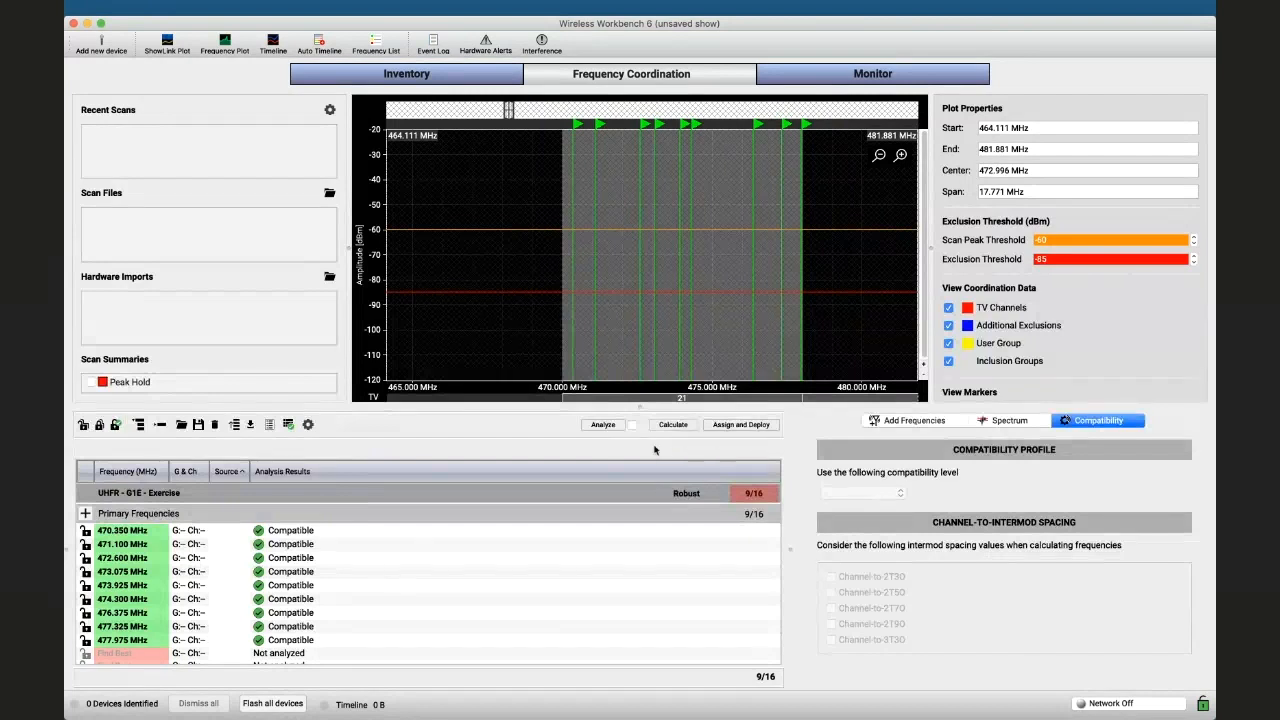
Set the compatibility level of the UHFR - G1E - Exercise group to More Frequencies and recalculate its frequencies
click(612, 494)
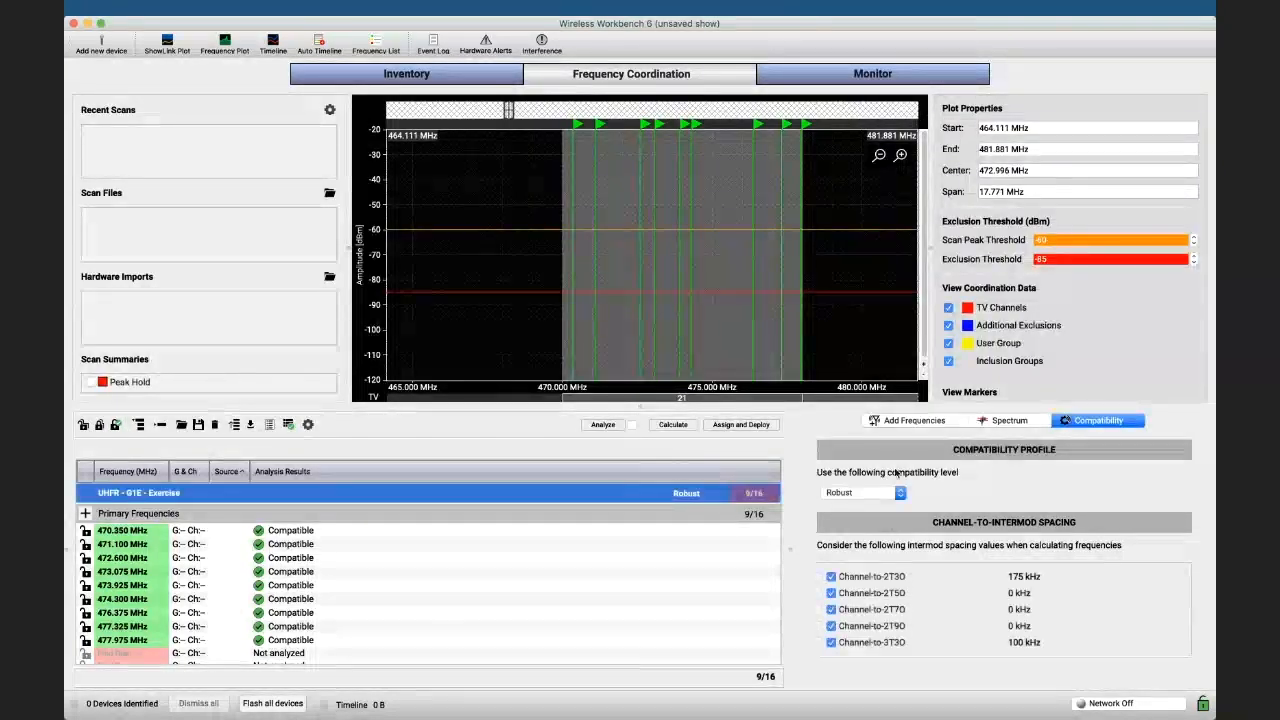
click(855, 492)
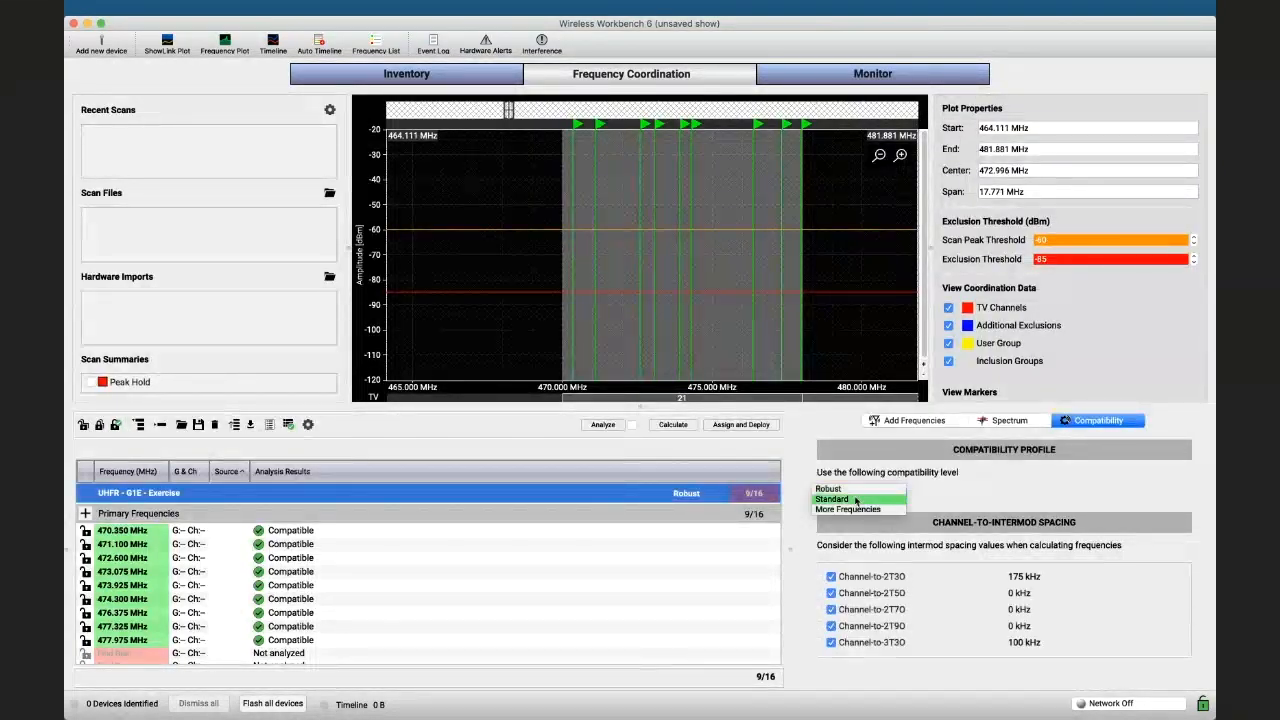
click(848, 509)
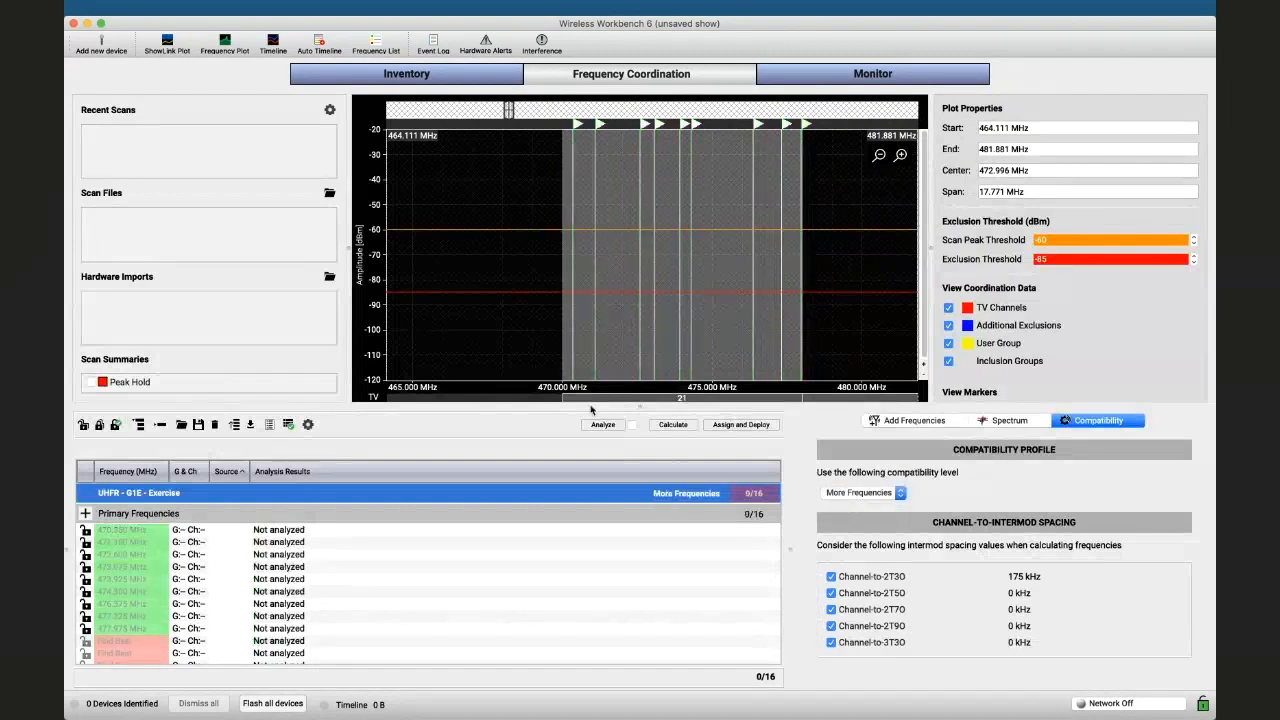
click(668, 424)
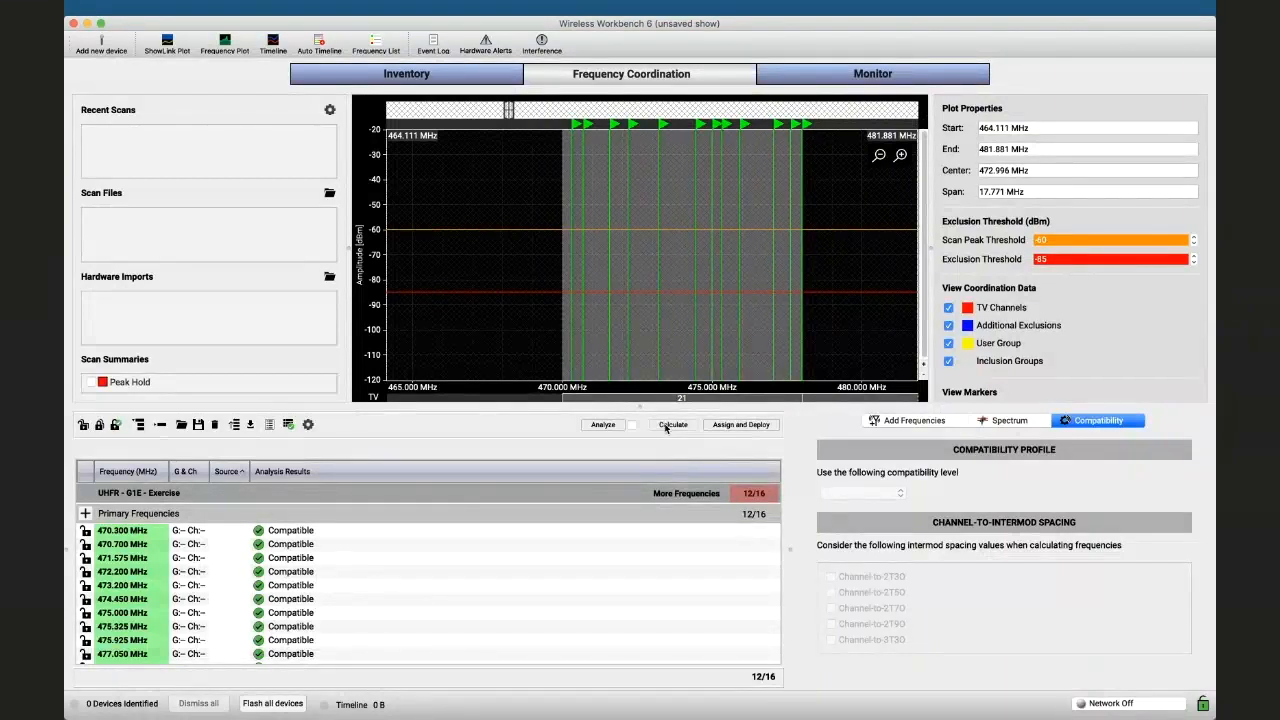
Clear all UHFR - G1E - Exercise frequencies from the coordination workspace
click(643, 503)
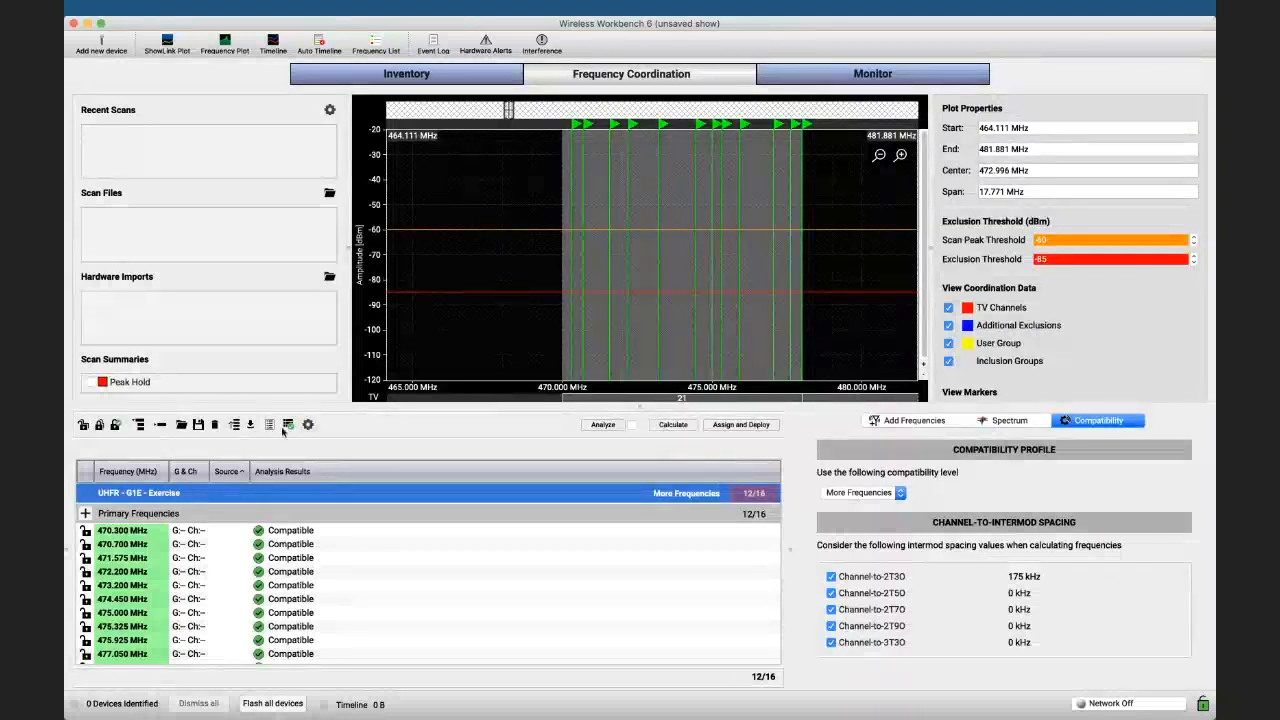
click(215, 426)
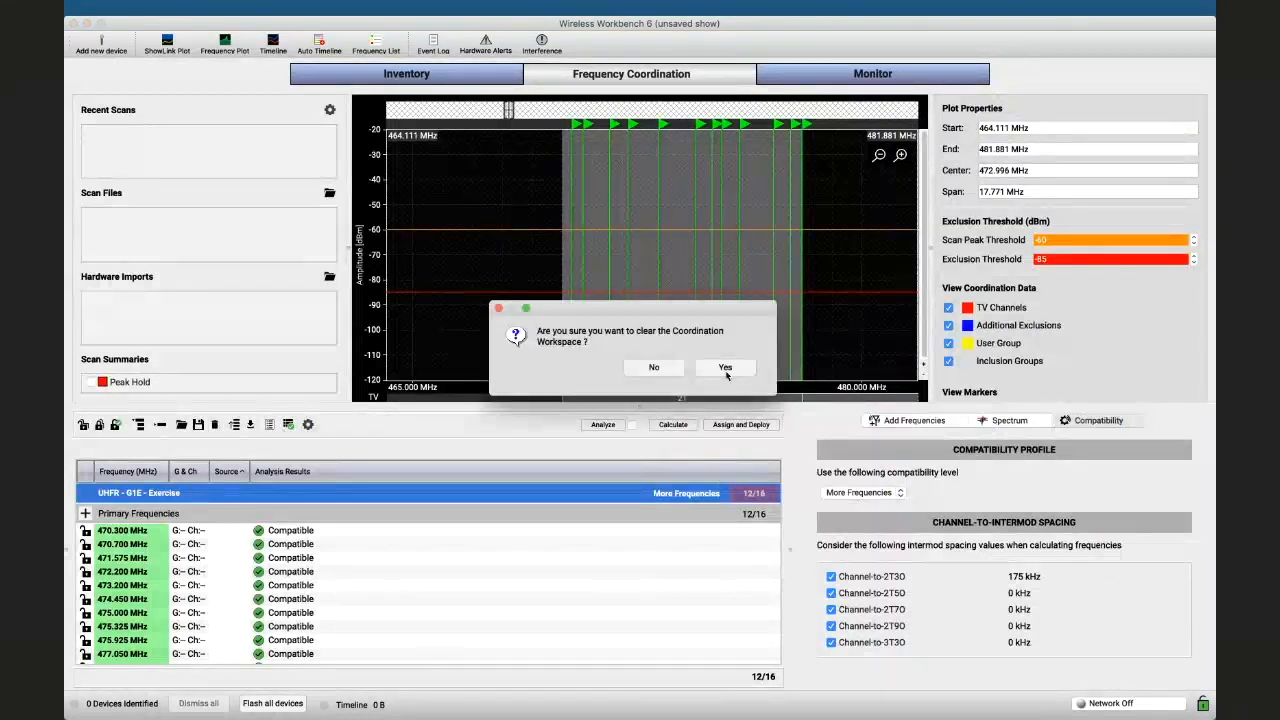
click(727, 367)
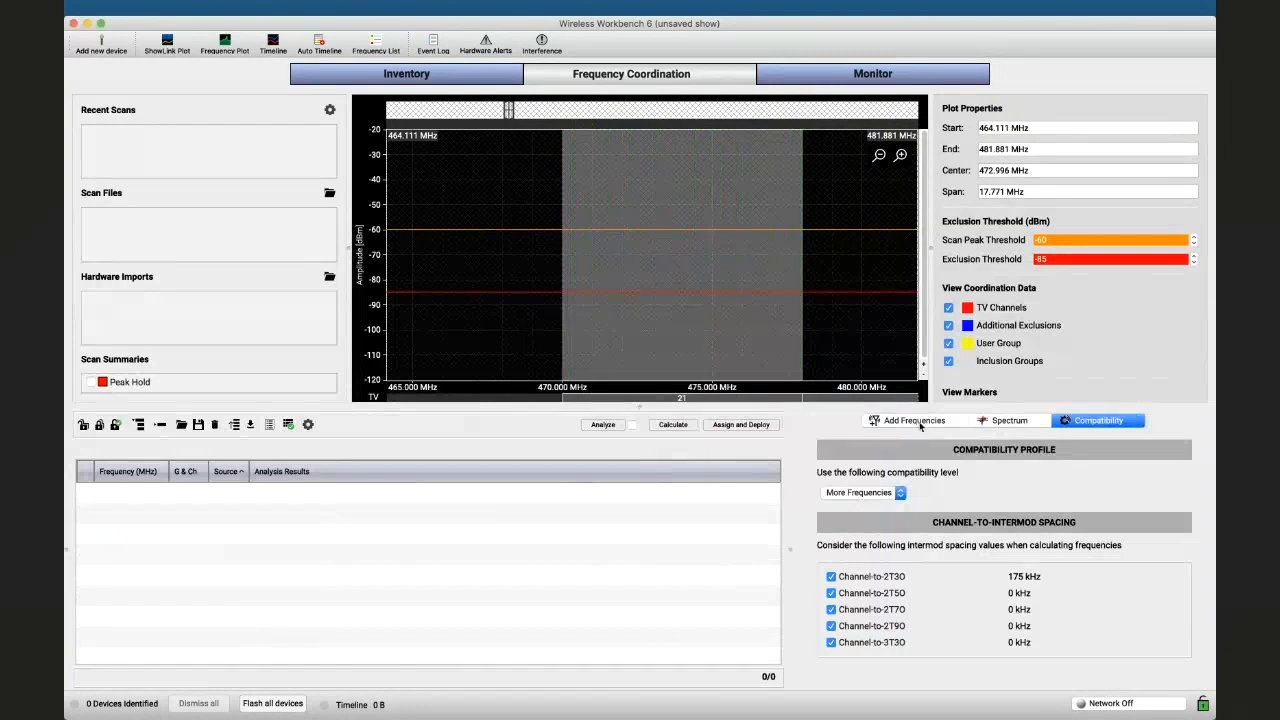
Request 16 primary frequencies for the Shure SLX in band G4, keeping the Default zone and Exercise inclusion group
click(920, 421)
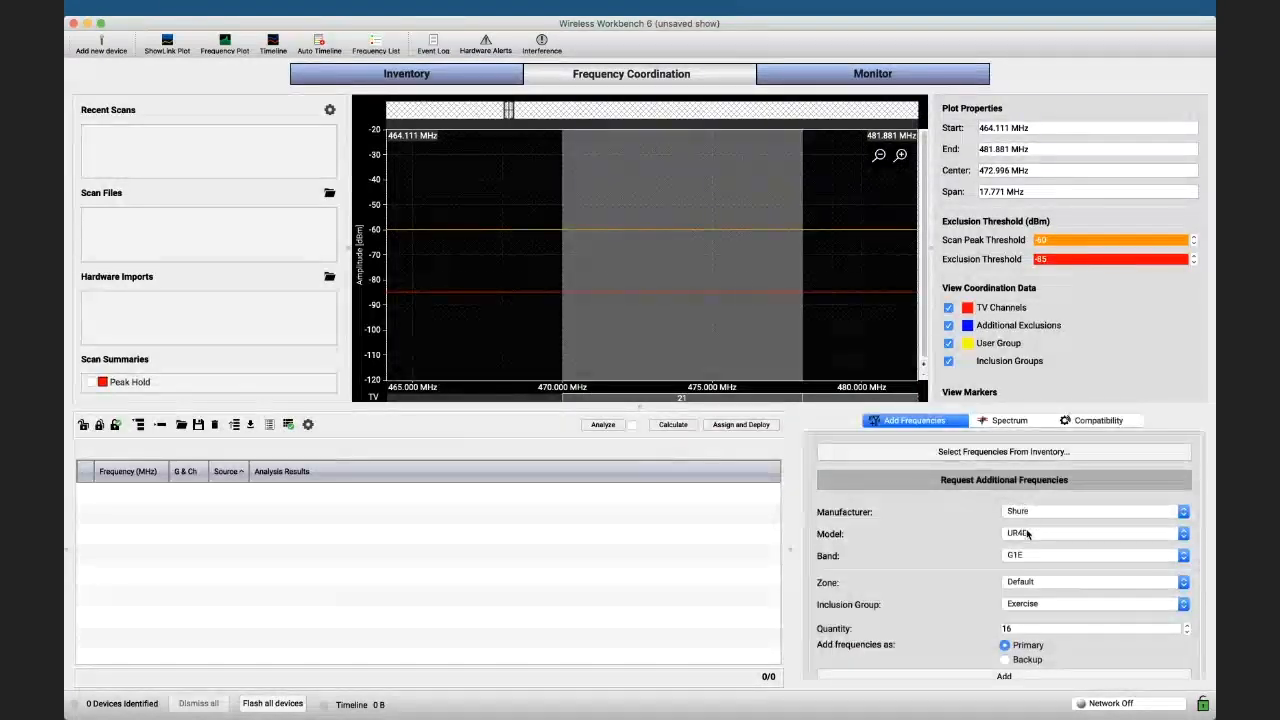
click(1027, 534)
scroll(1022, 570, up, 5)
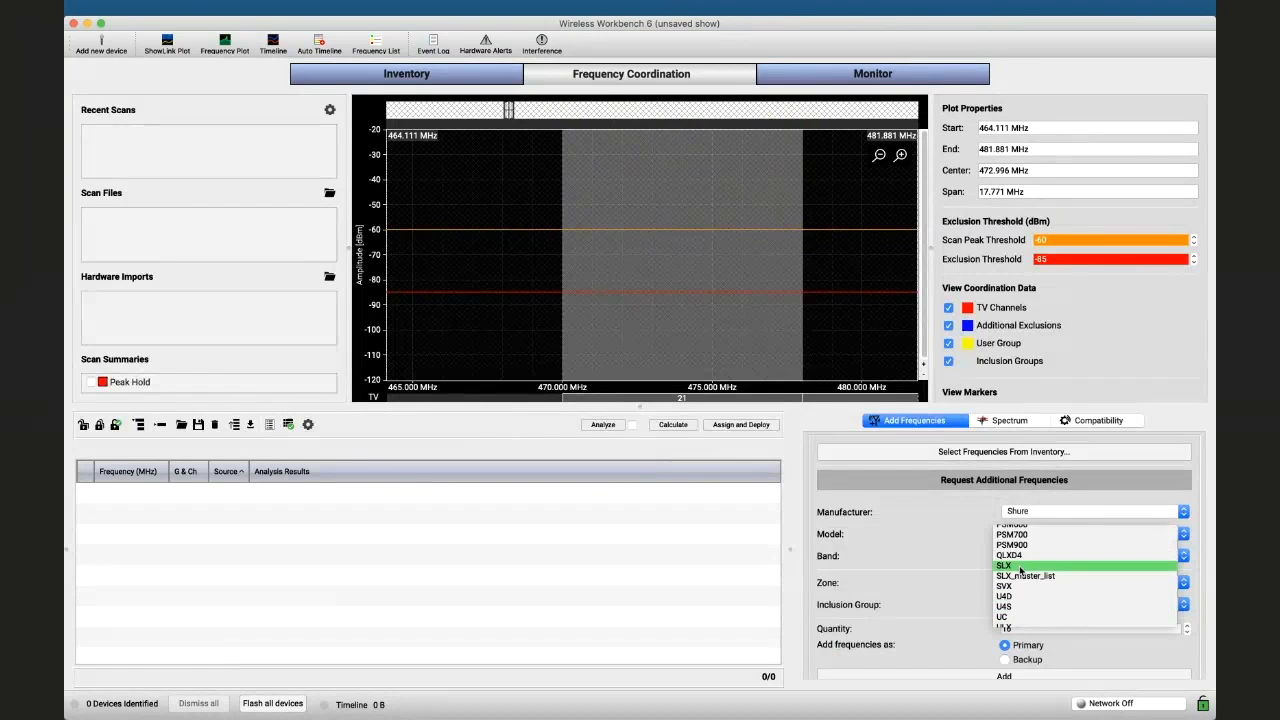
click(1020, 567)
click(1051, 555)
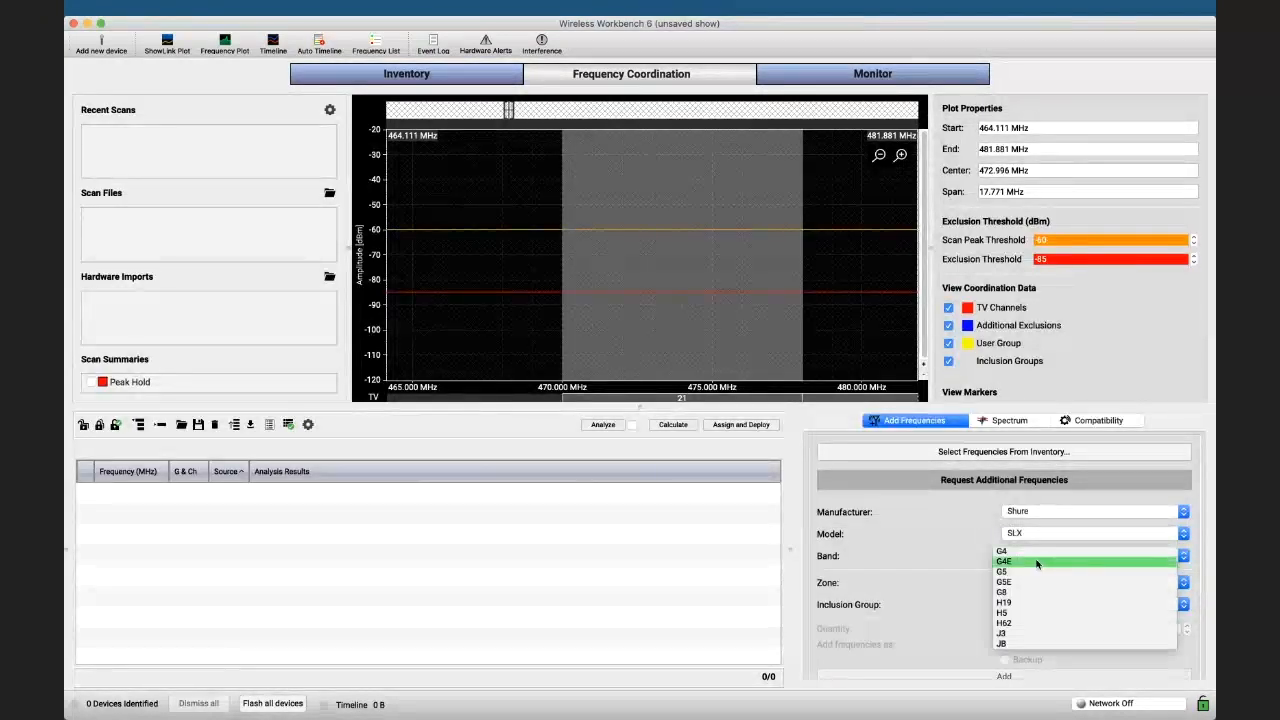
click(1035, 551)
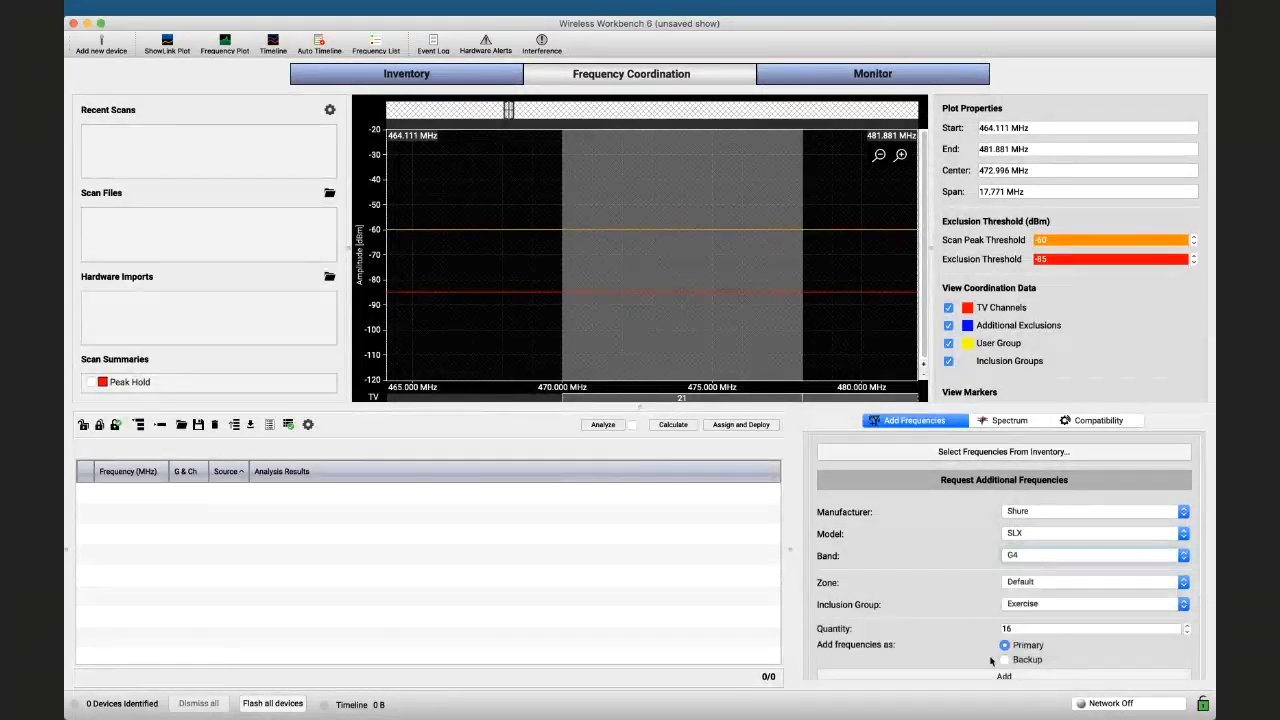
click(1025, 673)
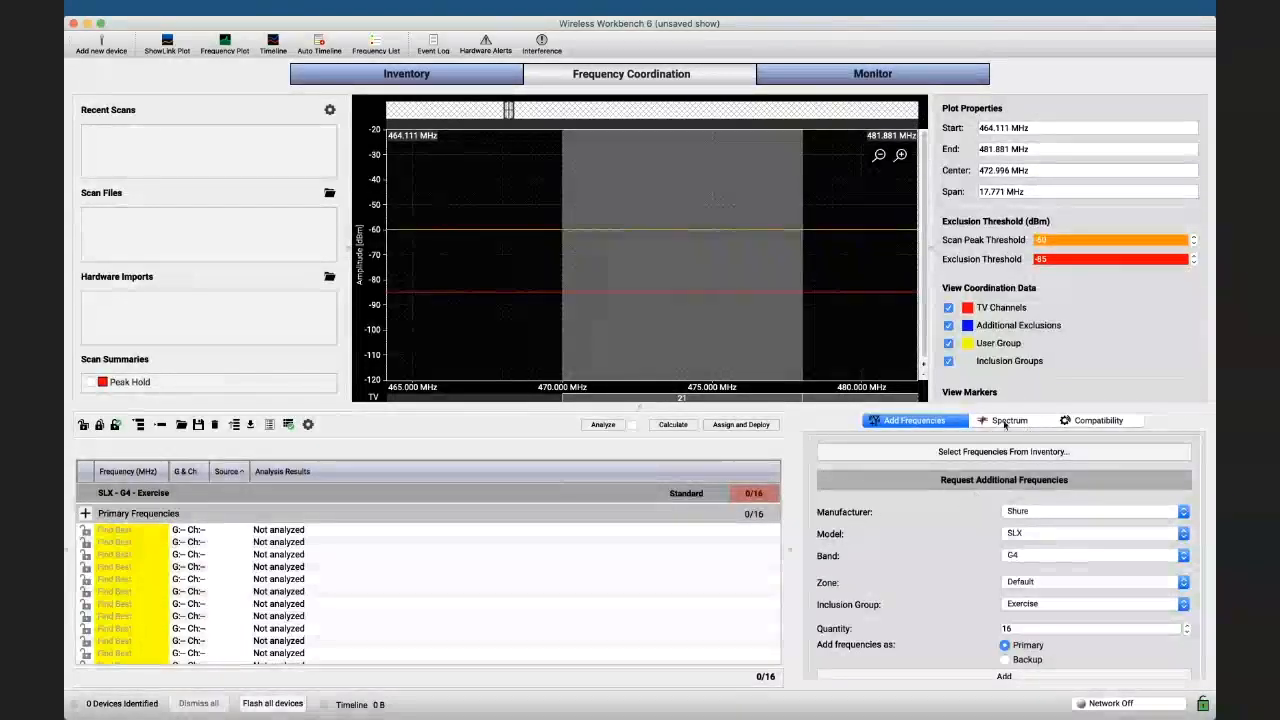
Review the intermod spacing of the SLX - G4 - Exercise group and calculate its frequencies at the Standard compatibility level
click(470, 495)
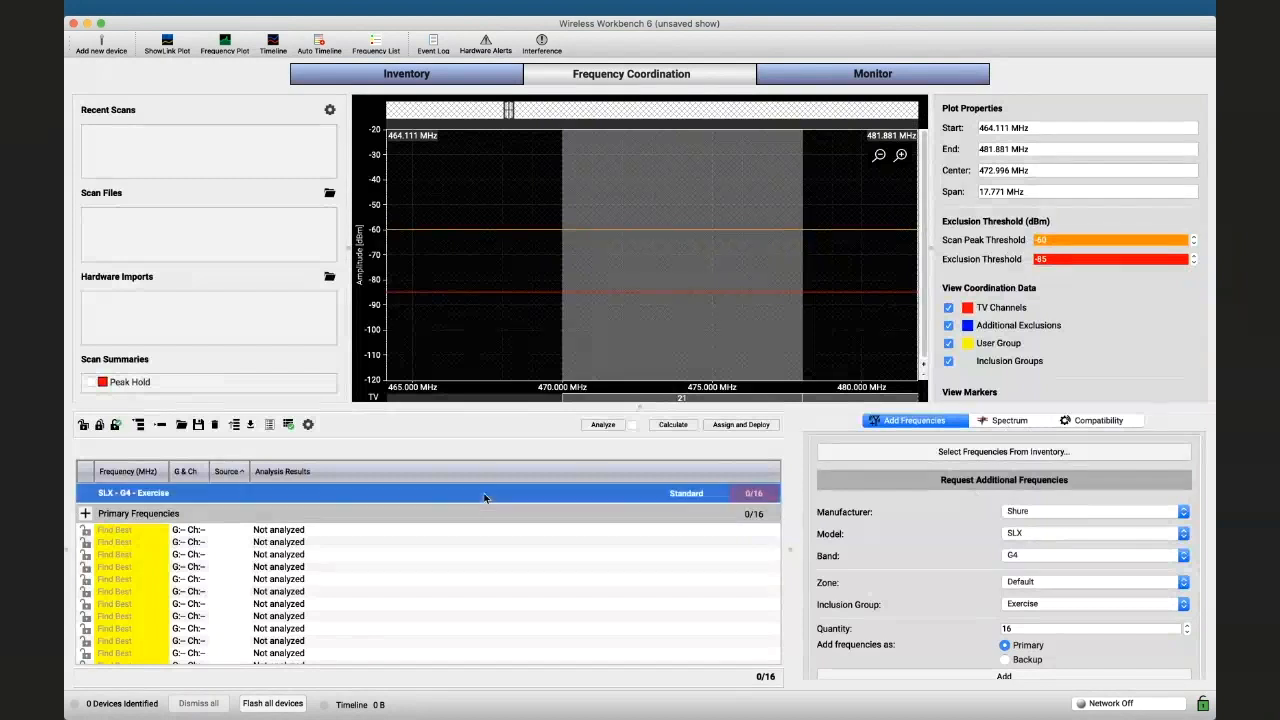
click(1082, 422)
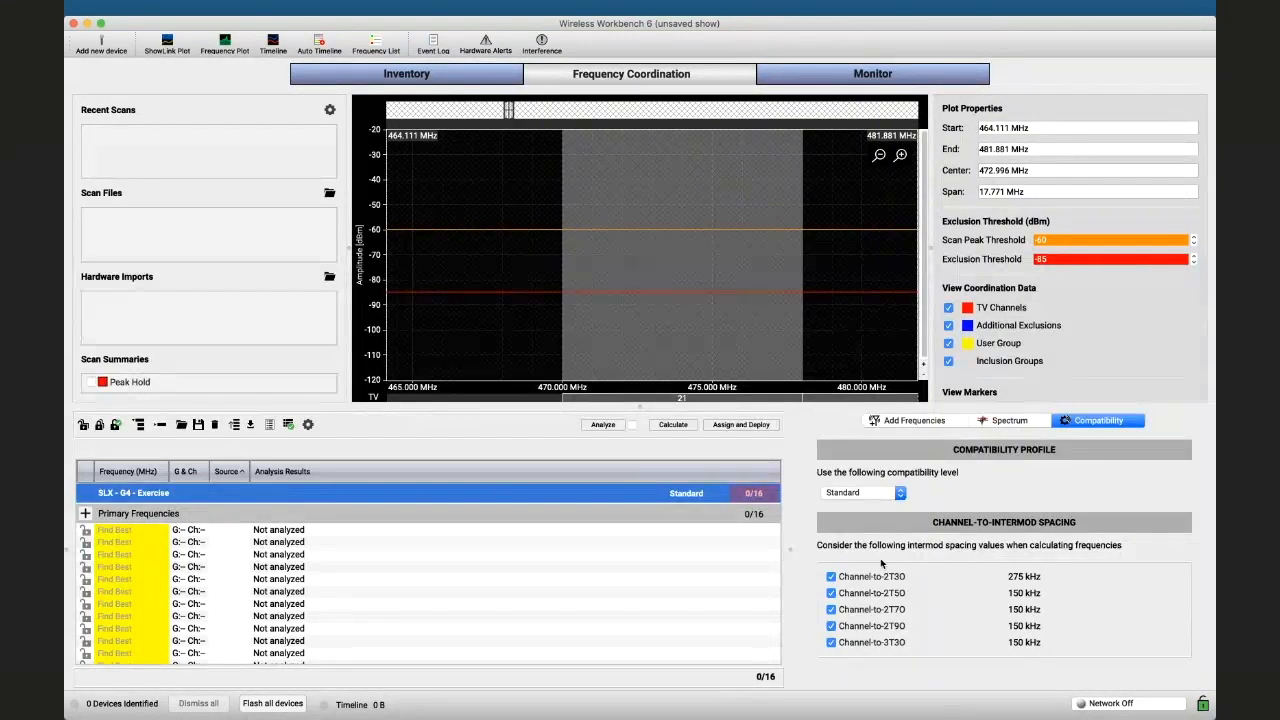
click(868, 640)
click(831, 643)
click(676, 425)
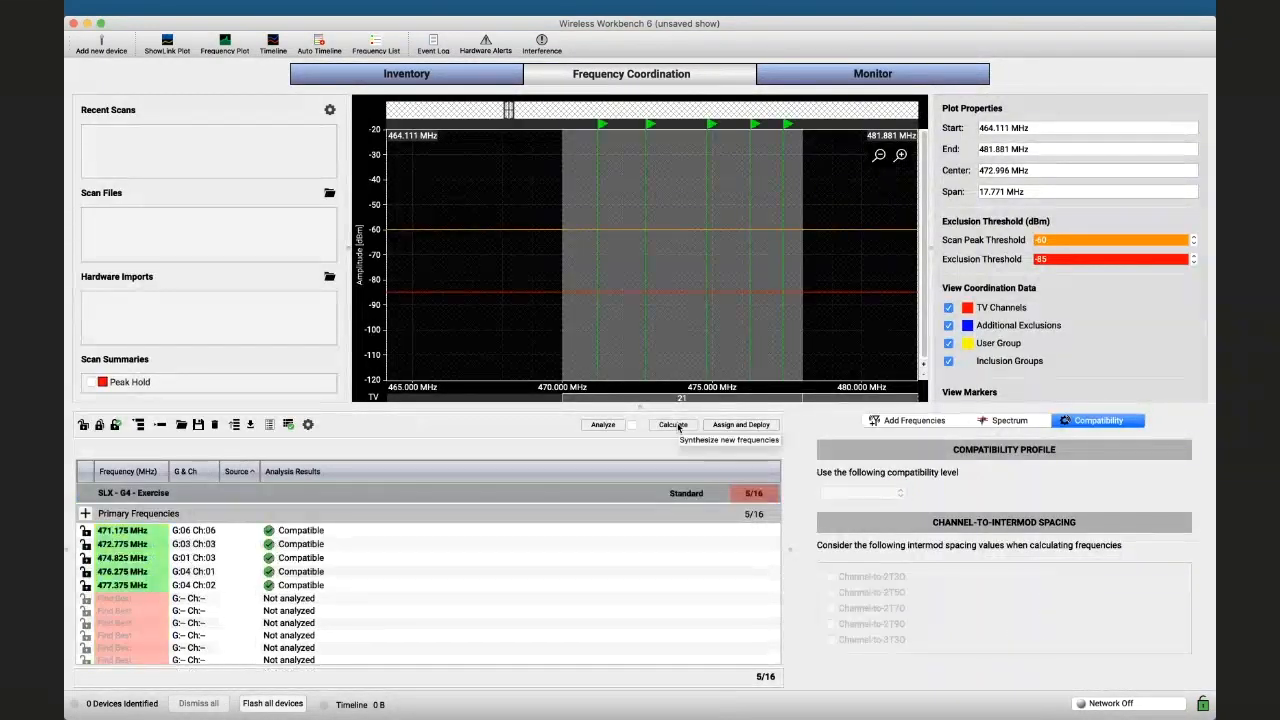
Exclude Channel-to-3T3O spacing for the SLX - G4 - Exercise group and recalculate its frequencies
click(651, 488)
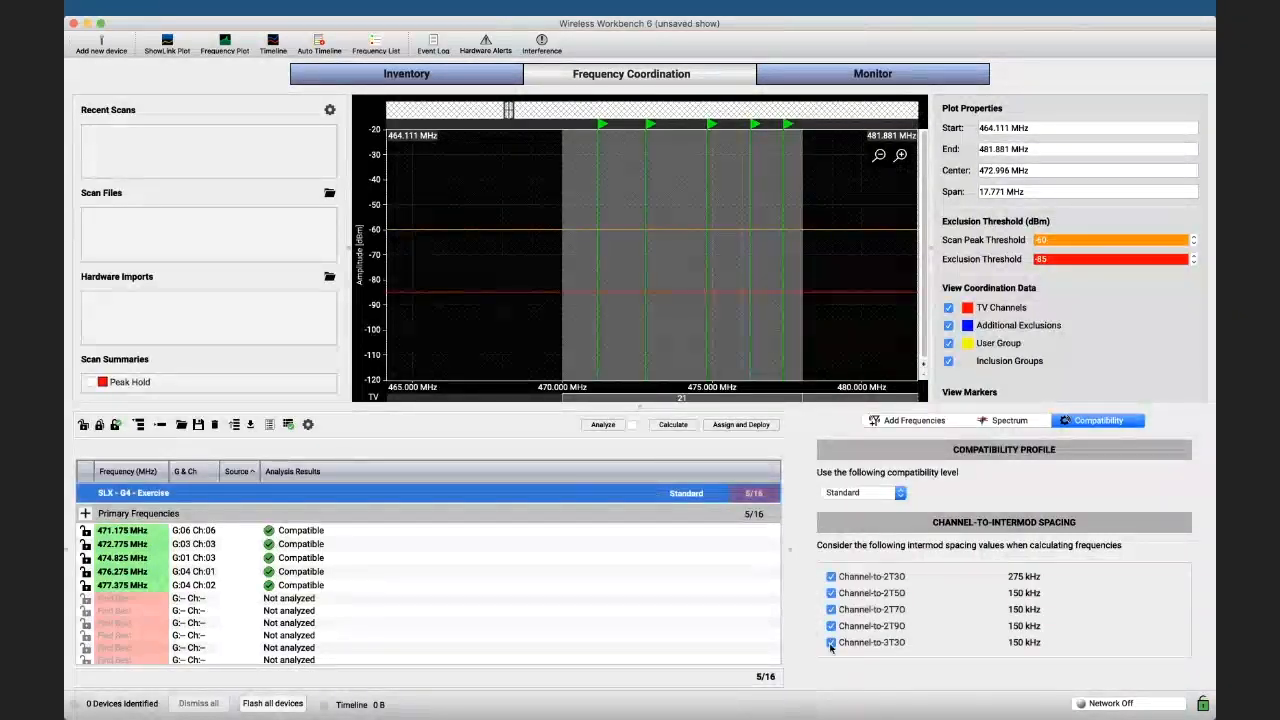
click(830, 643)
click(673, 425)
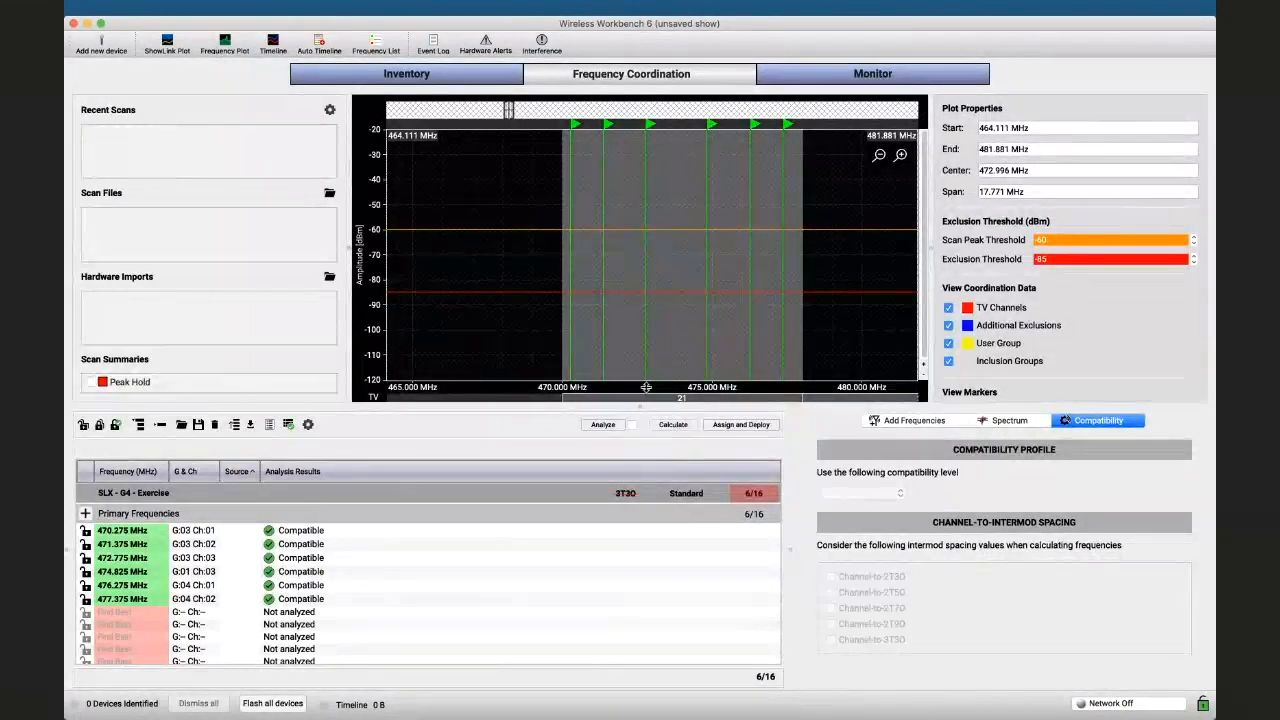
Open the equipment profiles and look through the available manufacturers, including the AKG and Shure models
click(300, 8)
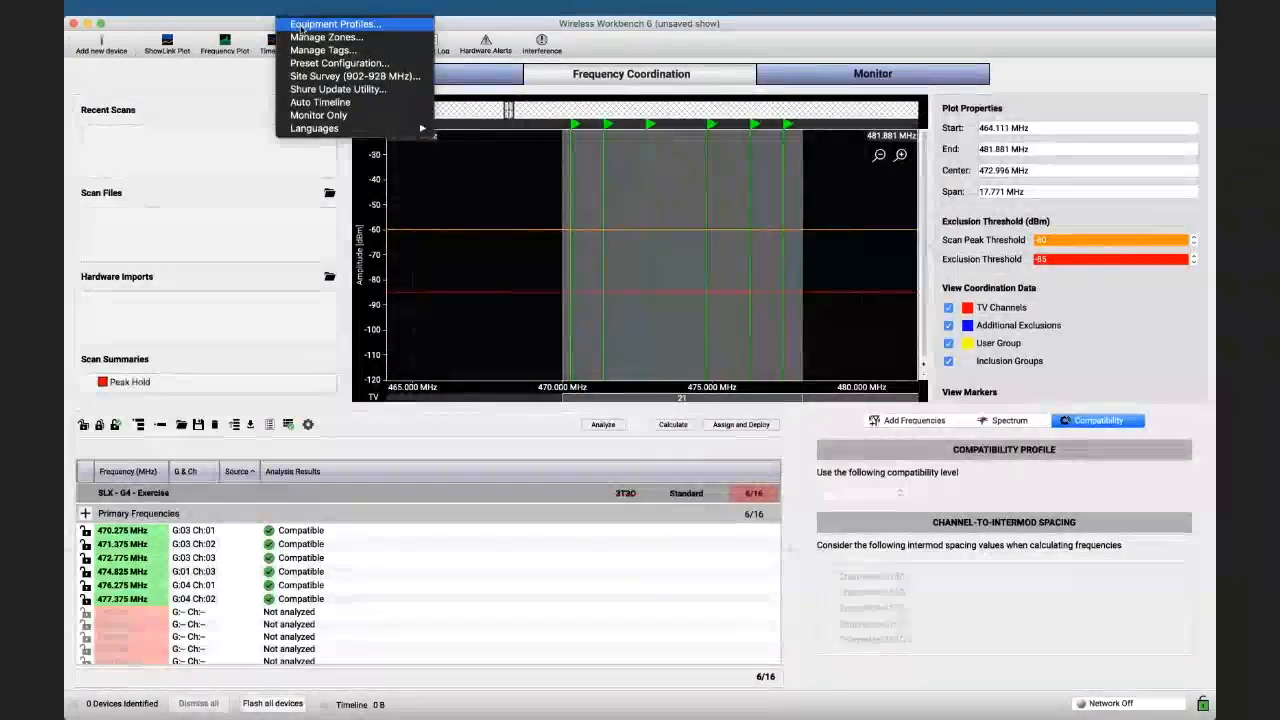
click(301, 24)
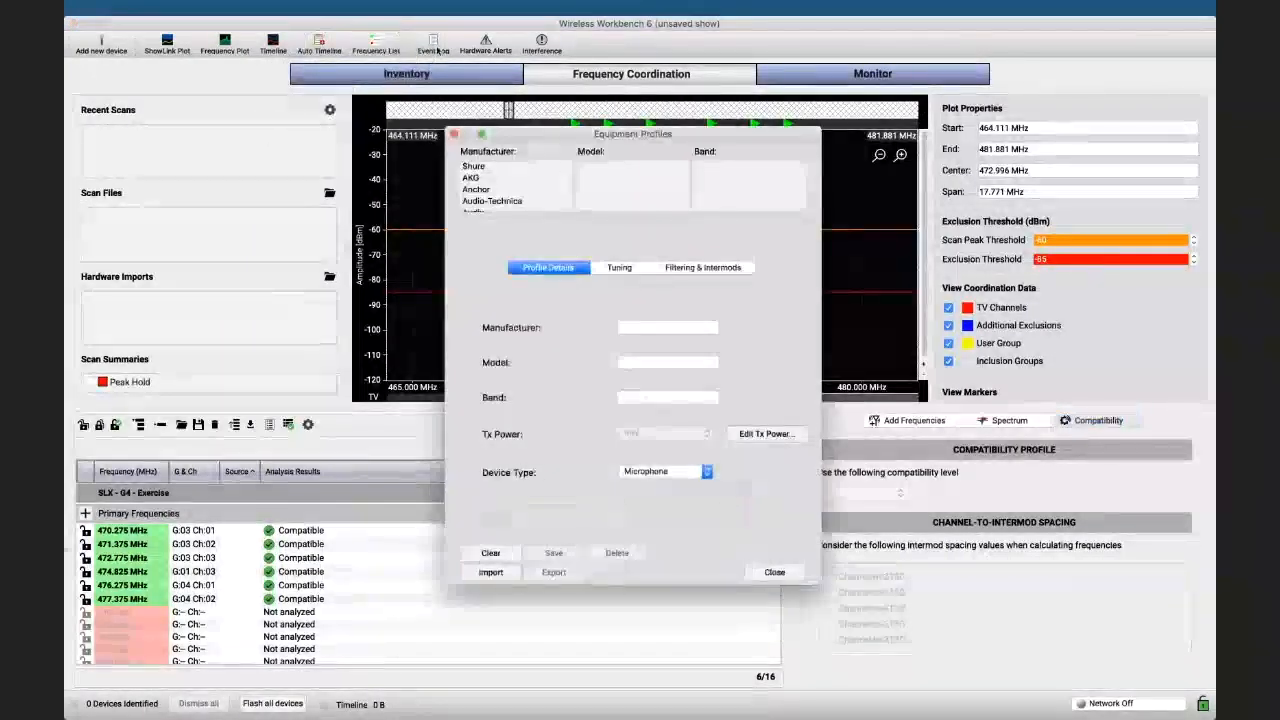
click(476, 179)
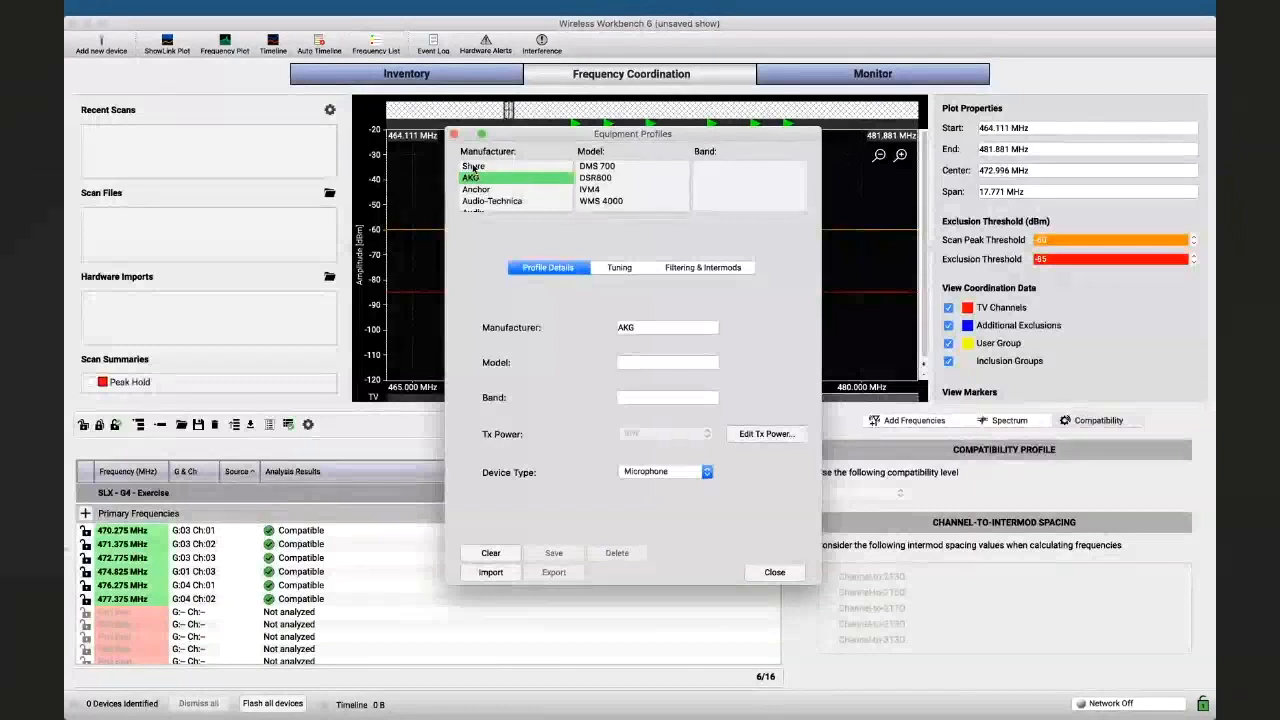
click(473, 167)
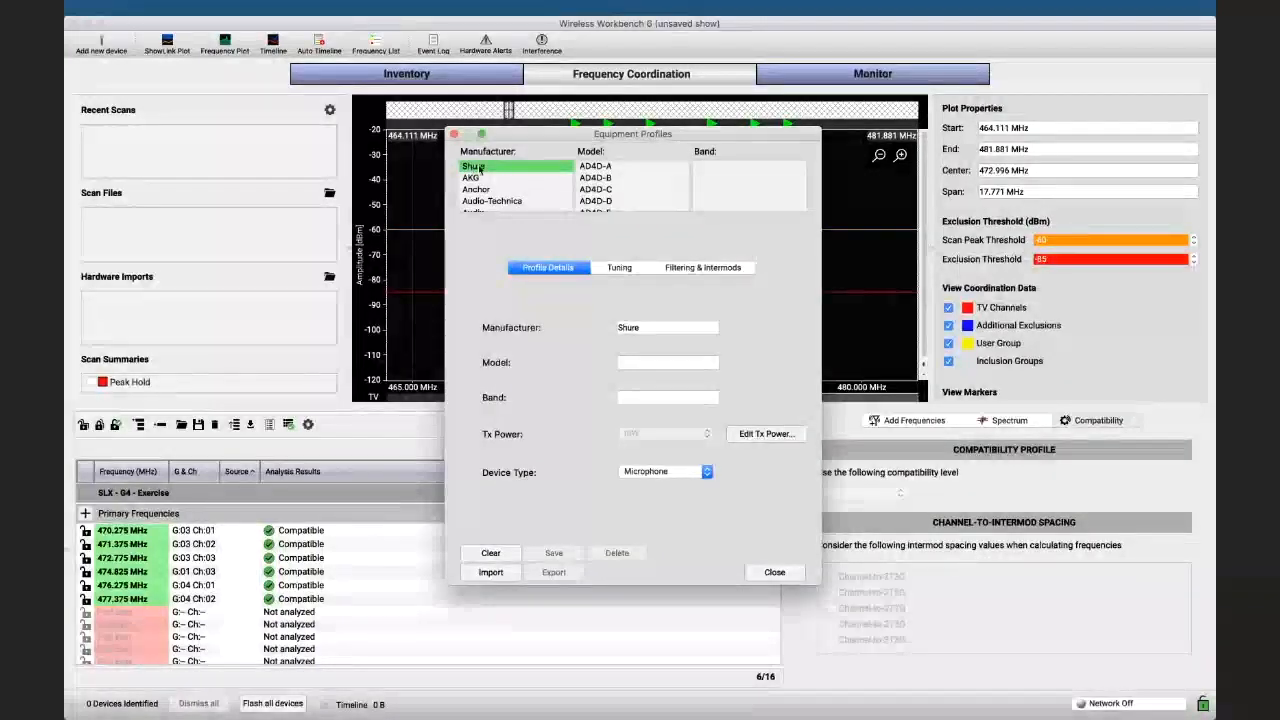
scroll(484, 188, down, 5)
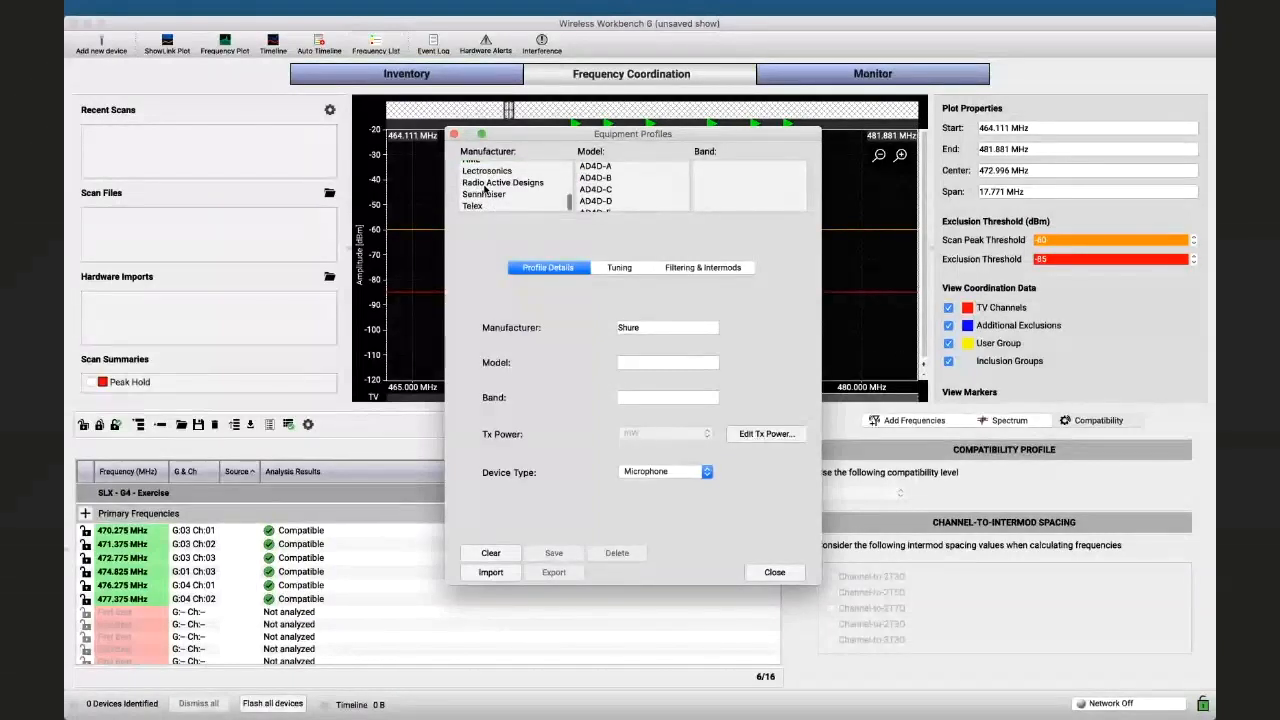
scroll(485, 190, up, 3)
scroll(485, 190, up, 4)
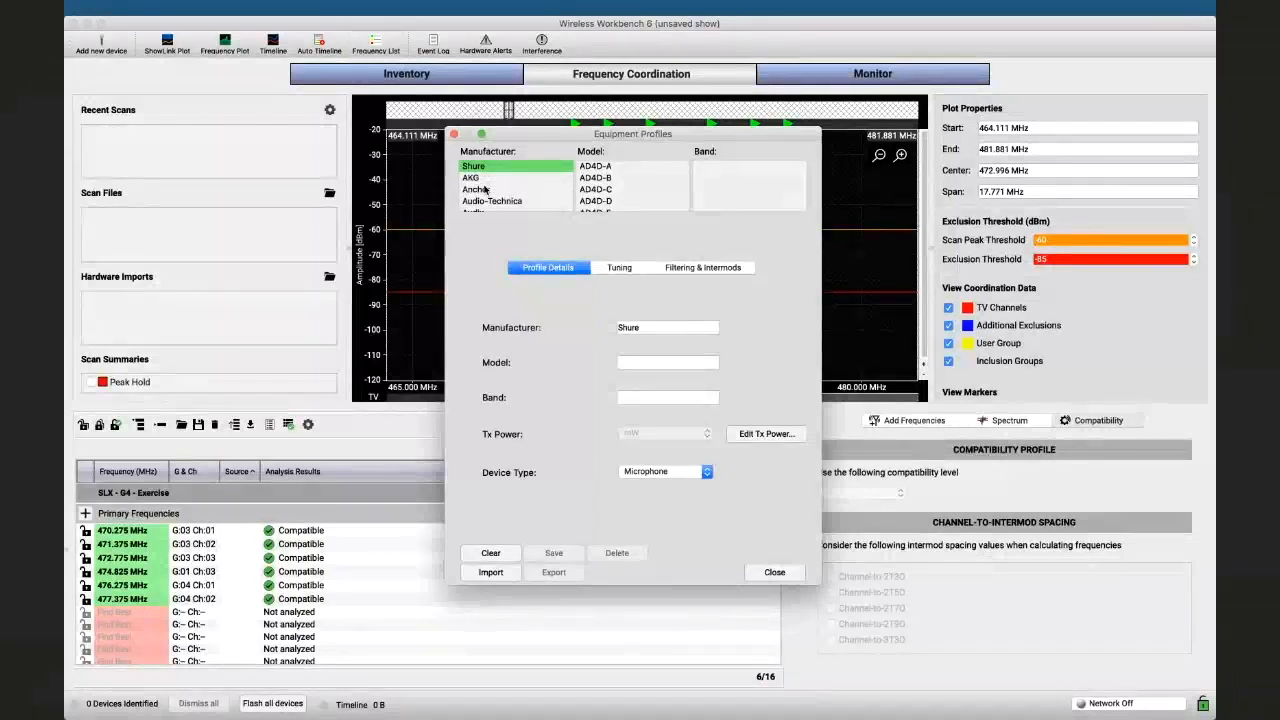
scroll(484, 188, down, 5)
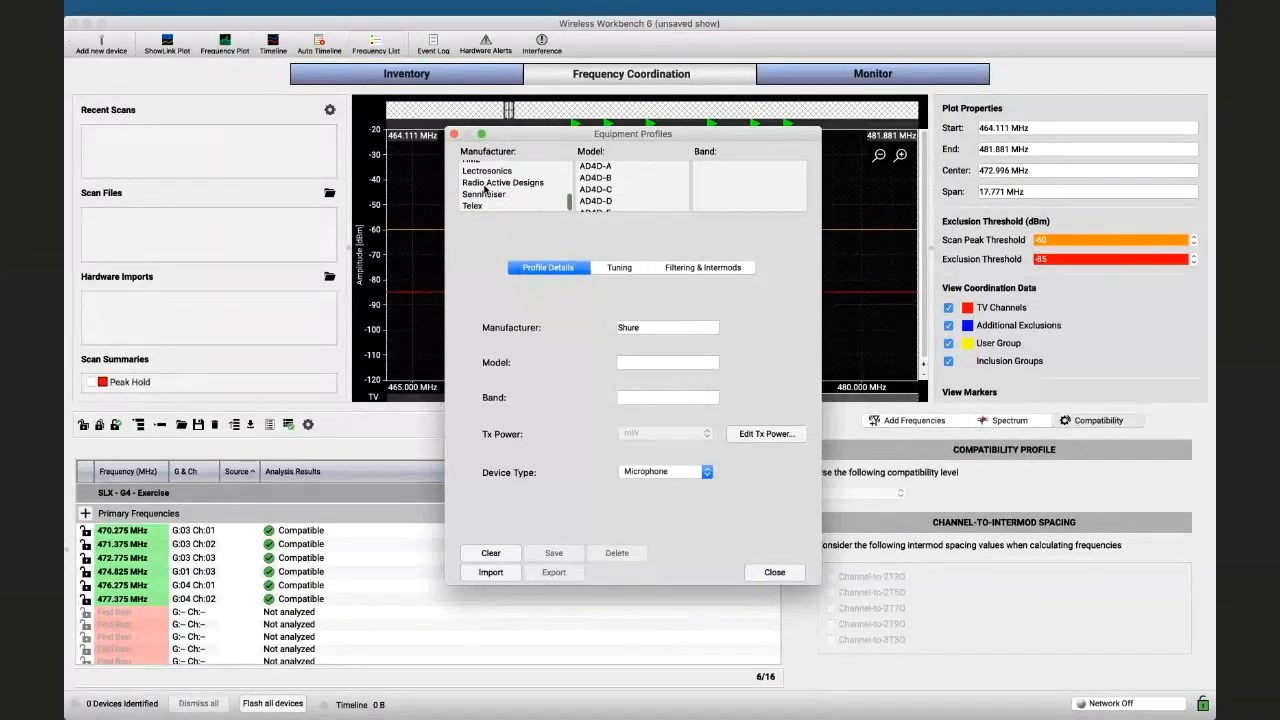
scroll(485, 190, up, 5)
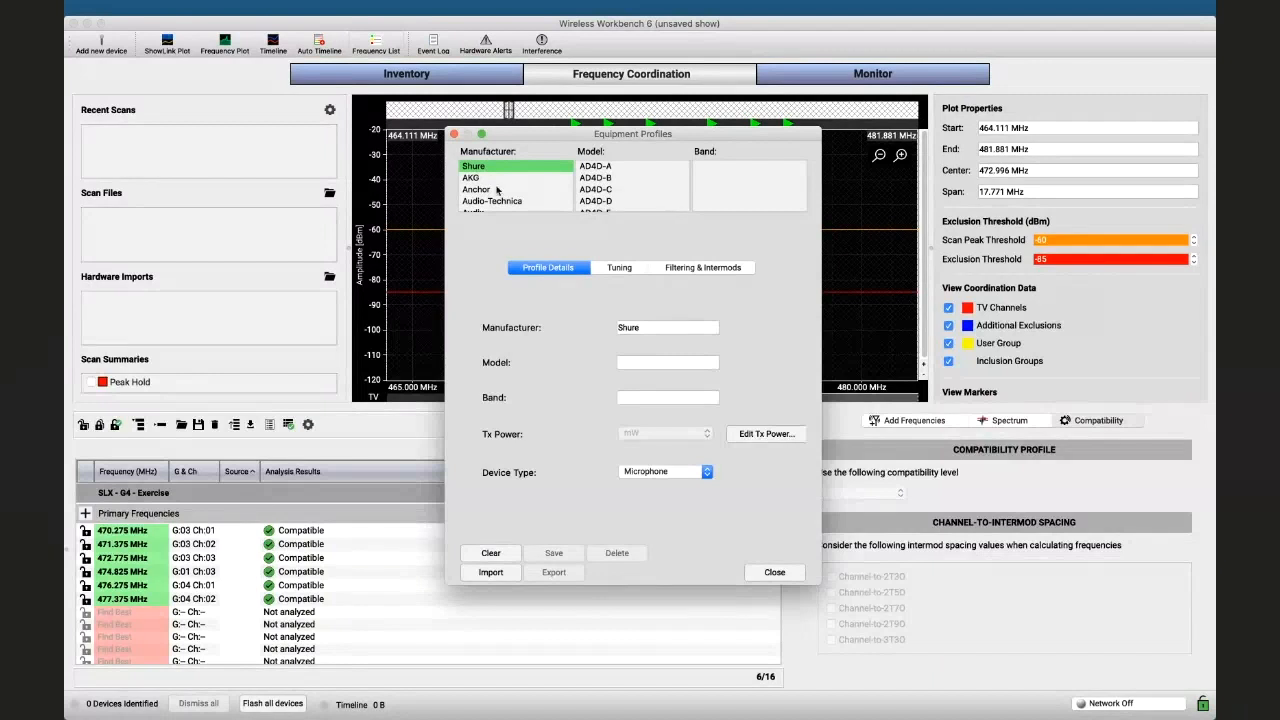
scroll(500, 189, down, 3)
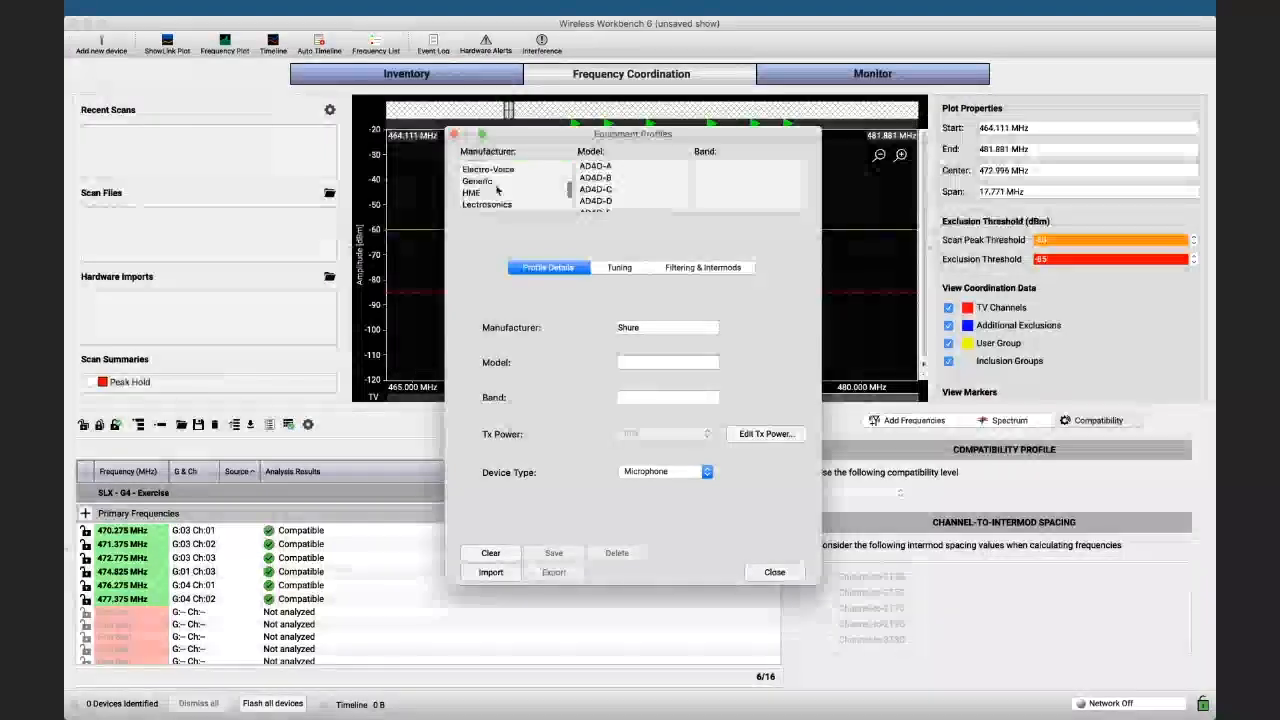
scroll(497, 189, down, 2)
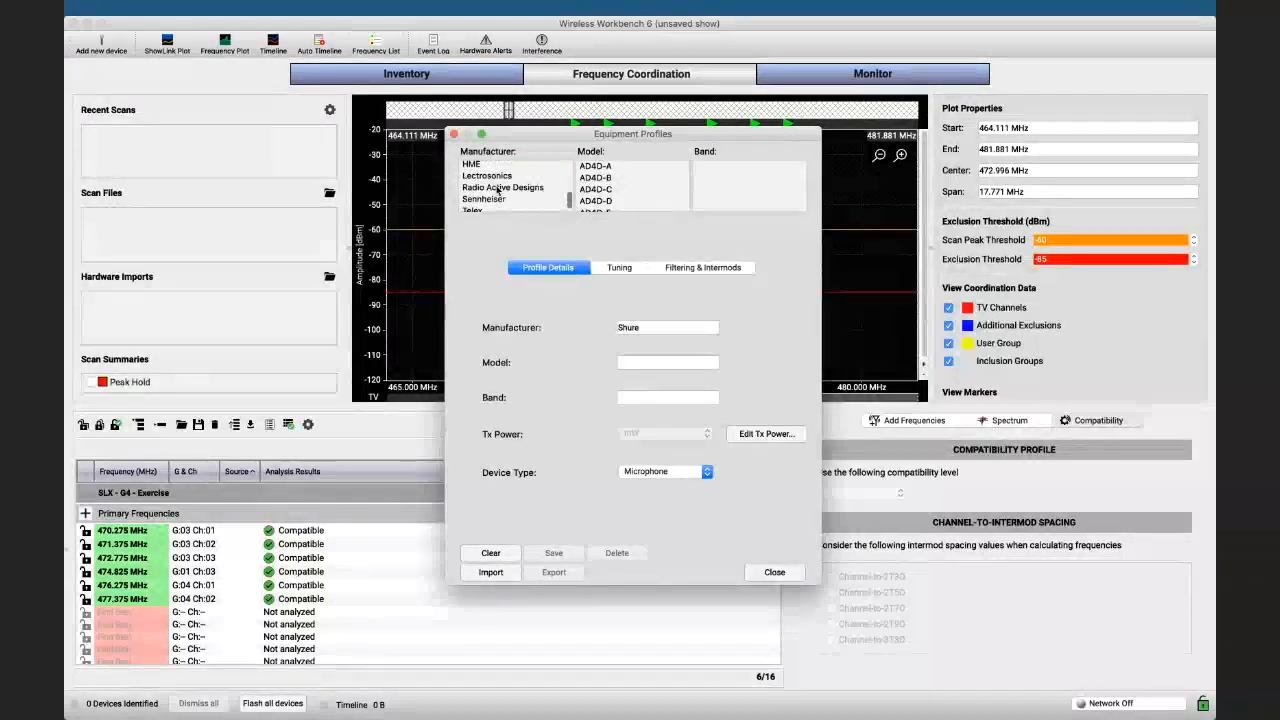
scroll(497, 189, up, 5)
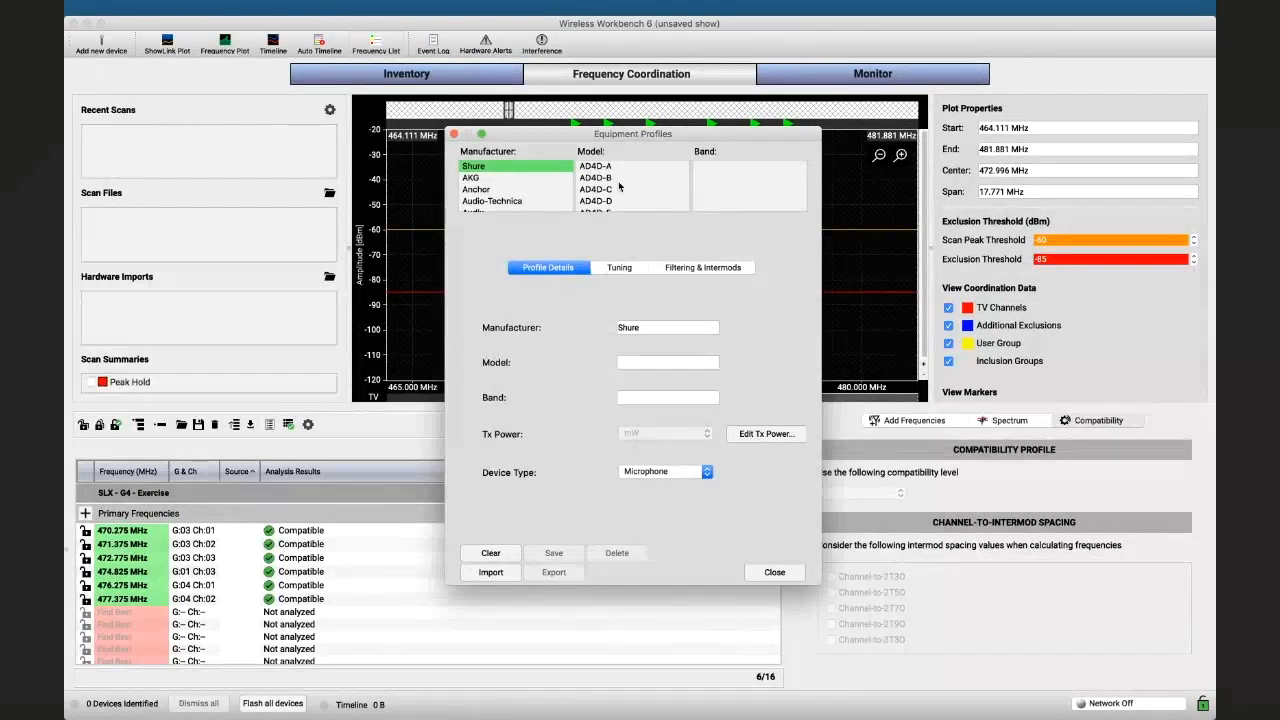
Display the profile details of the Shure SLX in band G4
scroll(619, 186, down, 10)
scroll(619, 186, up, 1)
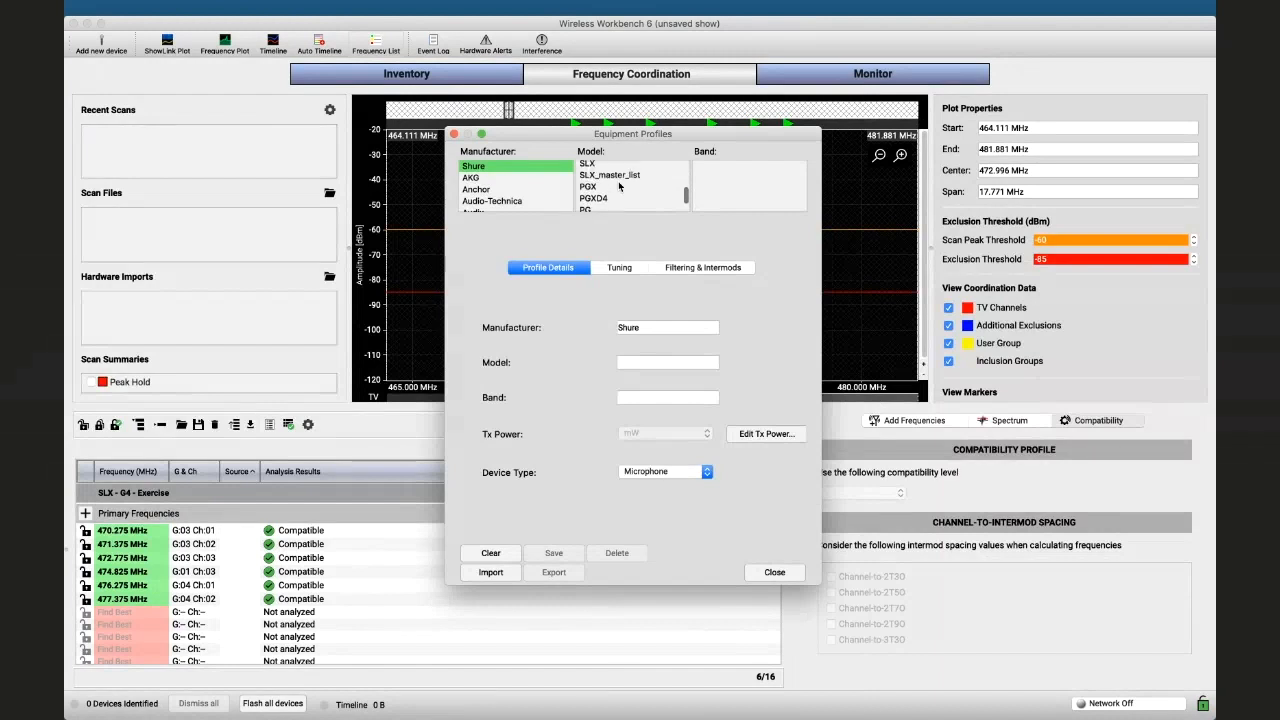
click(594, 165)
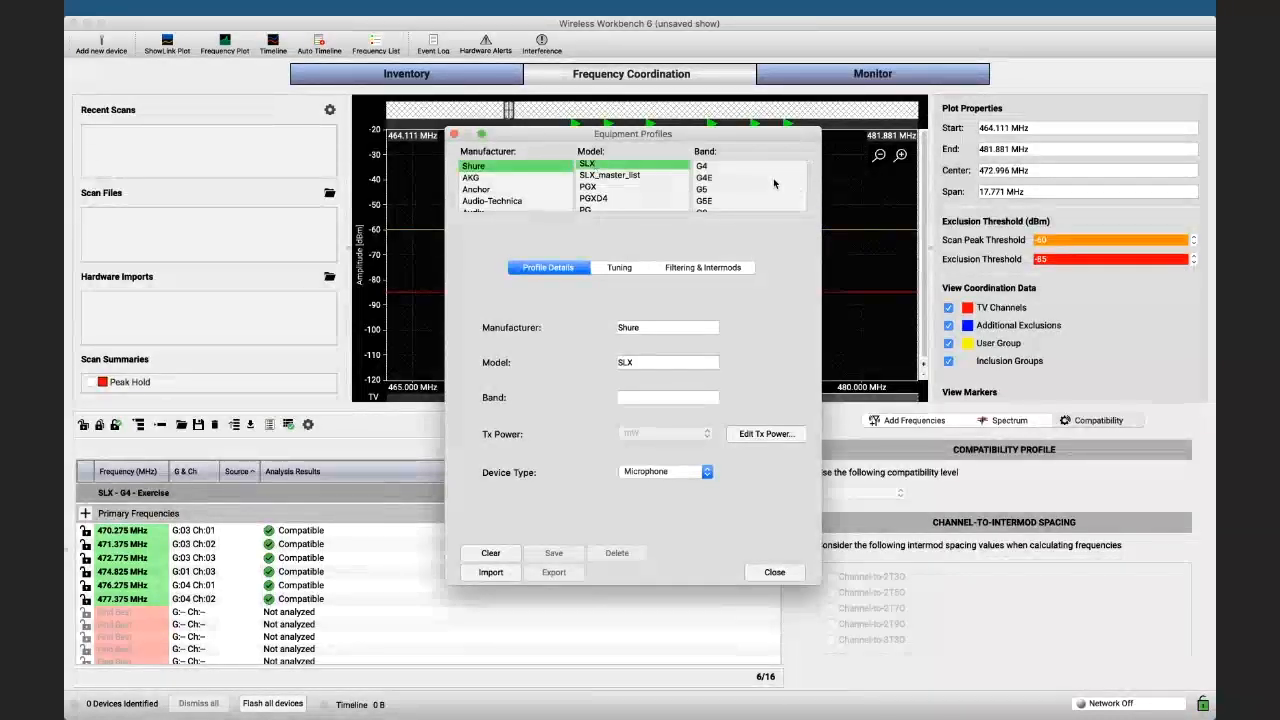
click(703, 167)
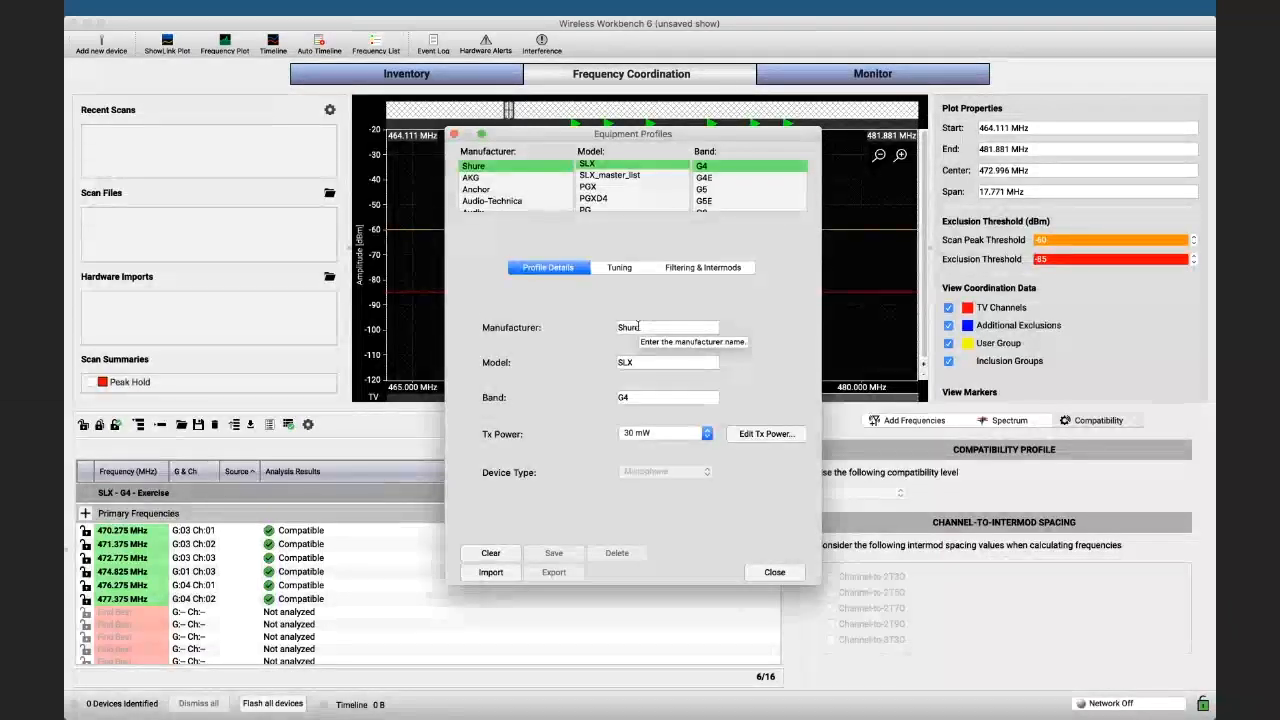
Examine the tuning capability of the Shure SLX G4 profile, including its full list of specific frequencies
click(618, 268)
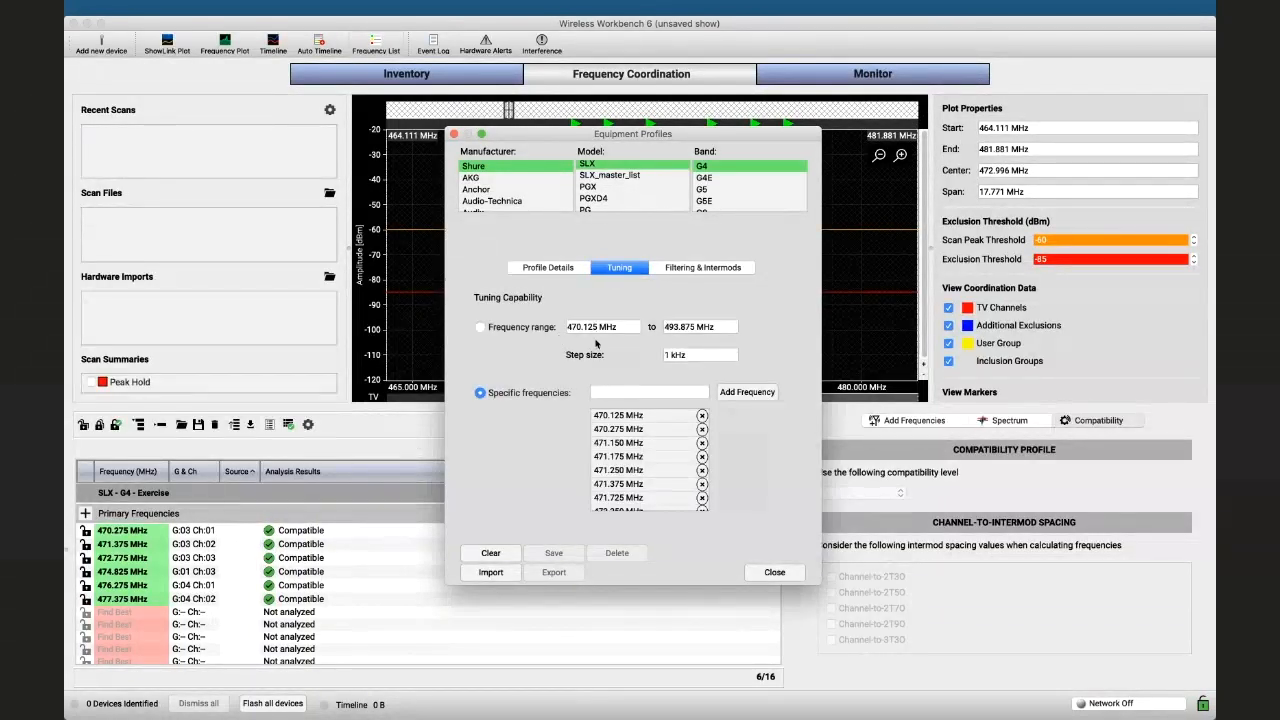
click(555, 269)
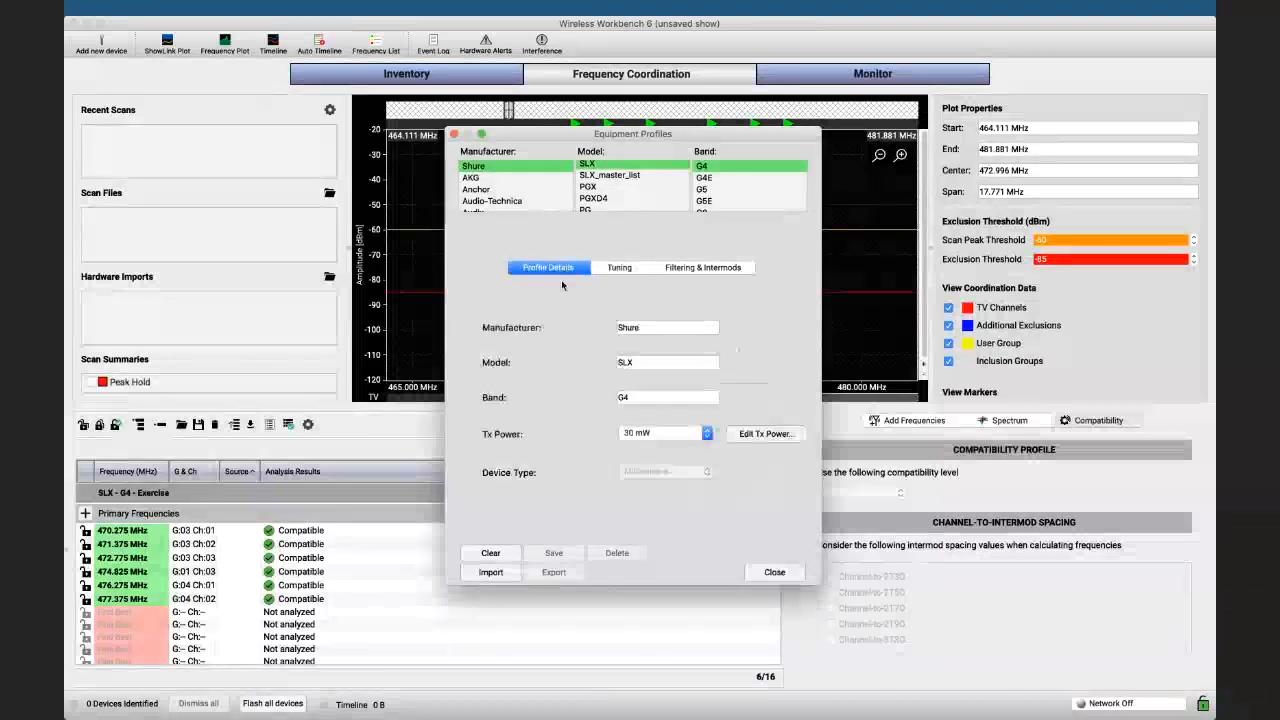
click(627, 268)
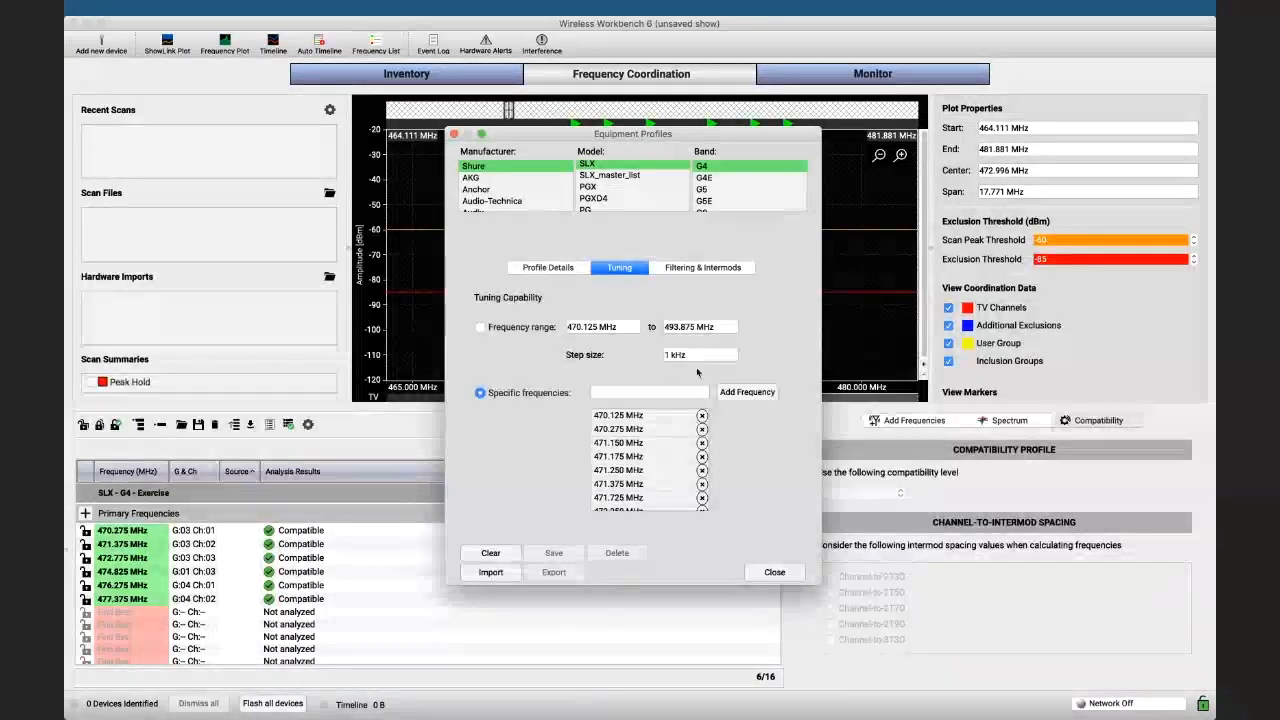
double_click(641, 456)
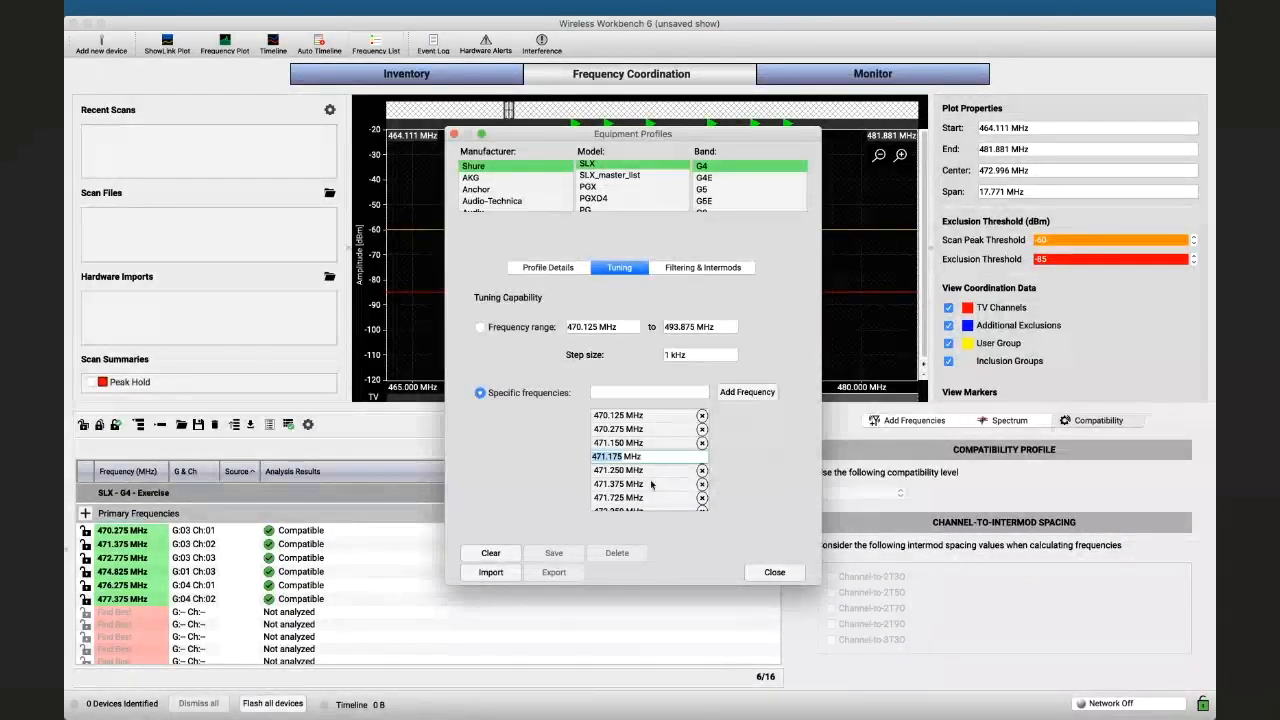
scroll(650, 488, down, 5)
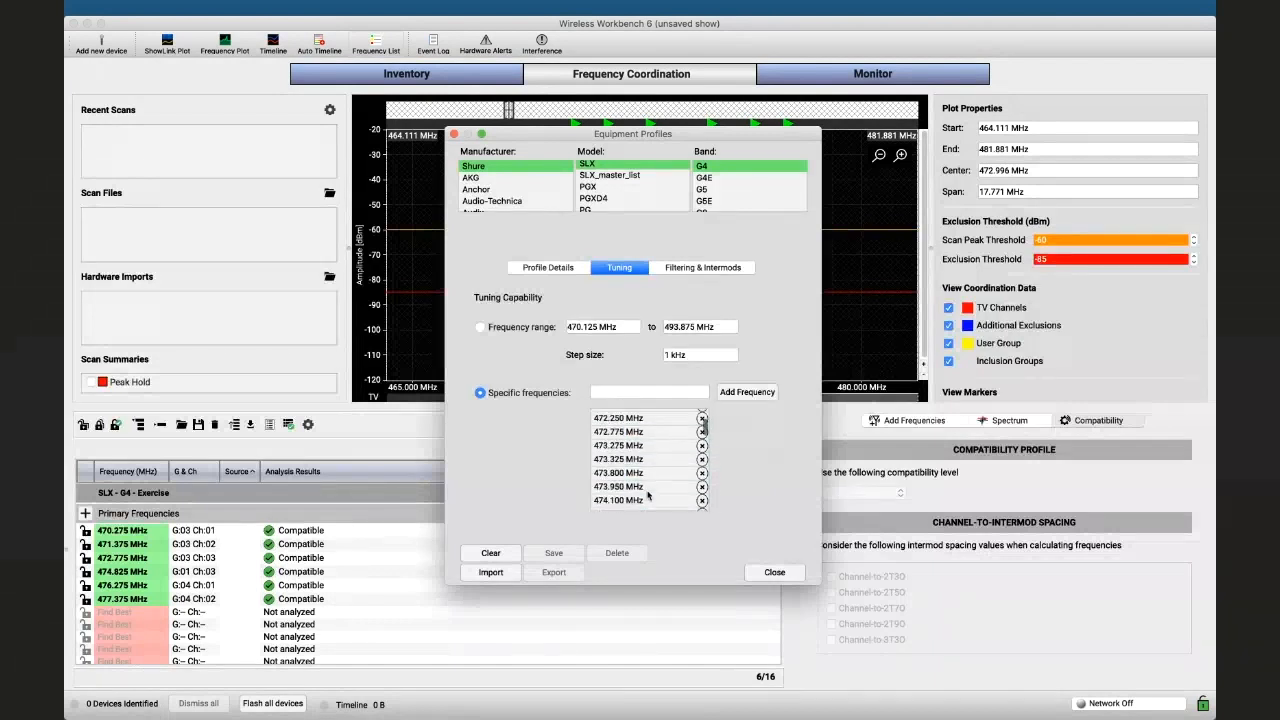
scroll(648, 494, down, 10)
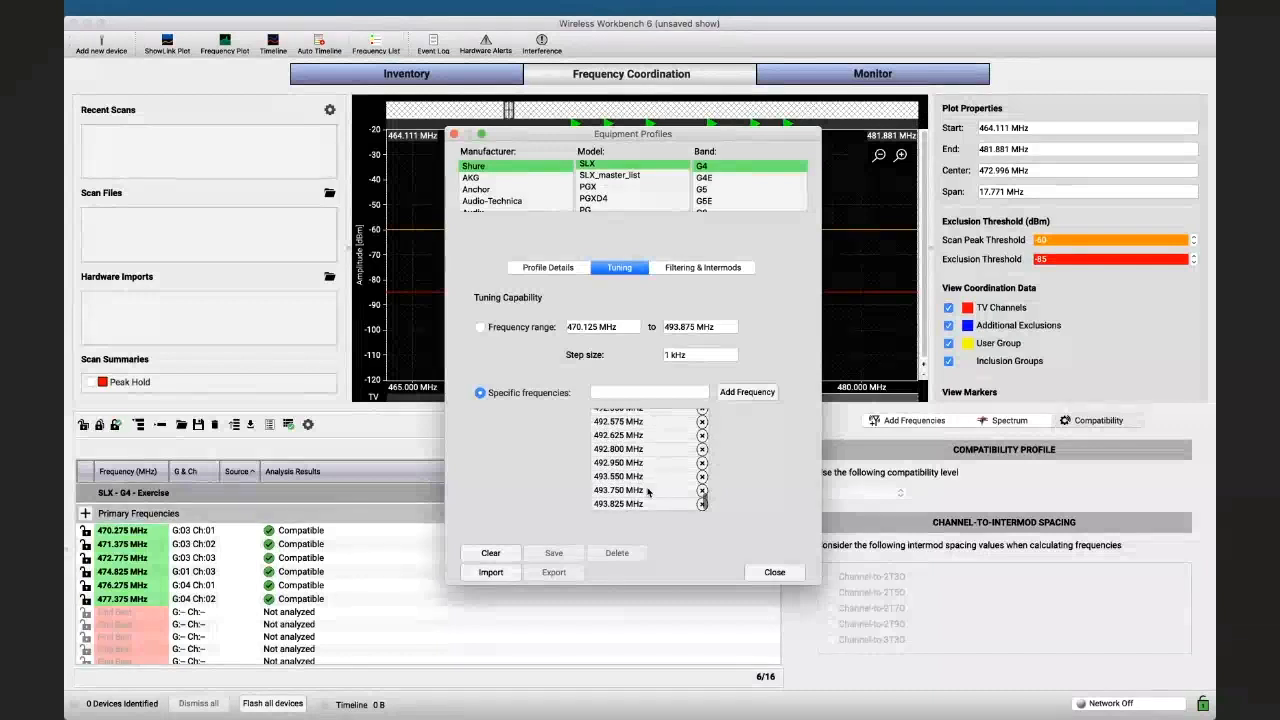
scroll(648, 491, up, 5)
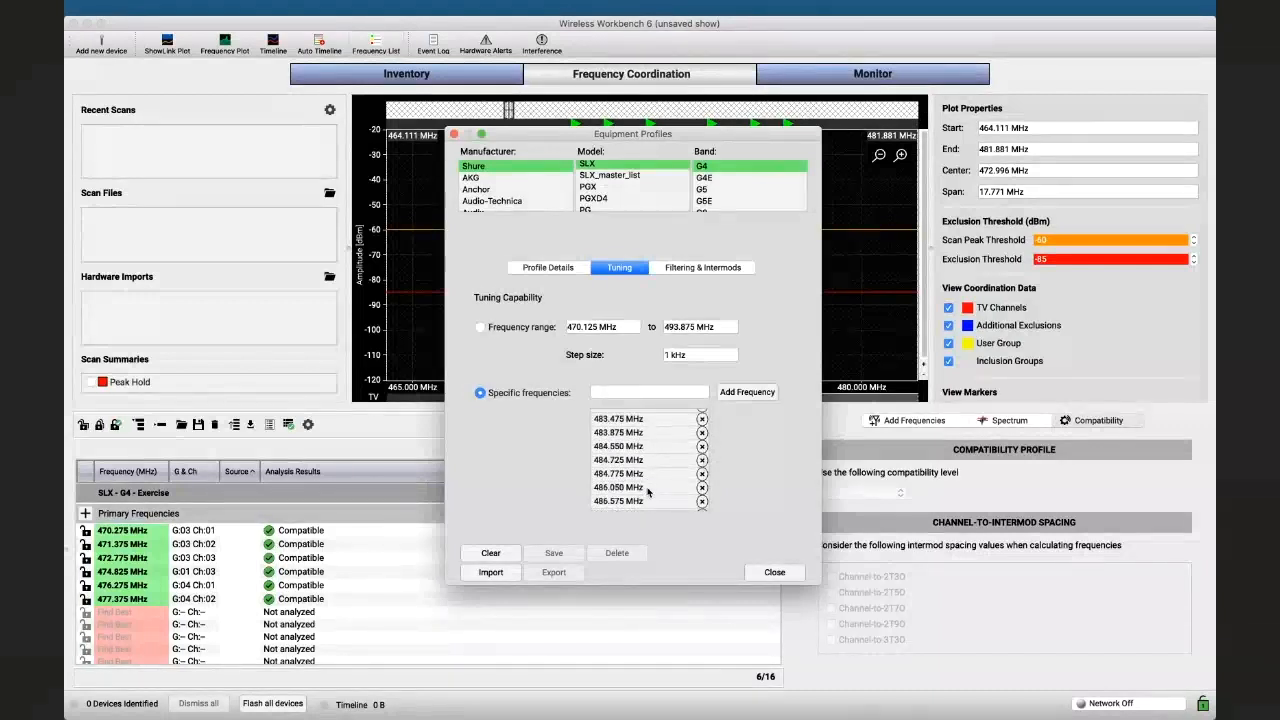
Display the tuning capability of the Shure AD4D-A in band G56
scroll(603, 203, up, 2)
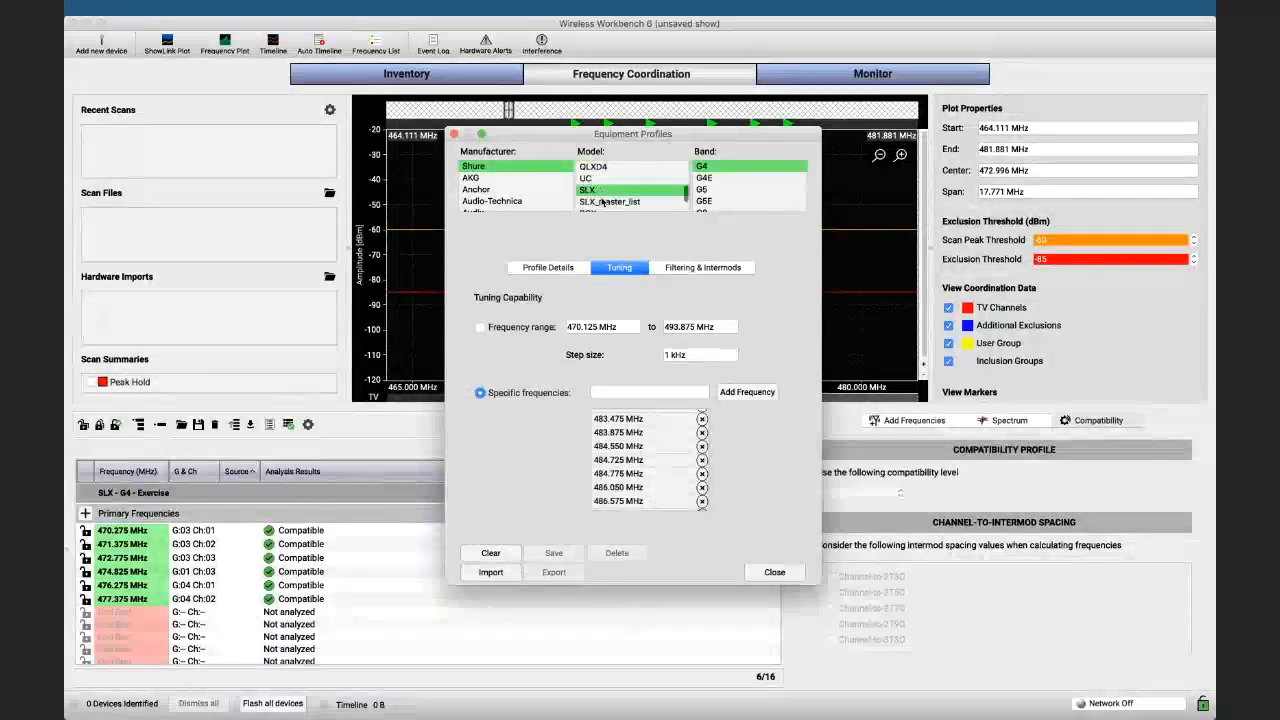
scroll(603, 203, up, 10)
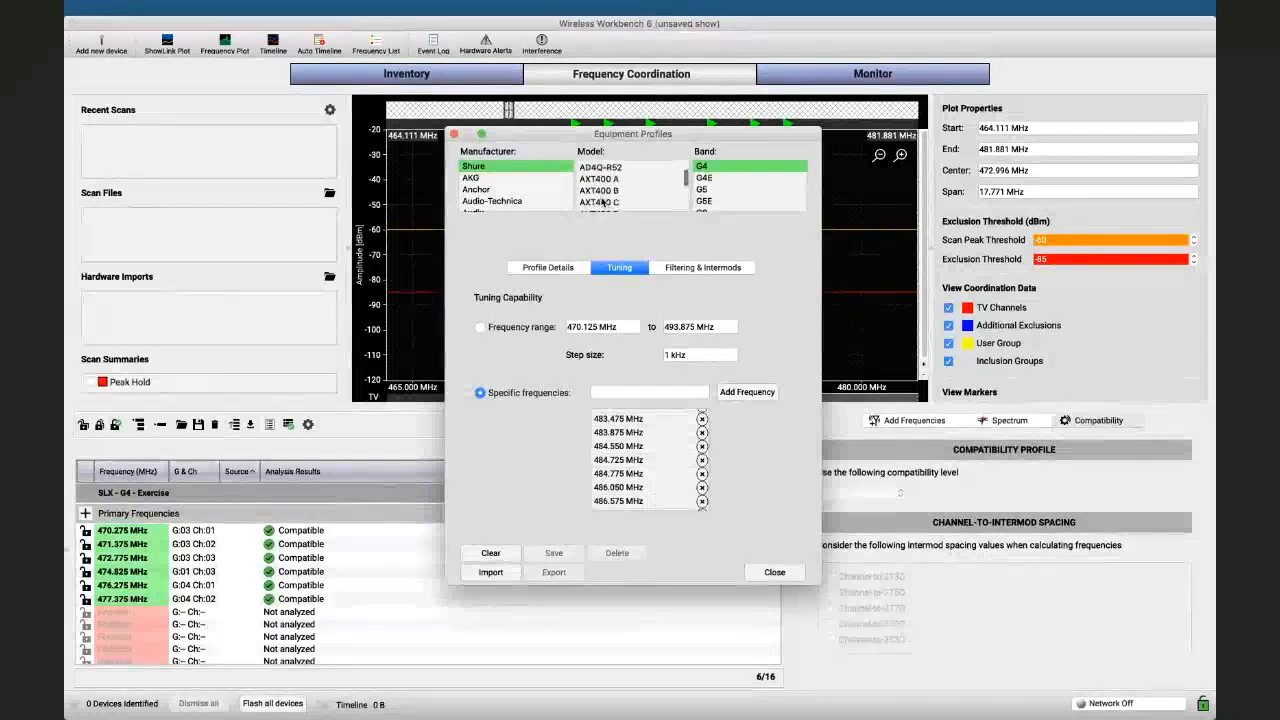
scroll(603, 203, up, 5)
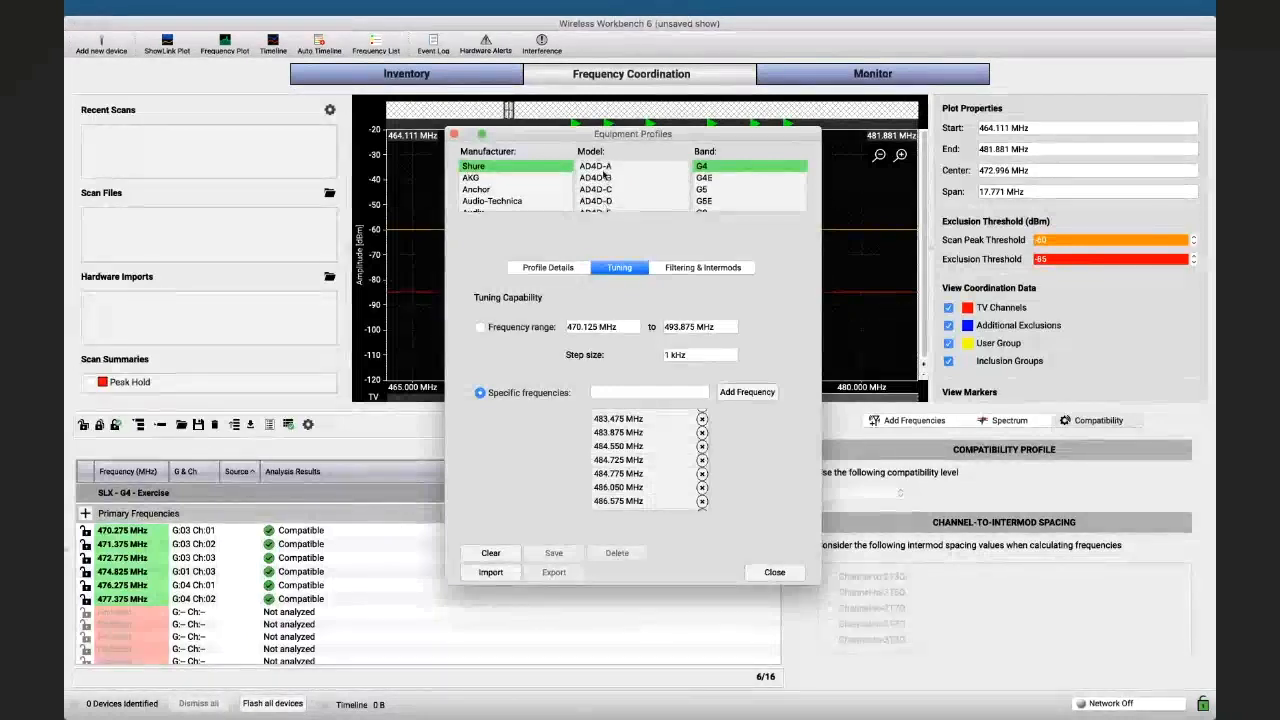
click(600, 167)
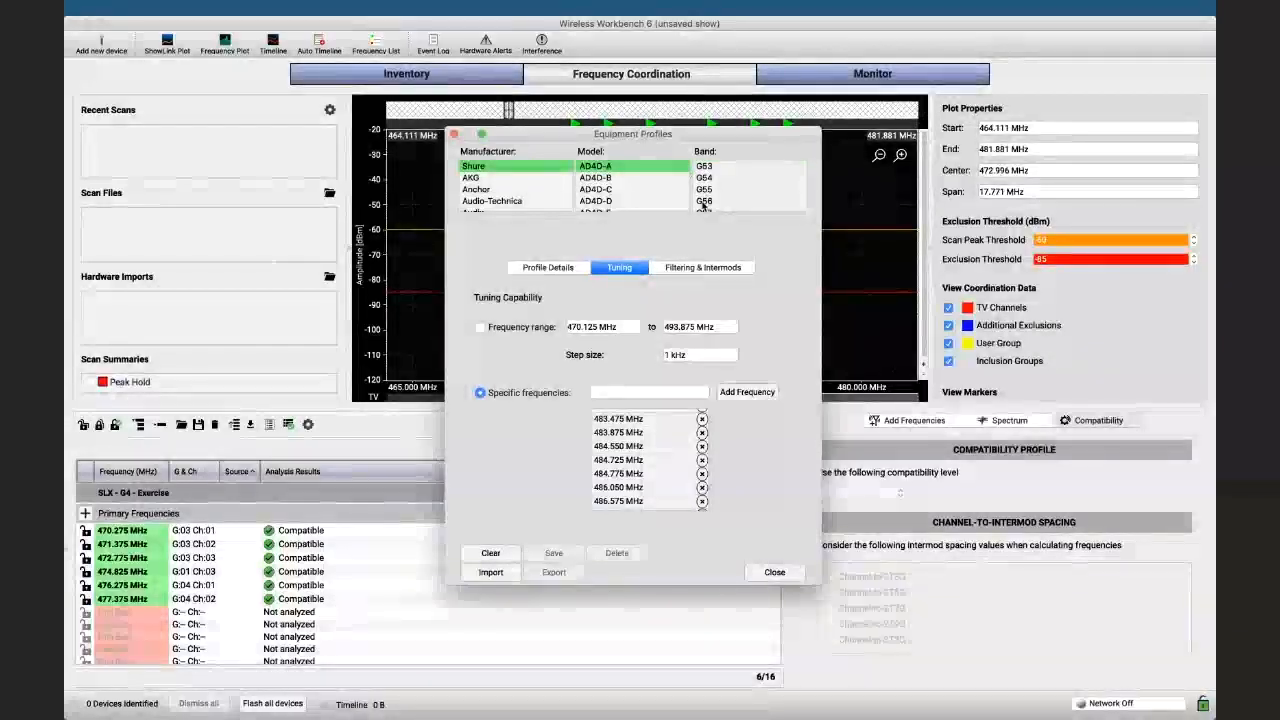
click(704, 202)
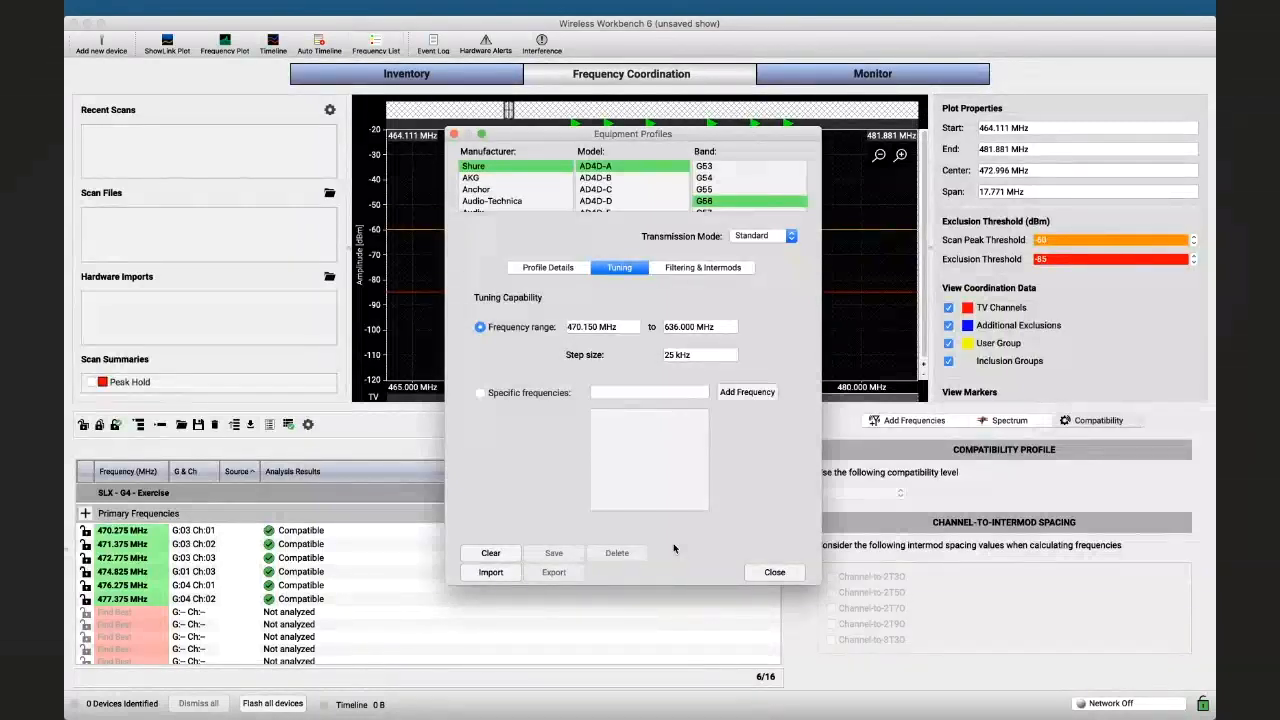
Examine the AD4D-A G56 filtering and intermod settings, including the front end filter choices and the Intermod Source option
click(704, 270)
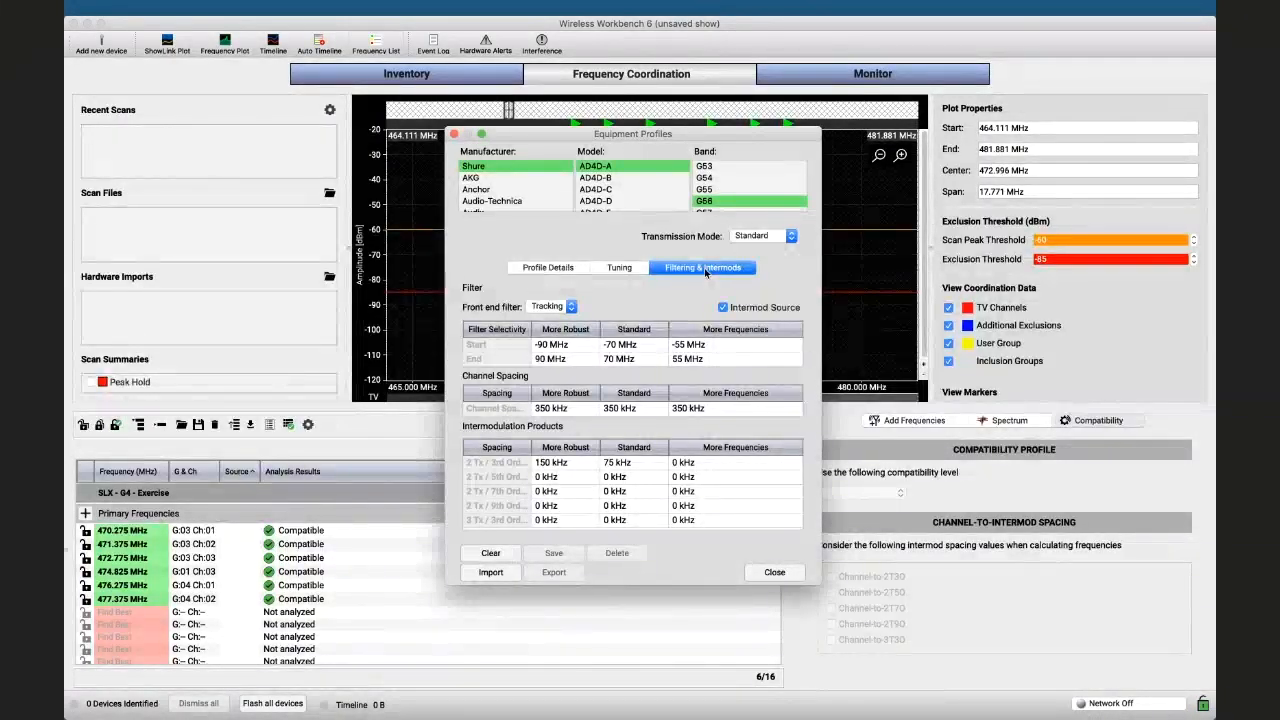
click(548, 306)
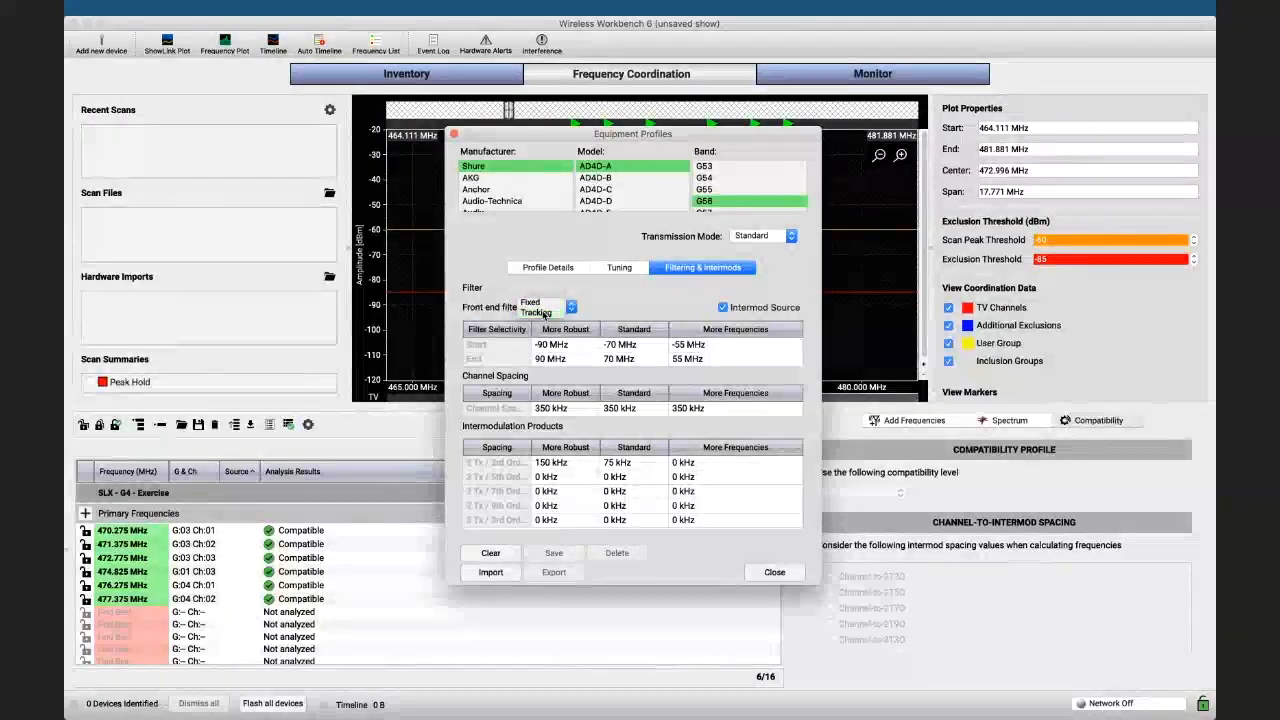
click(545, 312)
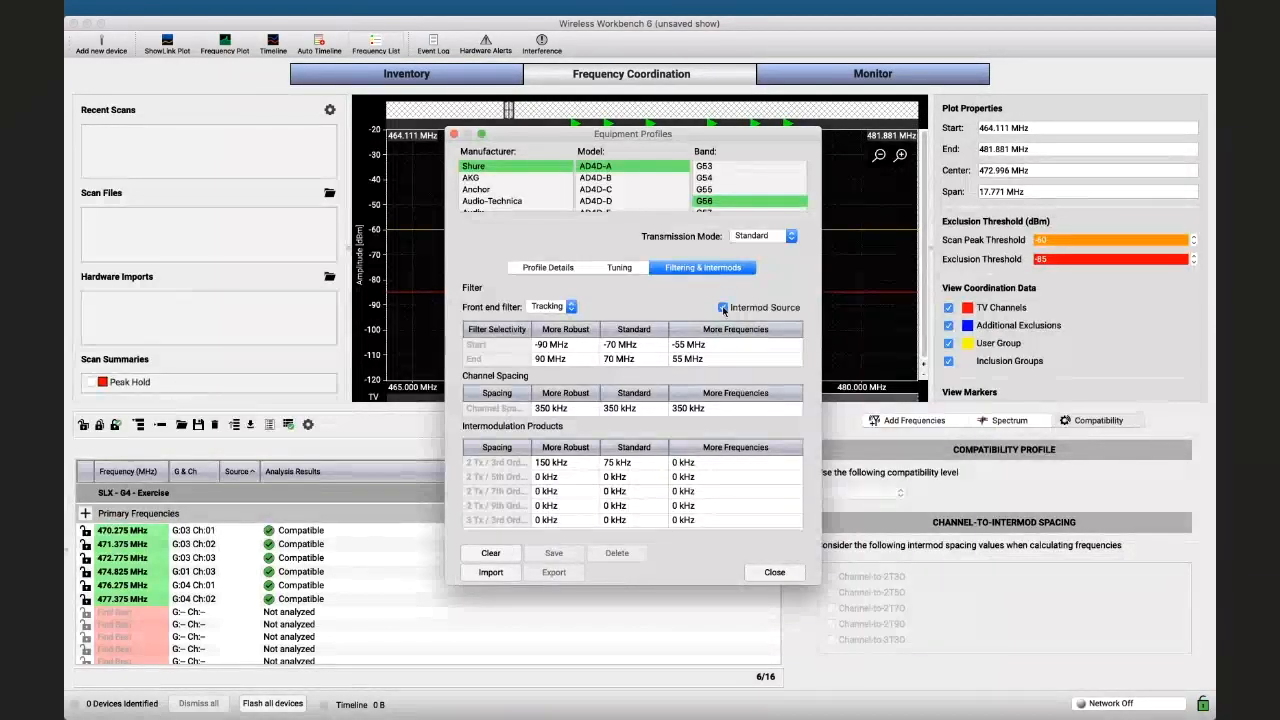
click(723, 308)
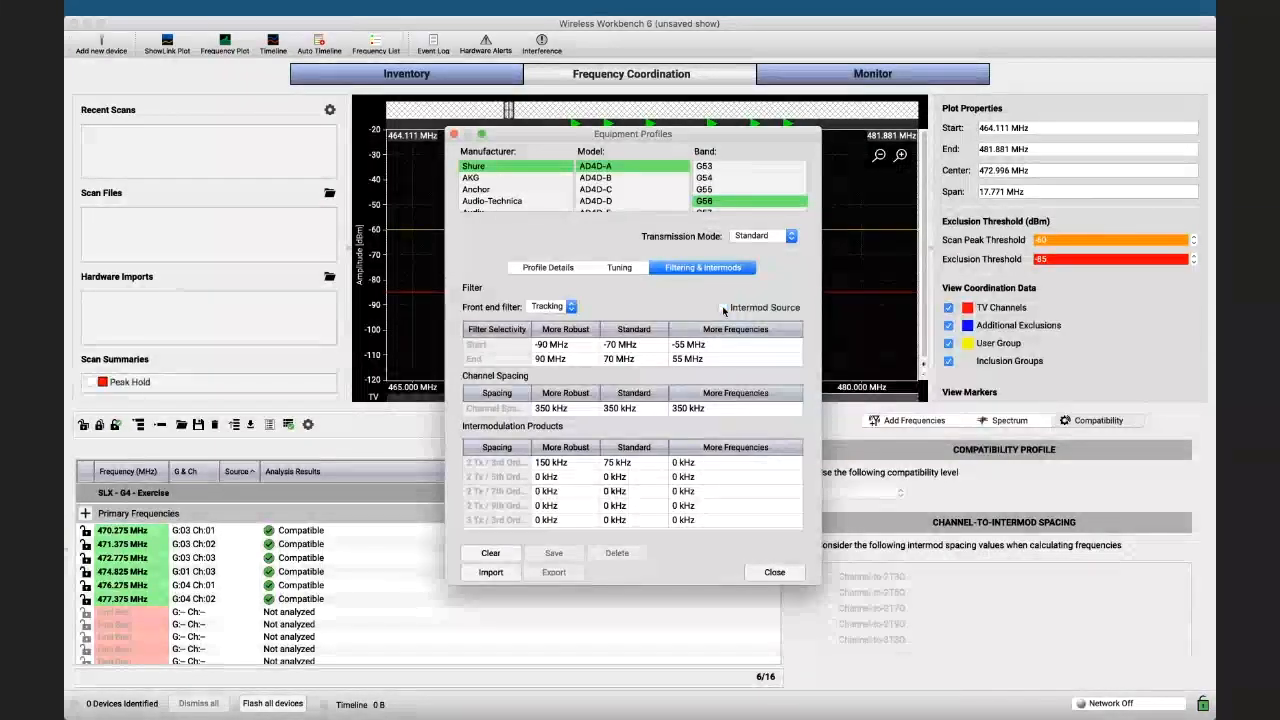
click(723, 309)
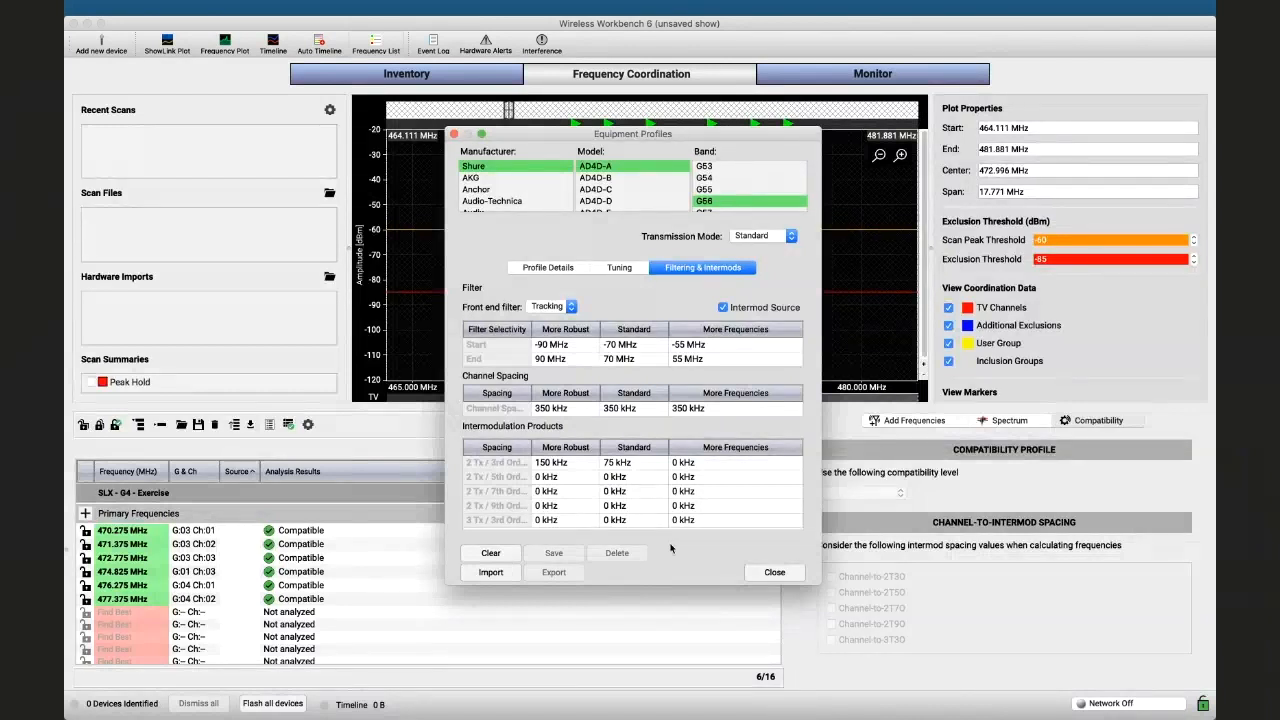
Replace the manufacturer in the AD4D-A G56 profile details with a custom manufacturer name
click(552, 268)
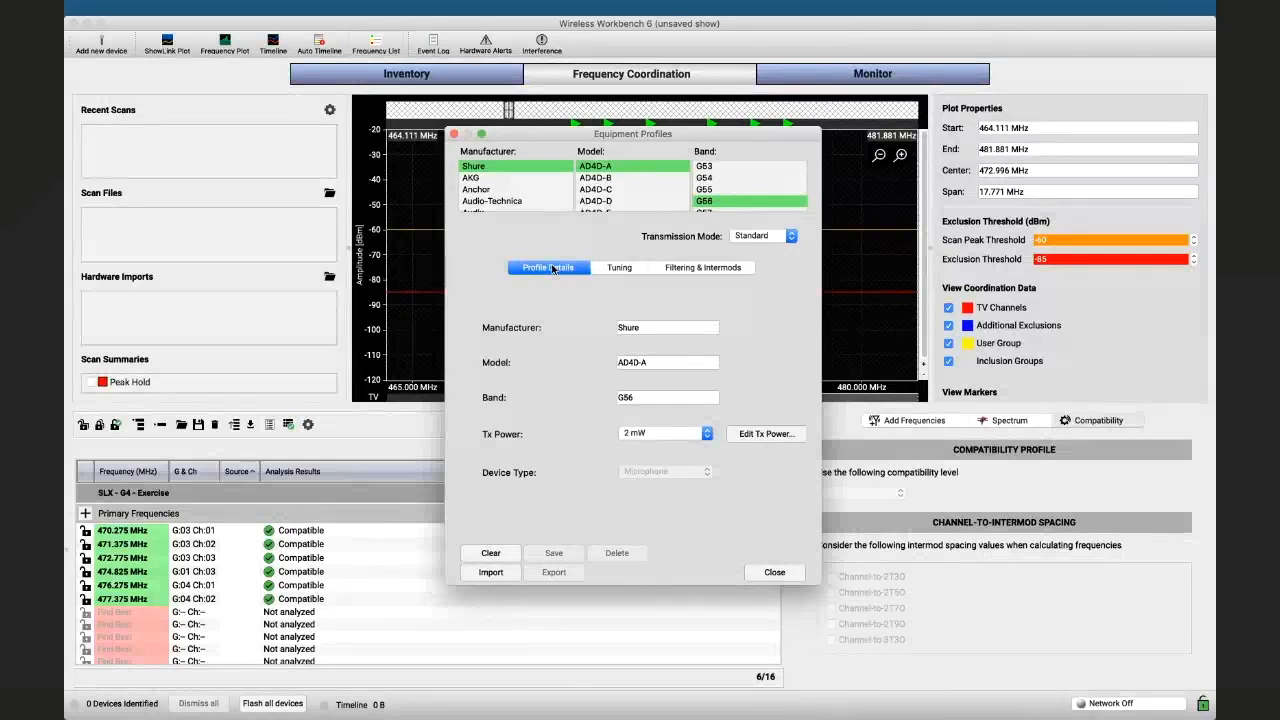
double_click(640, 329)
text(Abndr)
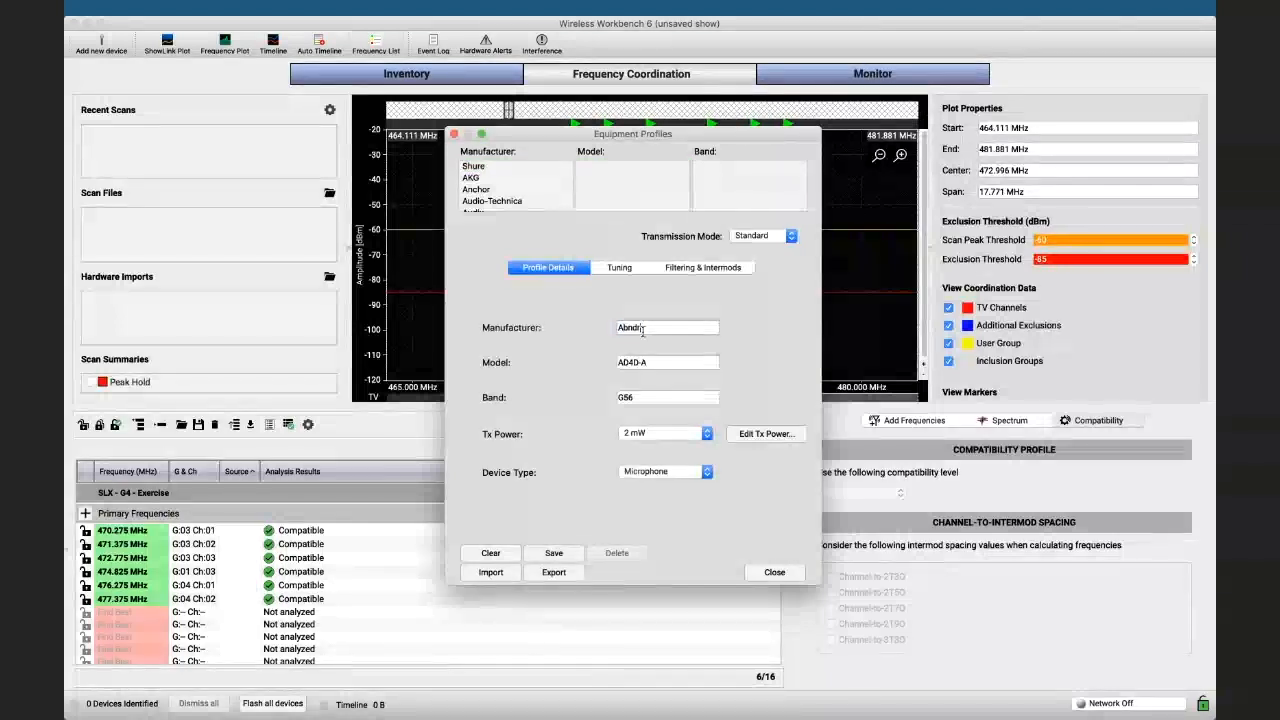
text(ea)
key(BackSpace)
Rename the model of the custom profile as "Suoer Digital"
click(651, 362)
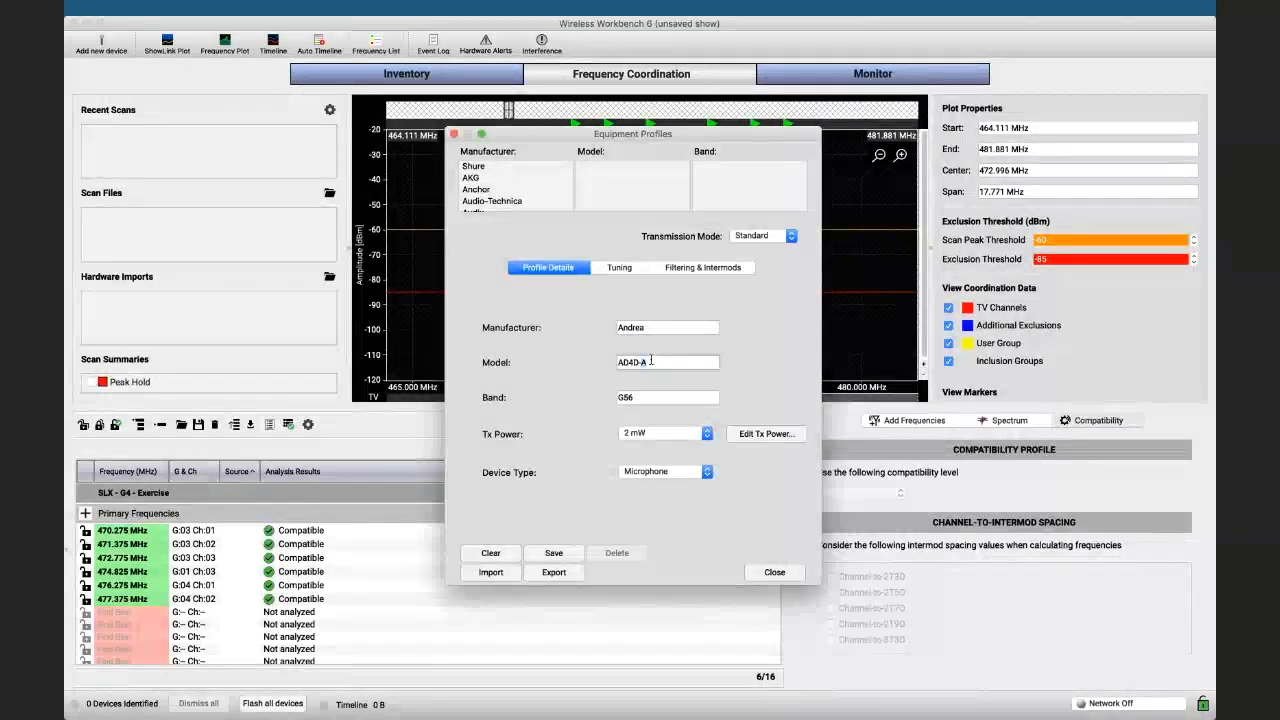
triple_click(651, 362)
text(SLO)
key(BackSpace)
key(BackSpace)
text(UPER)
key(BackSpace)
key(BackSpace)
key(BackSpace)
key(BackSpace)
text(UP)
key(BackSpace)
key(BackSpace)
text(uper Du)
Set the custom profile's band to Z and its Tx power to 50 mW
double_click(636, 397)
text(2)
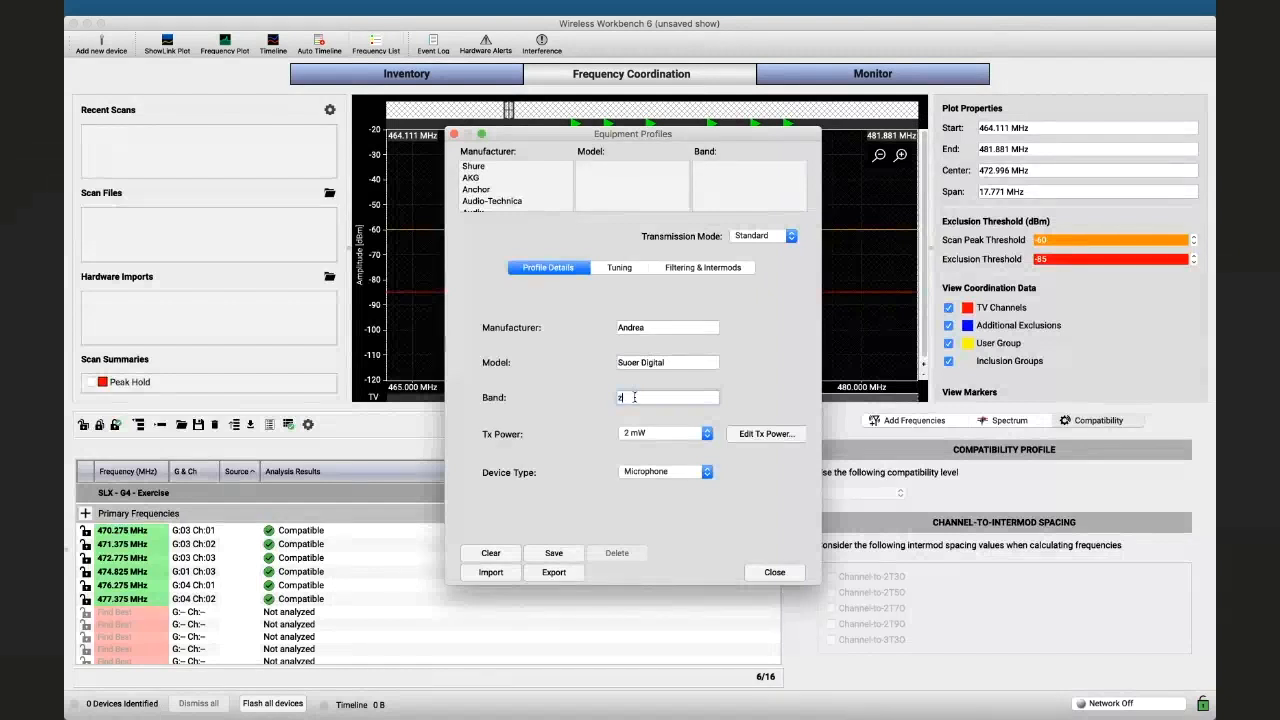
key(BackSpace)
text(Z)
click(663, 435)
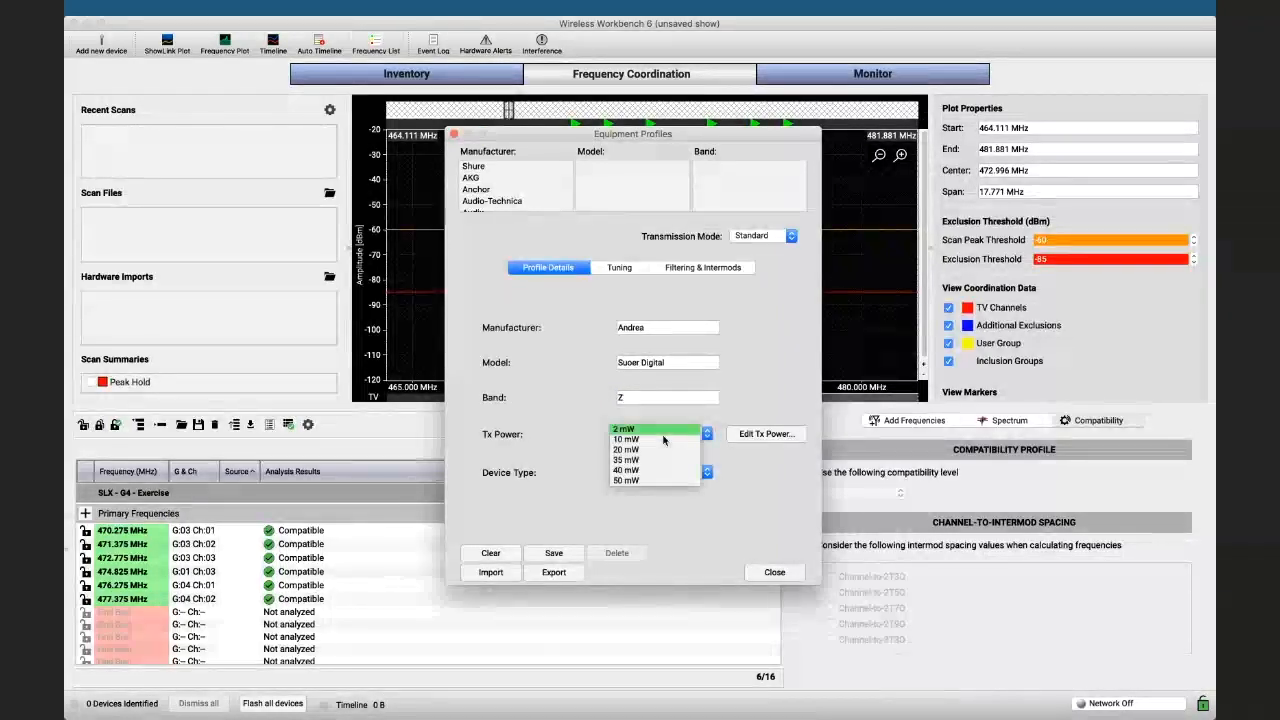
click(646, 481)
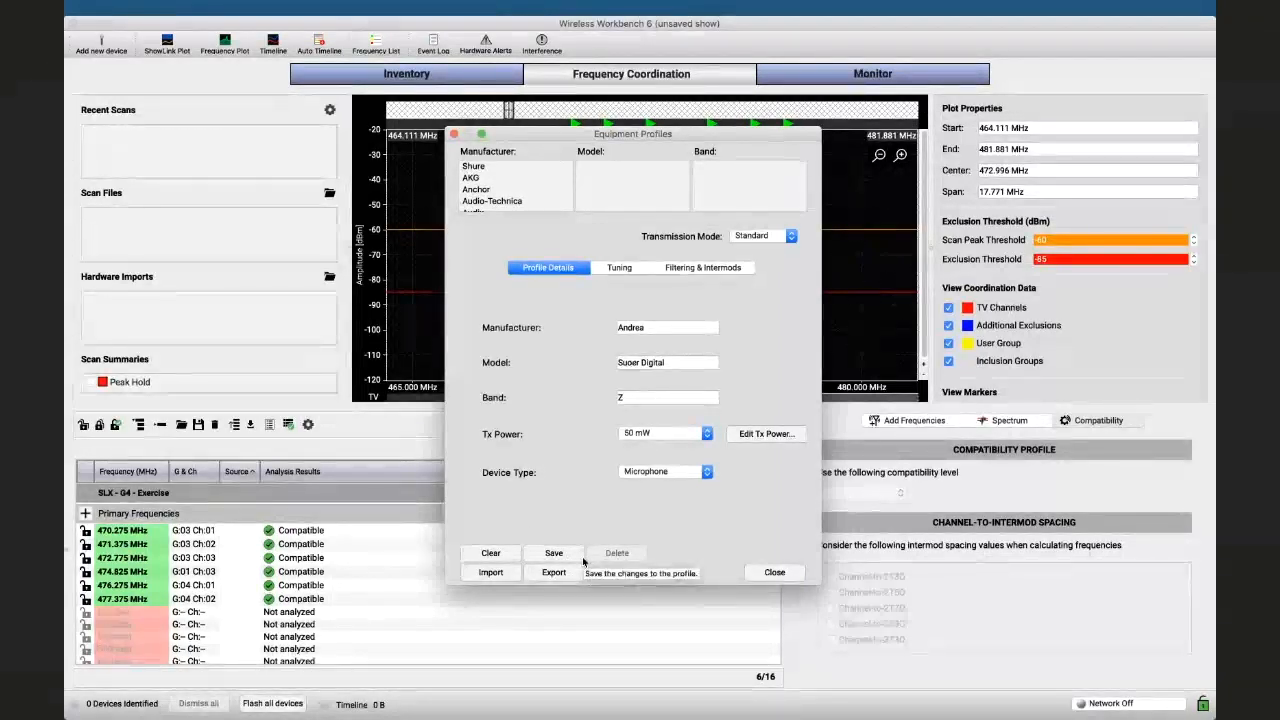
Start a new profile from the Shure AD4D-A, naming the model AD4D-Z and the band Z
click(483, 168)
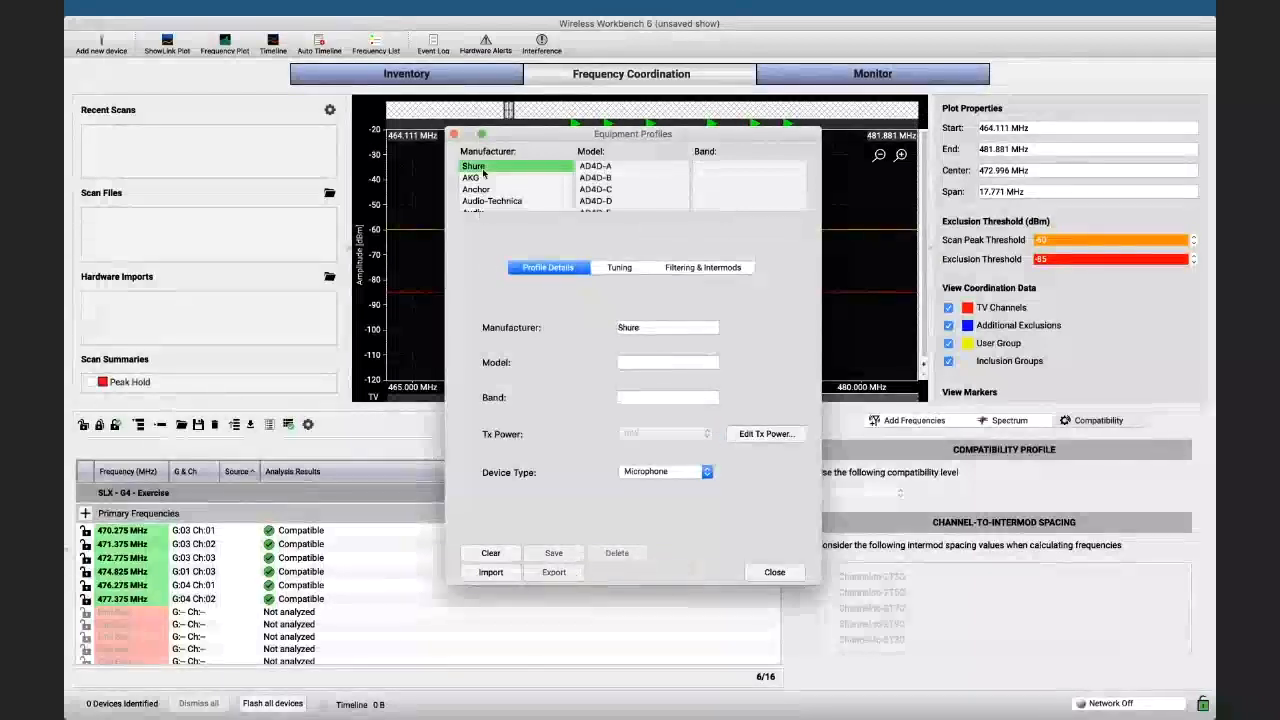
click(586, 168)
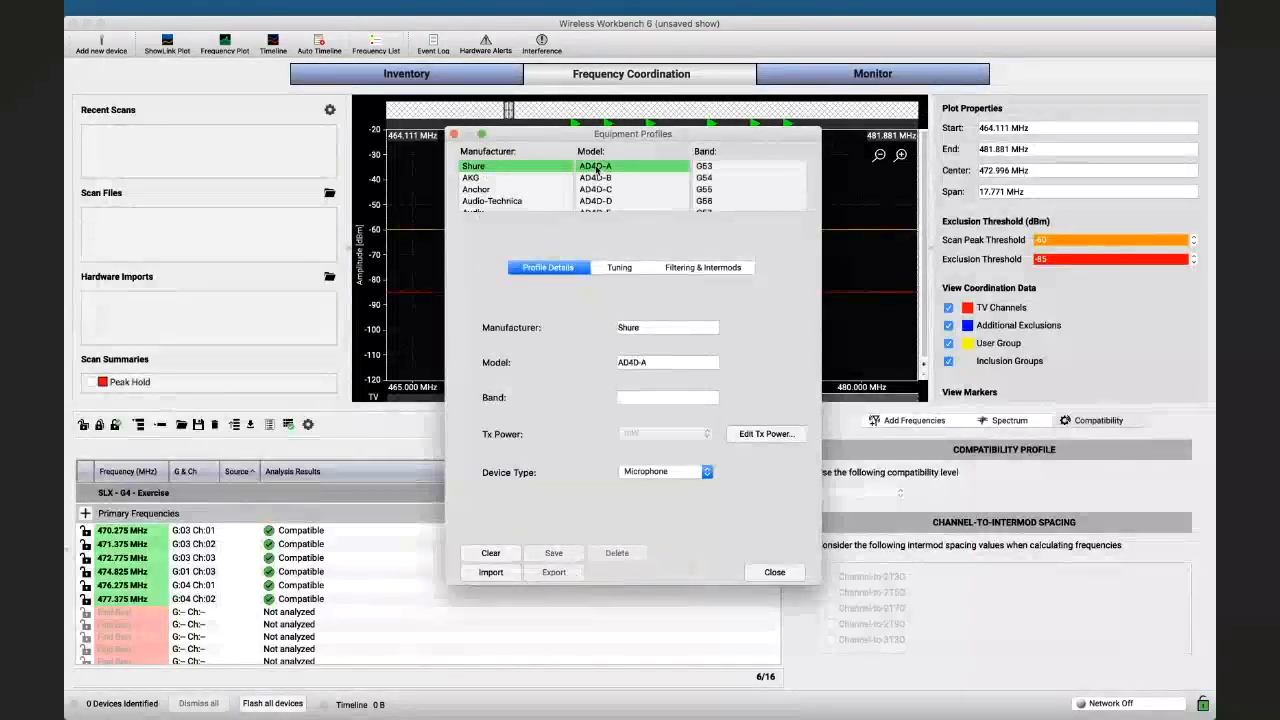
click(651, 361)
key(BackSpace)
text(Z)
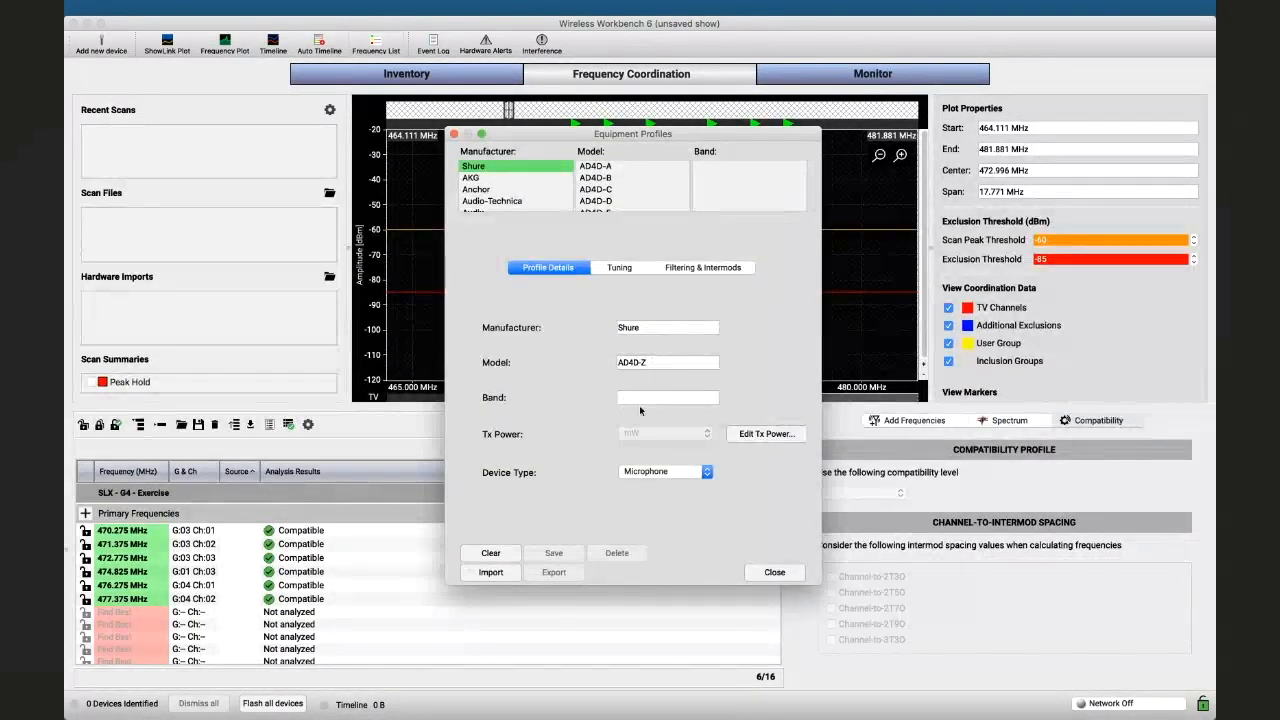
click(639, 397)
text(Z)
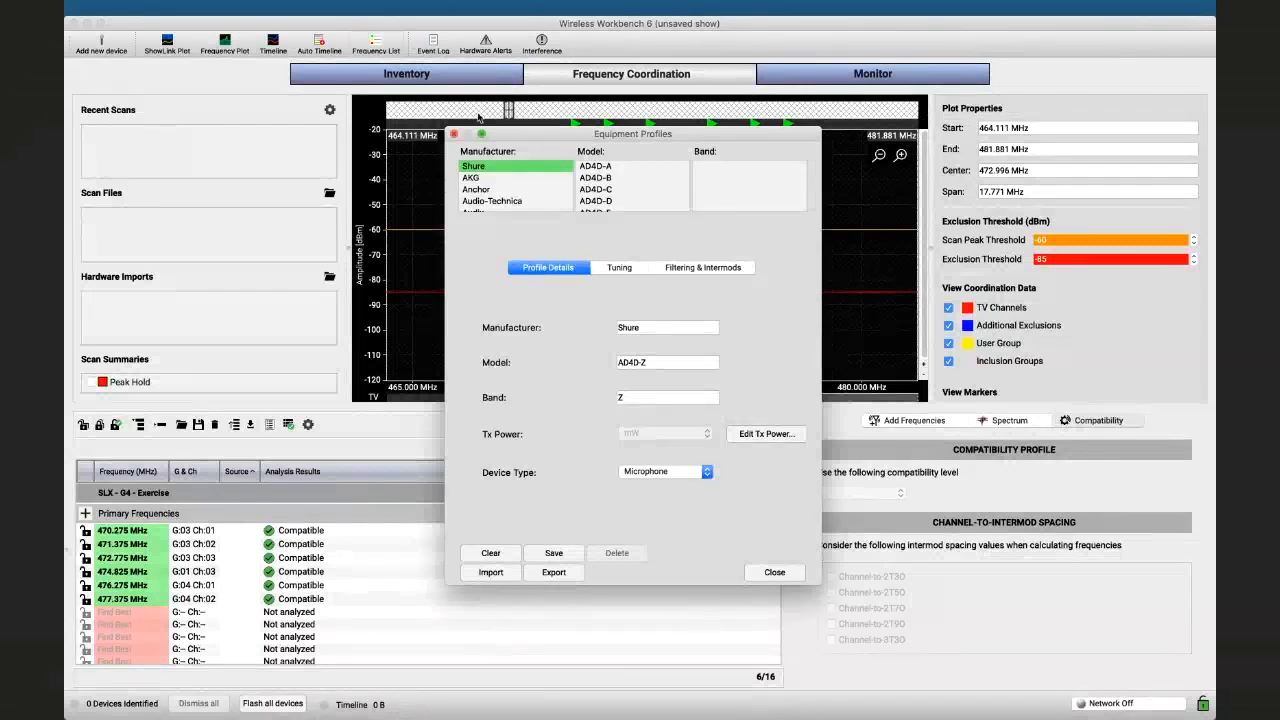
Look through the Shure models, and fill in a custom manufacturer name and the model "Super Analog" for the new profile
scroll(640, 182, down, 5)
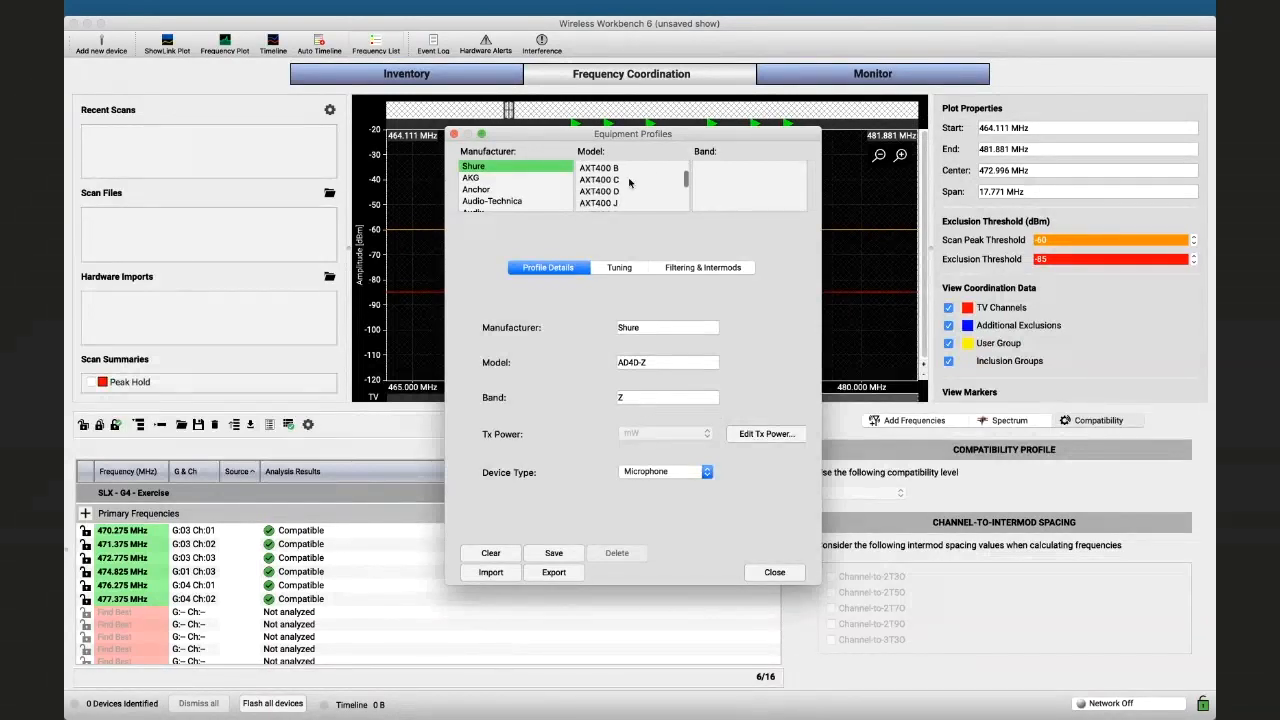
scroll(612, 195, up, 1)
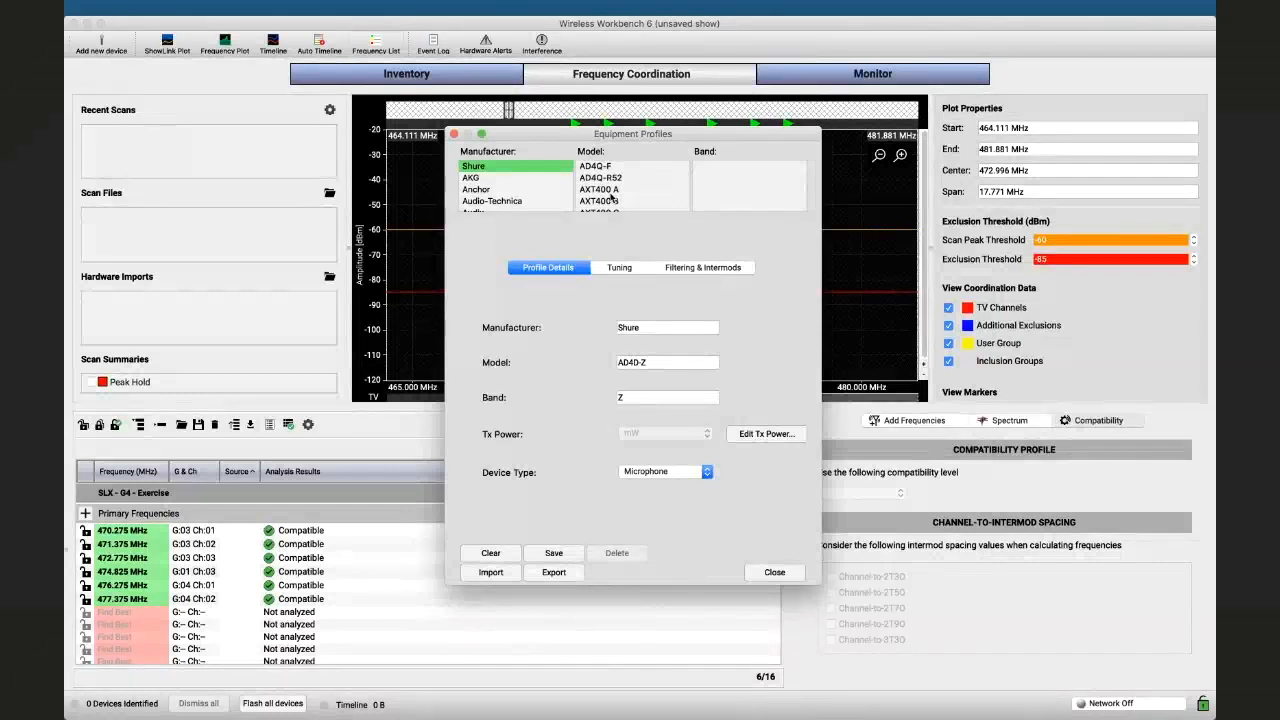
double_click(641, 329)
text(Andrea)
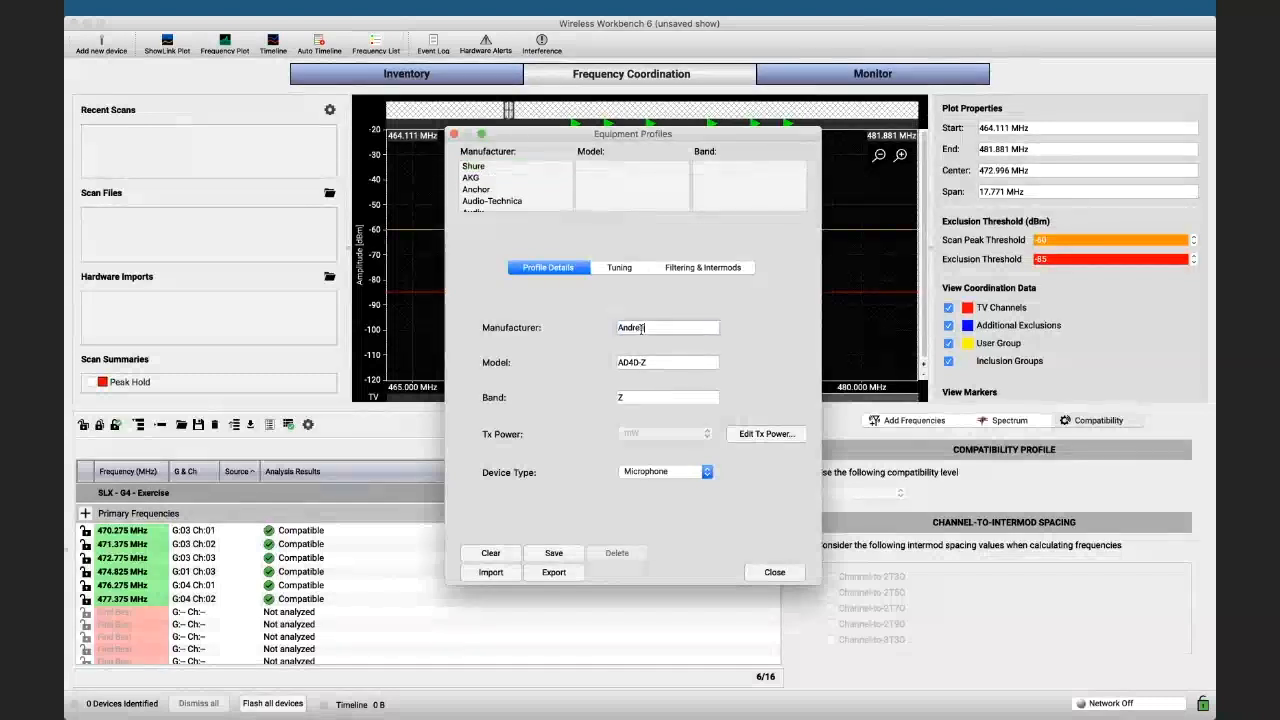
key(Tab)
text(Super )
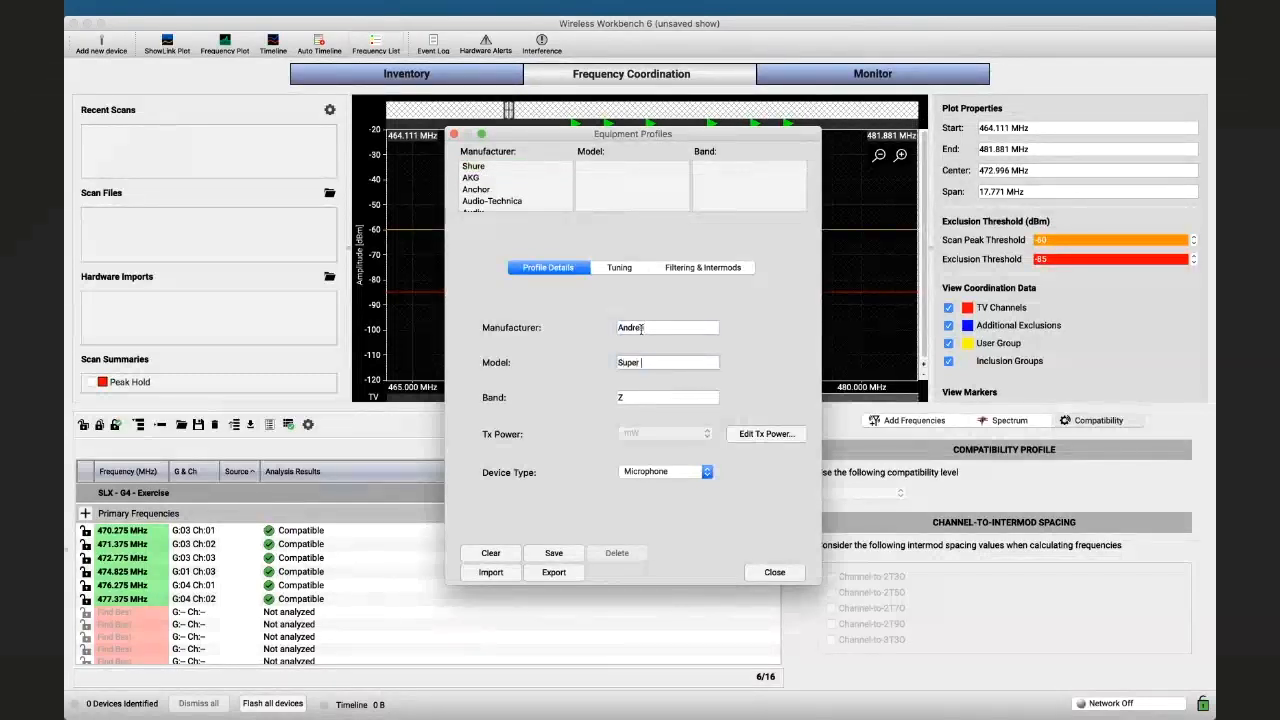
text(Analog)
Display the profile details of the Shure AXT400 A in band G1
click(483, 166)
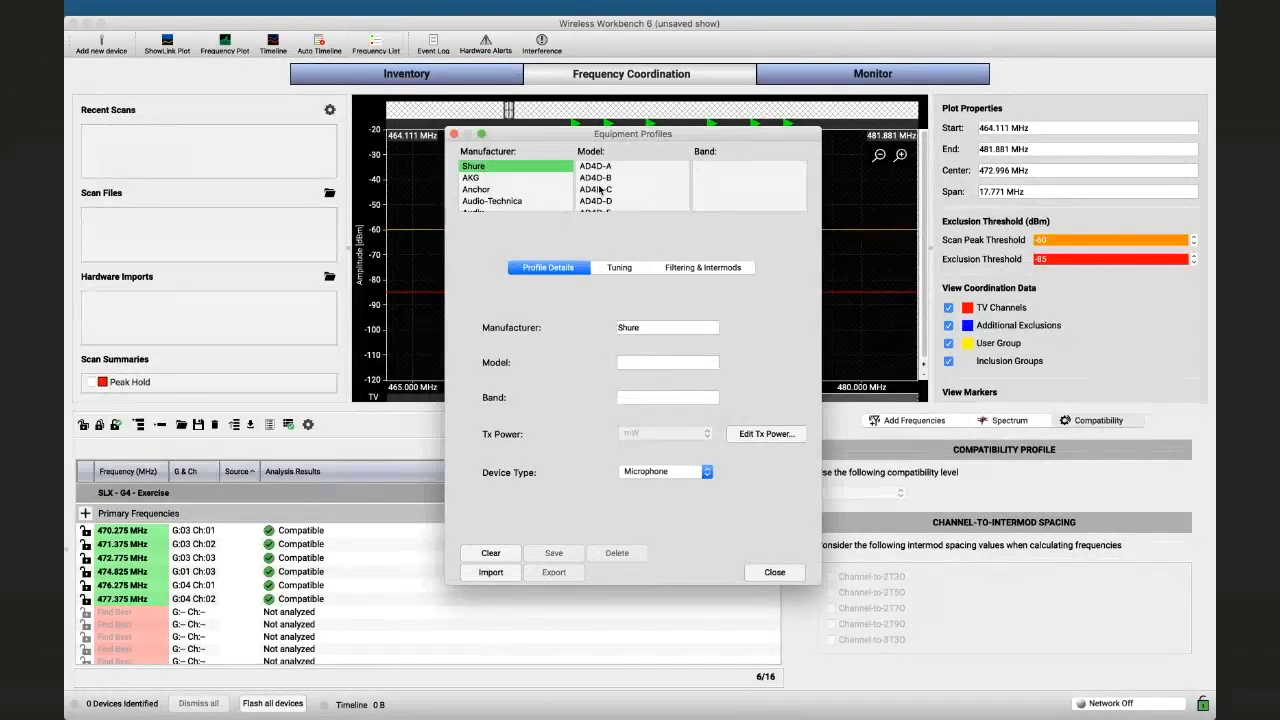
scroll(598, 185, down, 3)
scroll(600, 188, down, 4)
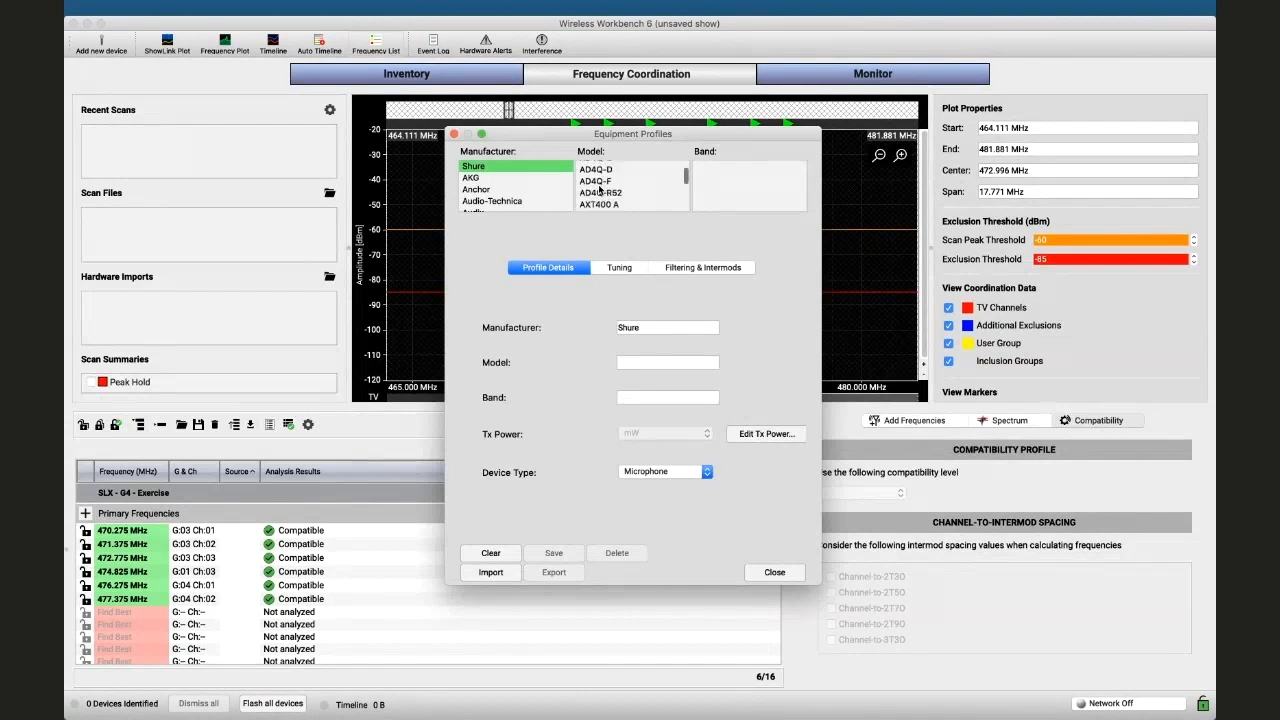
click(599, 195)
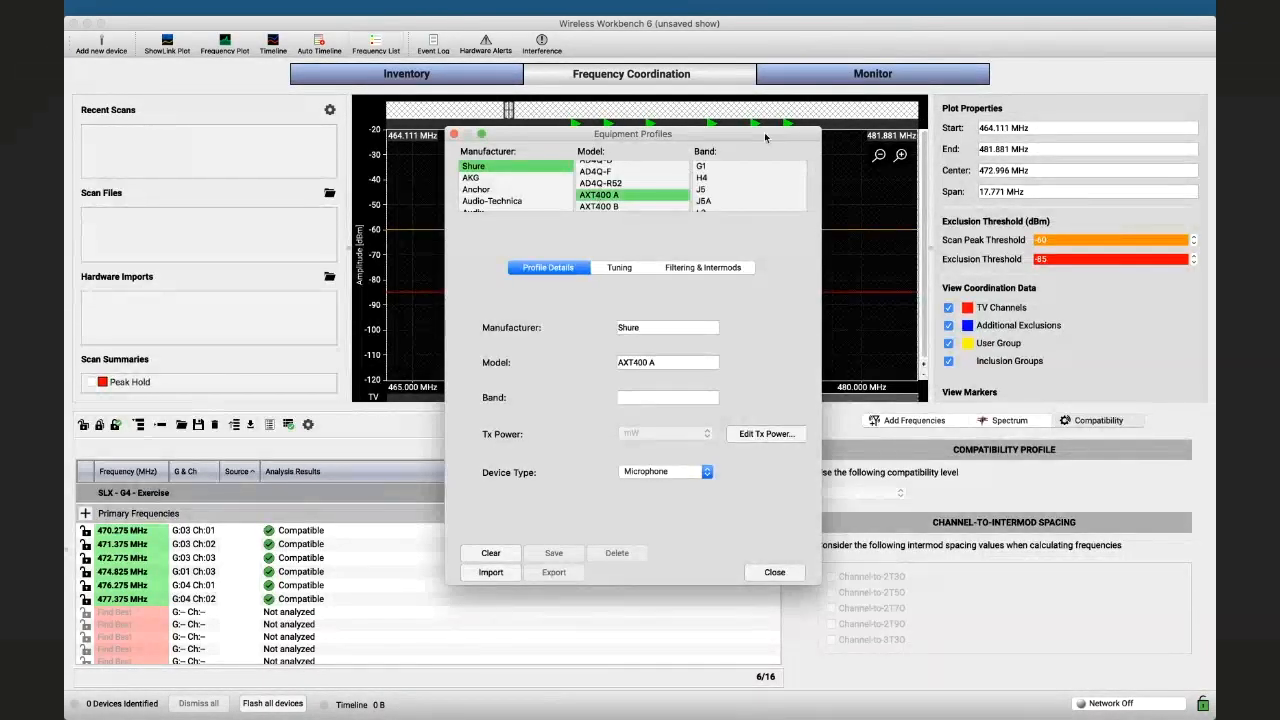
click(702, 166)
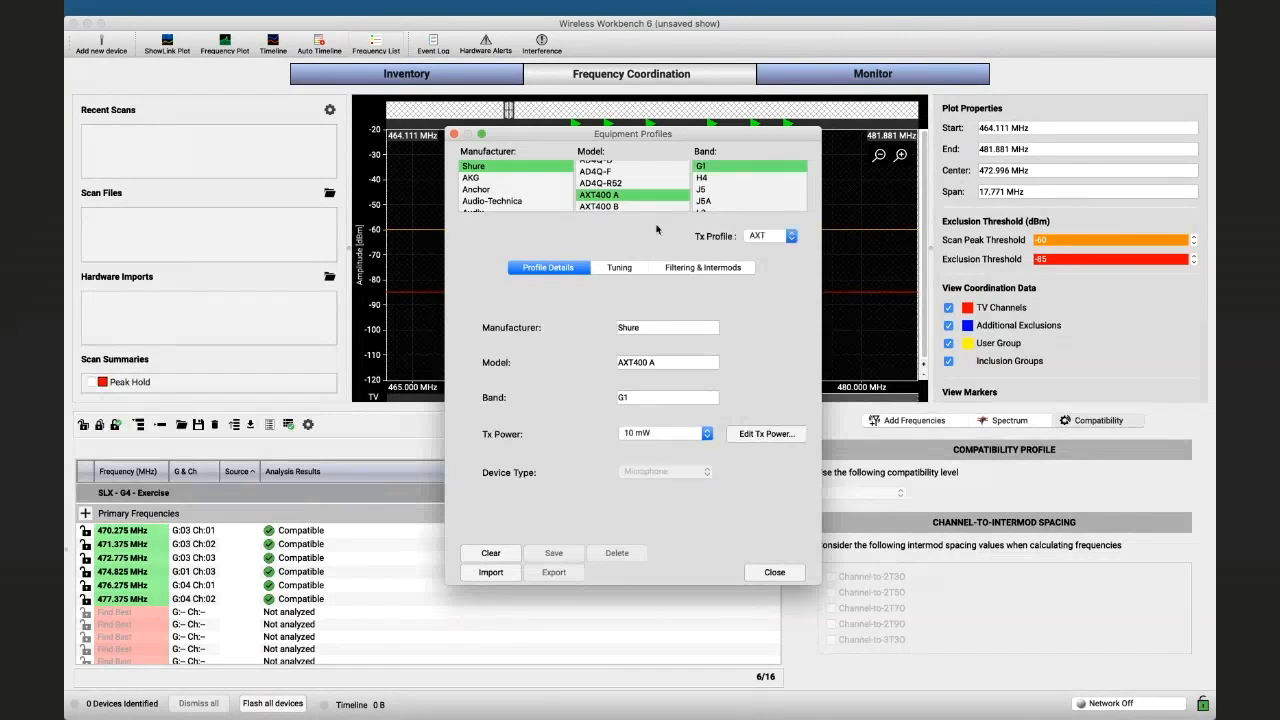
Start a new profile from the AXT400 A with a custom manufacturer name and the model "Super Analog", and display its filtering and intermod settings
double_click(641, 328)
text(An)
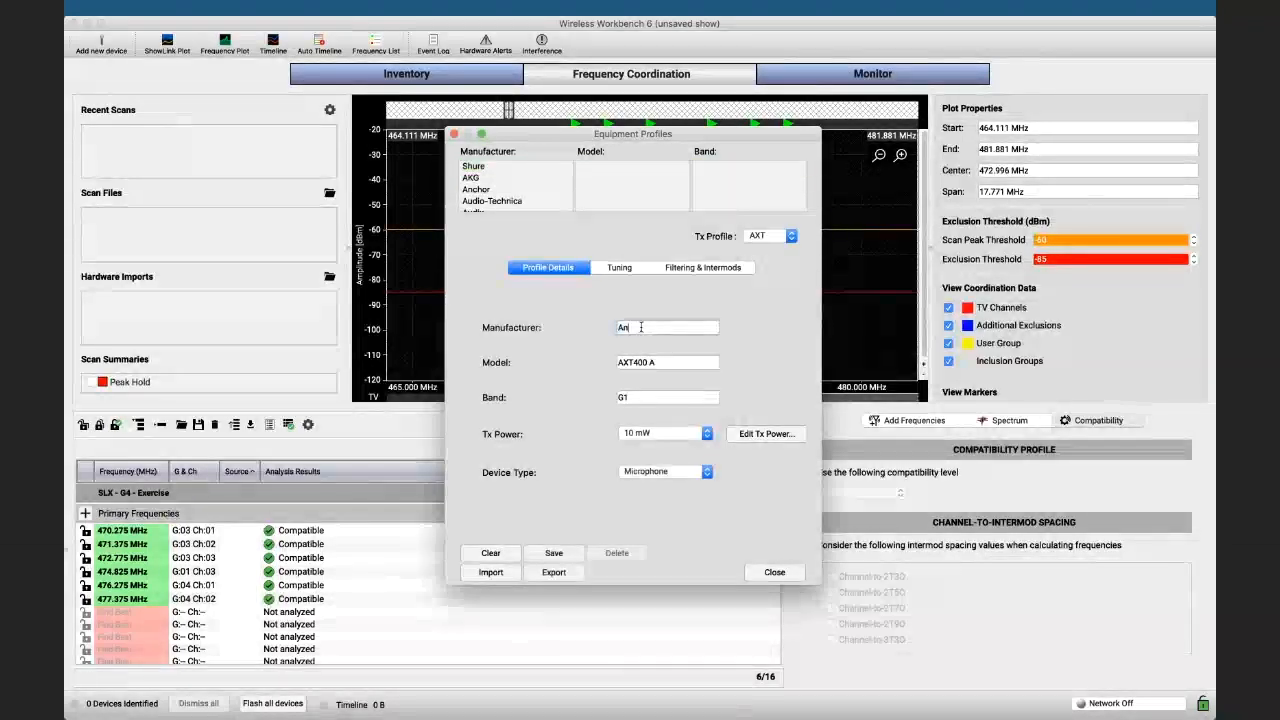
text(drea)
key(Tab)
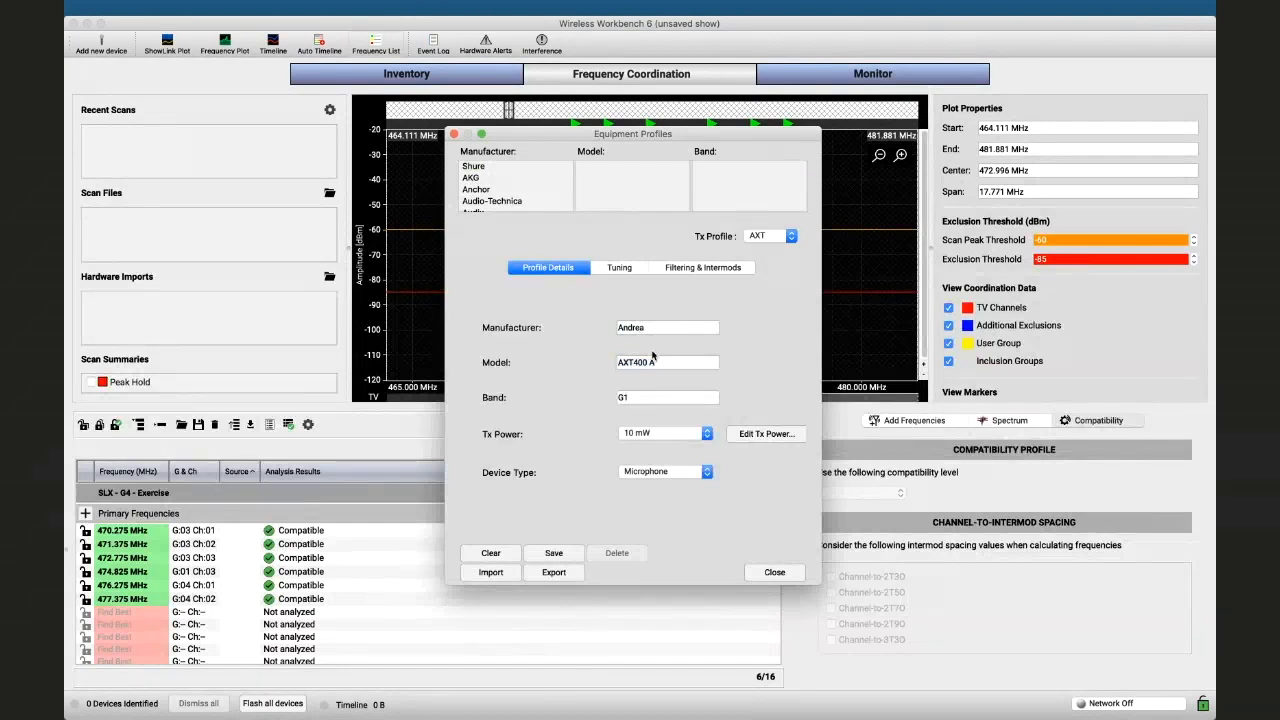
double_click(666, 364)
drag(664, 362, 610, 362)
text(Super Analog)
click(685, 268)
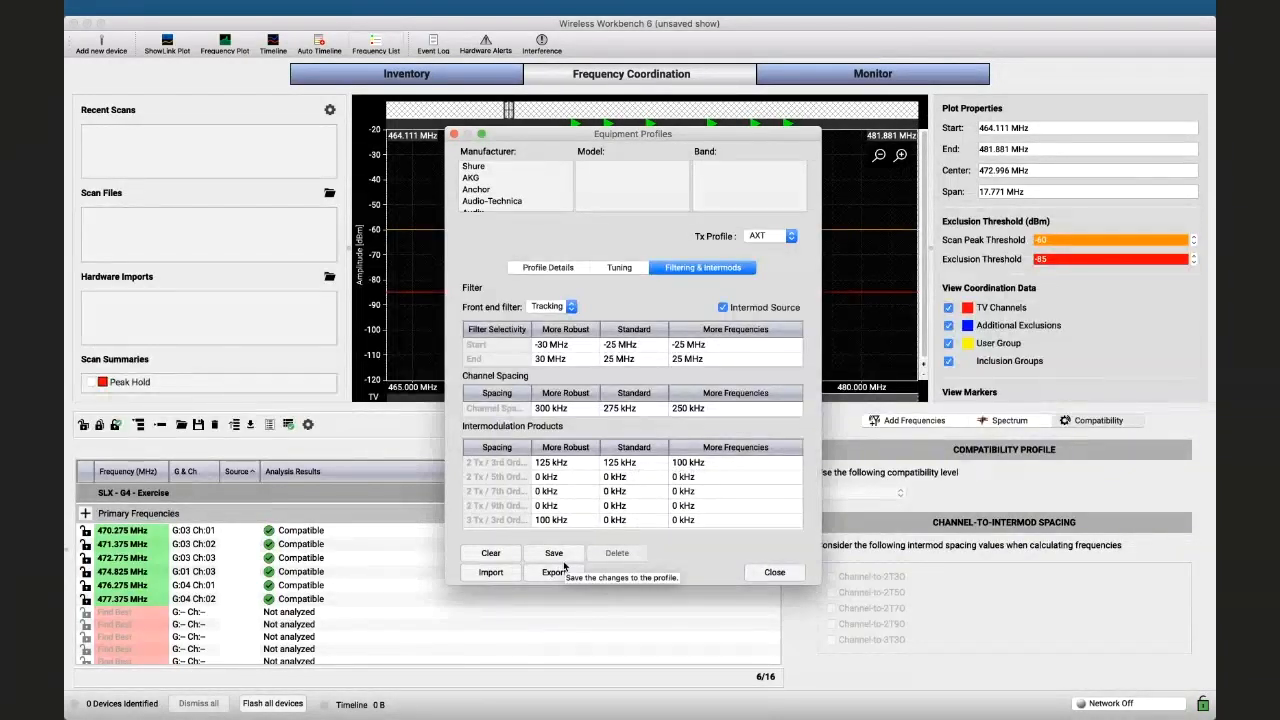
Look through the manufacturer list and close the equipment profiles without saving the changed profile
scroll(488, 174, down, 3)
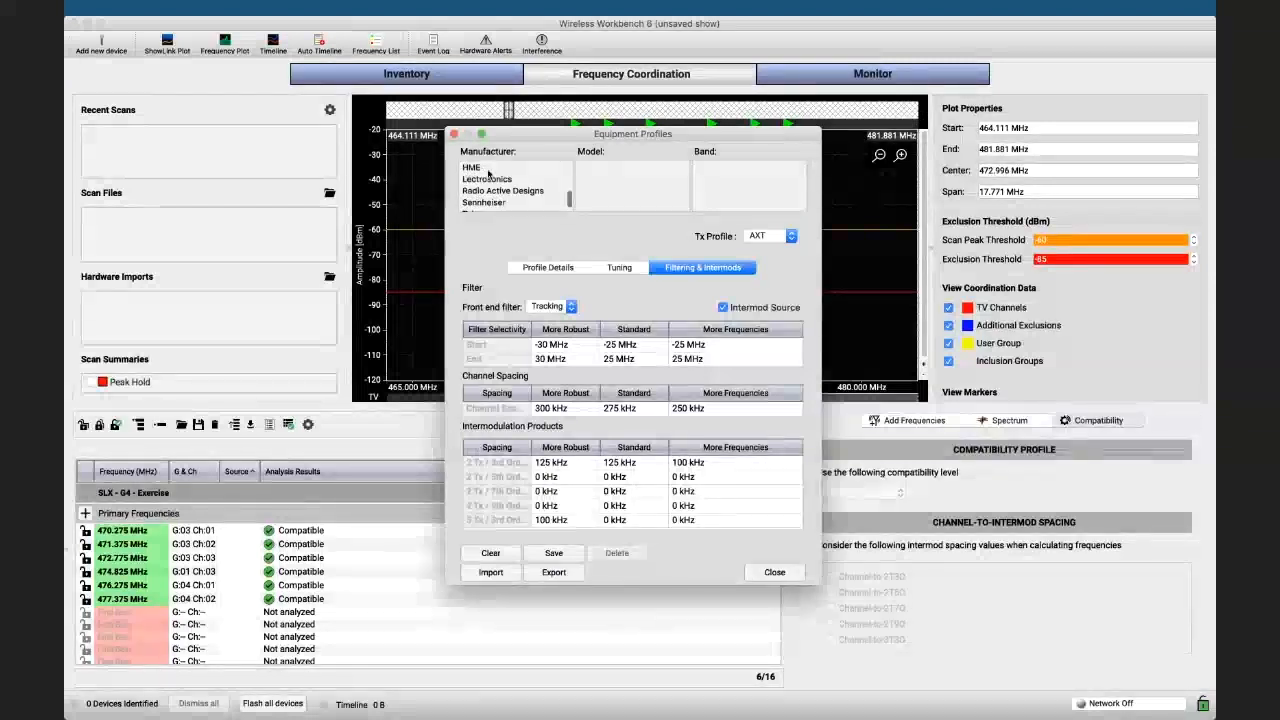
scroll(488, 174, down, 2)
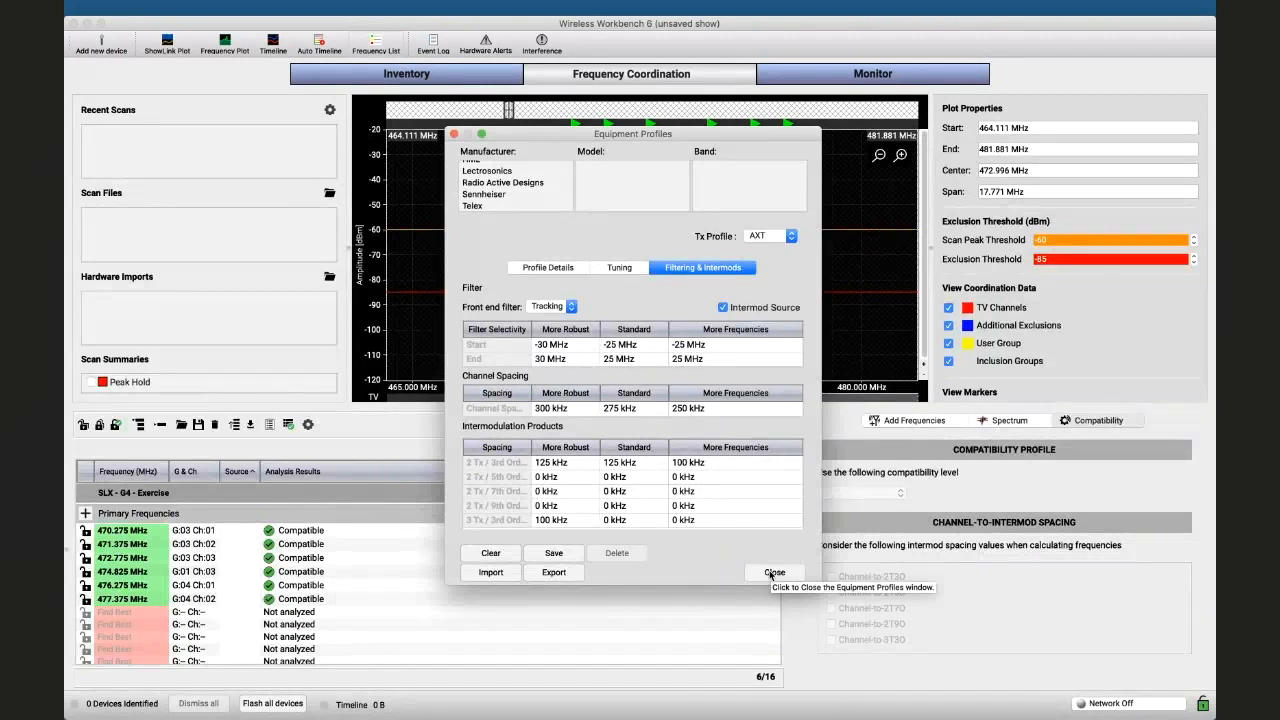
click(772, 572)
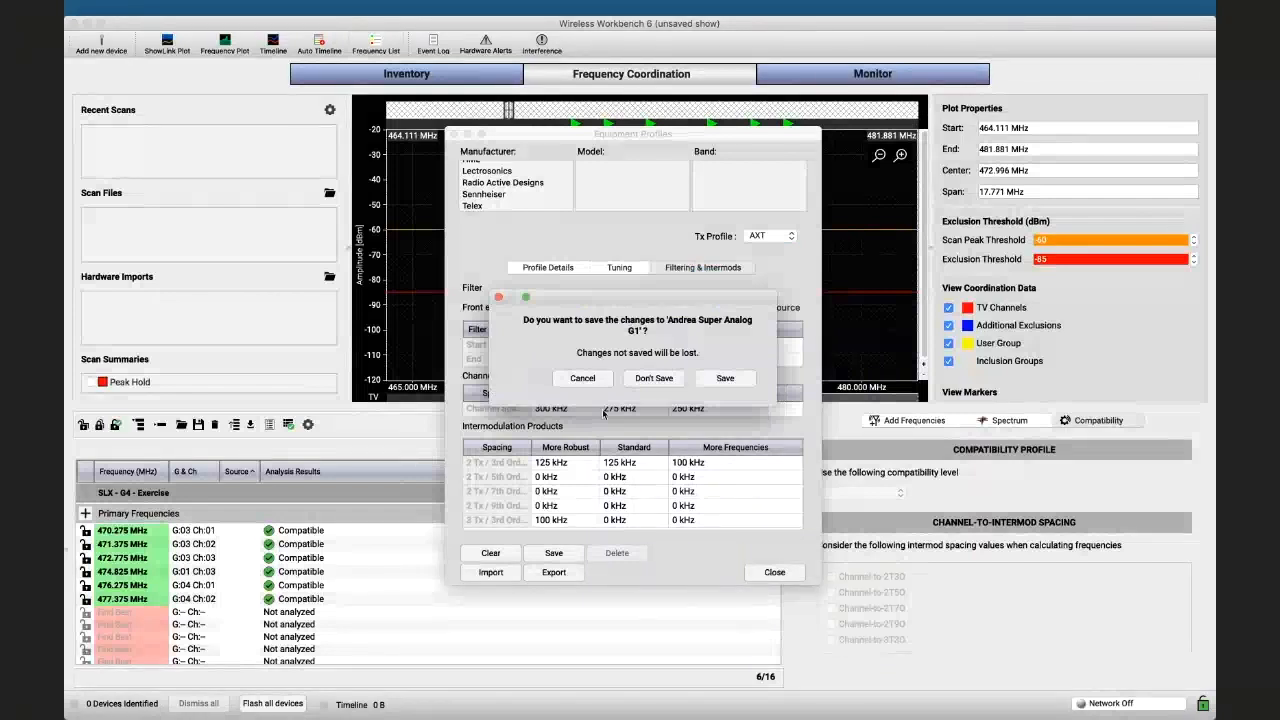
click(651, 378)
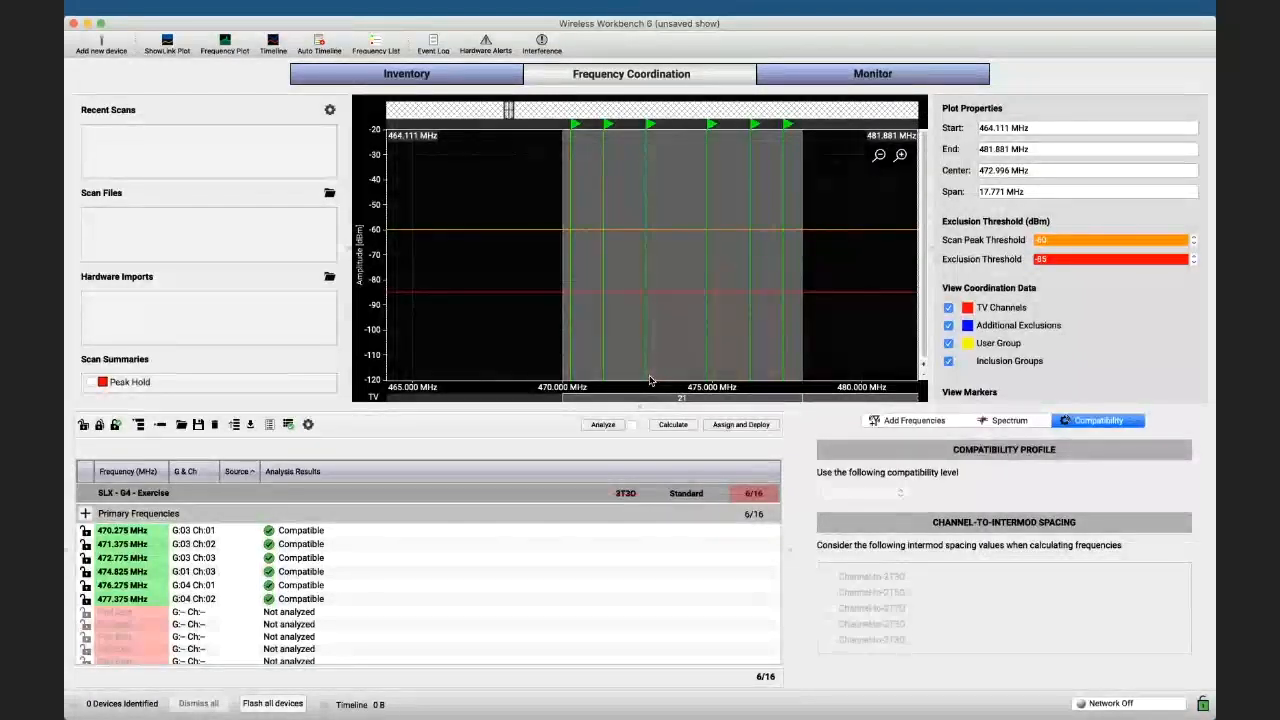
Include Channel-to-3T3O spacing for the SLX - G4 - Exercise group and recalculate its frequencies
scroll(477, 574, down, 2)
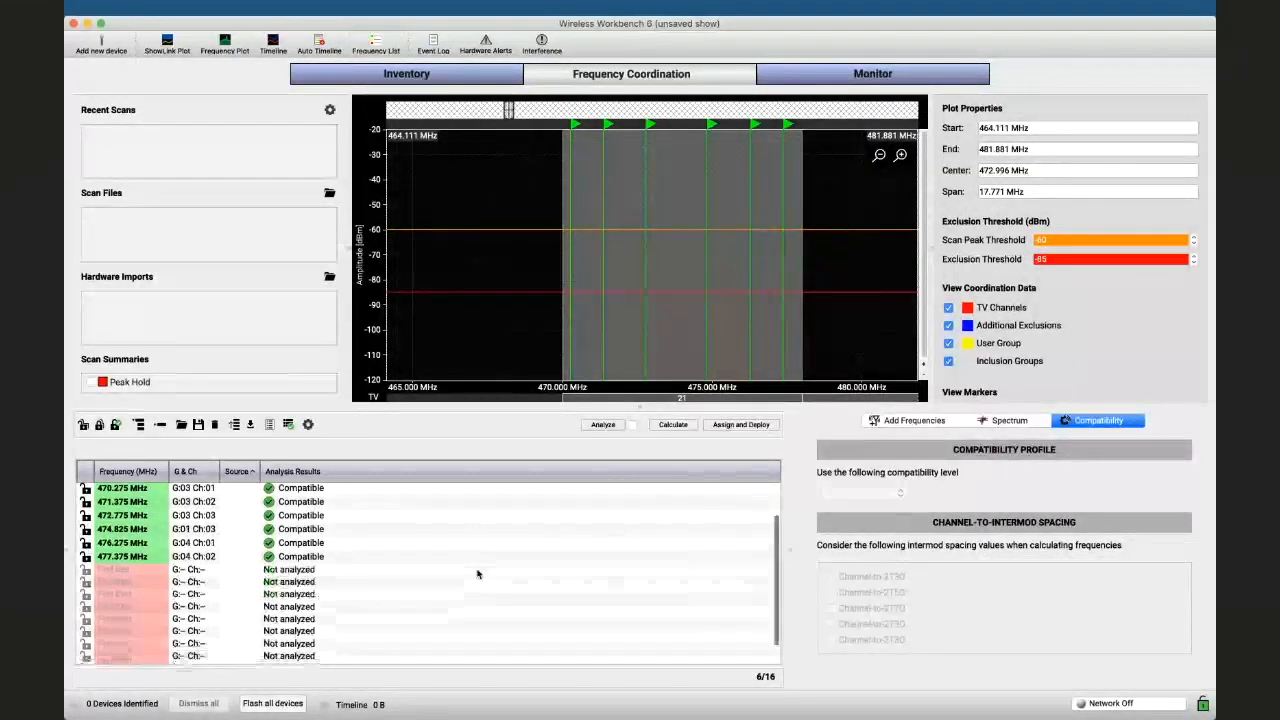
scroll(477, 574, up, 2)
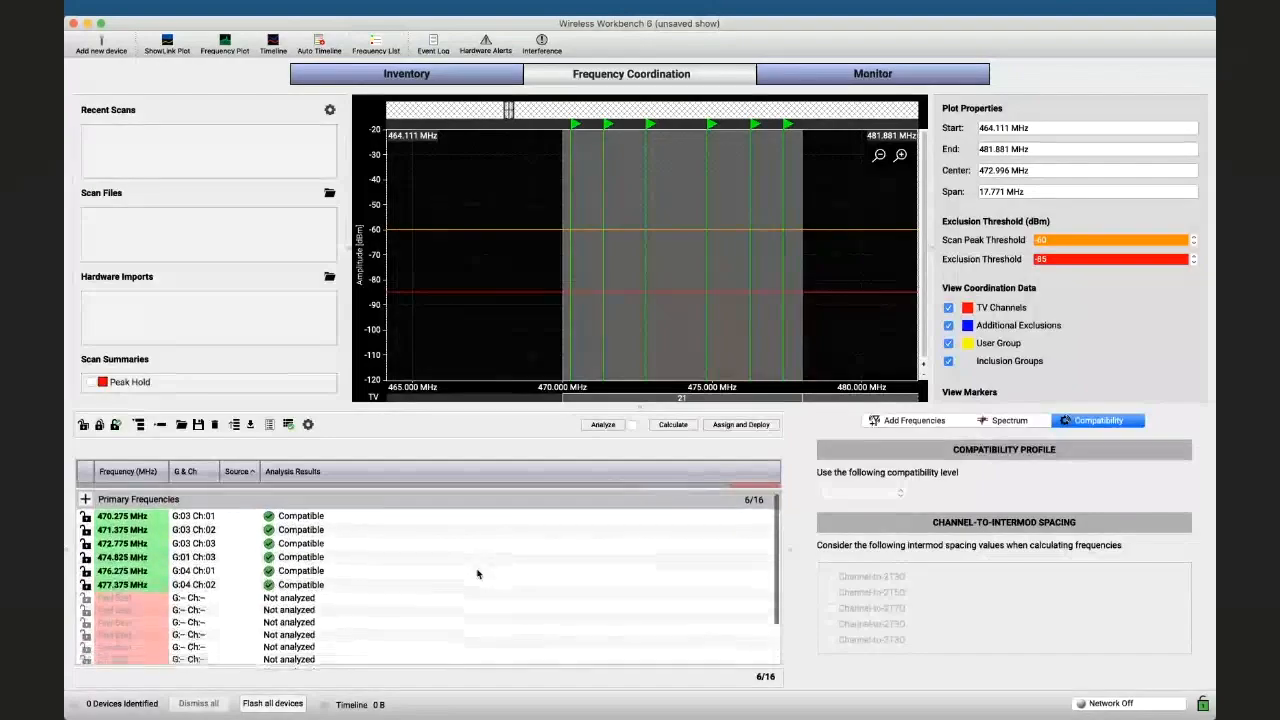
scroll(477, 574, down, 2)
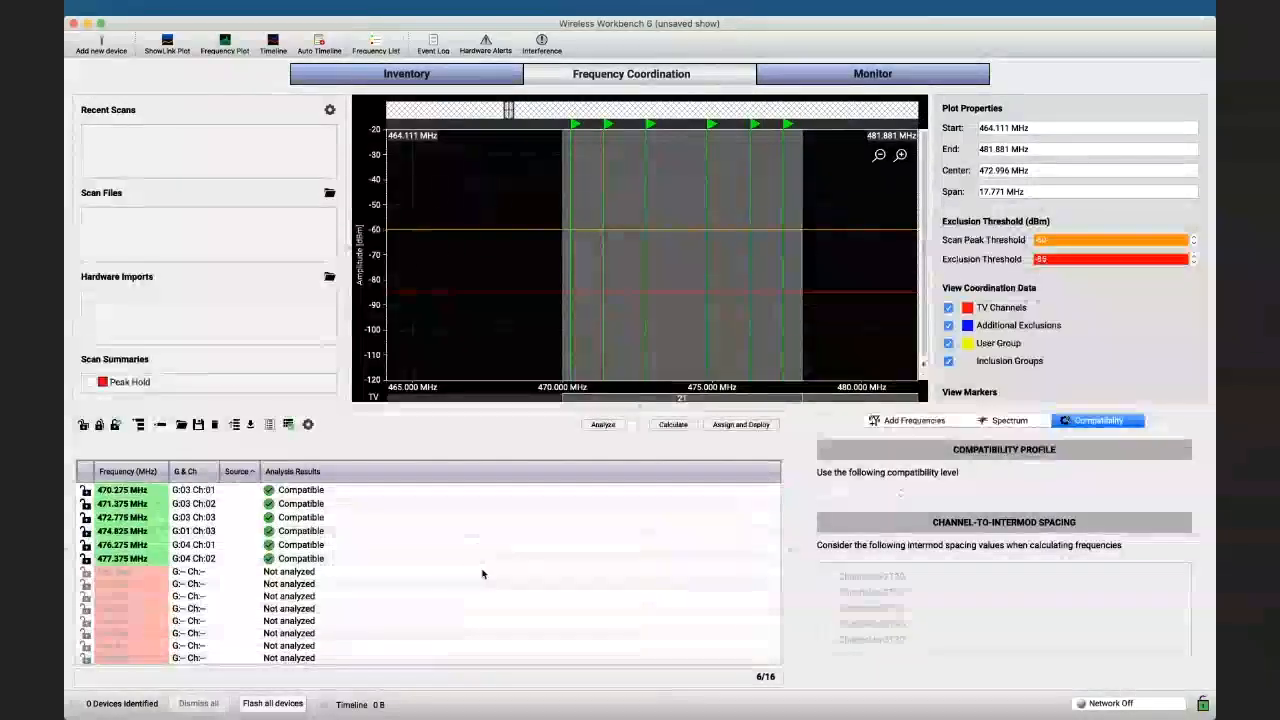
scroll(545, 495, up, 2)
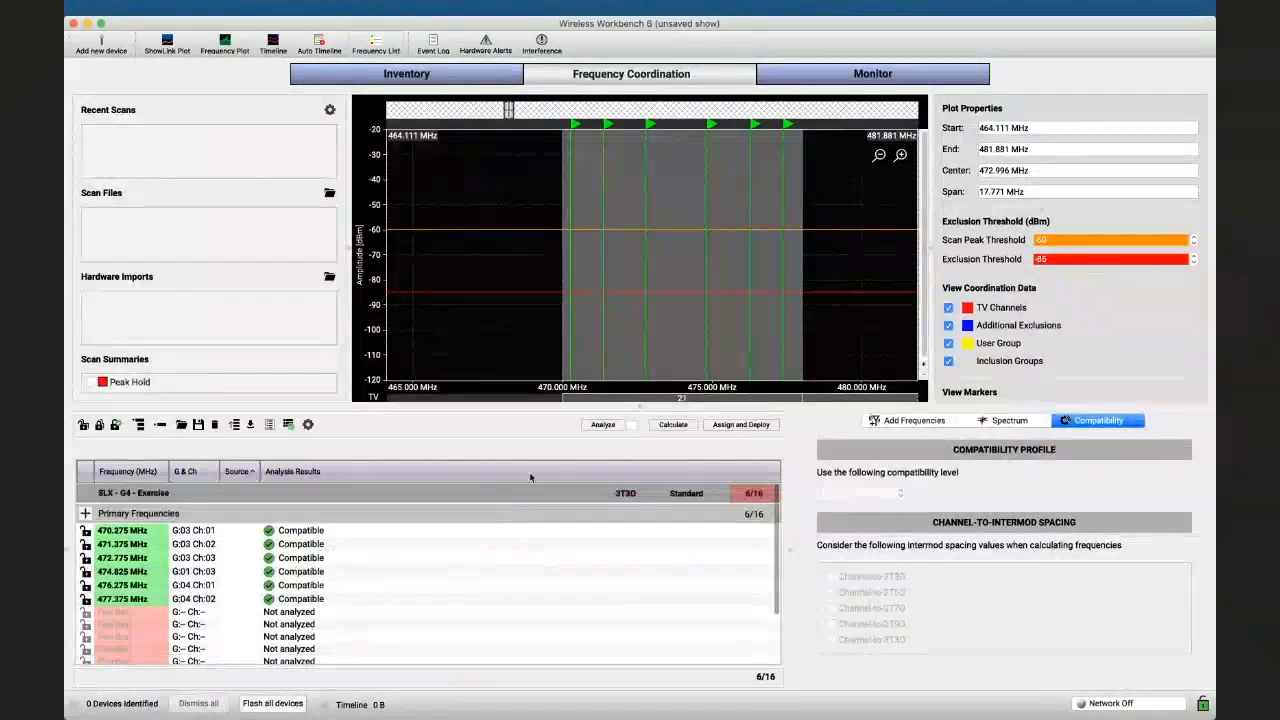
click(535, 492)
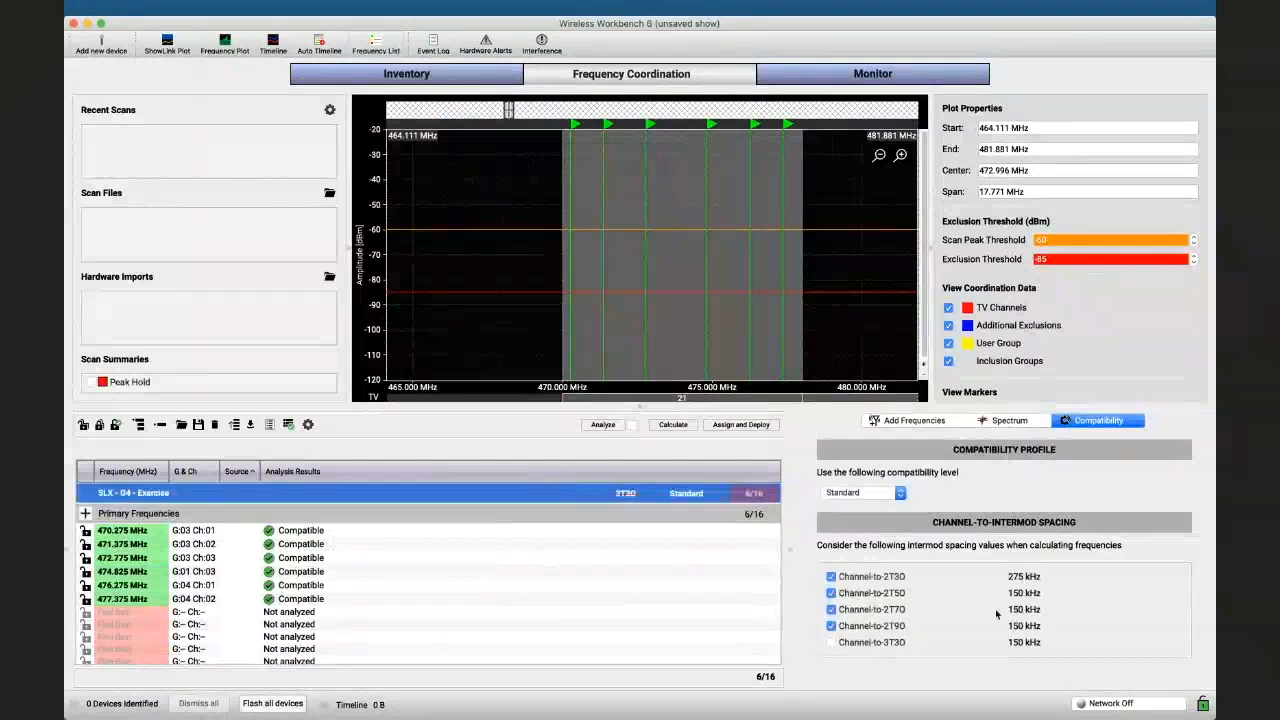
click(831, 643)
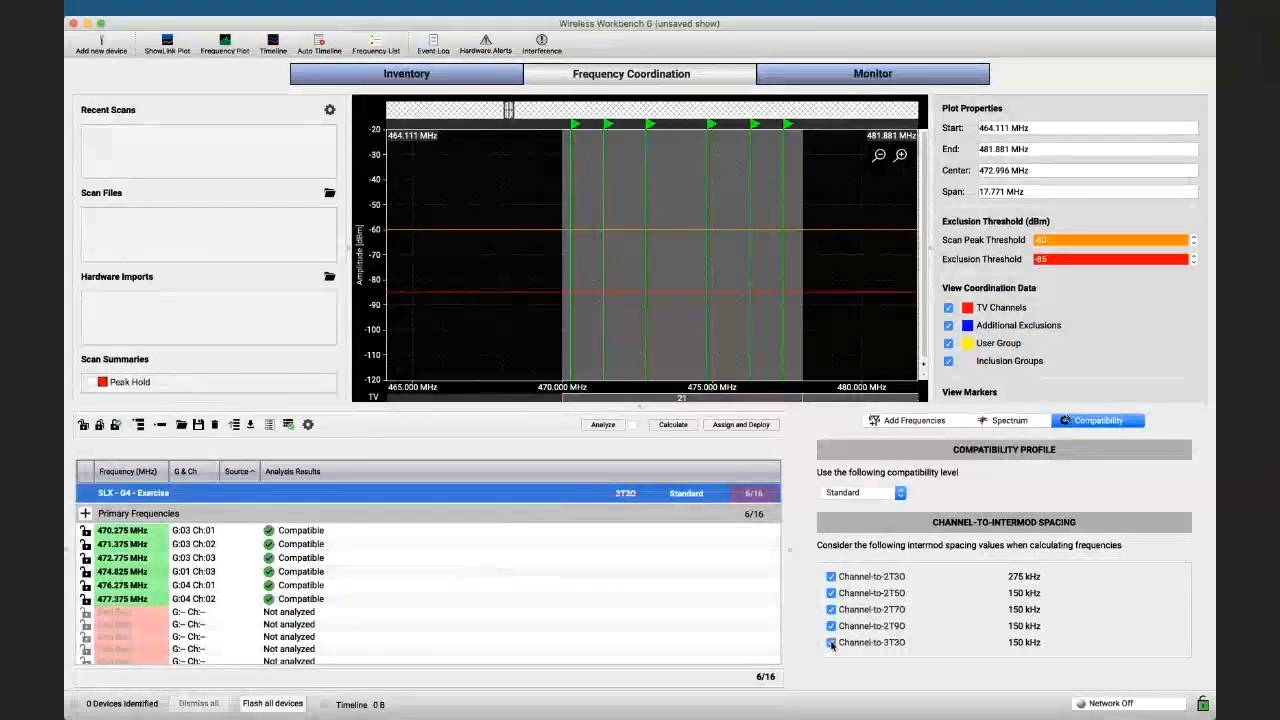
click(675, 428)
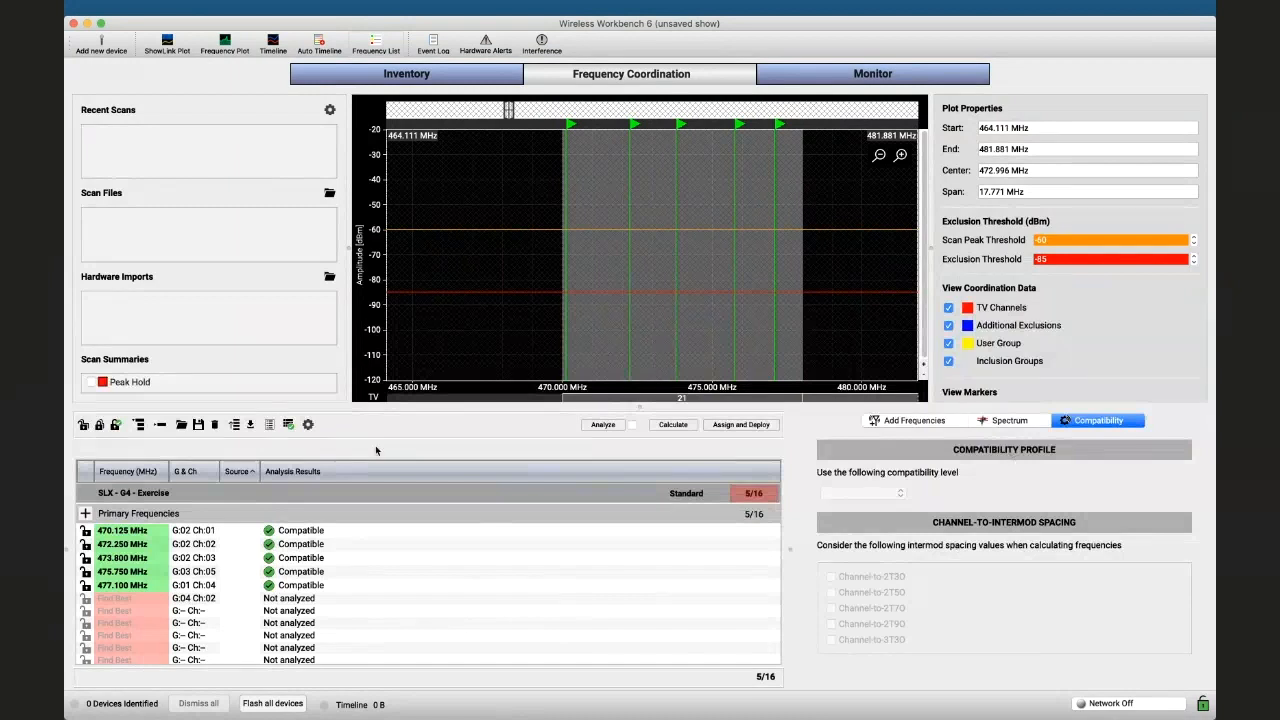
Clear the coordination workspace of all requested frequencies
click(214, 425)
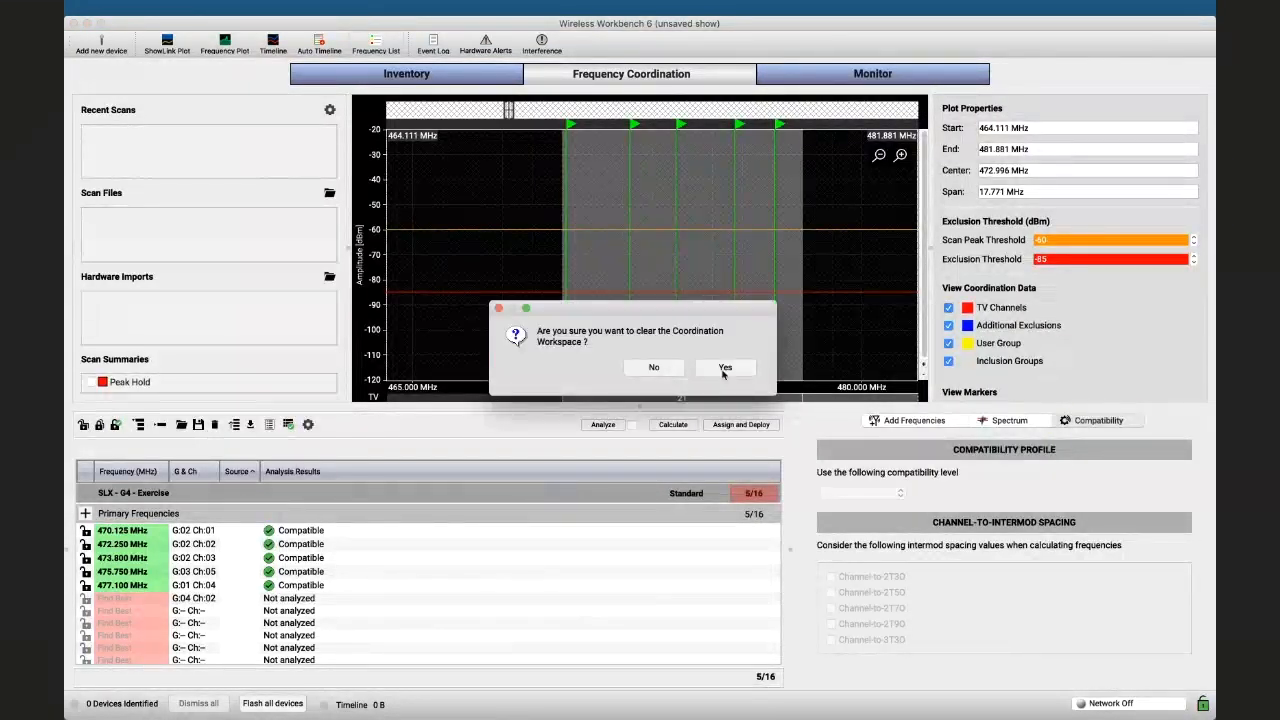
click(725, 368)
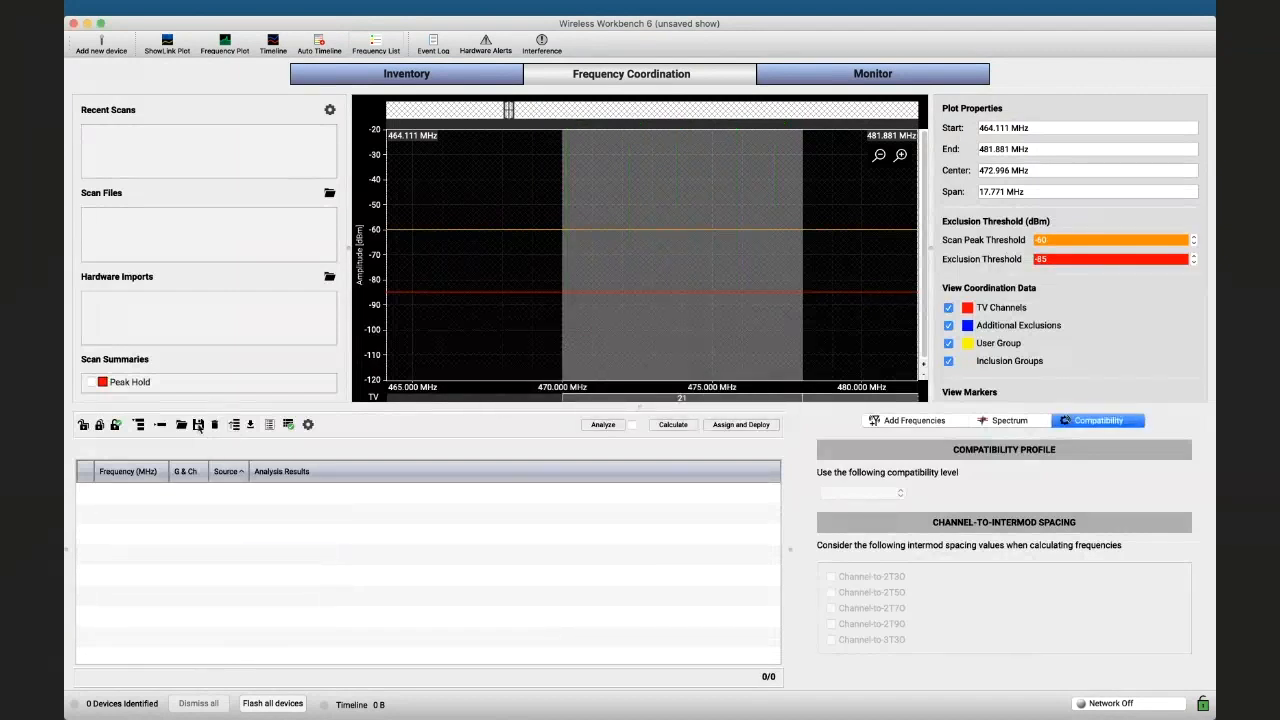
Add 16 primary frequencies for the Shure UR4D in band G1E with the Exercise inclusion group, and calculate them
click(915, 421)
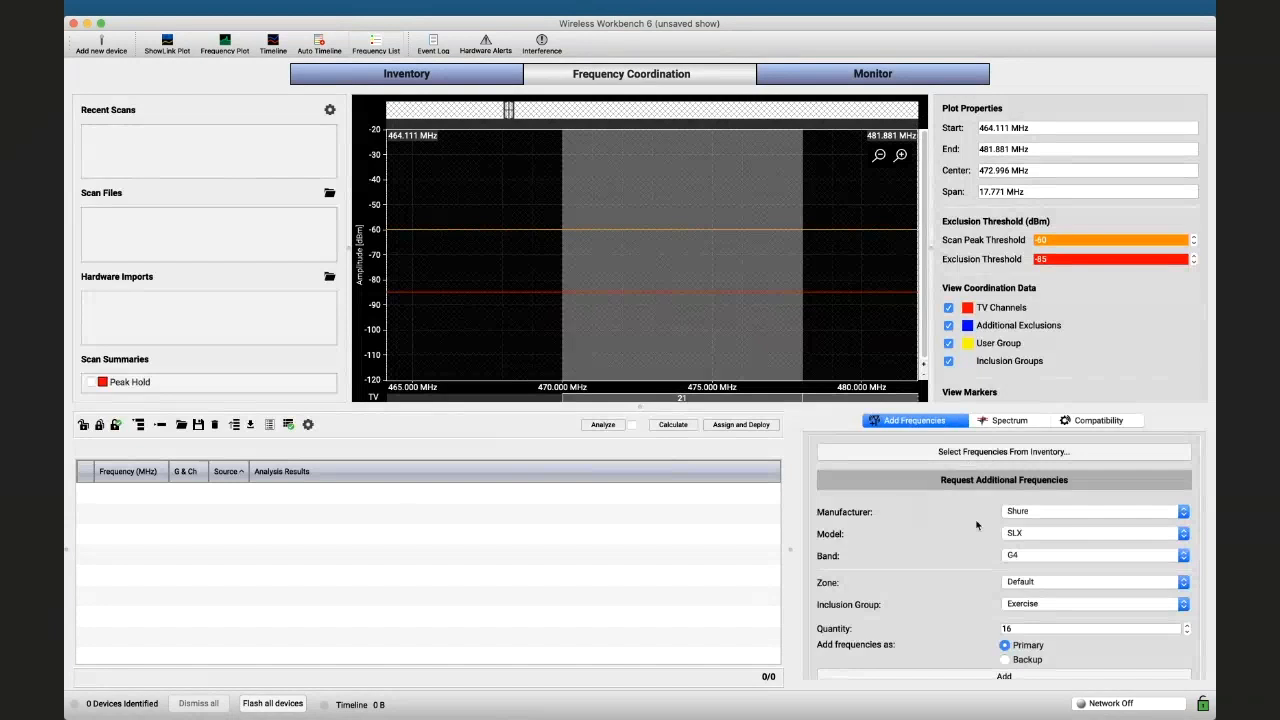
click(1025, 533)
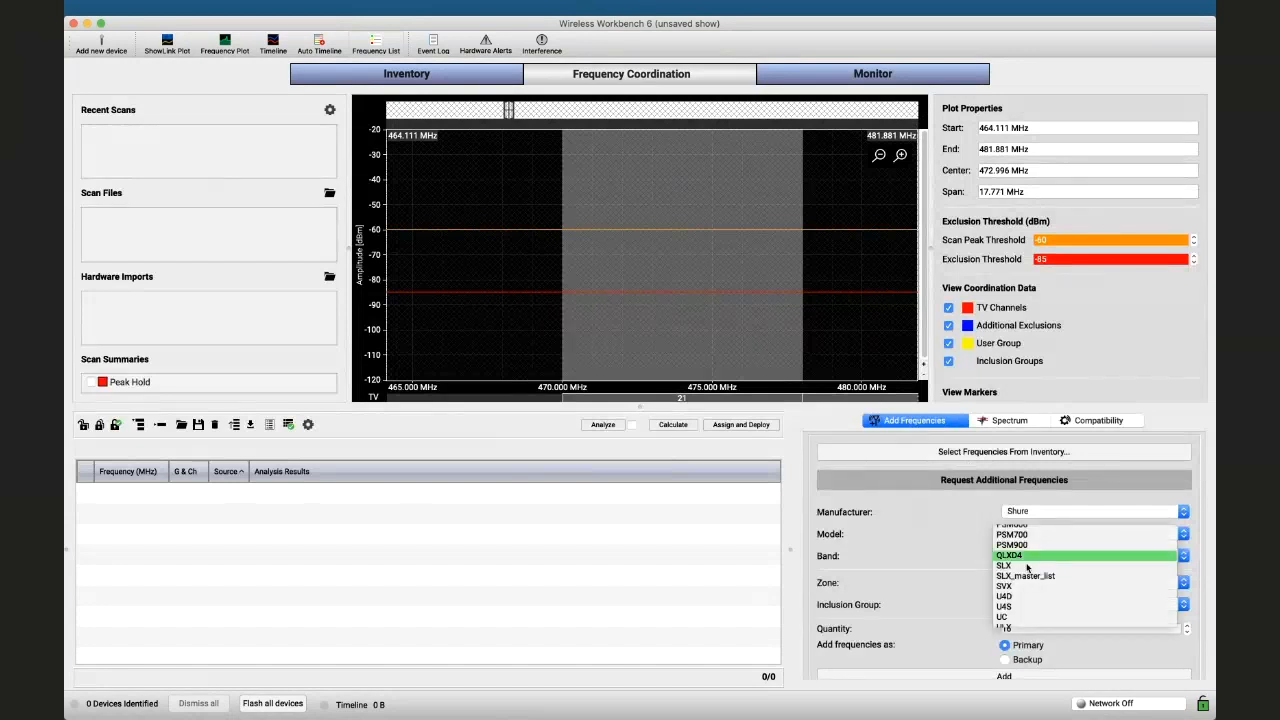
scroll(1027, 567, down, 5)
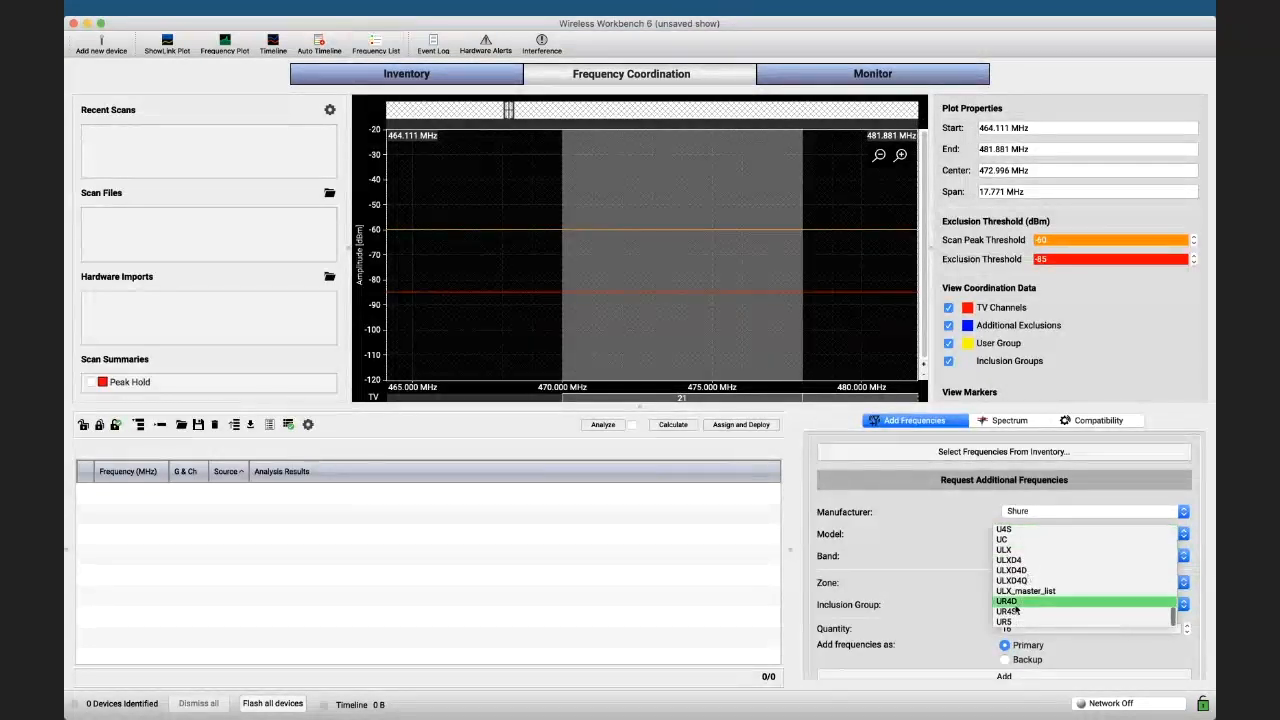
click(1017, 601)
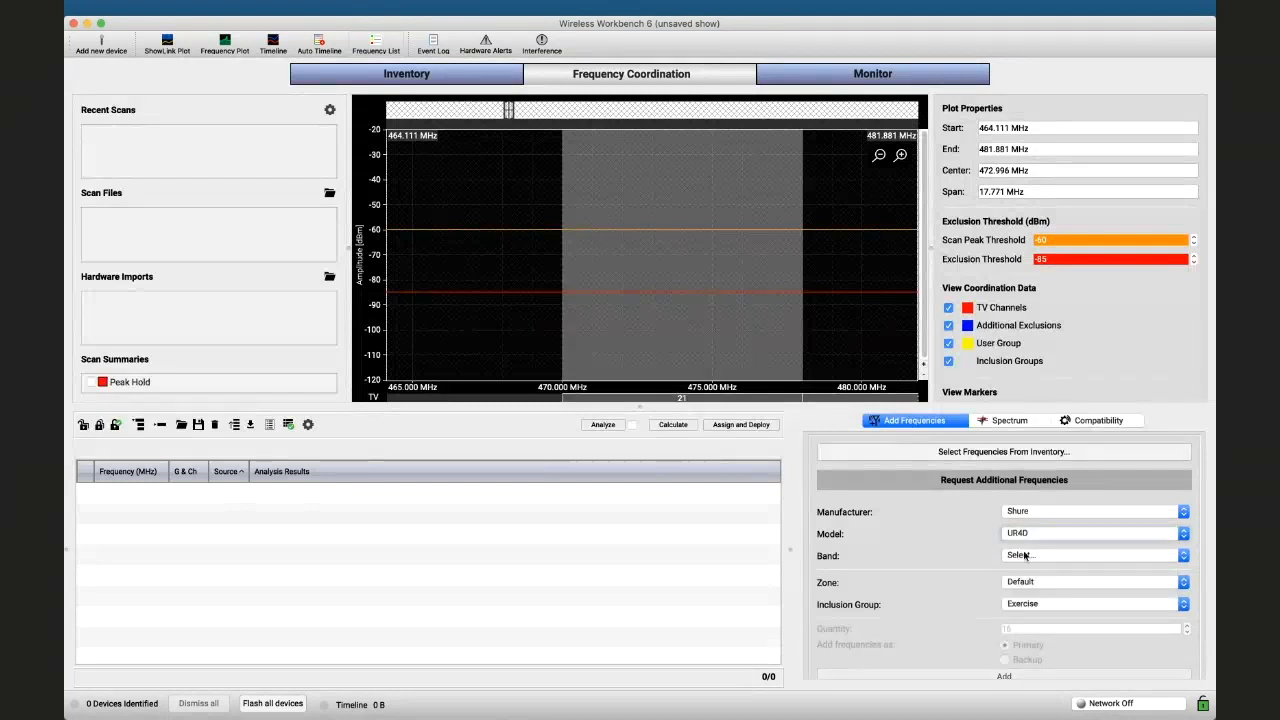
click(1017, 557)
click(1009, 563)
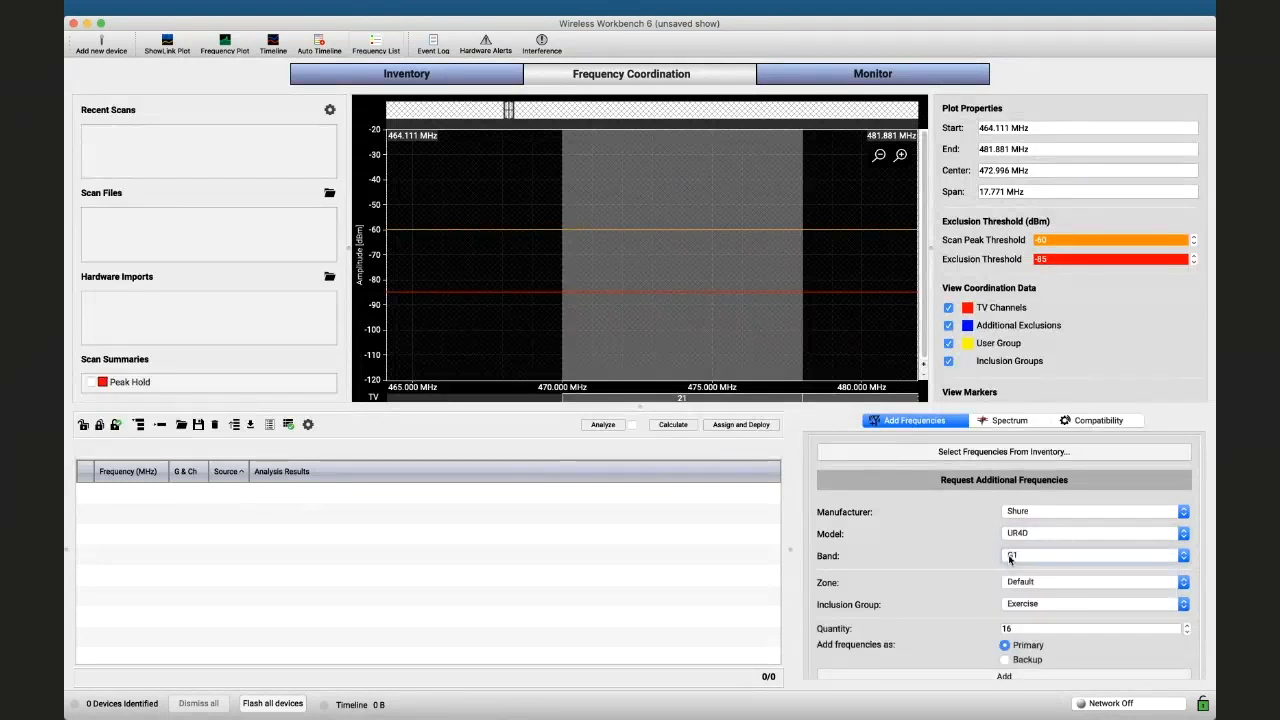
click(1010, 558)
click(1006, 574)
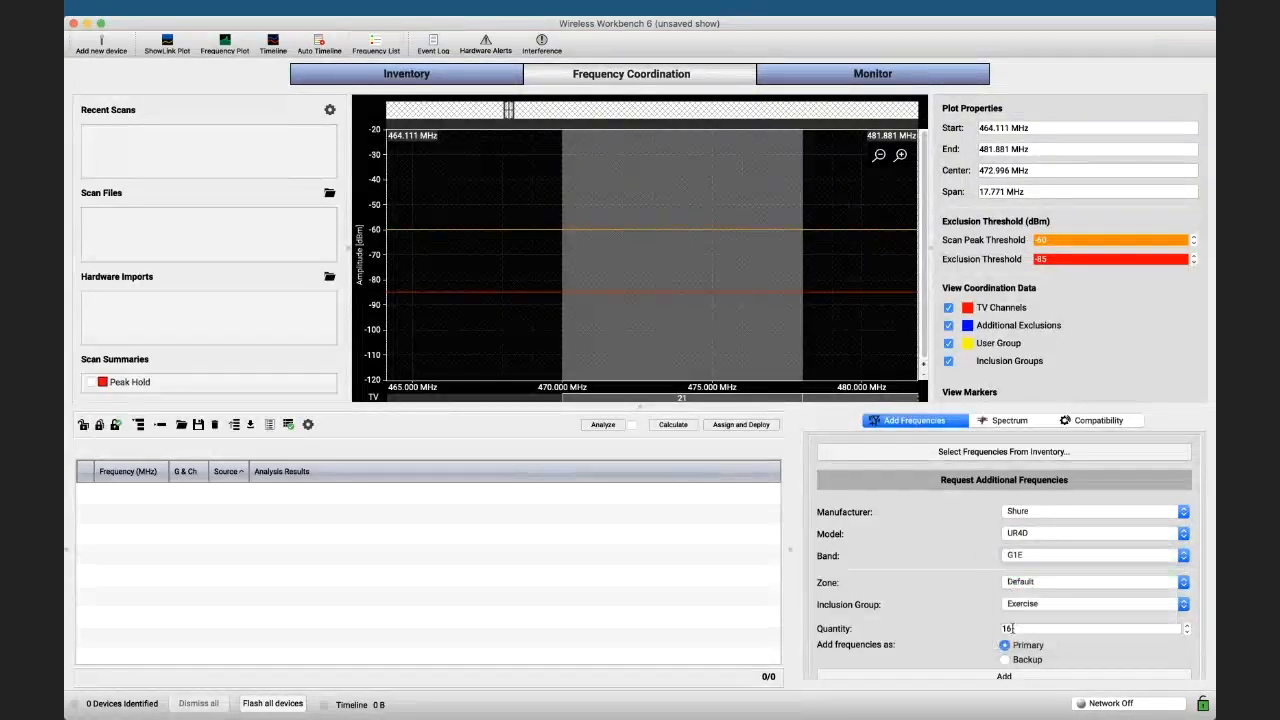
click(986, 677)
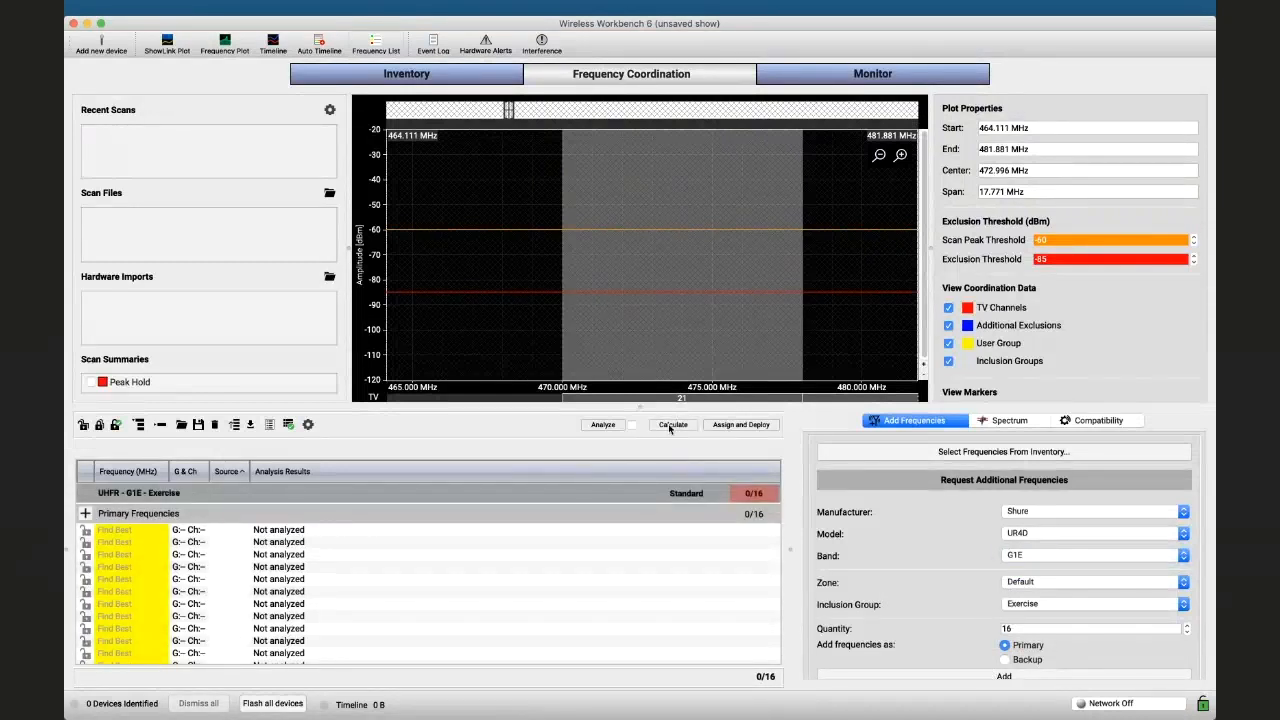
click(672, 425)
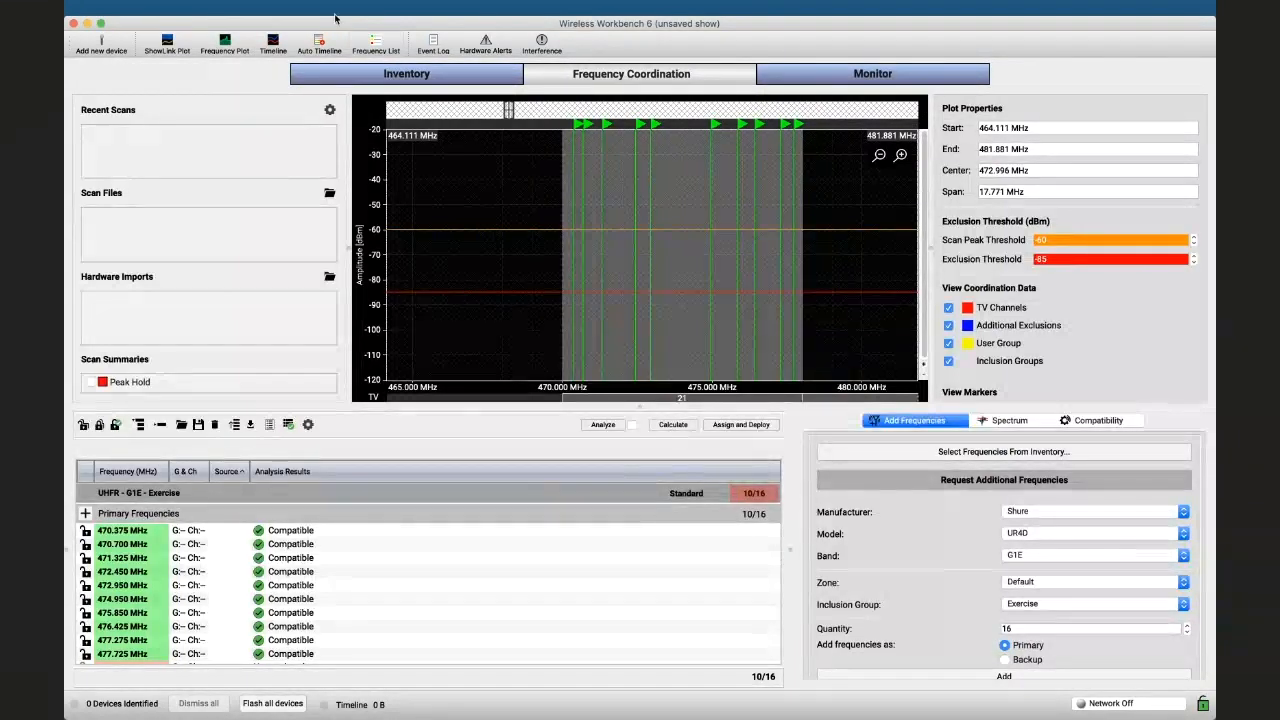
Add a coordination zone named "Room 1" in the Zone Manager
click(302, 10)
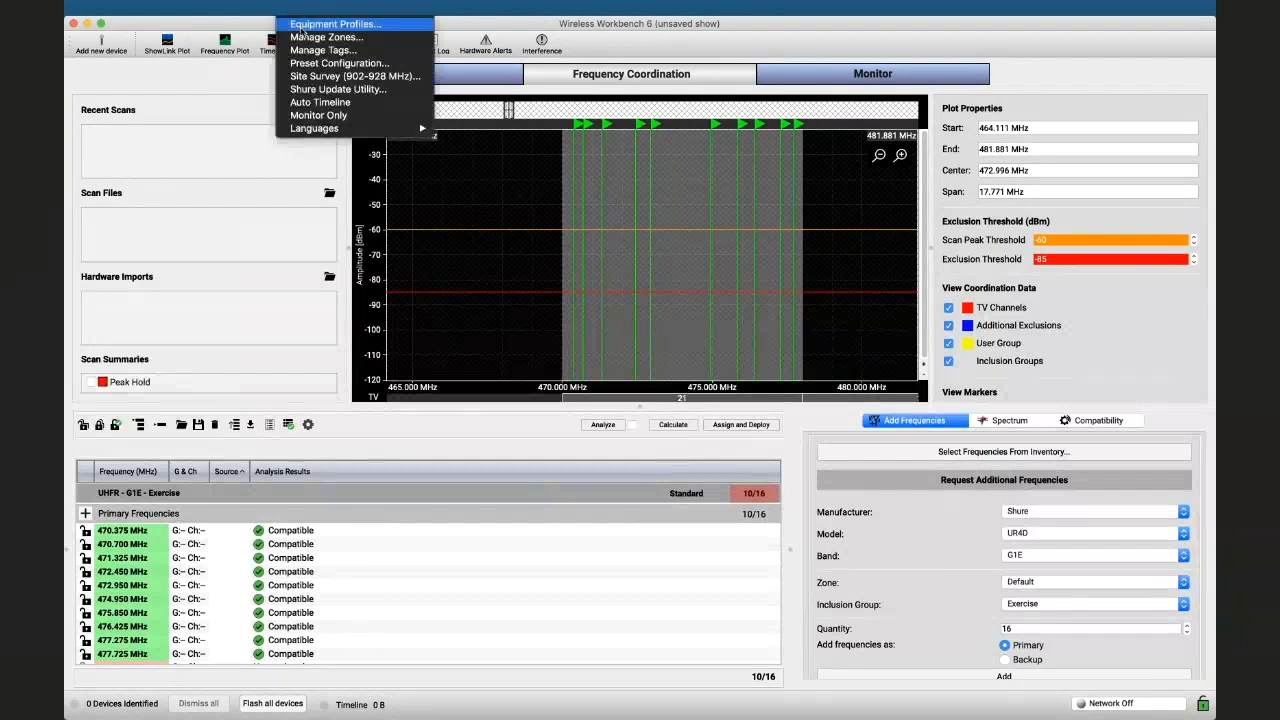
click(305, 37)
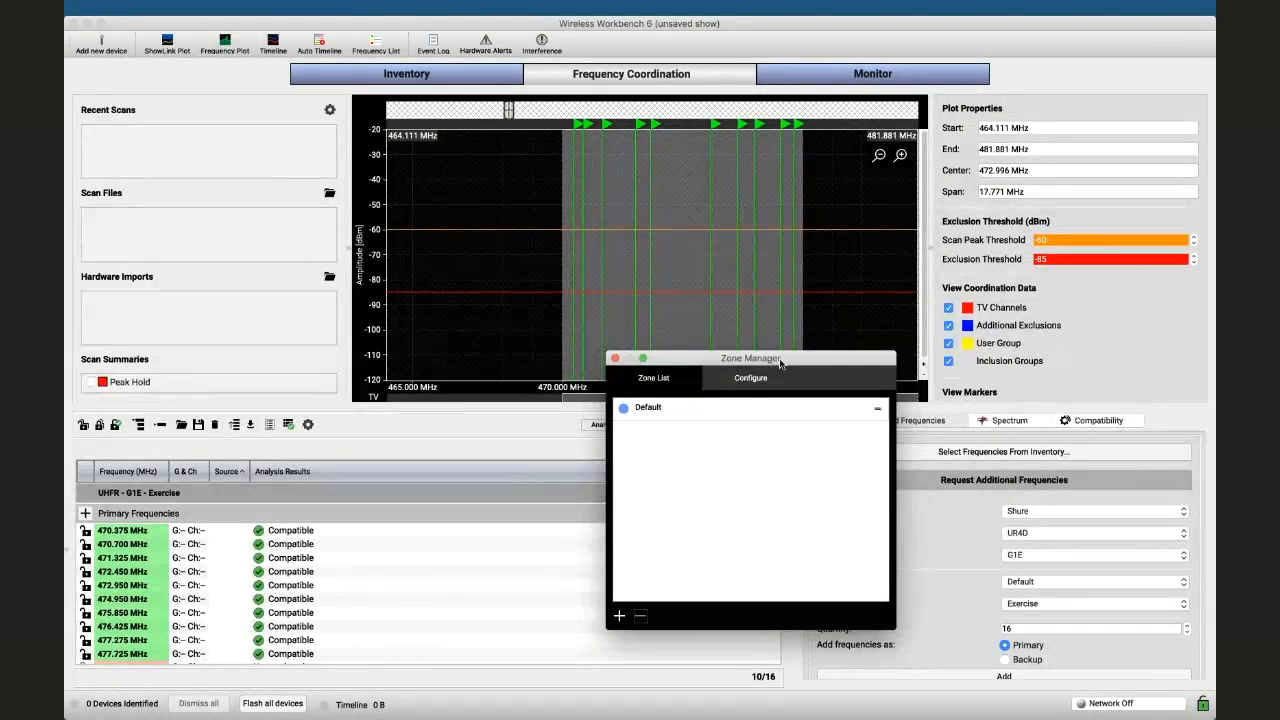
drag(780, 363, 792, 317)
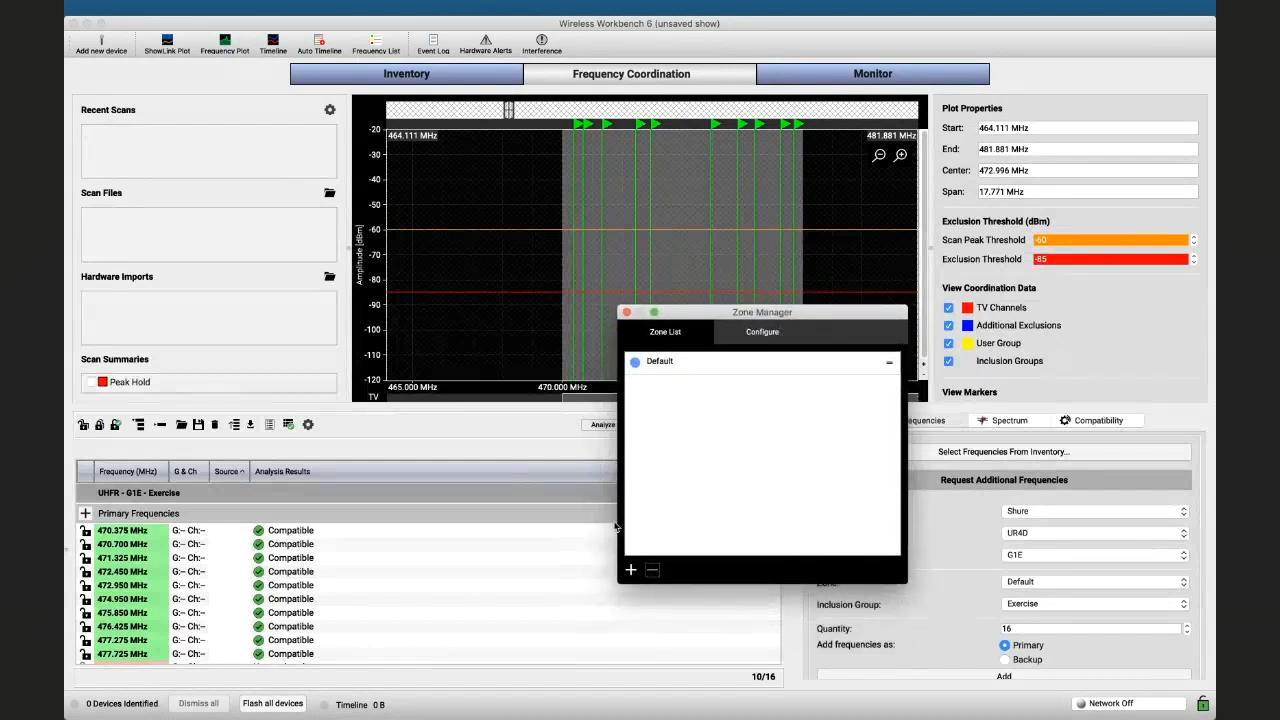
click(631, 570)
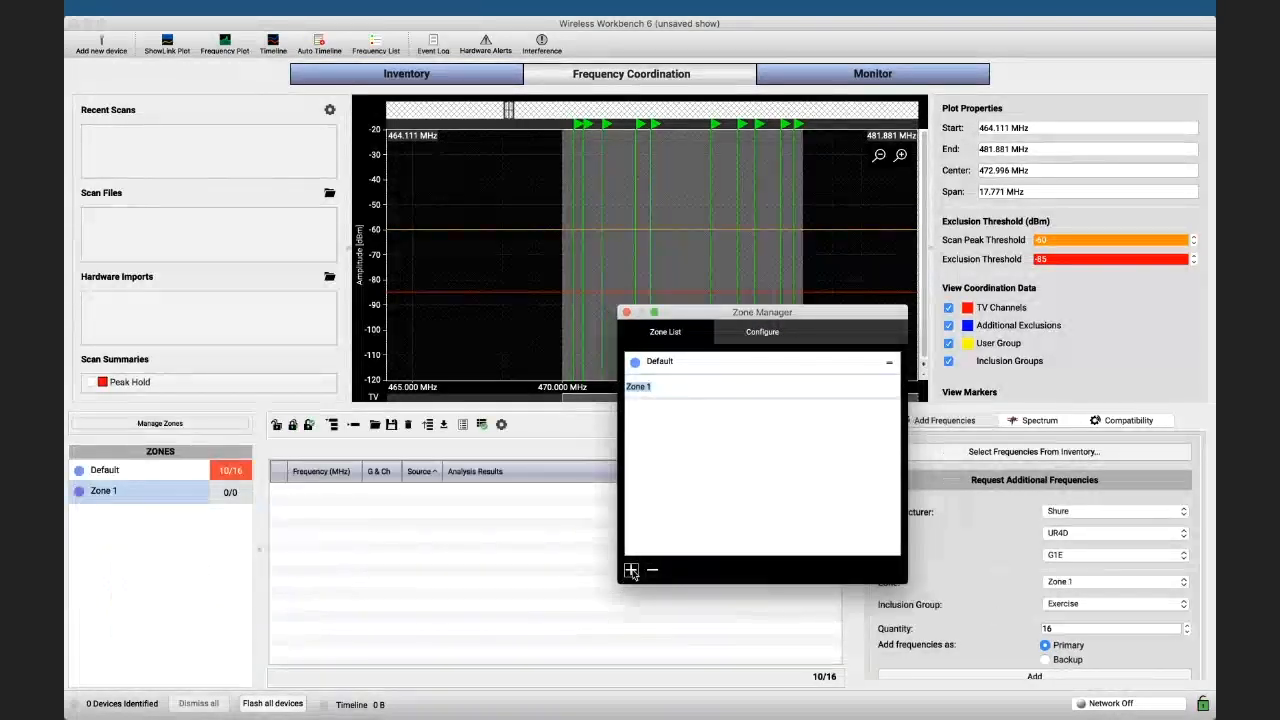
text(Room)
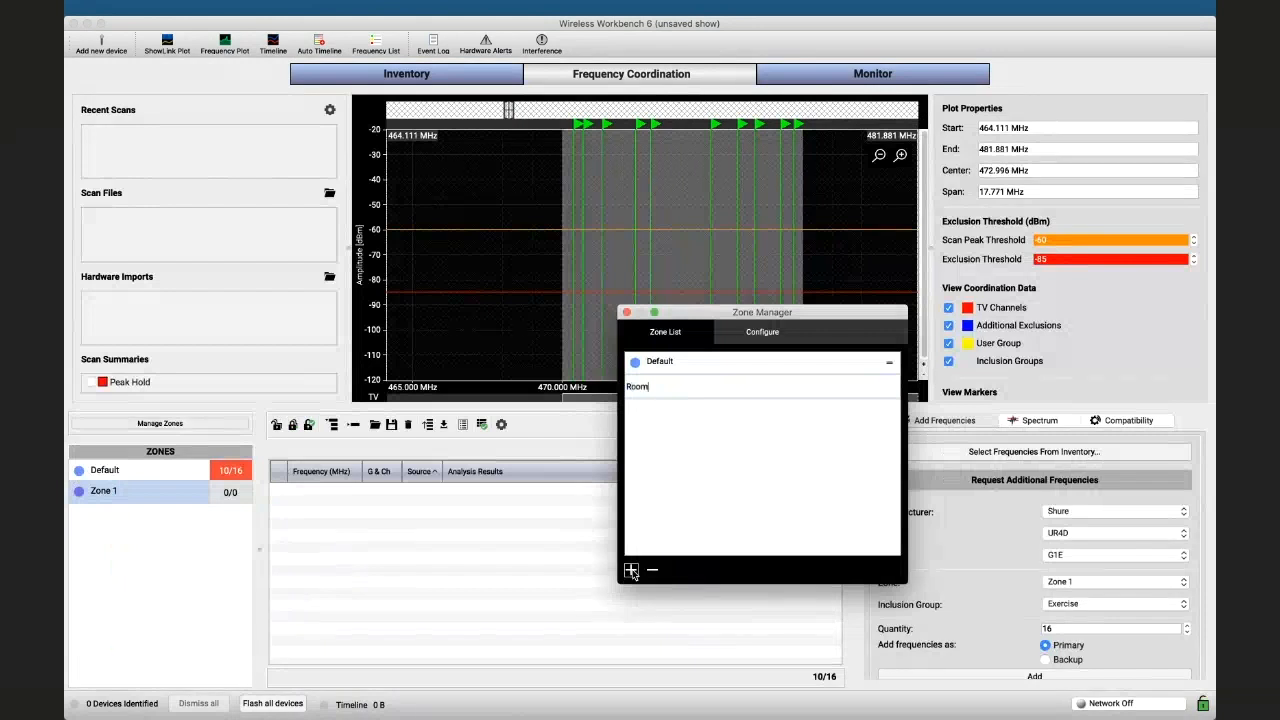
text( 1)
key(Return)
Add two more zones, name them "Room 2" and "Room 3", and close the Zone Manager
click(631, 570)
click(631, 570)
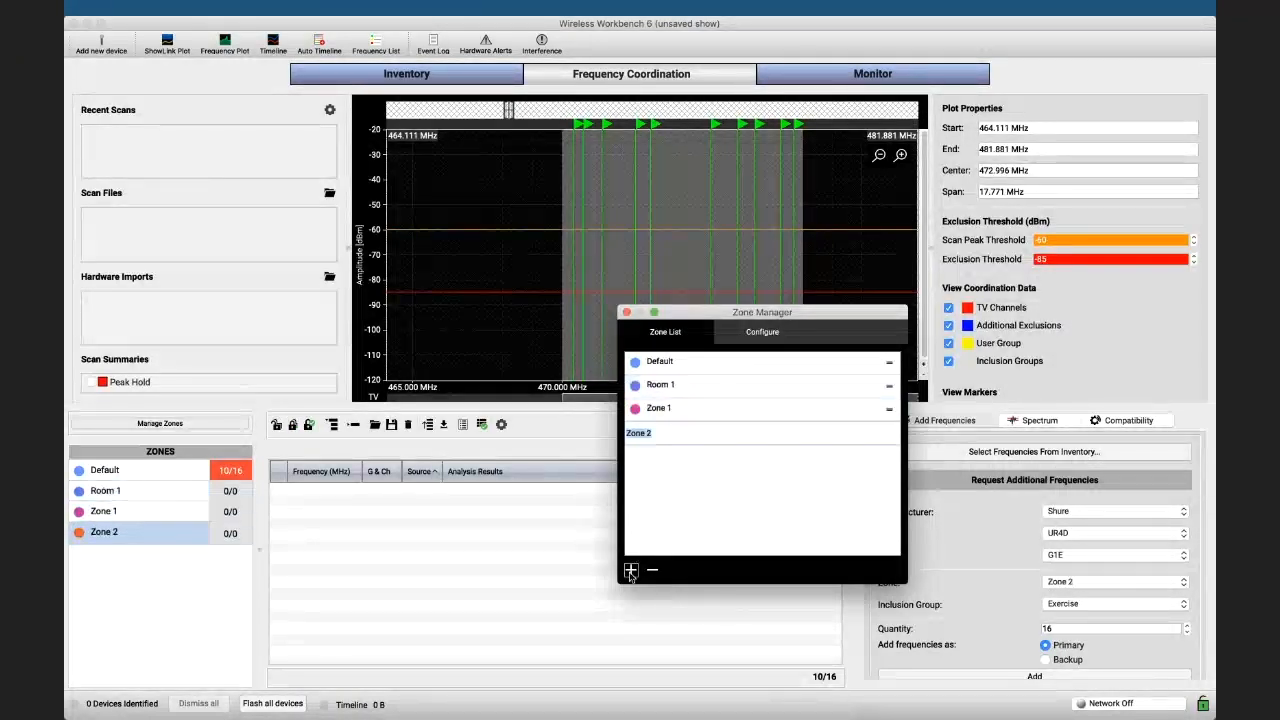
double_click(665, 410)
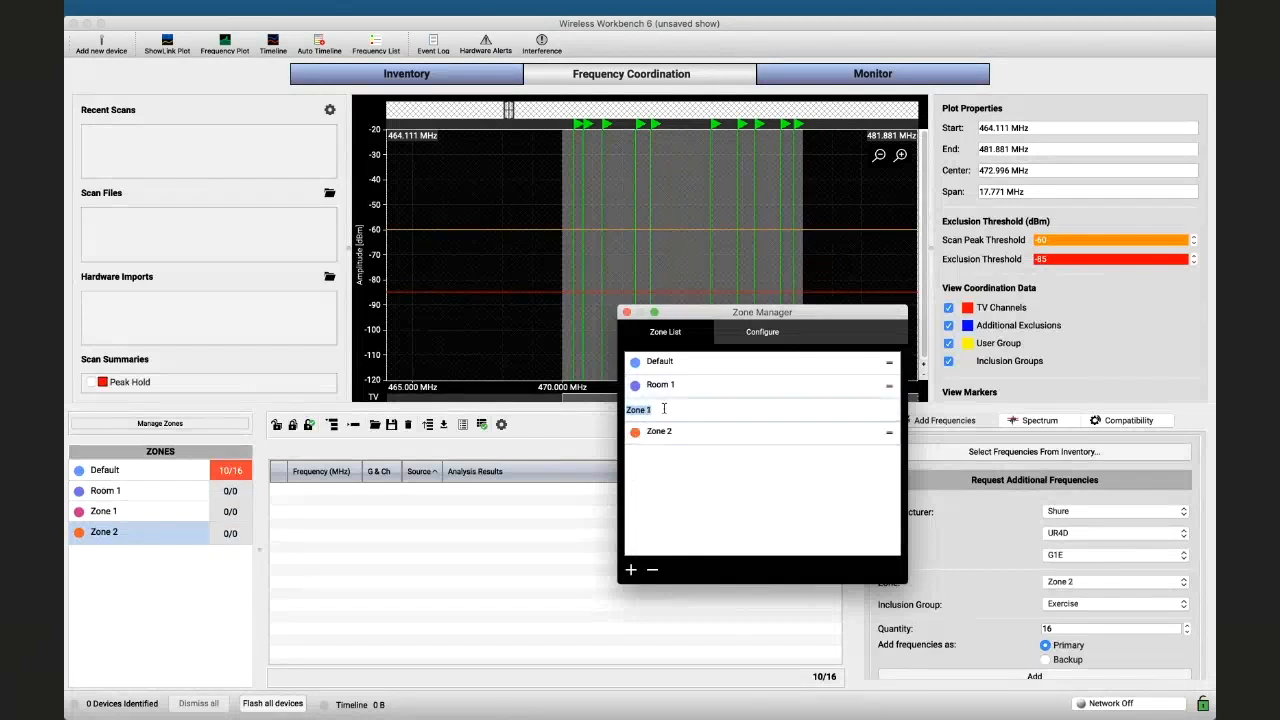
text(Room 2)
key(Return)
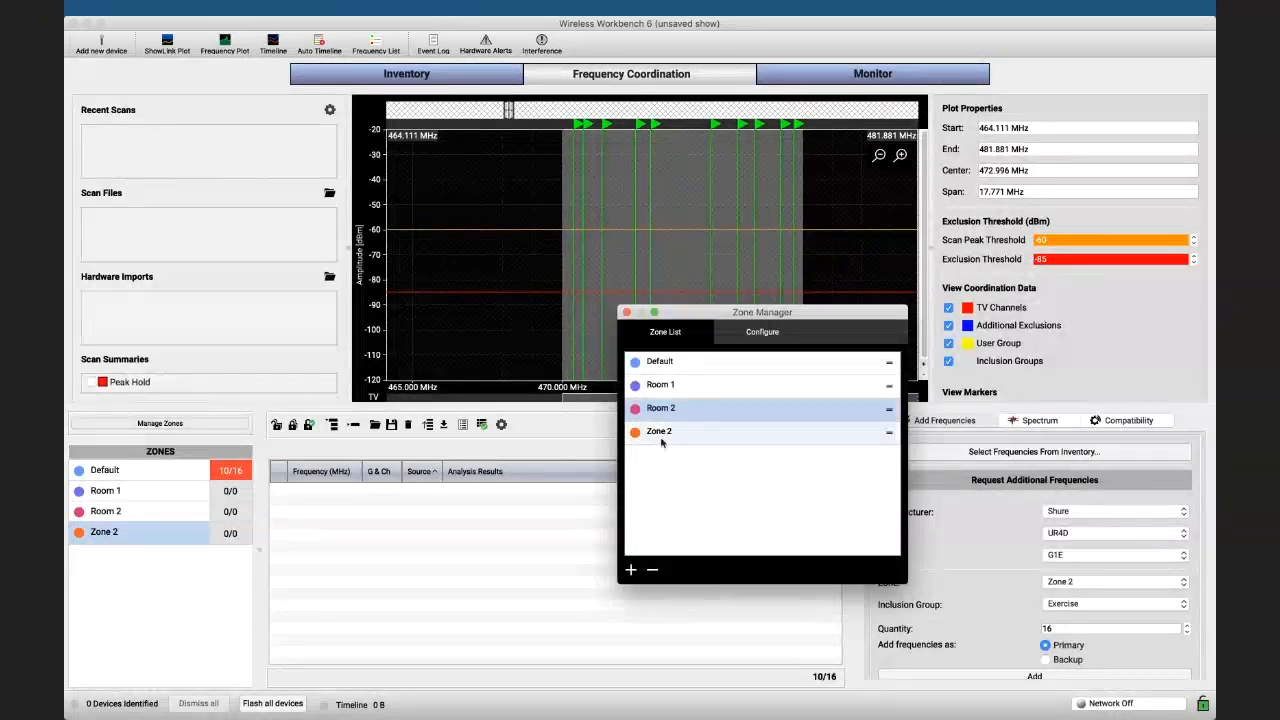
double_click(660, 432)
text(Ro)
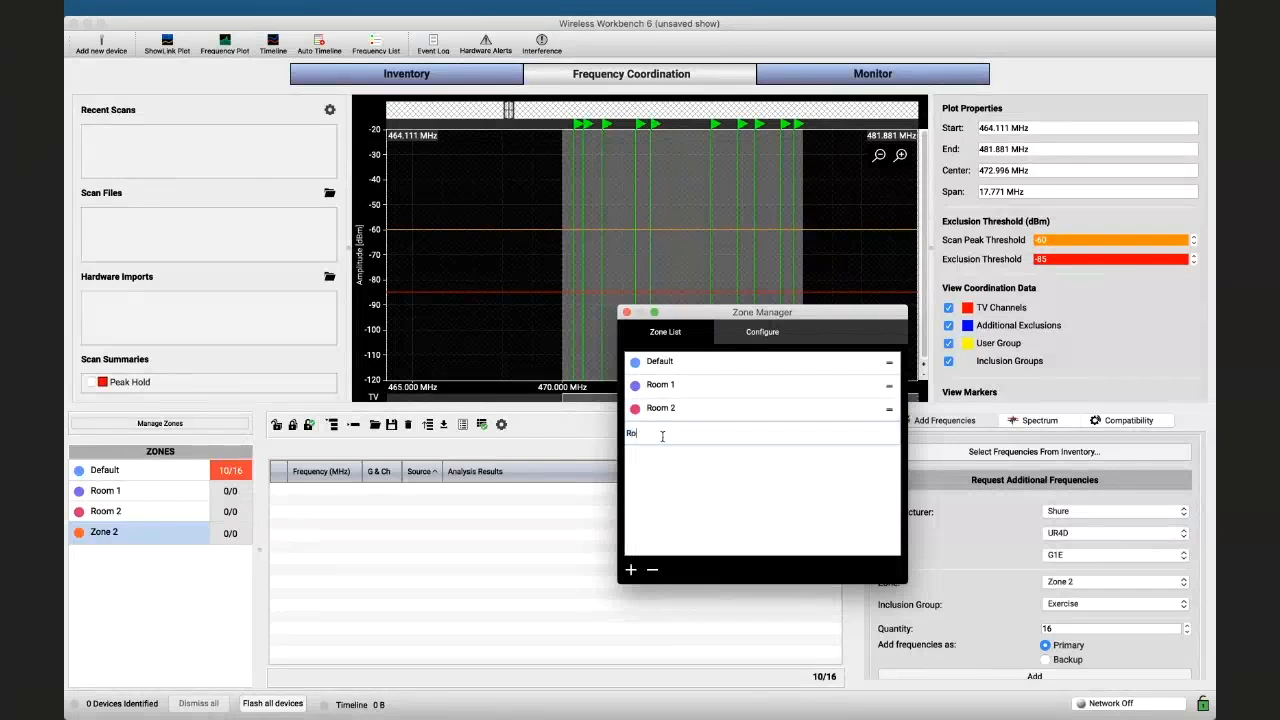
text(om 3)
key(Return)
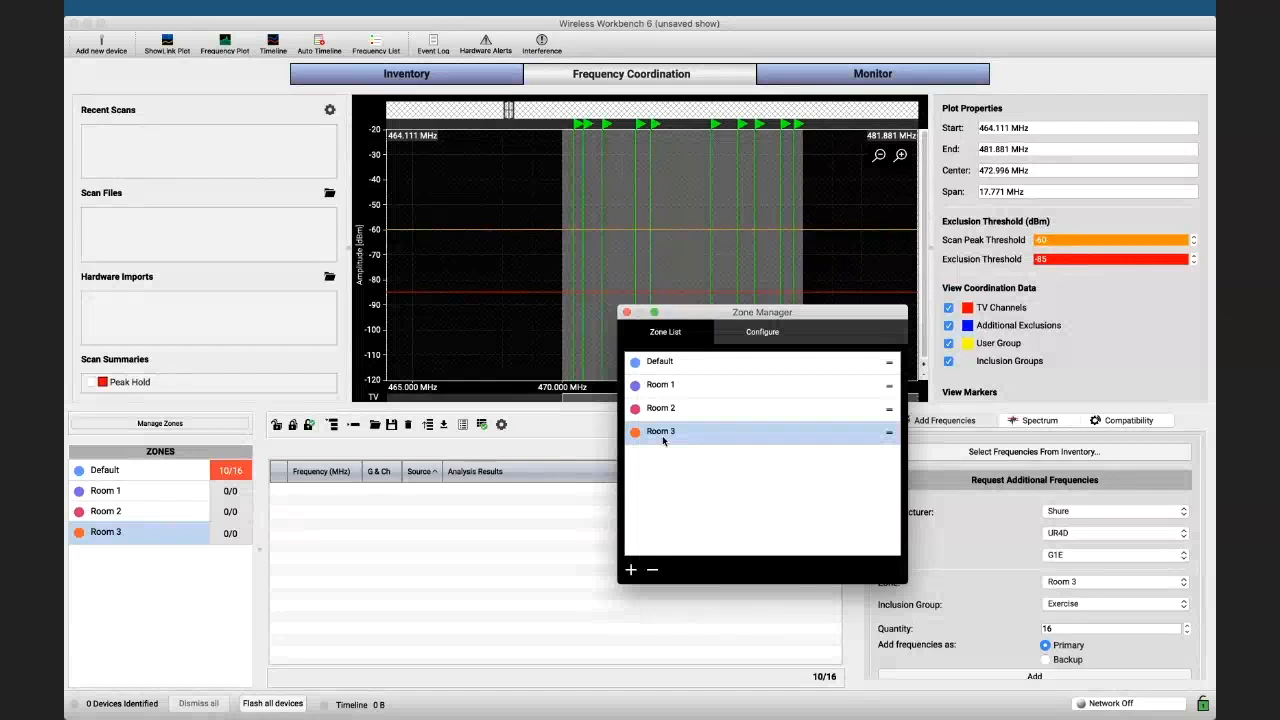
click(627, 314)
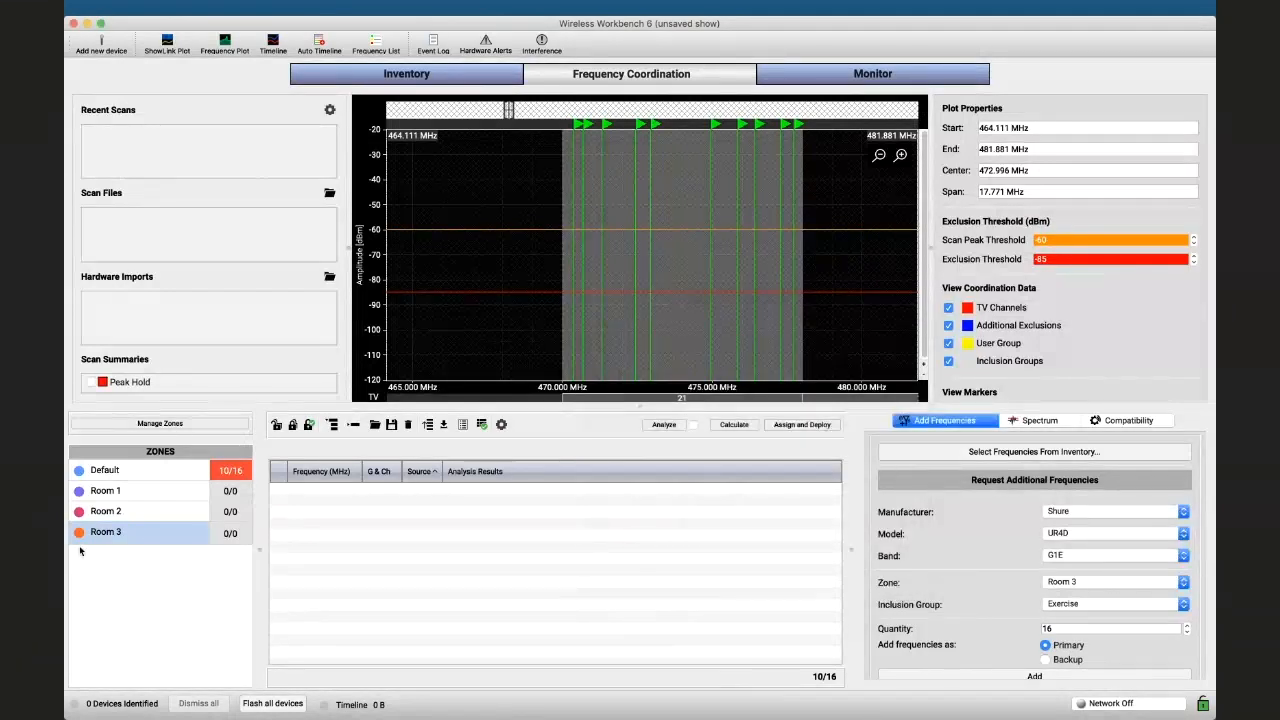
Move the first five primary frequencies, 470.375 to 472.950 MHz, from the Default zone to Room 1
click(139, 469)
click(320, 531)
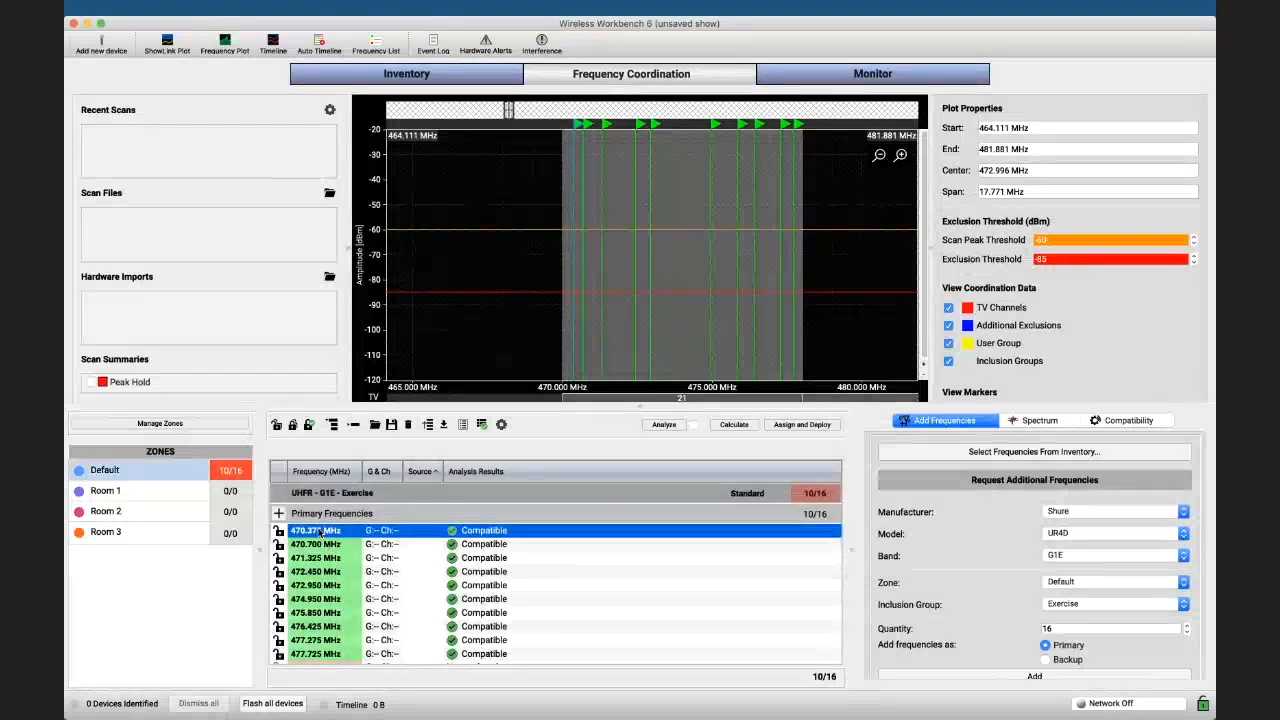
key(shift+Down)
key(shift+Down)
key(shift+Down)
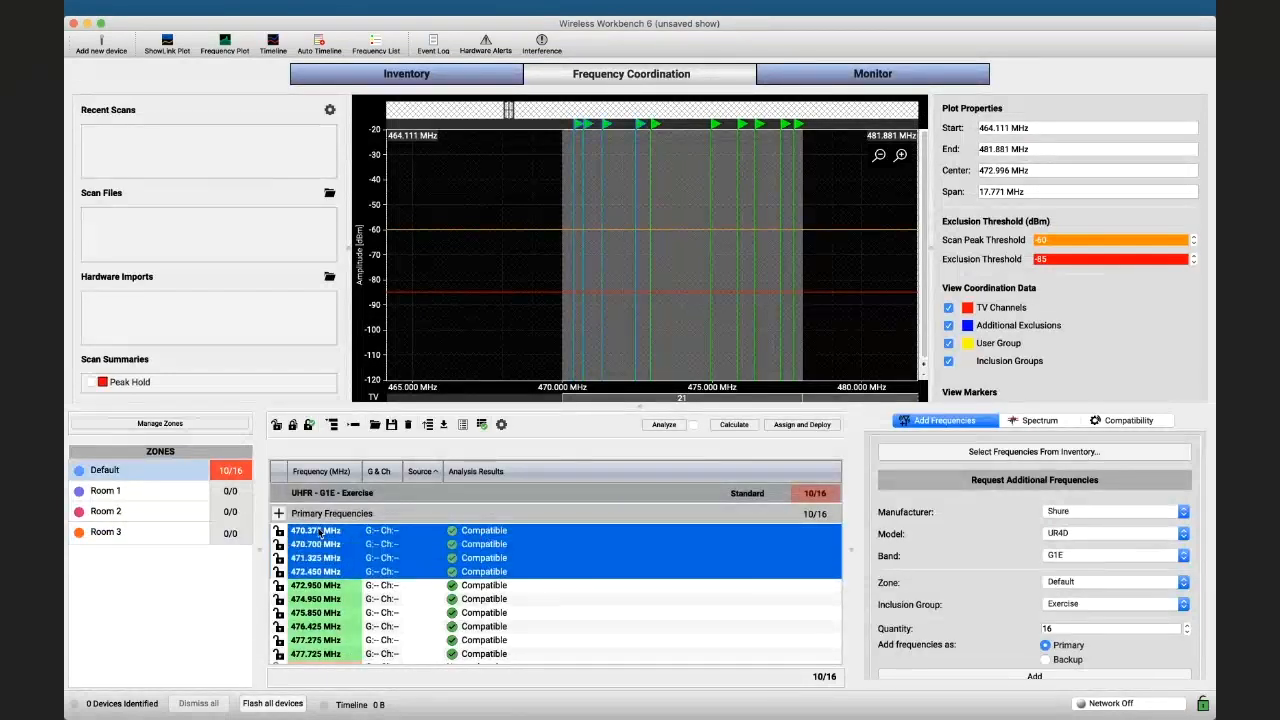
key(shift+Down)
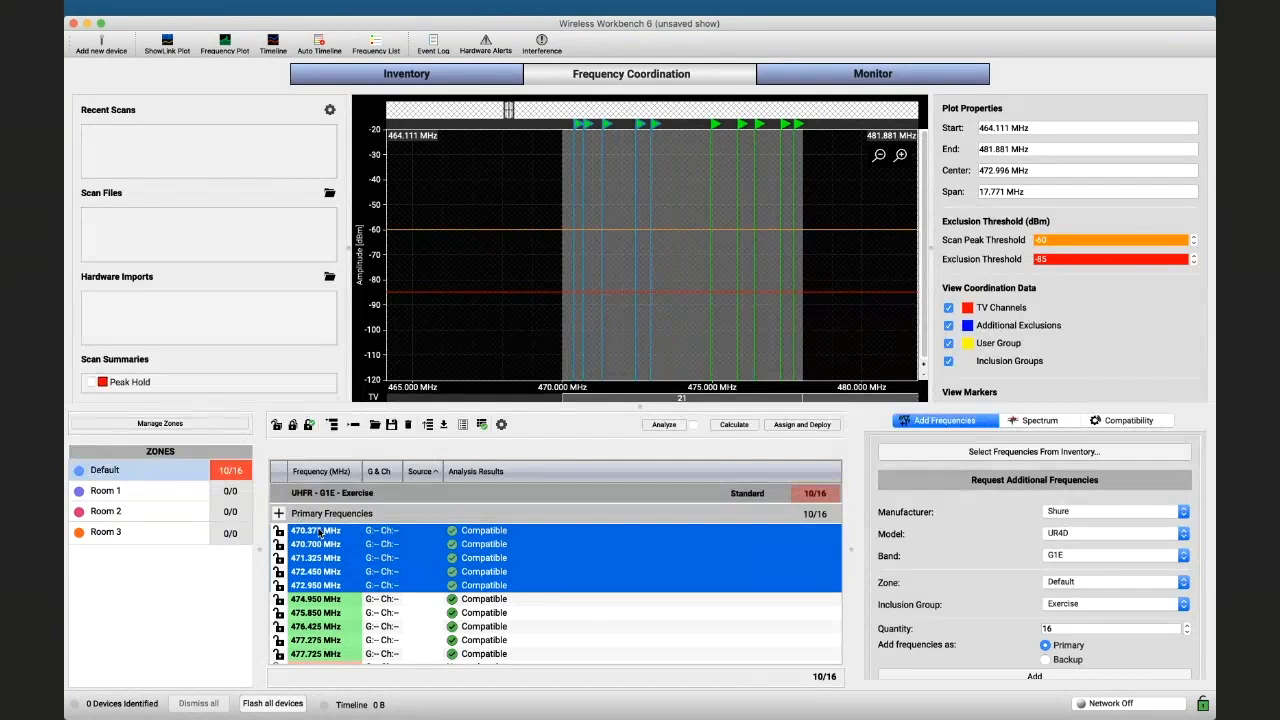
right_click(320, 531)
mouse_move(385, 553)
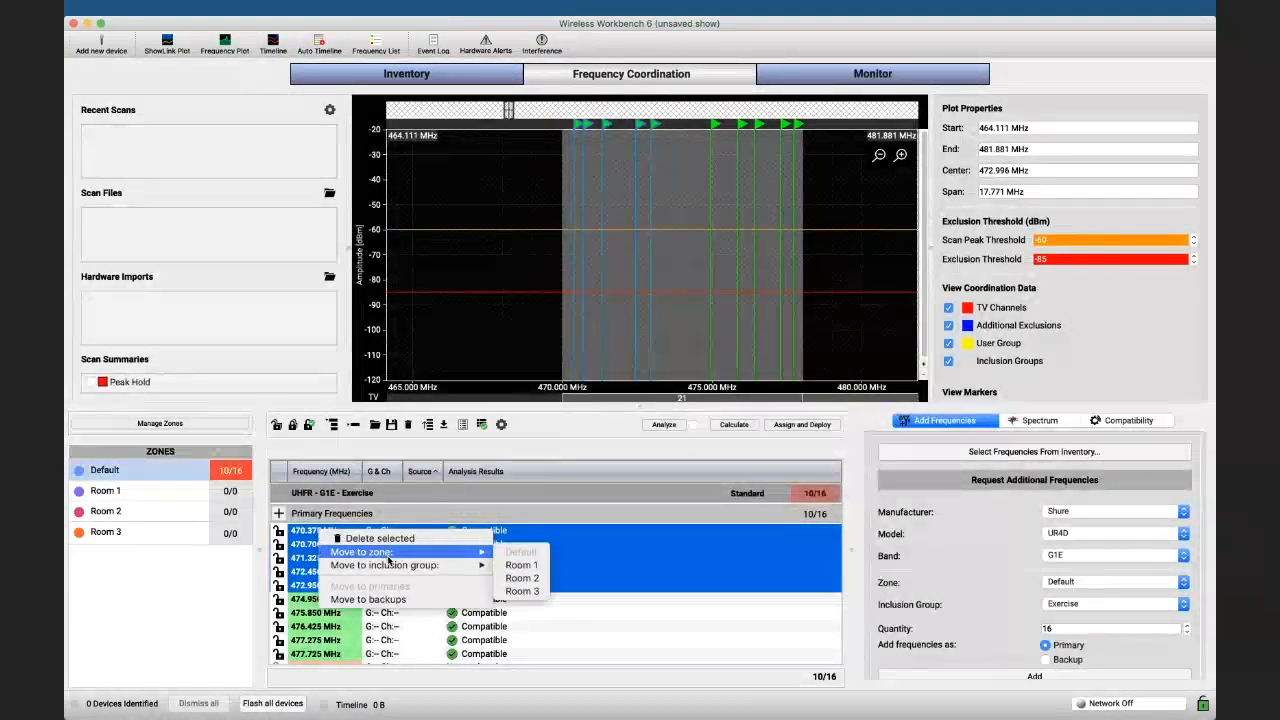
click(532, 566)
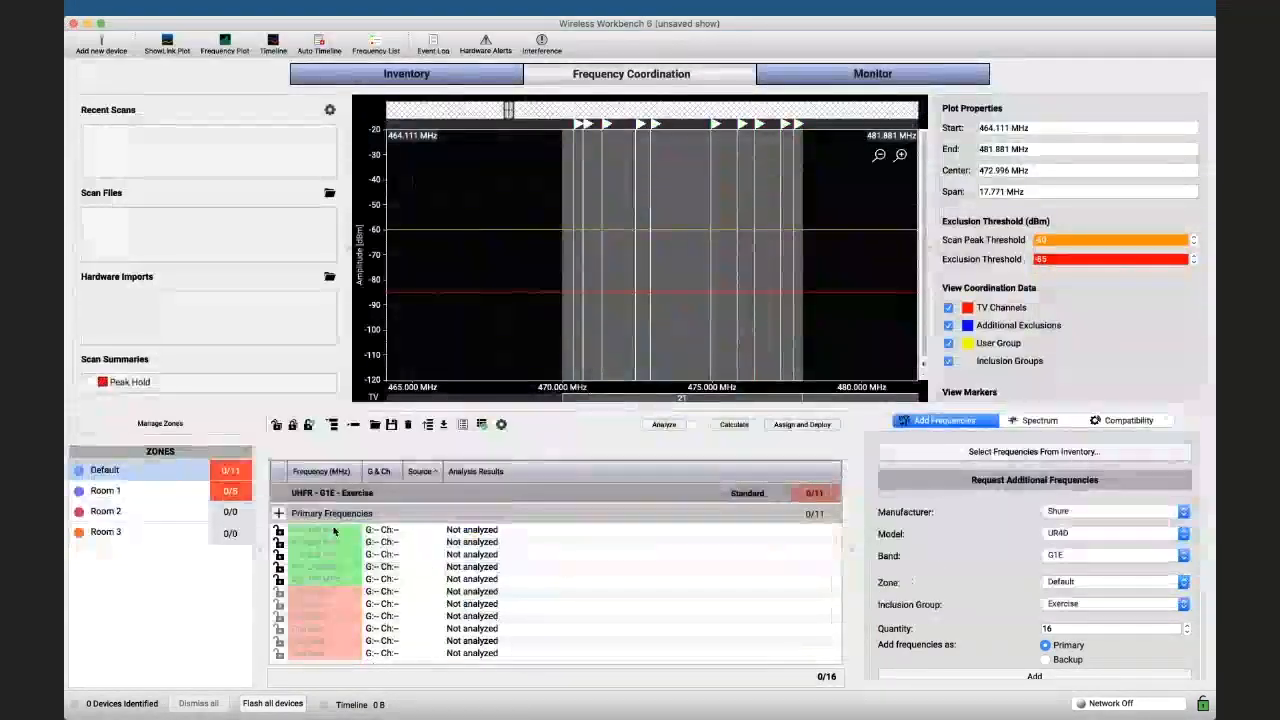
Move the five frequencies from 474.950 to 477.725 MHz plus one Find Best entry from the Default zone to Room 2
click(330, 530)
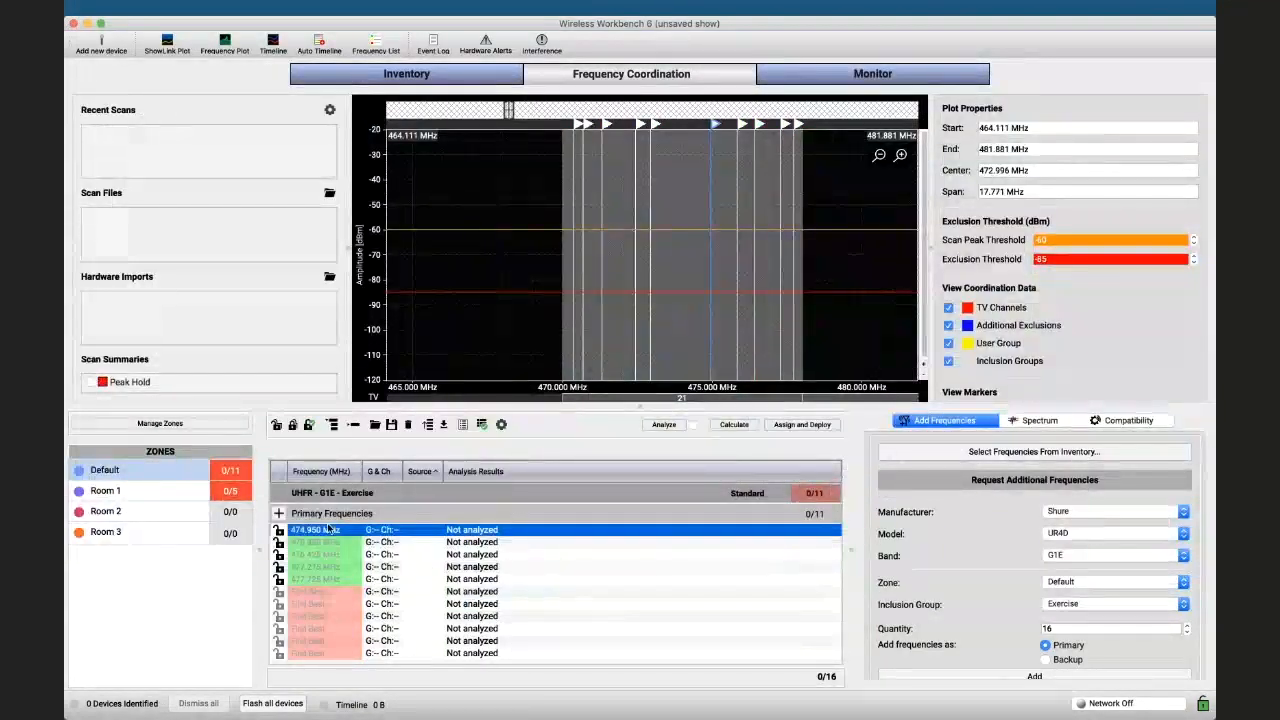
key(shift+Down)
key(shift+Down)
key(shift+Down)
key(shift+Down)
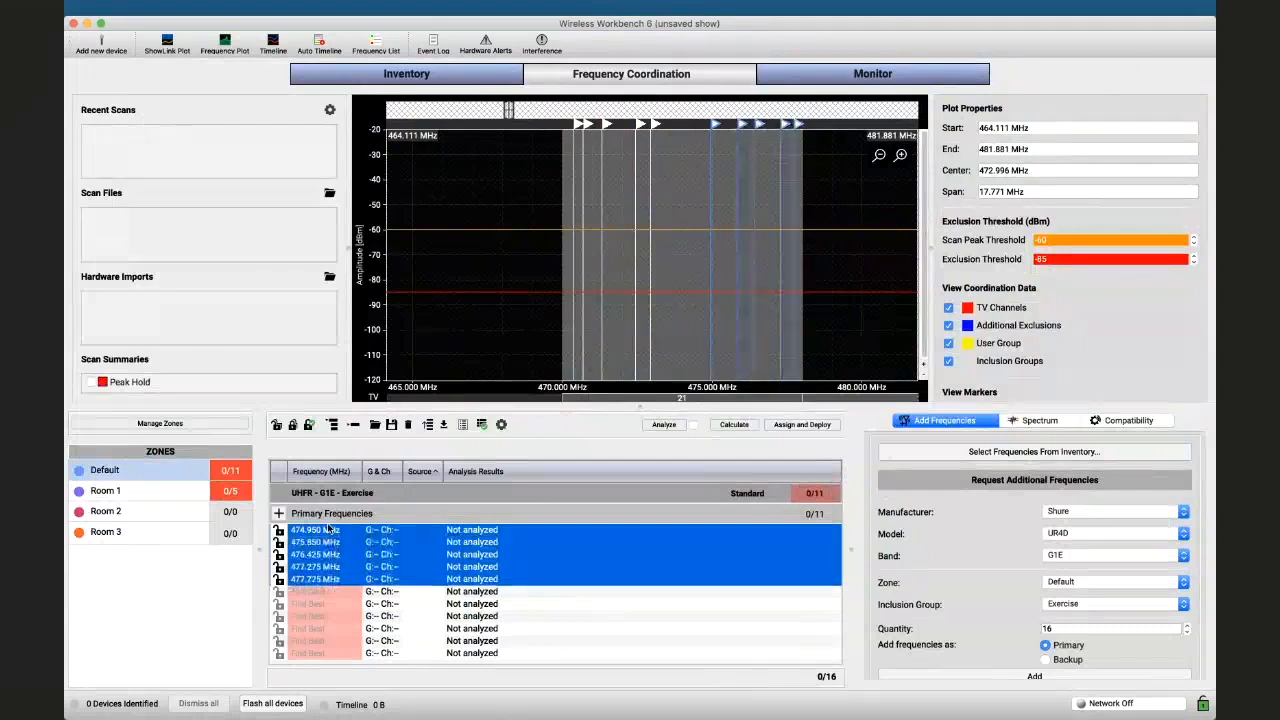
key(shift+Down)
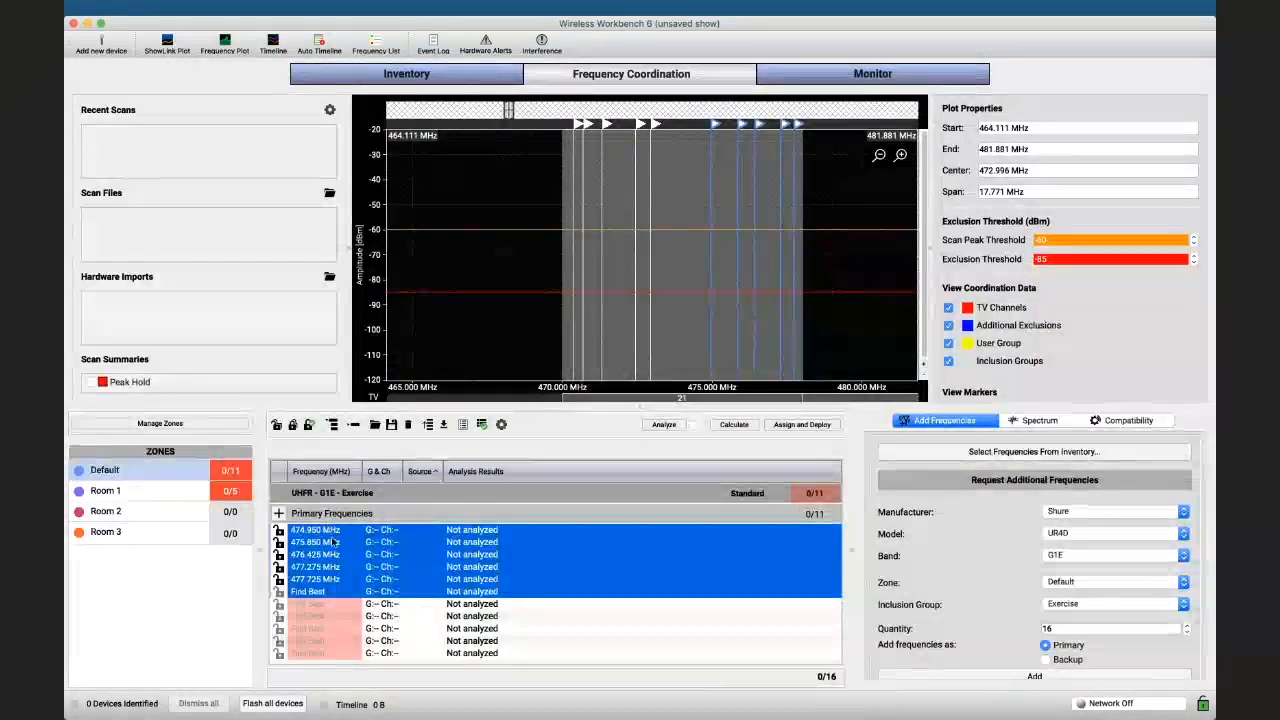
right_click(336, 541)
mouse_move(401, 567)
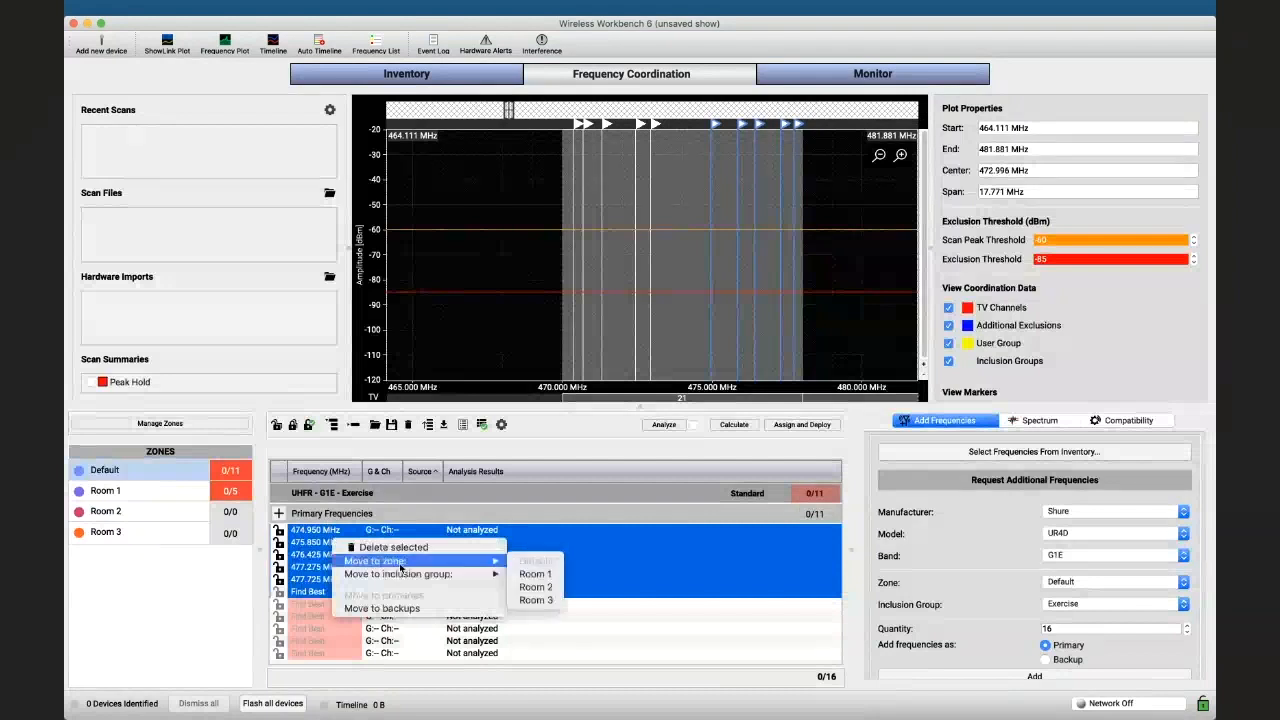
mouse_move(499, 578)
mouse_move(470, 561)
click(525, 588)
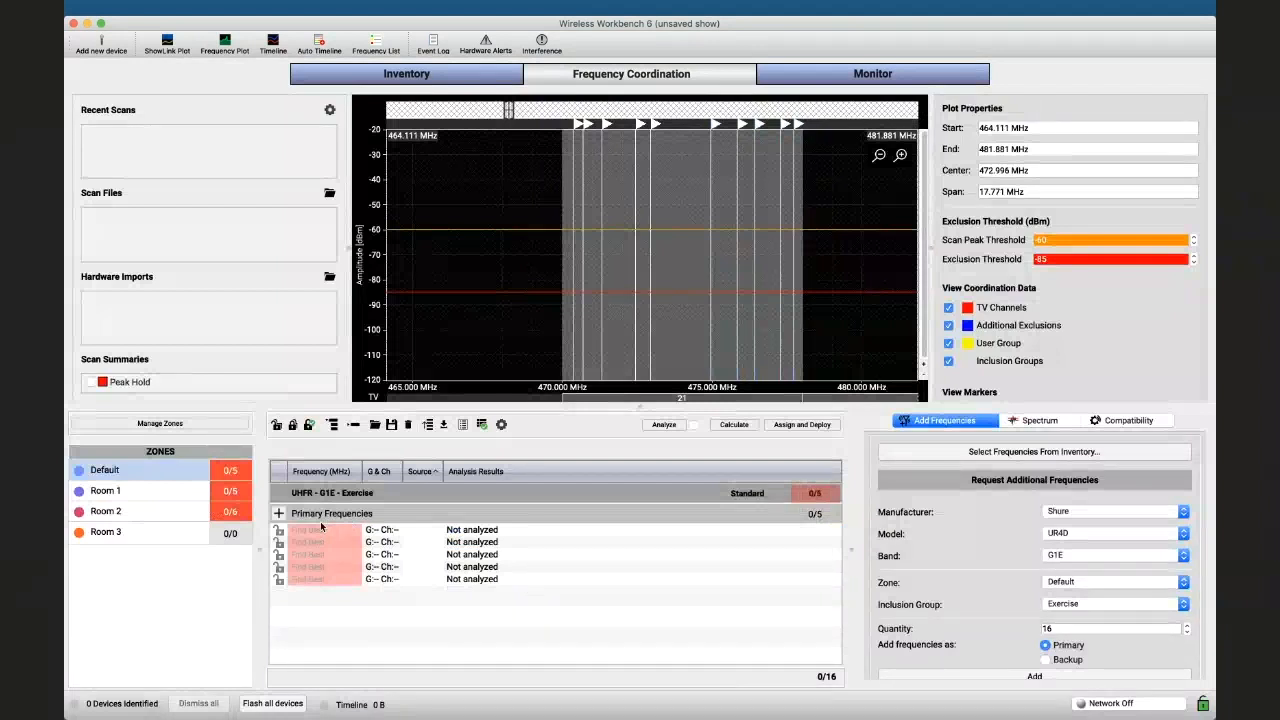
Move all remaining Find Best entries from the Default zone to Room 3, and calculate the frequencies
click(319, 531)
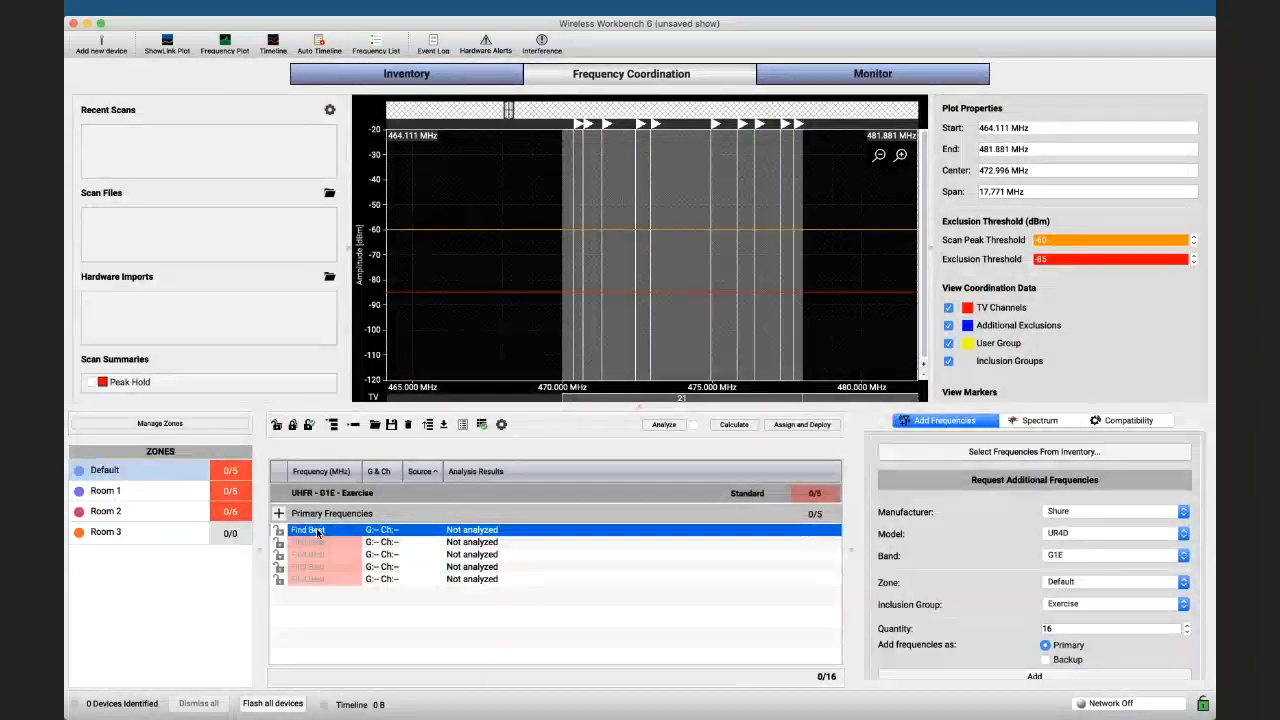
key(super+a)
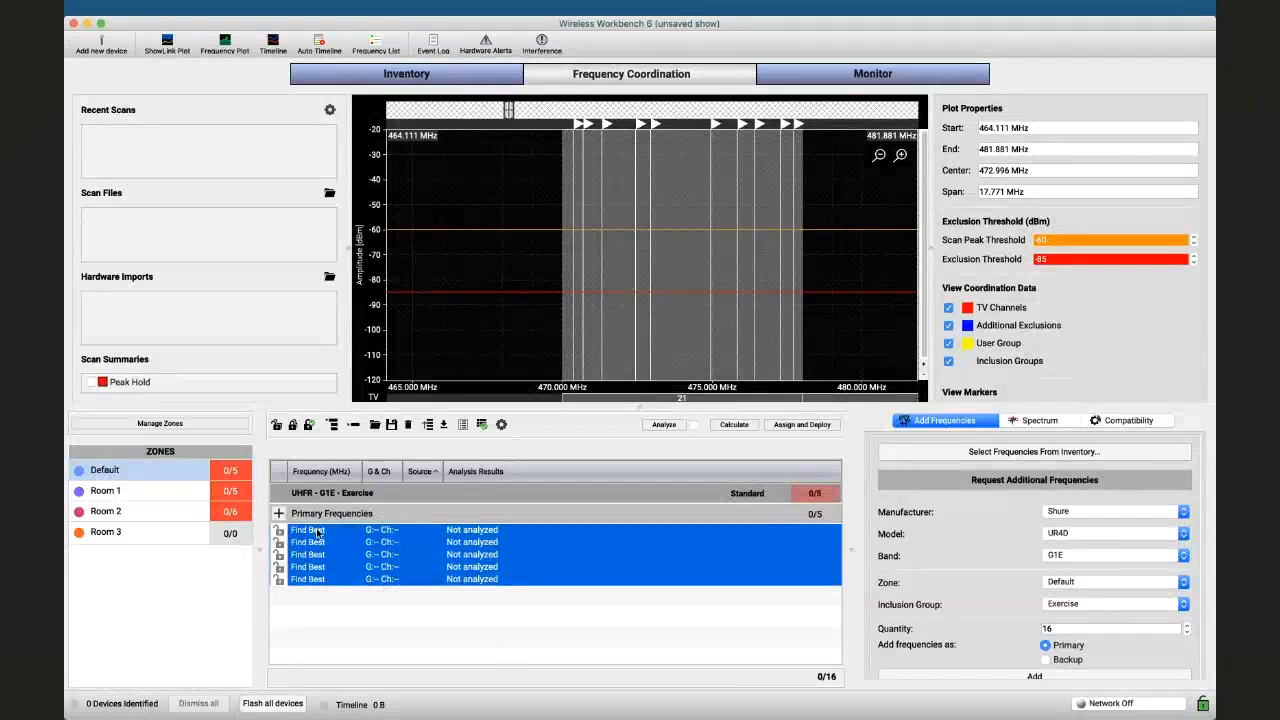
right_click(318, 533)
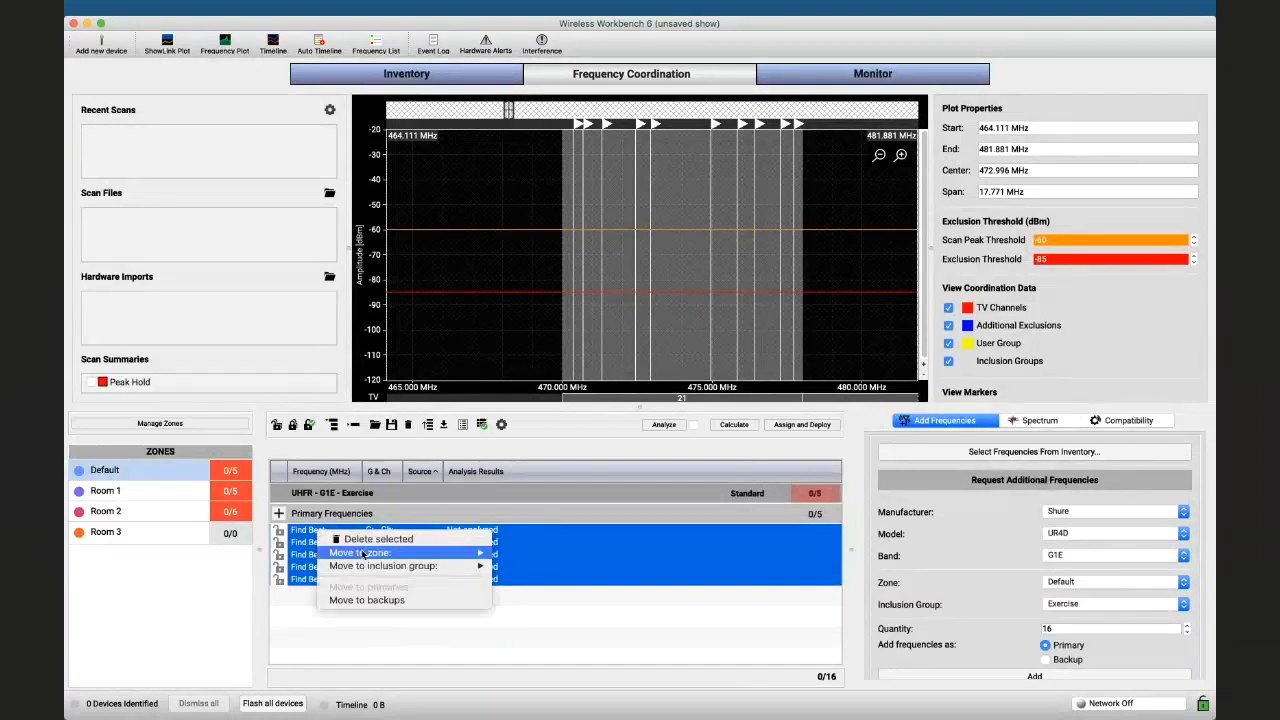
mouse_move(405, 567)
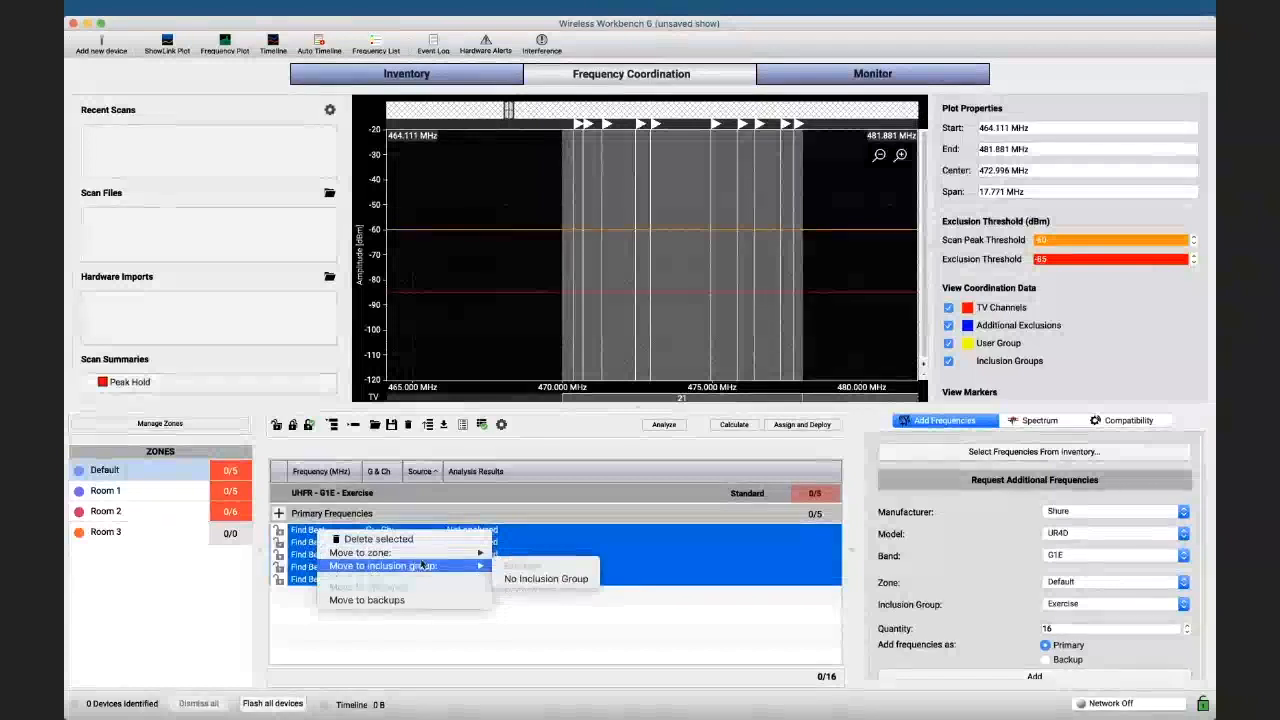
click(522, 593)
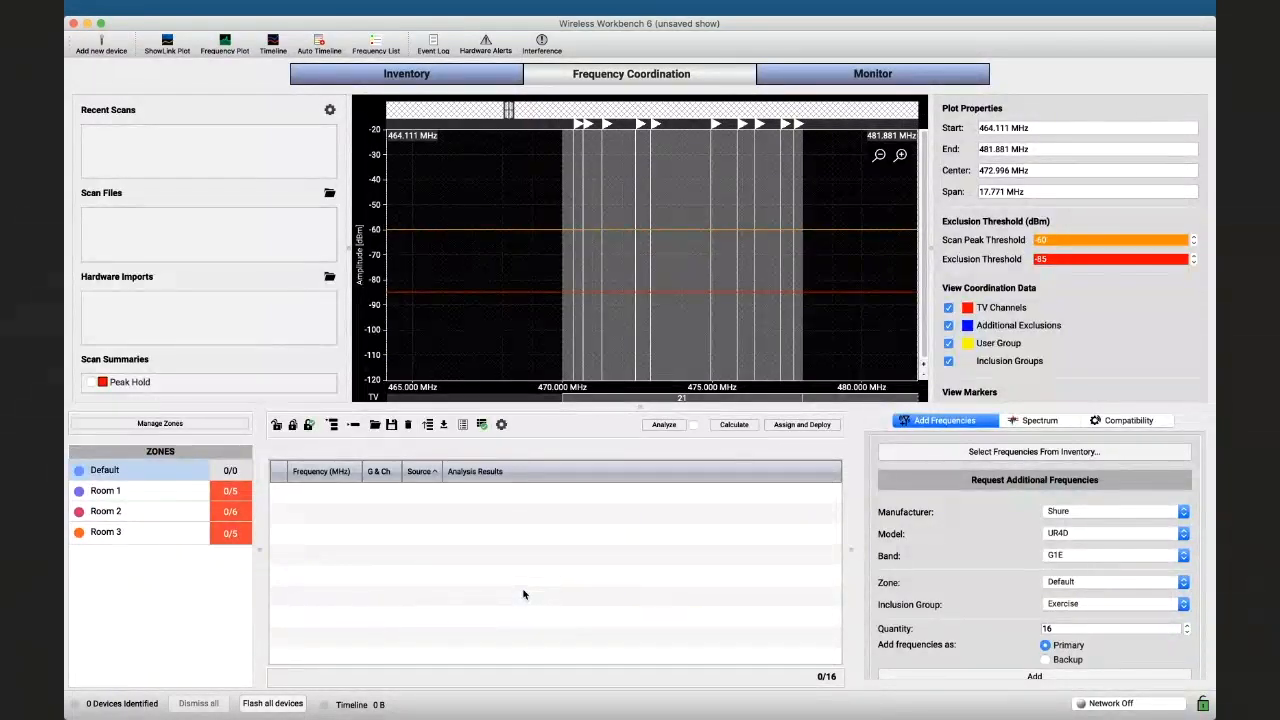
click(733, 425)
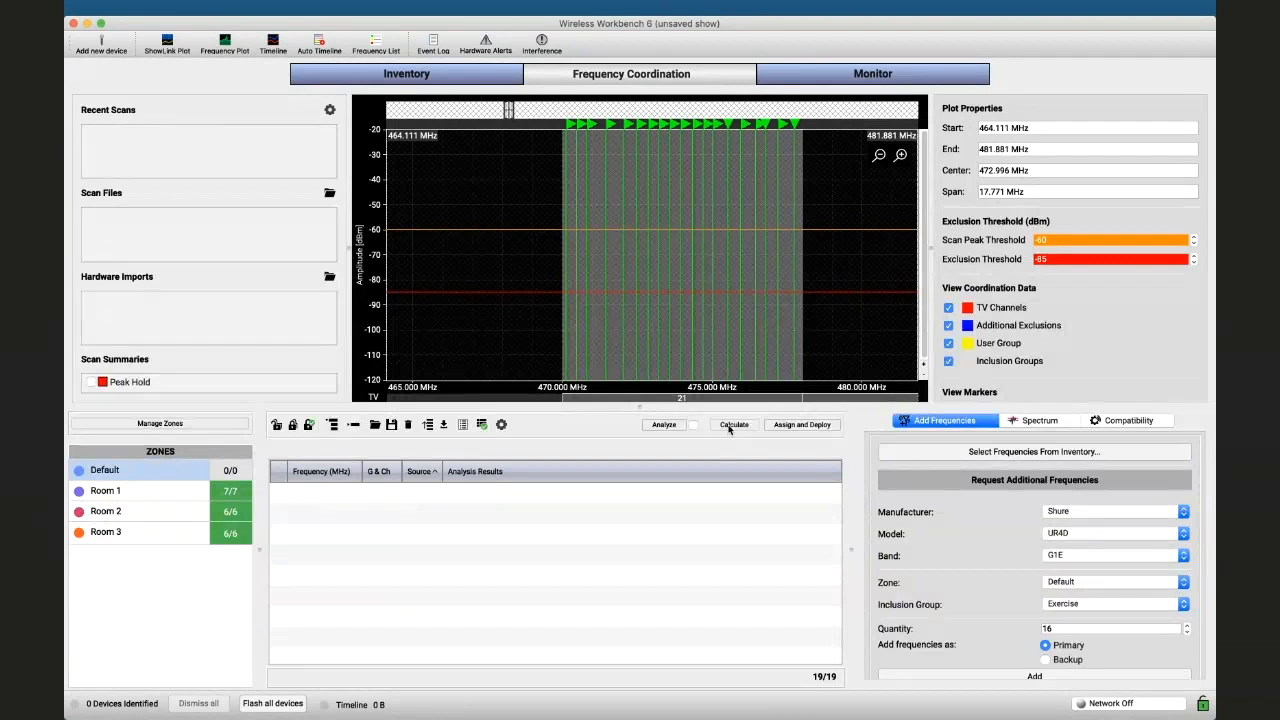
Make Room 1 and Room 2 consider each other's intermodulation products in the Zone Manager, and recalculate the frequencies
click(284, 11)
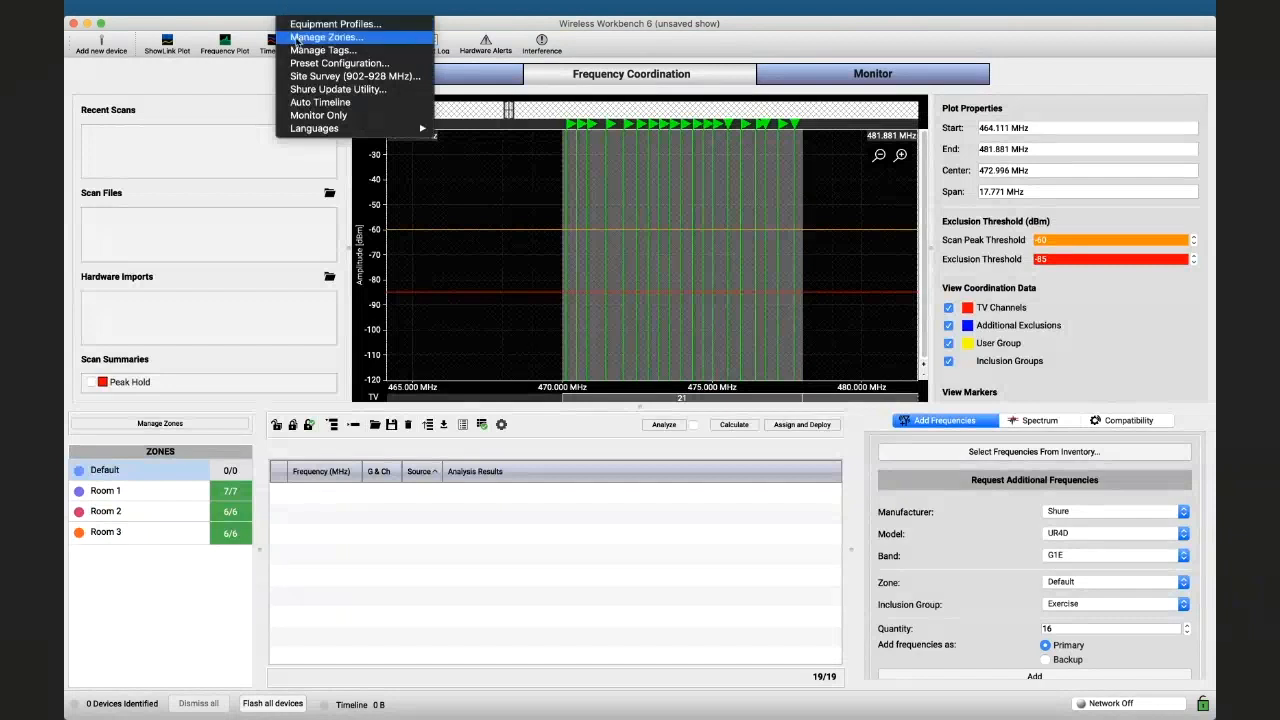
click(300, 37)
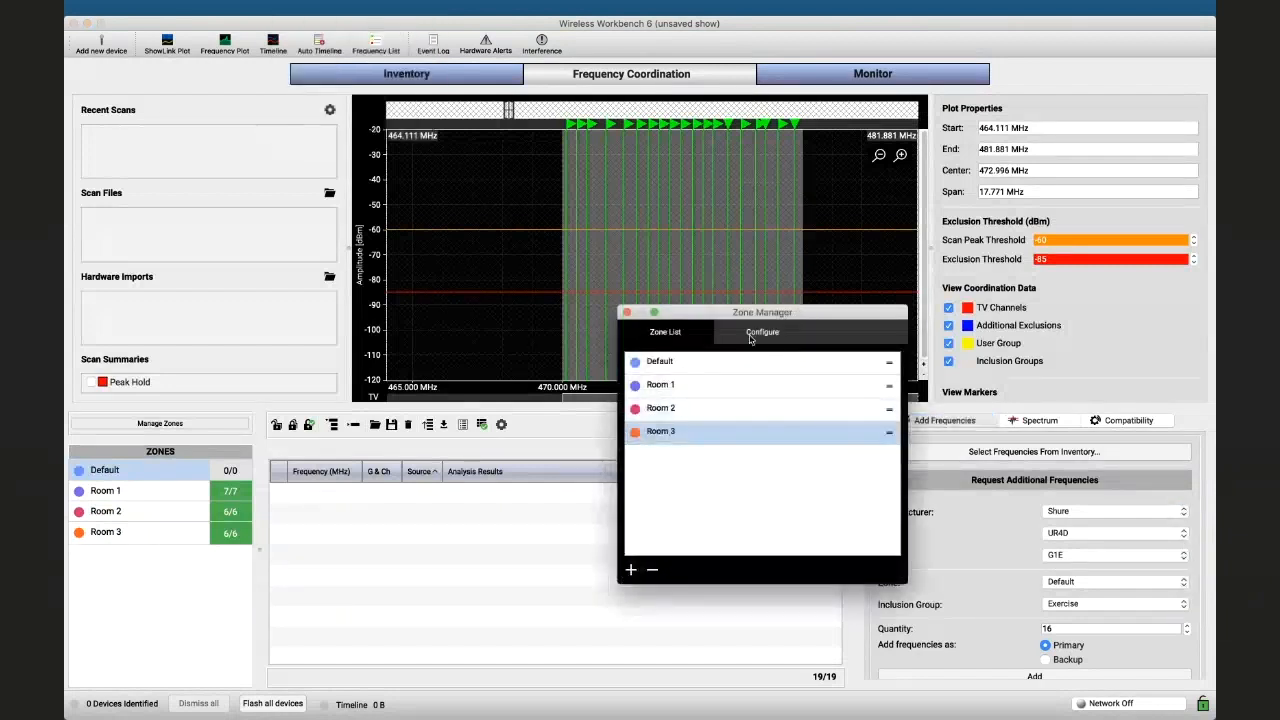
click(752, 334)
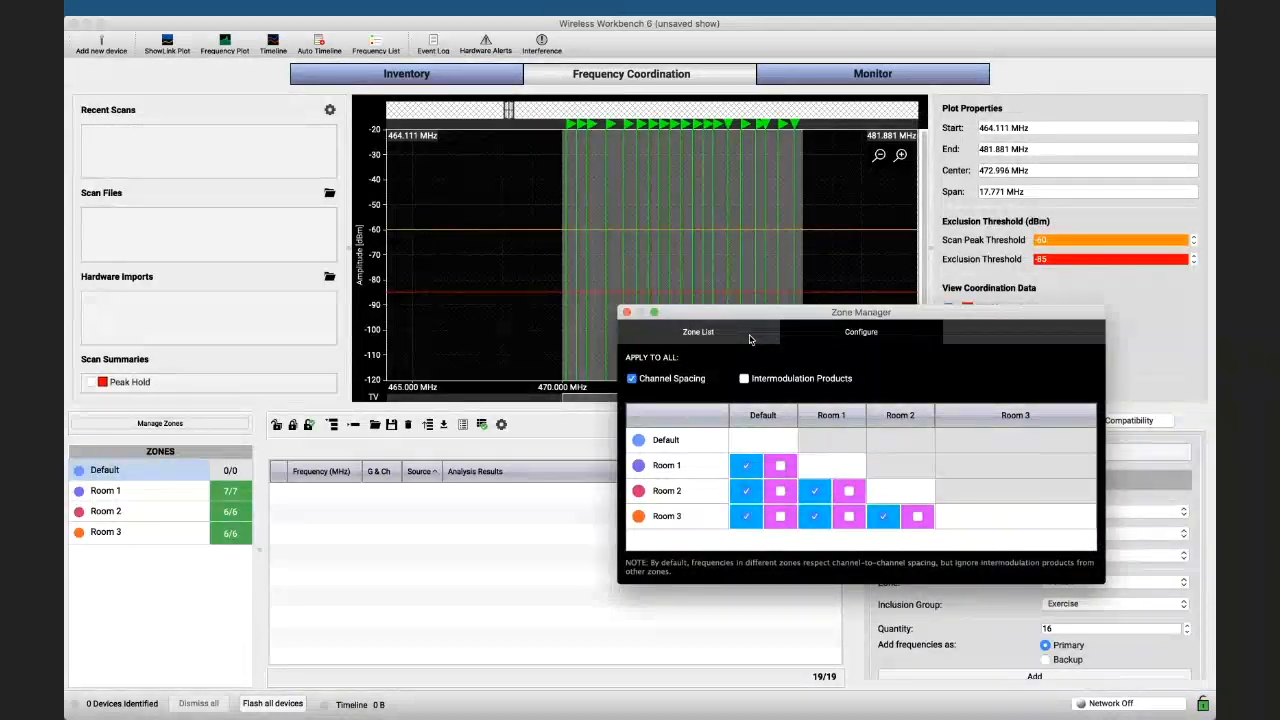
click(848, 491)
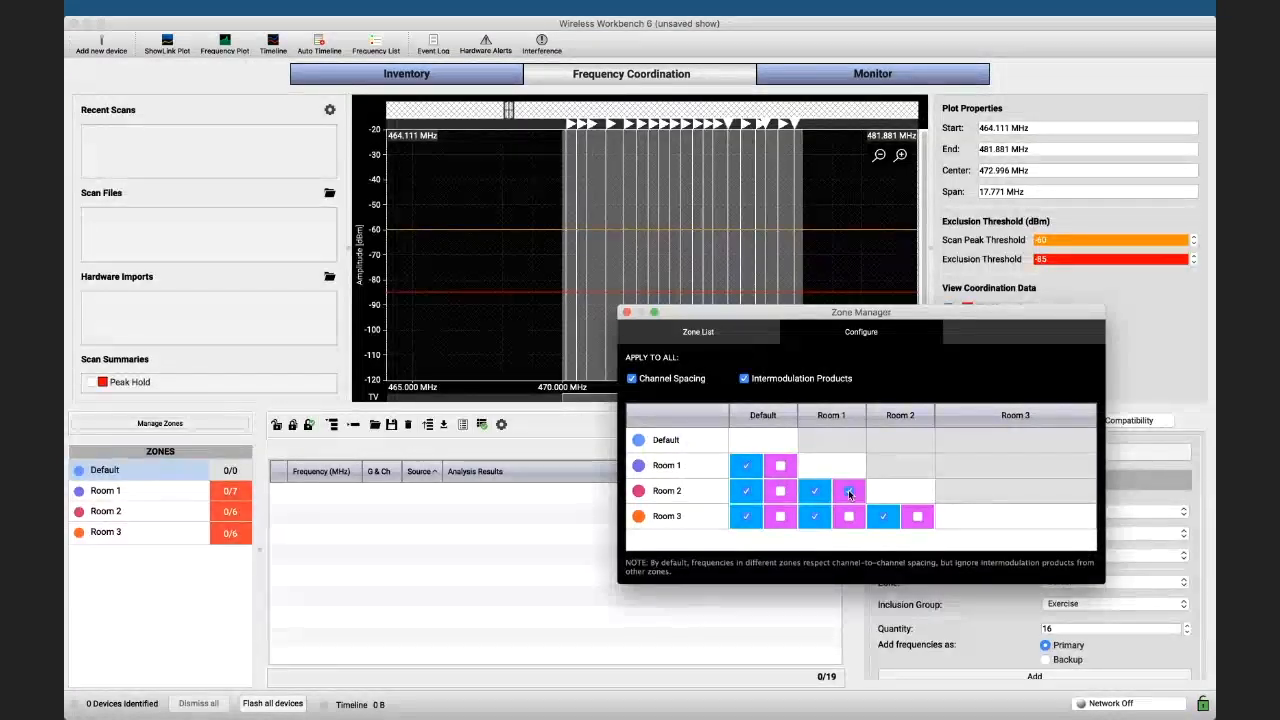
click(849, 494)
click(626, 312)
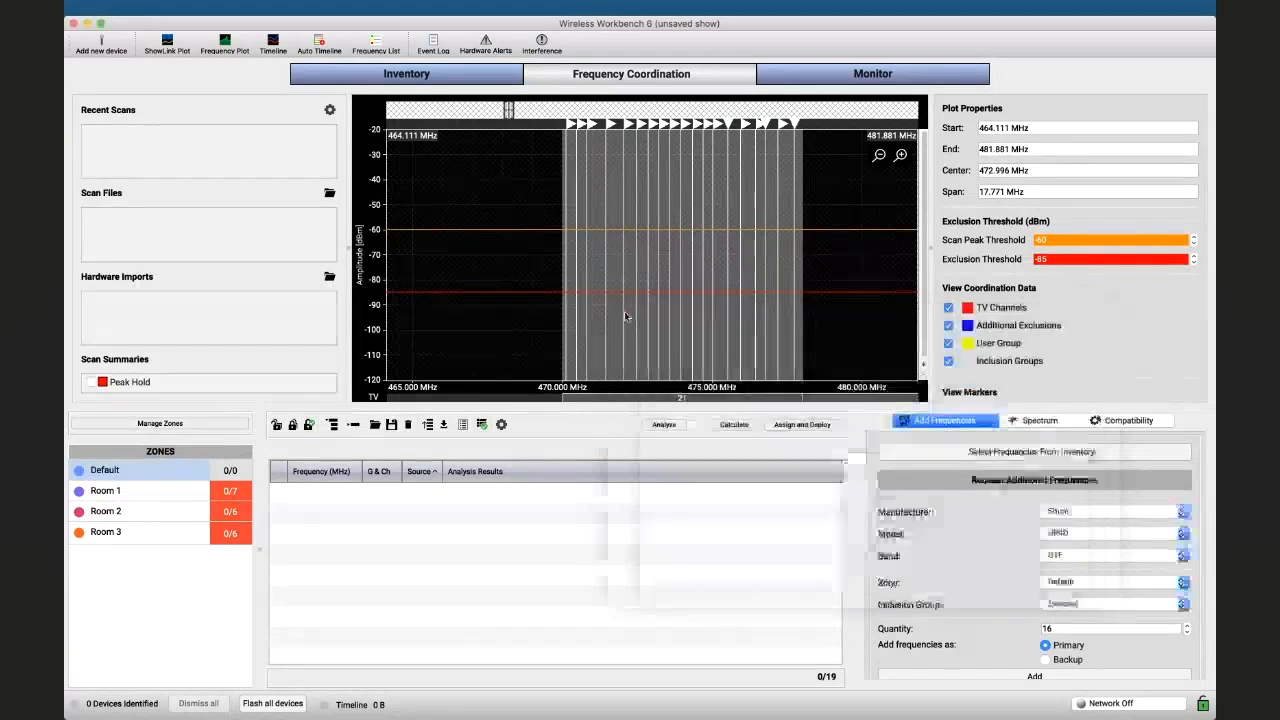
click(740, 426)
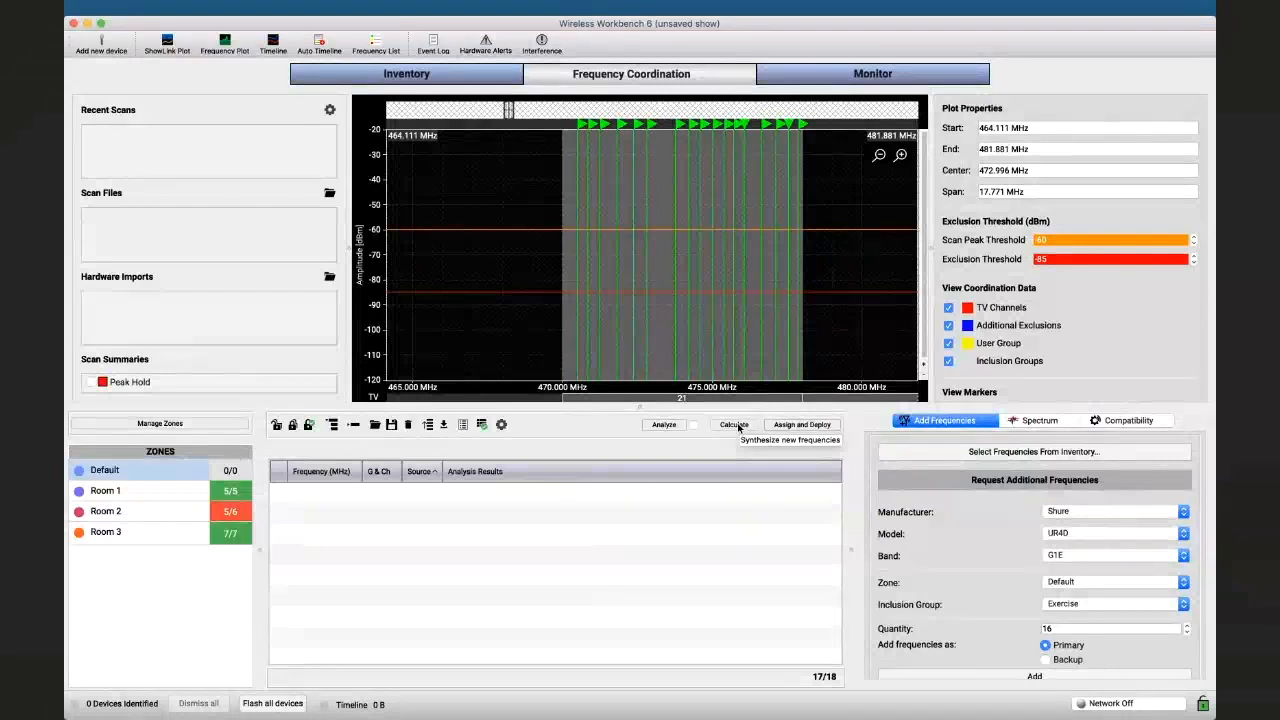
Set the compatibility level of Room 2's UHFR G1E Exercise group to More Frequencies, and recalculate
click(115, 533)
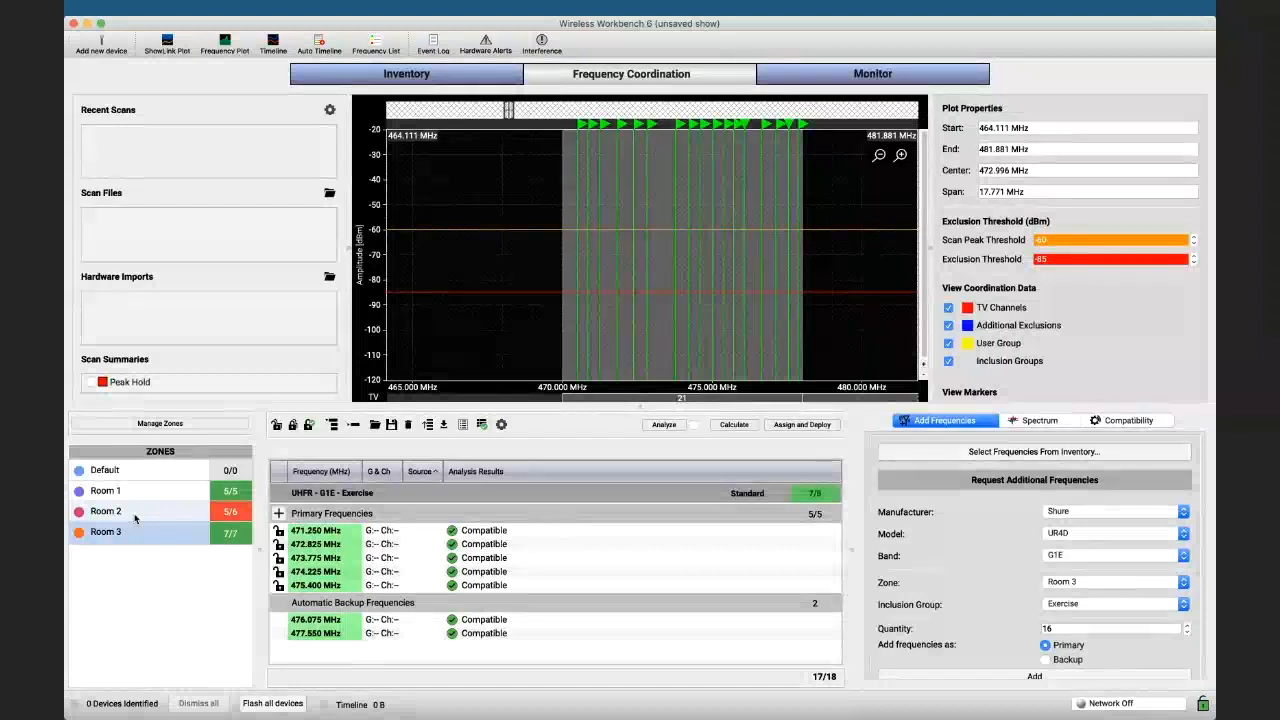
click(135, 514)
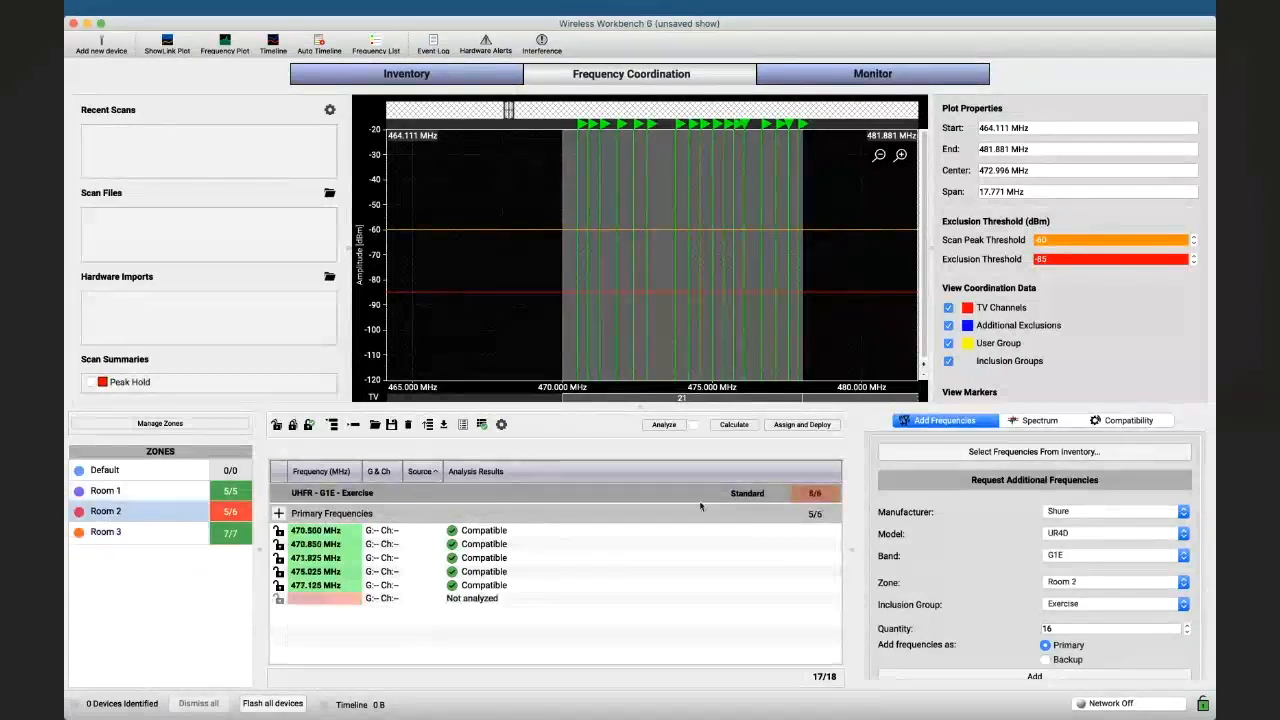
click(708, 494)
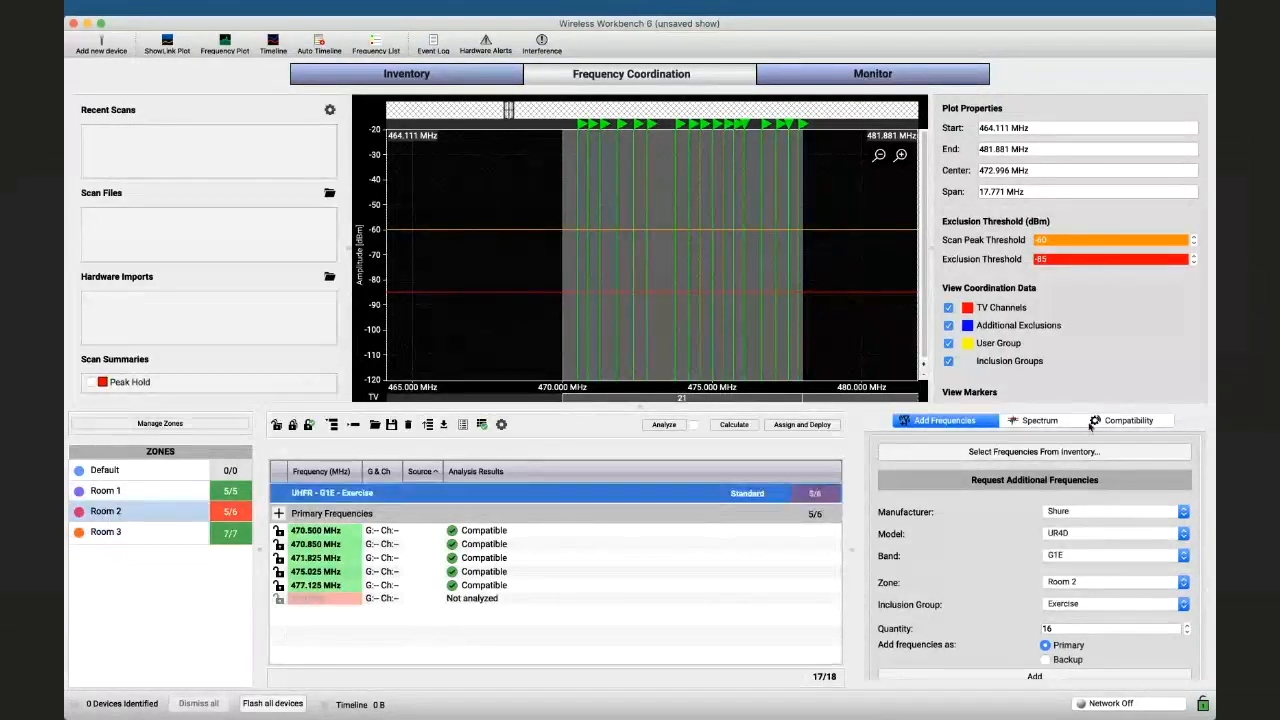
click(1128, 420)
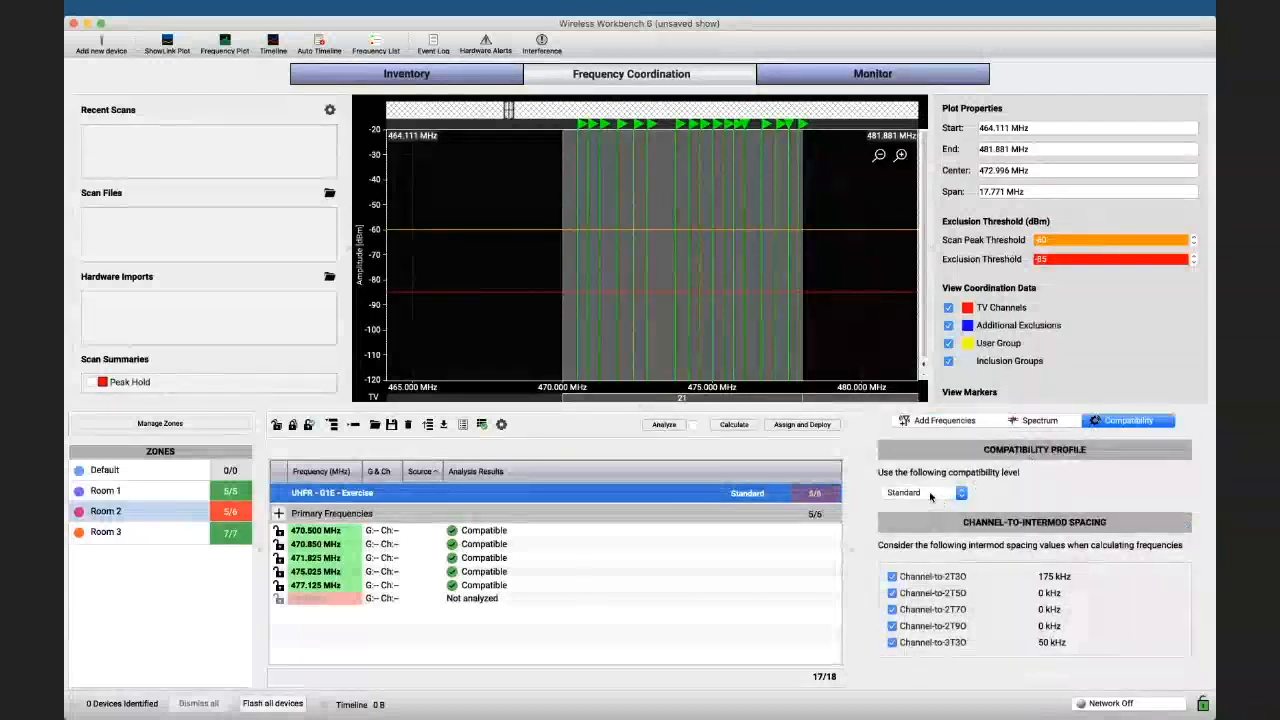
click(932, 493)
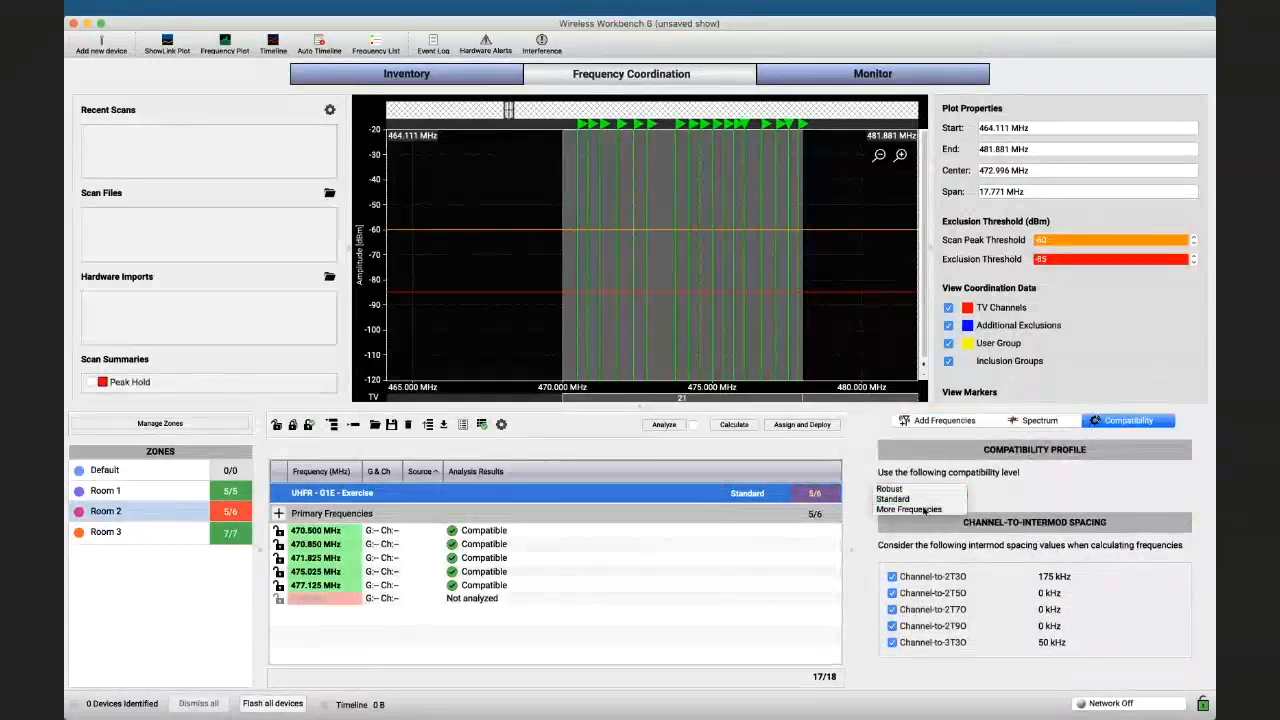
click(923, 510)
click(734, 425)
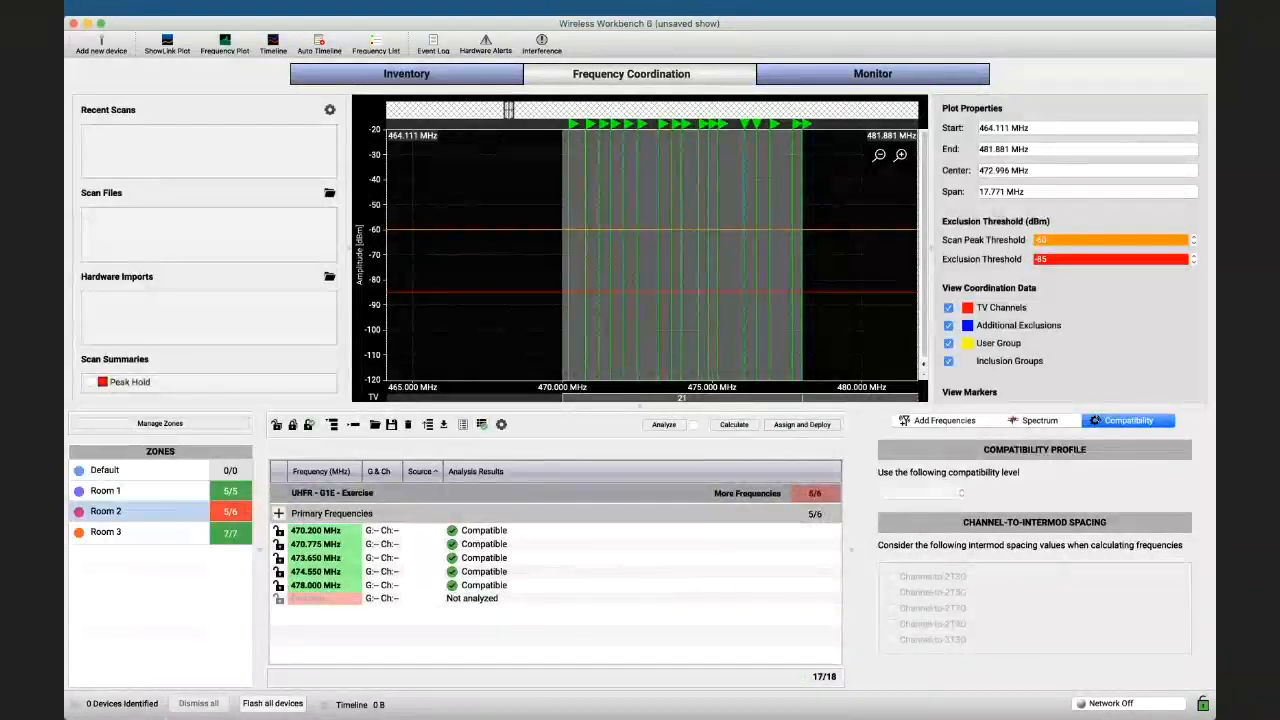
Review the frequency lists of Rooms 1, 2 and 3 in Assign and Deploy, and deploy them to the inventory
click(150, 492)
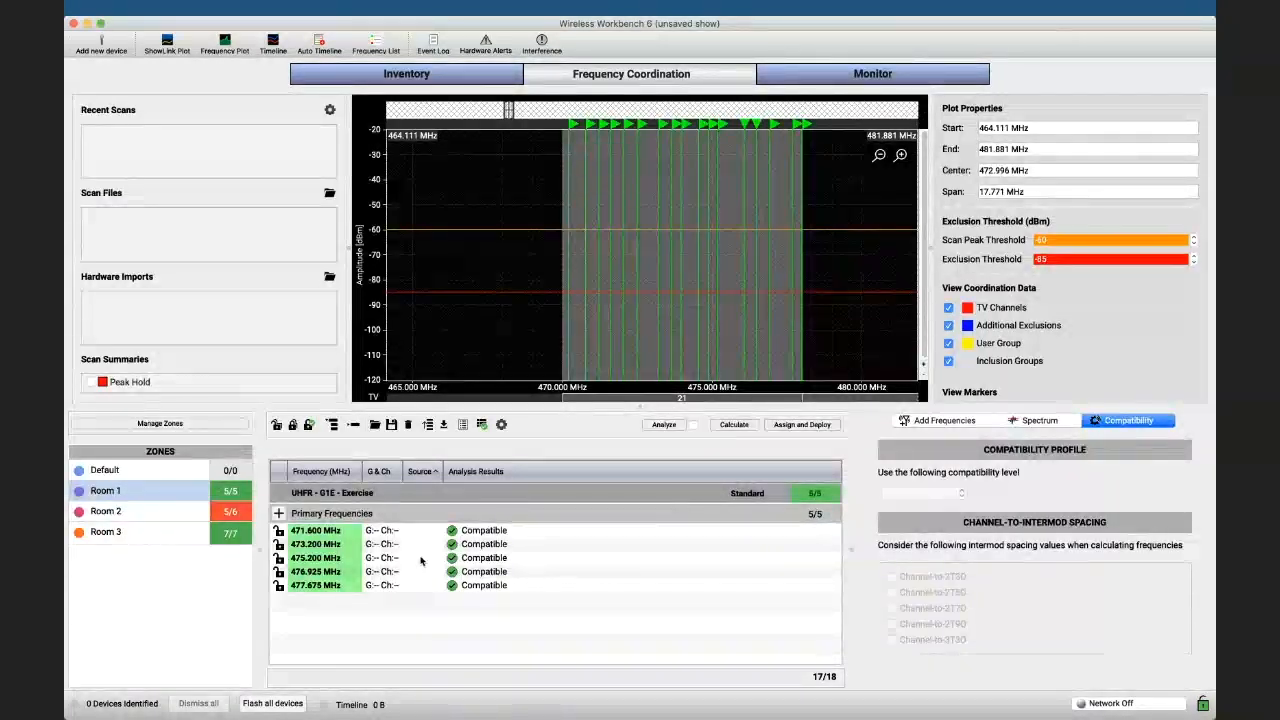
click(812, 427)
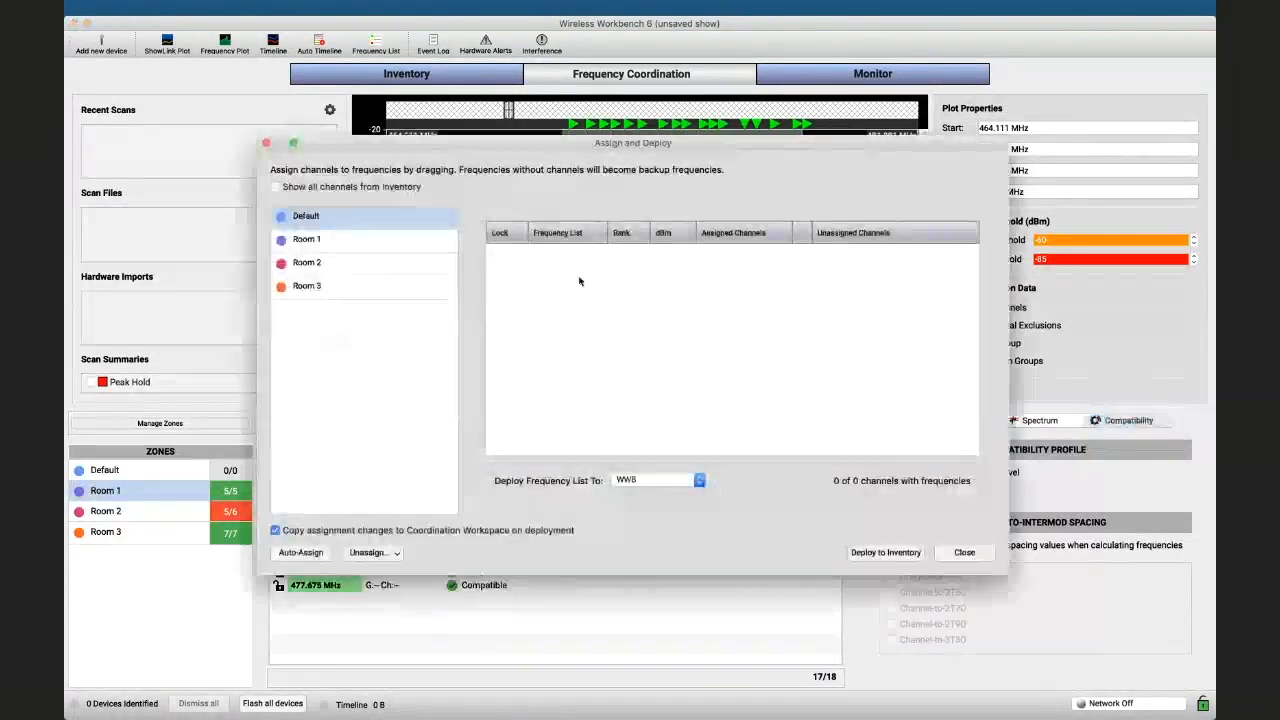
click(390, 242)
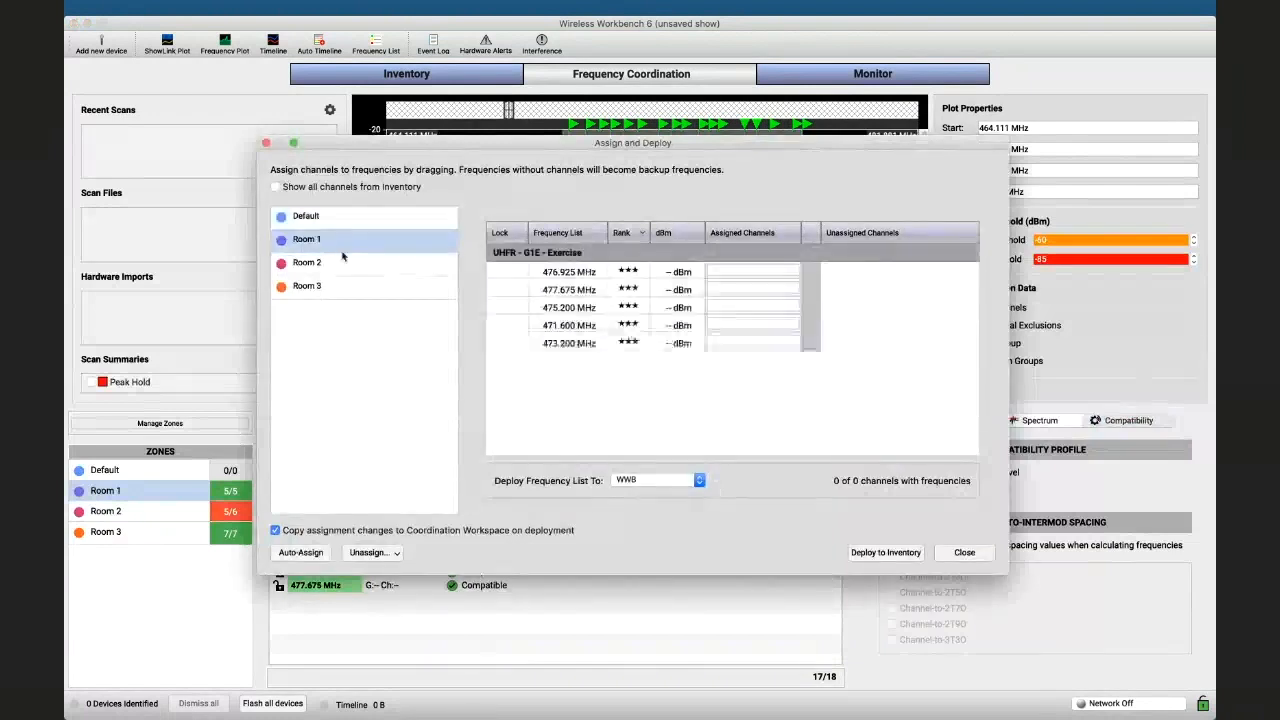
click(342, 262)
click(350, 289)
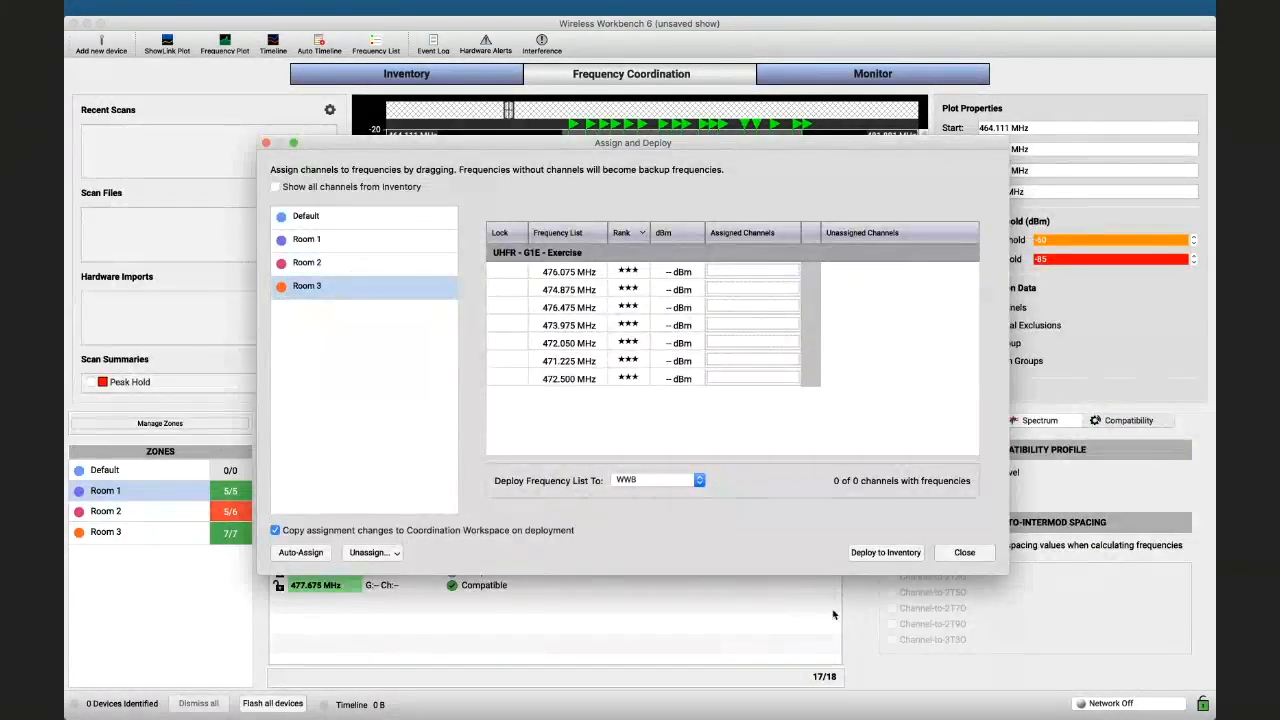
click(871, 552)
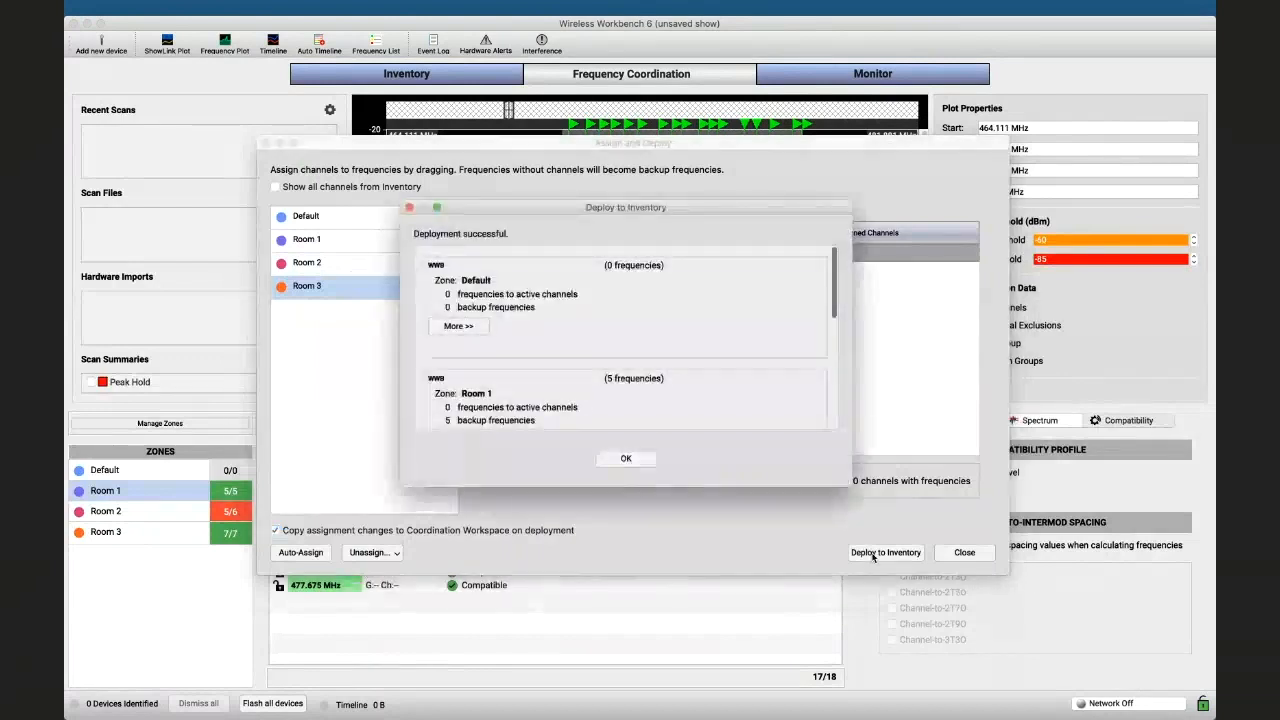
click(620, 457)
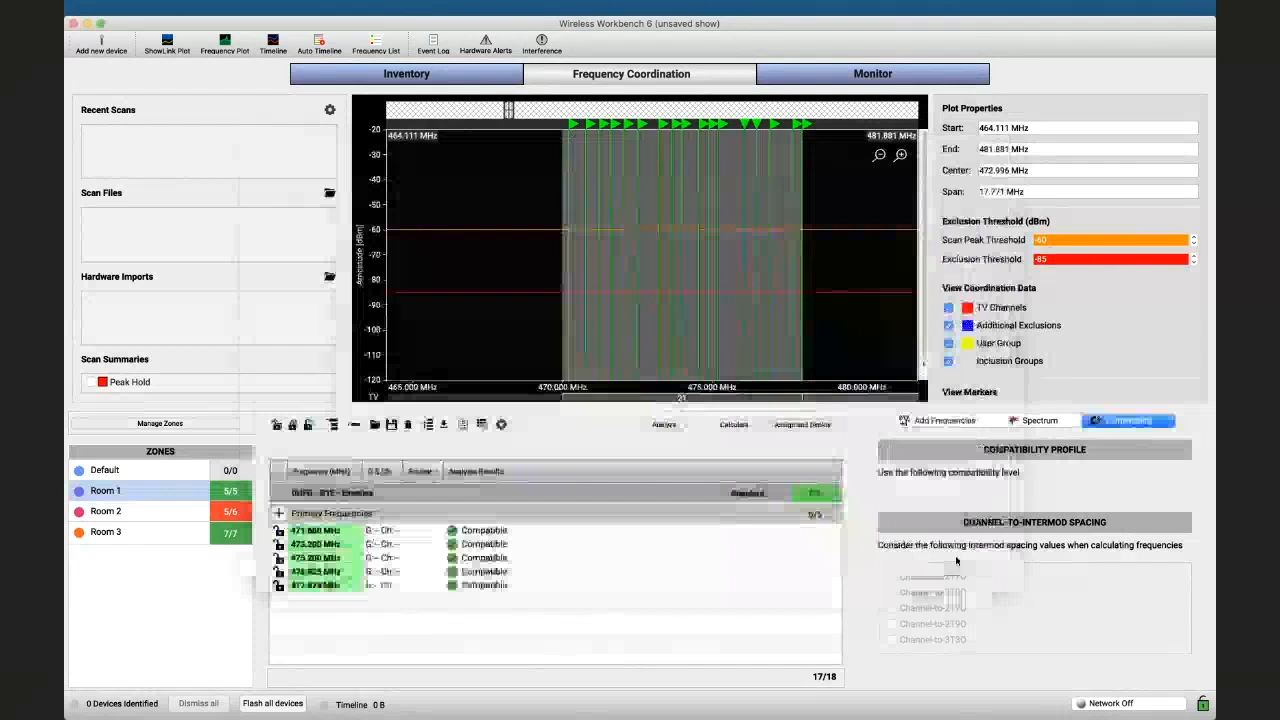
click(958, 556)
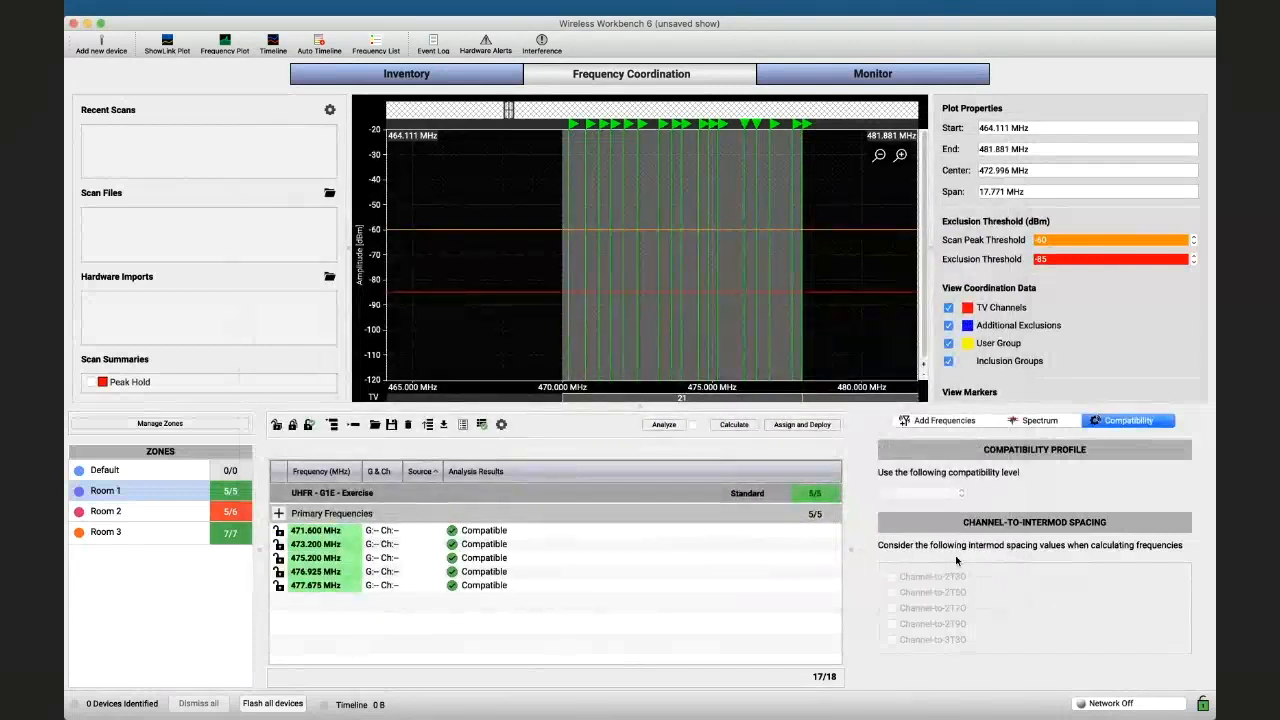
Start adding a new device to the inventory with the Shure QLXD4 equipment profile in band G51
click(427, 77)
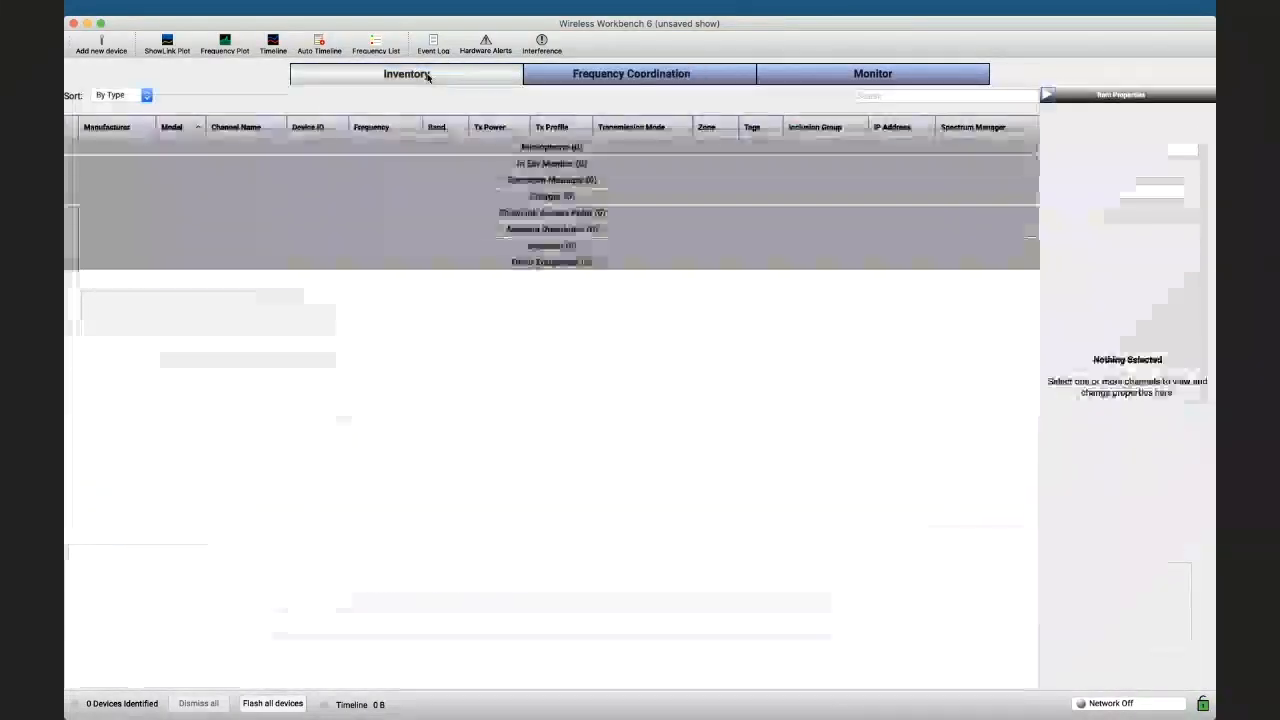
click(100, 42)
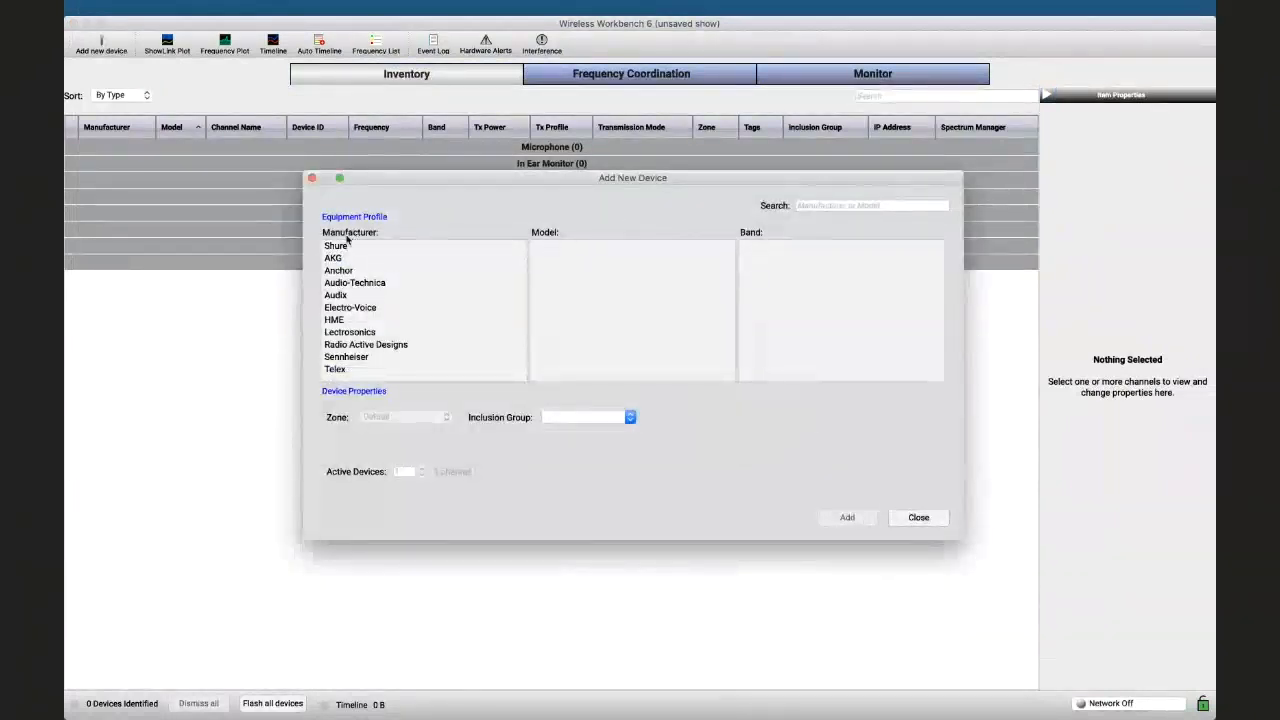
click(333, 246)
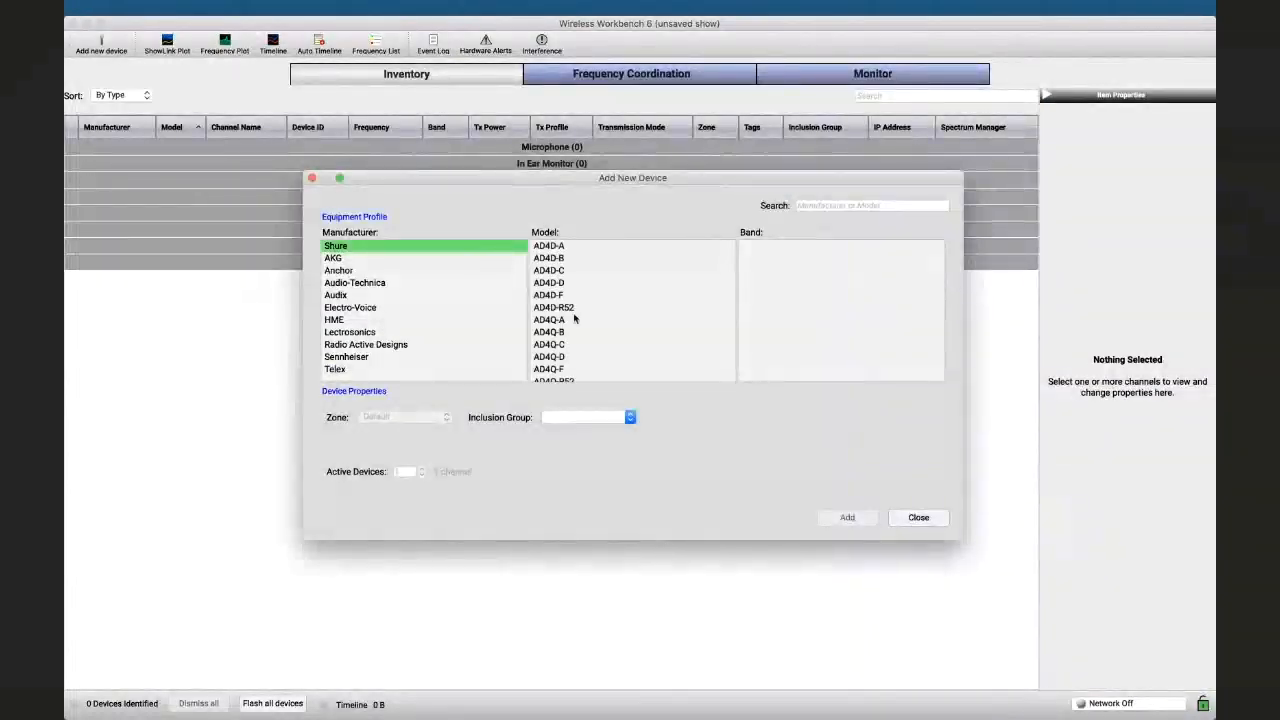
scroll(576, 292, down, 5)
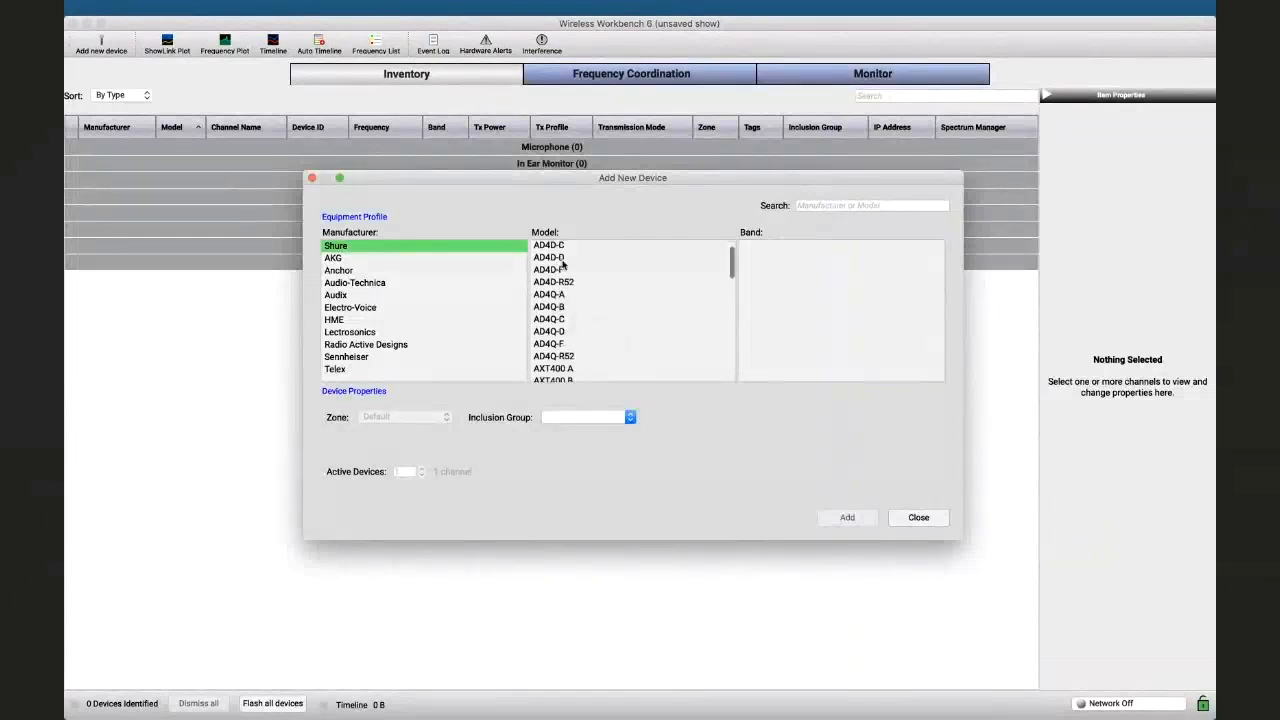
scroll(563, 264, down, 3)
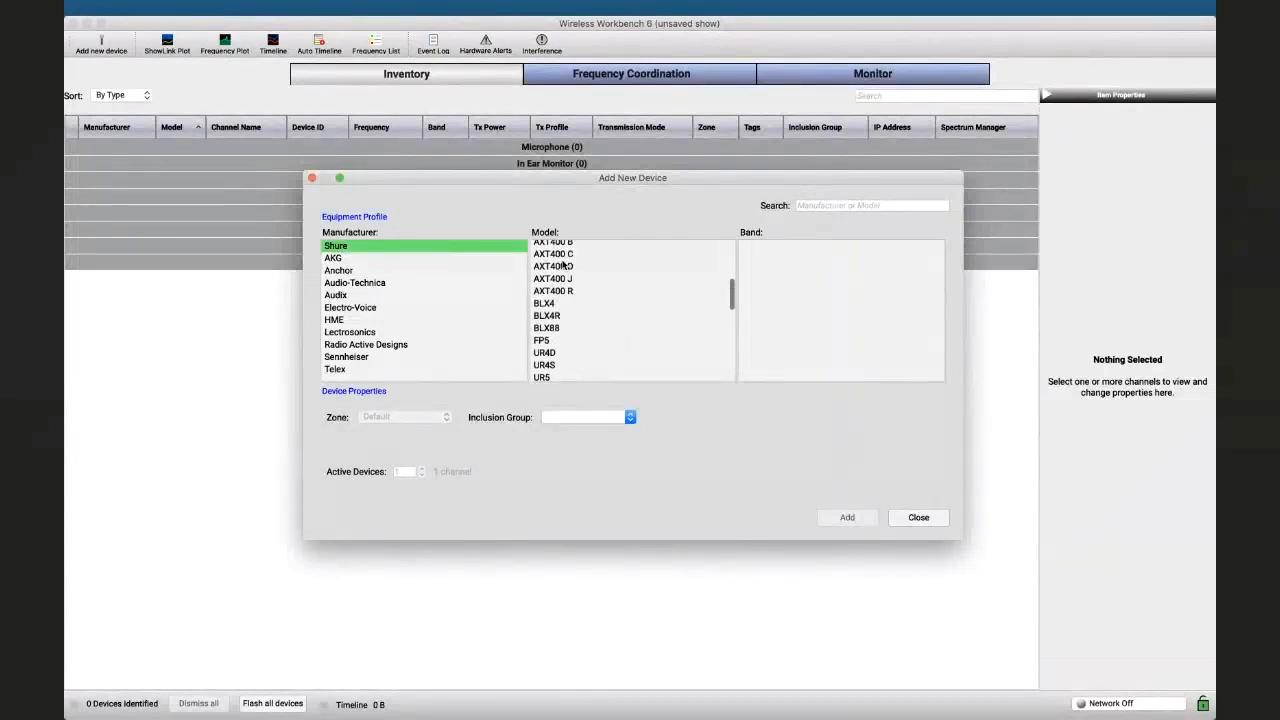
scroll(563, 264, up, 5)
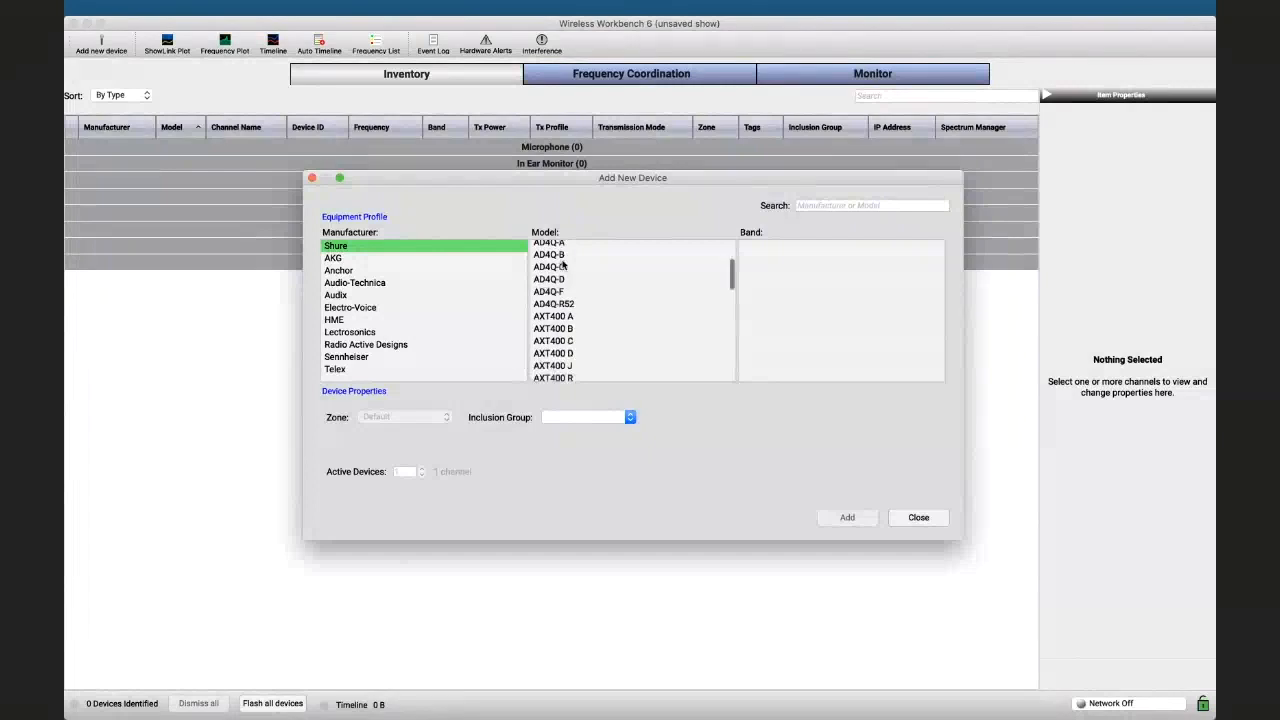
scroll(563, 264, down, 10)
scroll(563, 264, down, 3)
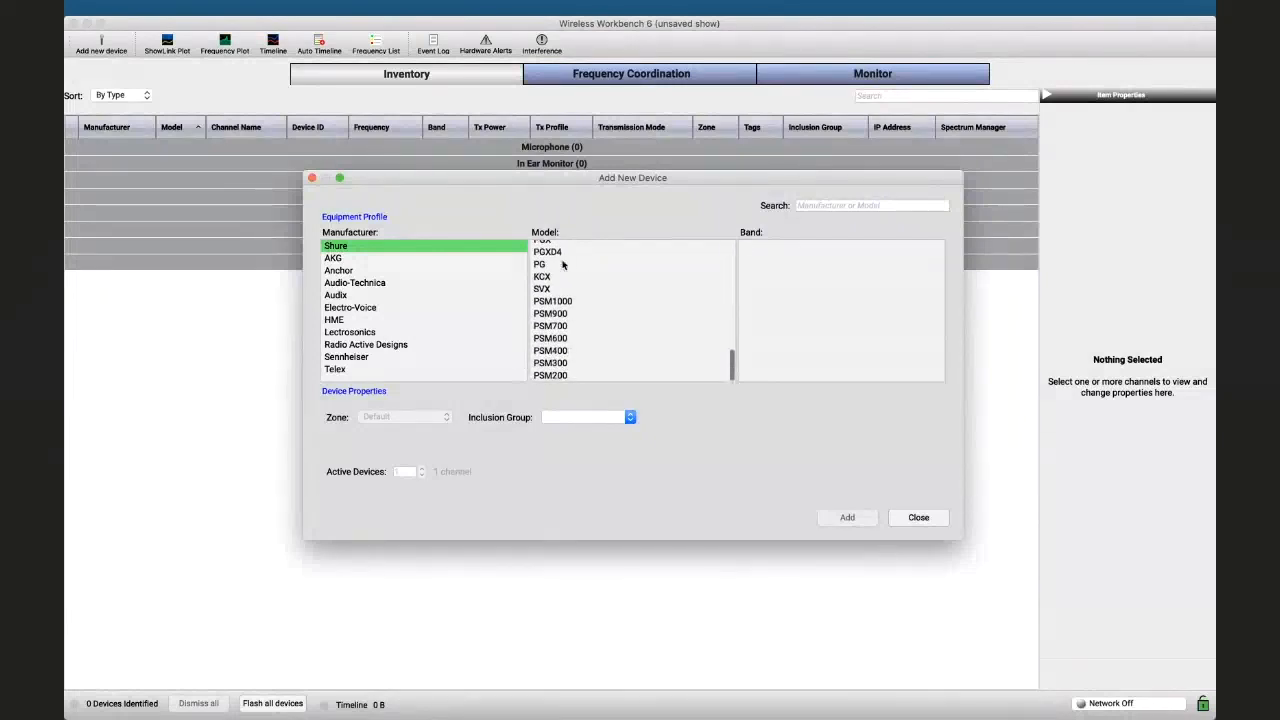
scroll(563, 264, up, 2)
scroll(563, 264, up, 2)
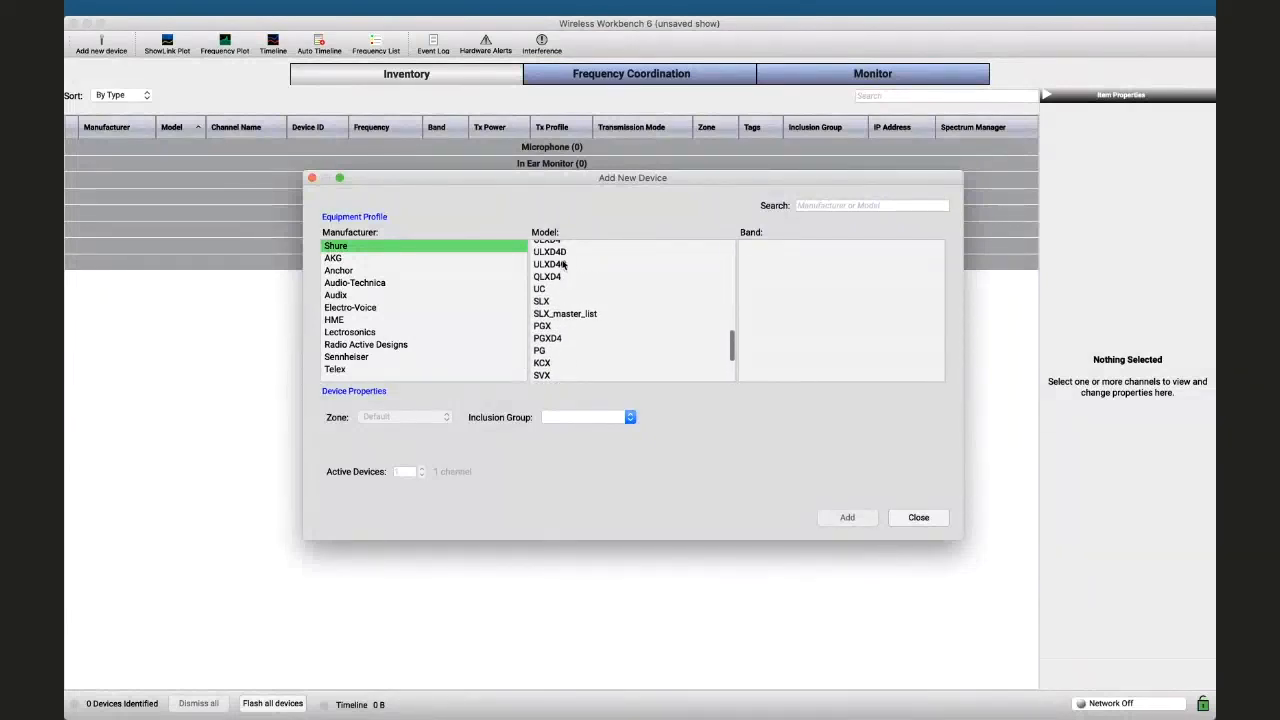
click(550, 277)
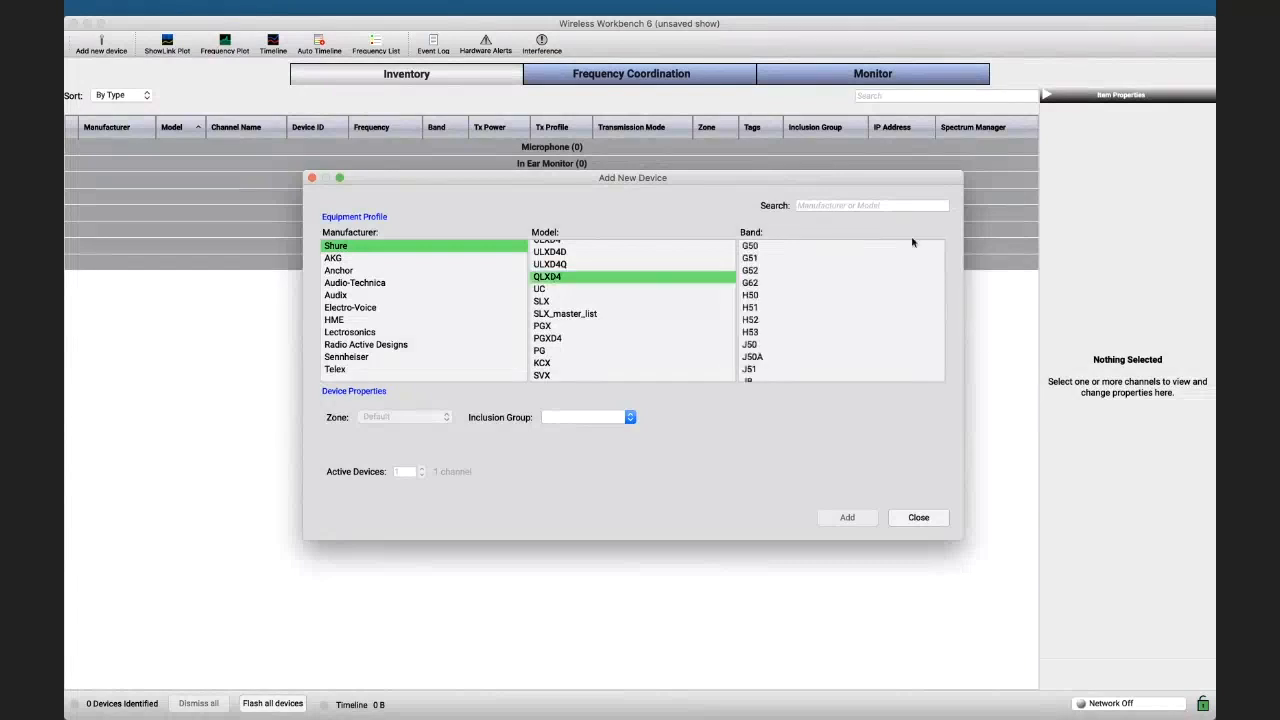
click(751, 259)
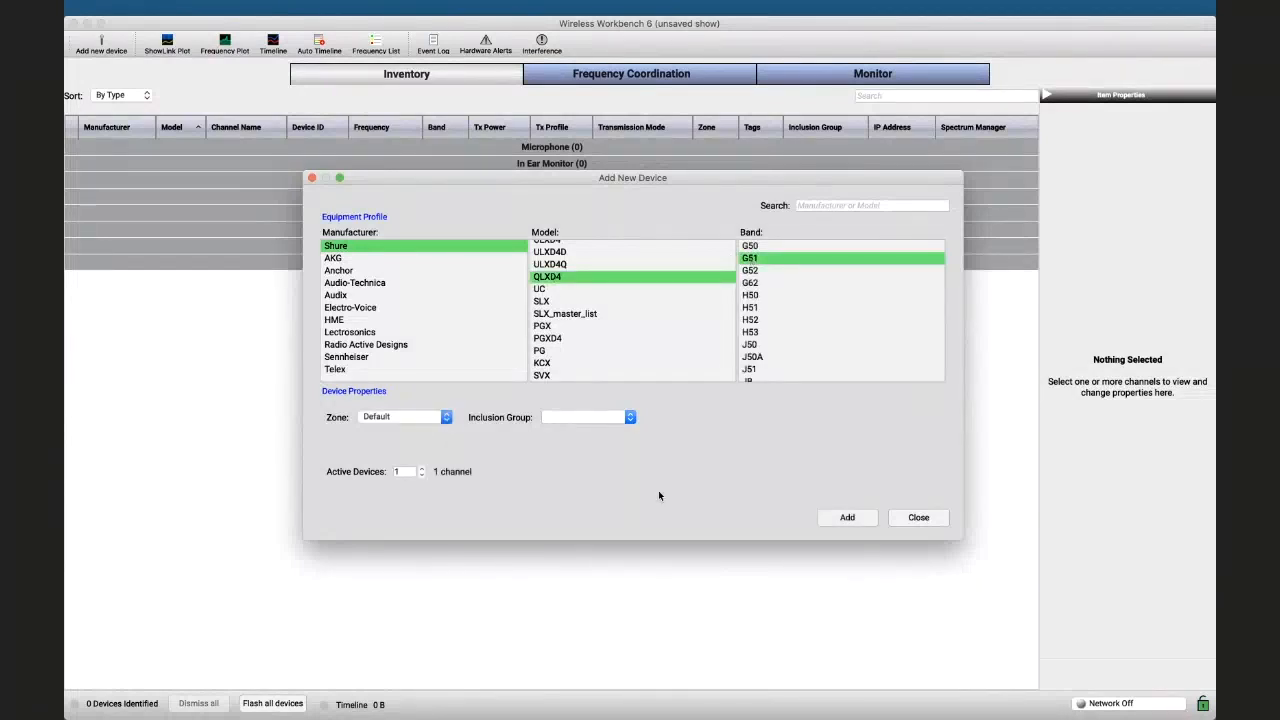
Assign the new device to the Exercise inclusion group, set 16 active devices, and add them to the inventory
click(580, 418)
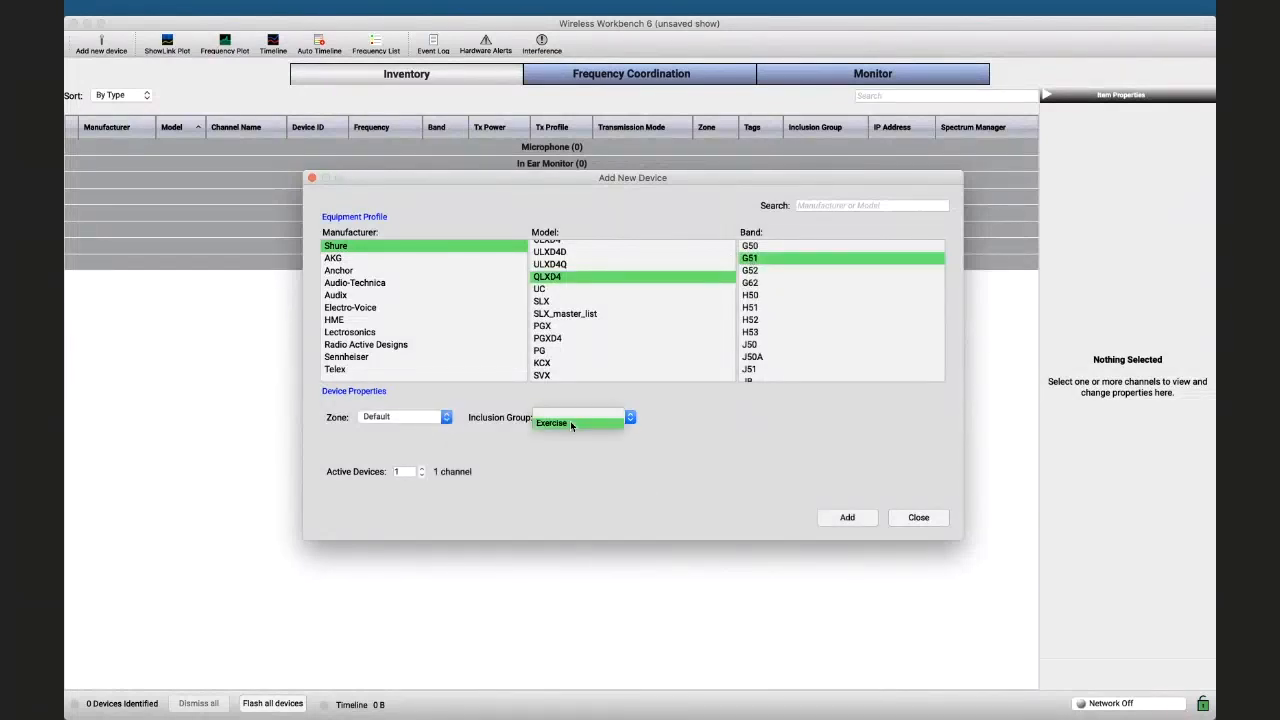
click(571, 423)
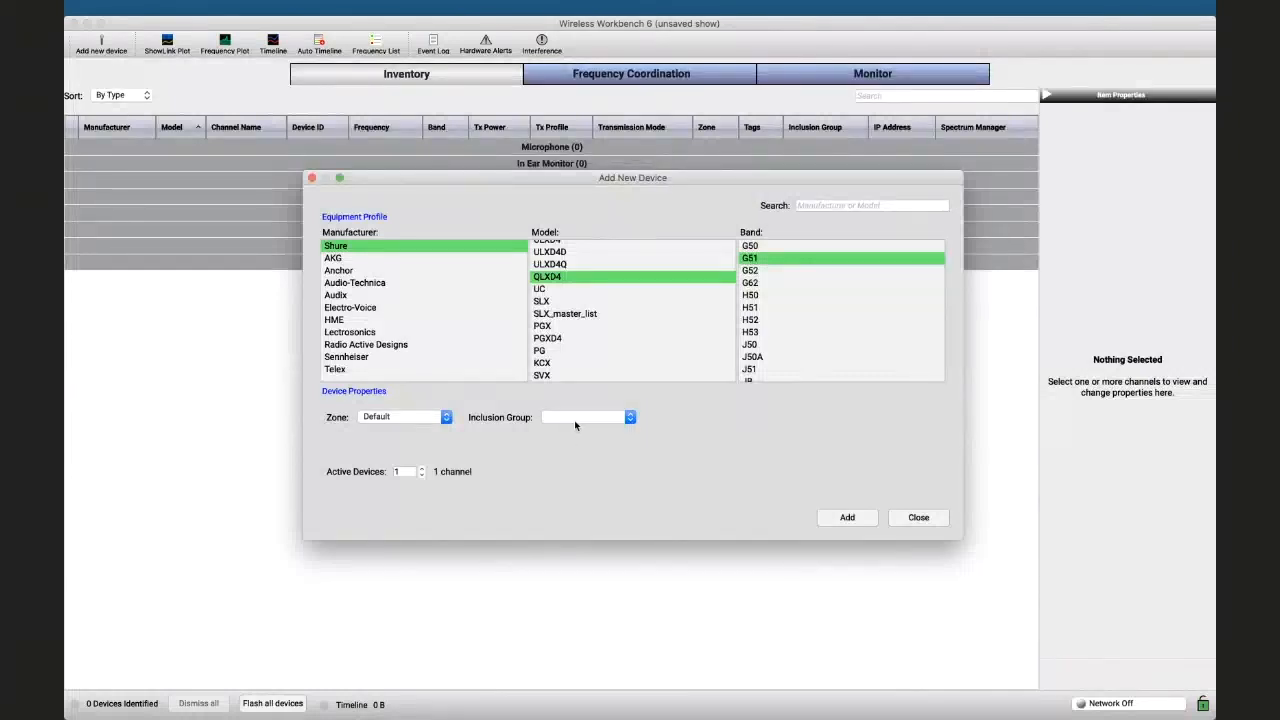
click(574, 422)
click(574, 427)
double_click(404, 470)
text(16)
click(846, 518)
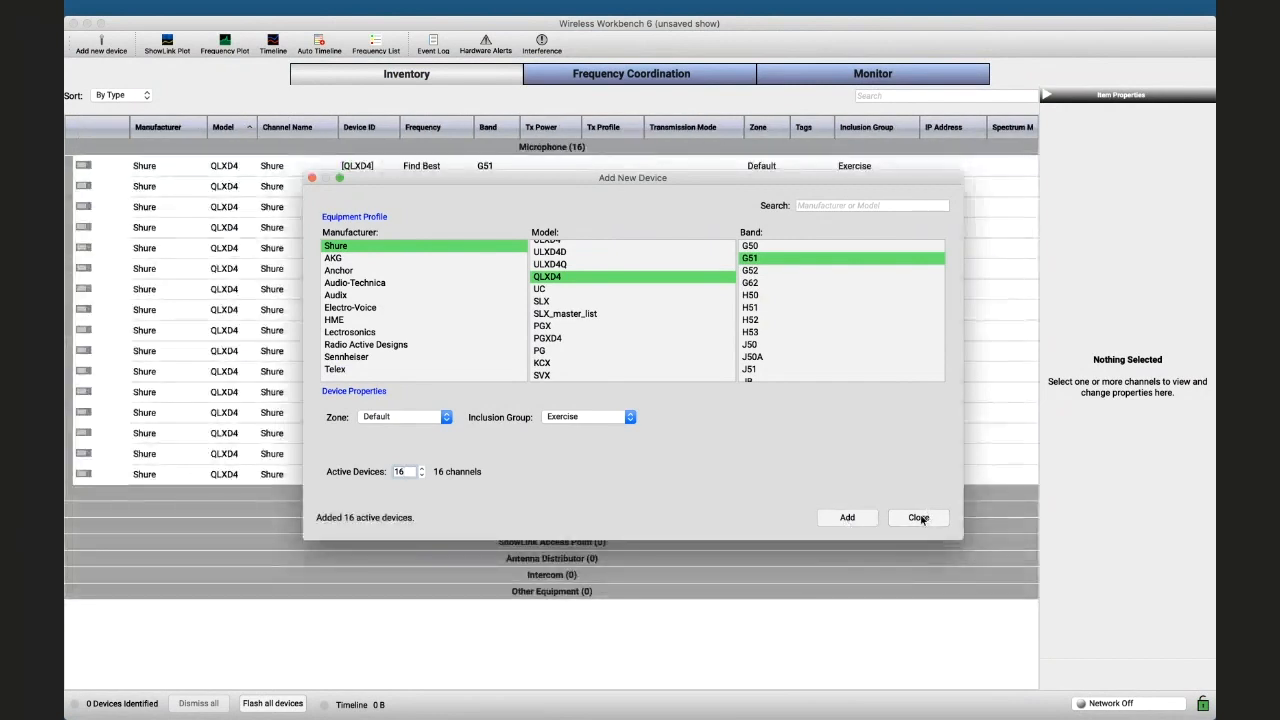
click(918, 517)
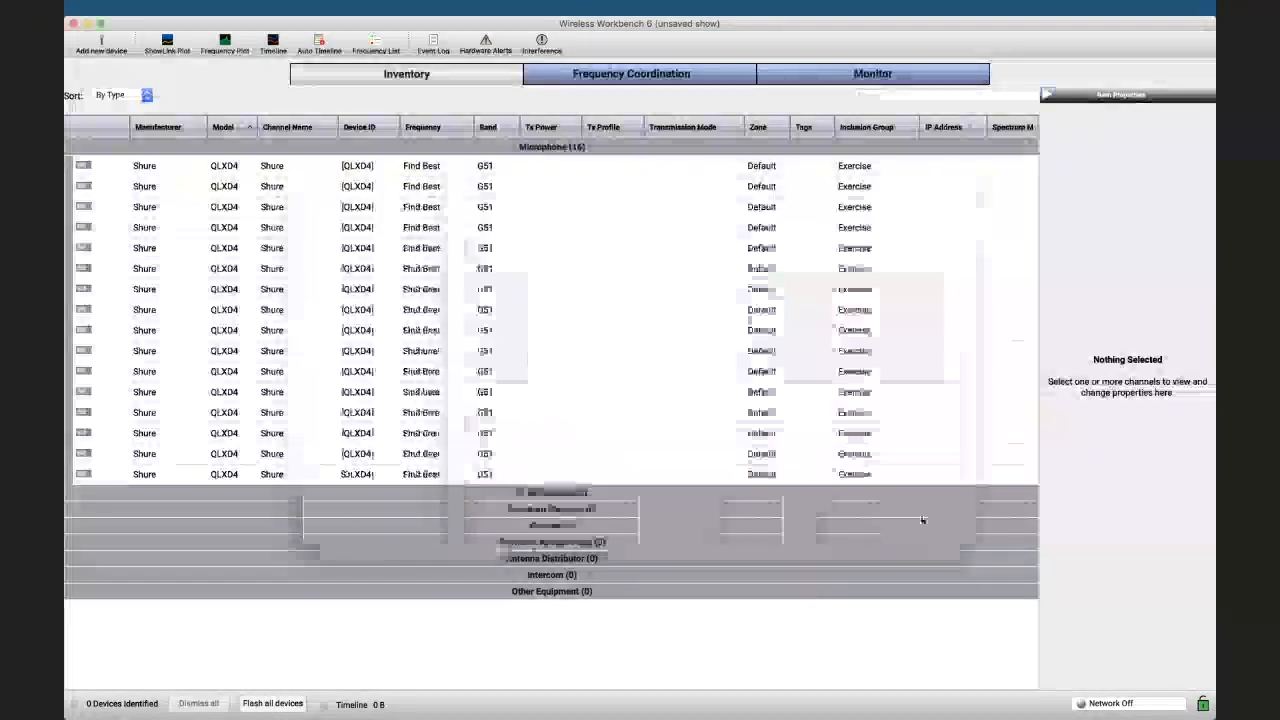
Assign the first five QLXD4 channels in the inventory to the Room 1 zone and apply the change
click(270, 170)
key(shift+Down)
key(shift+Down)
key(shift+Down)
key(shift+Down)
key(shift+Down)
key(shift+Down)
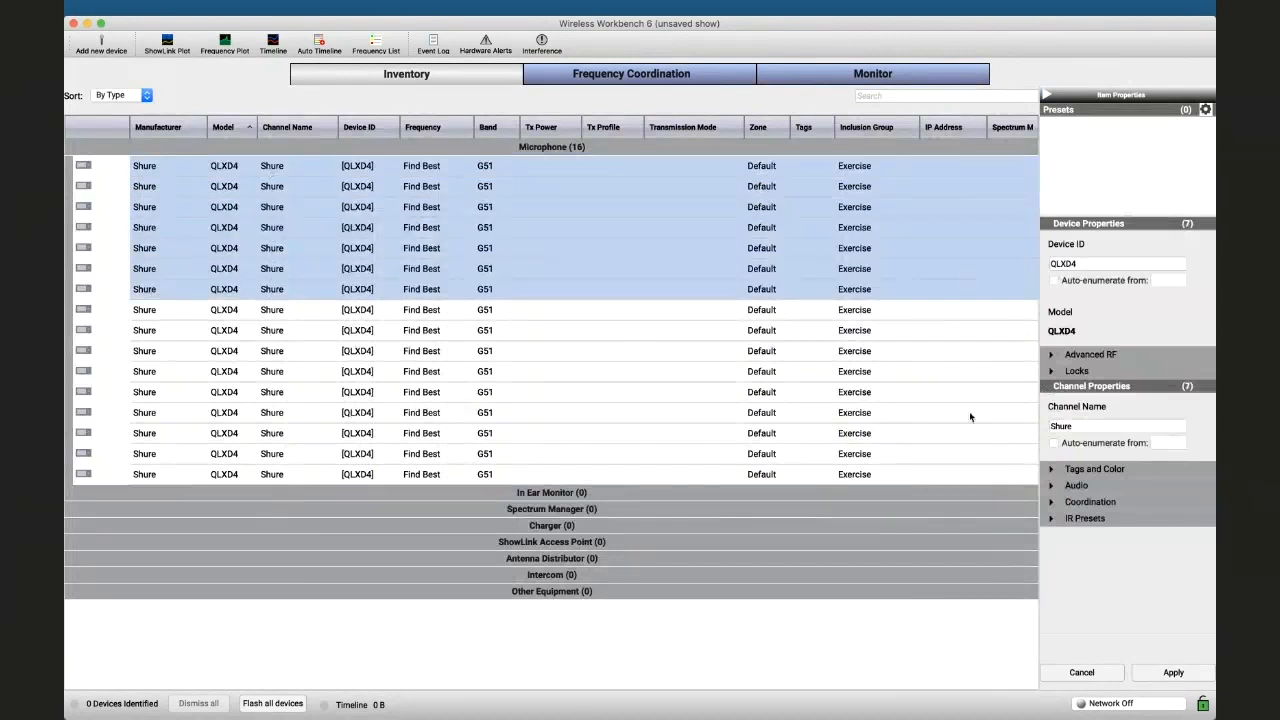
key(shift+Up)
key(shift+Up)
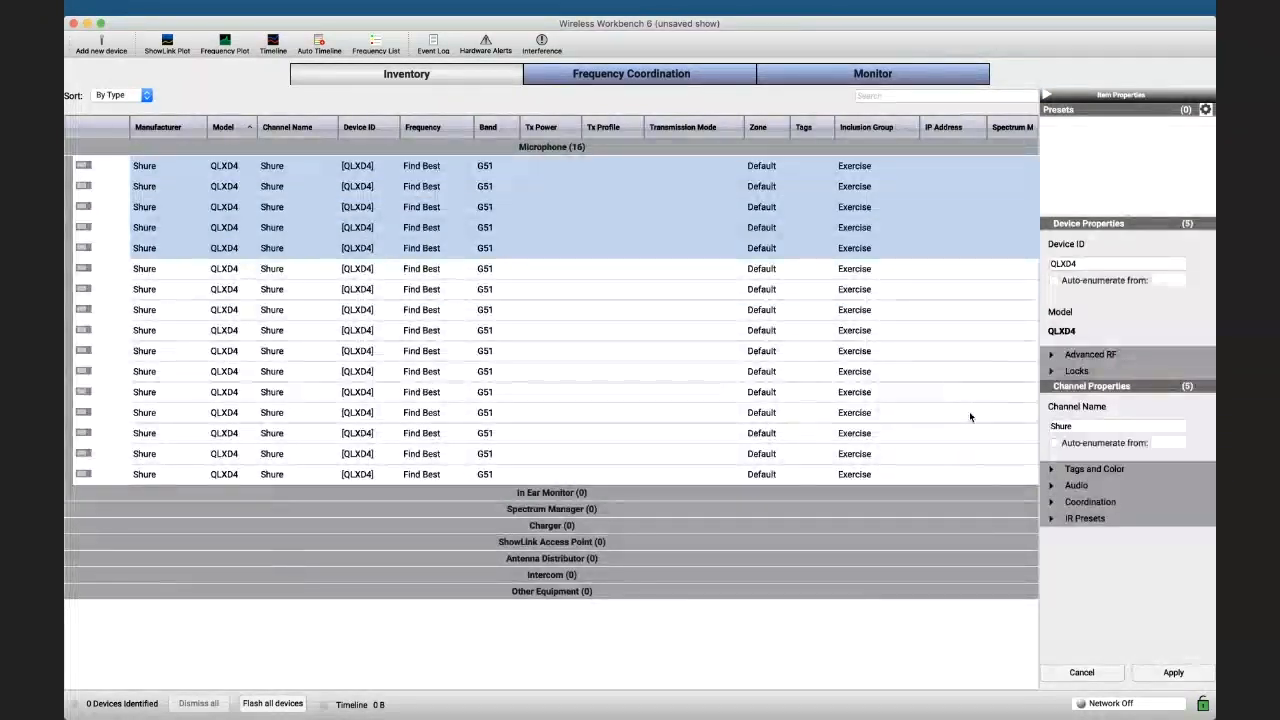
click(1068, 510)
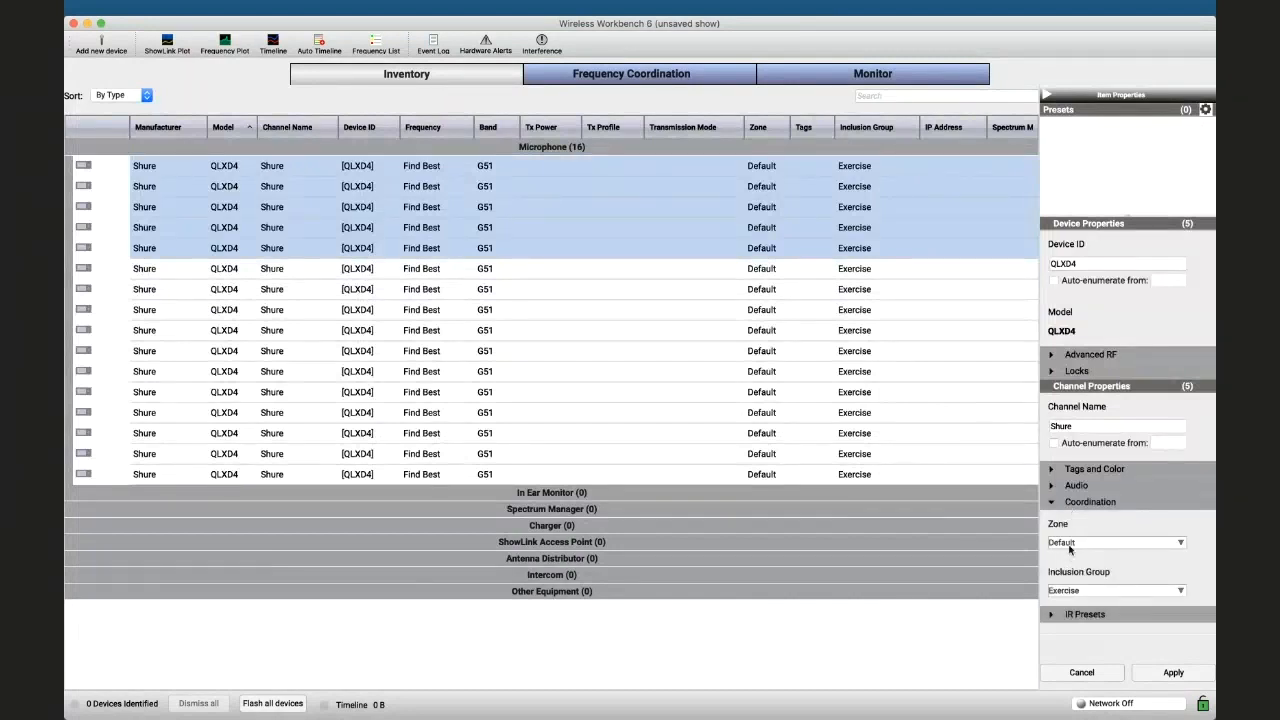
click(1068, 542)
click(1069, 553)
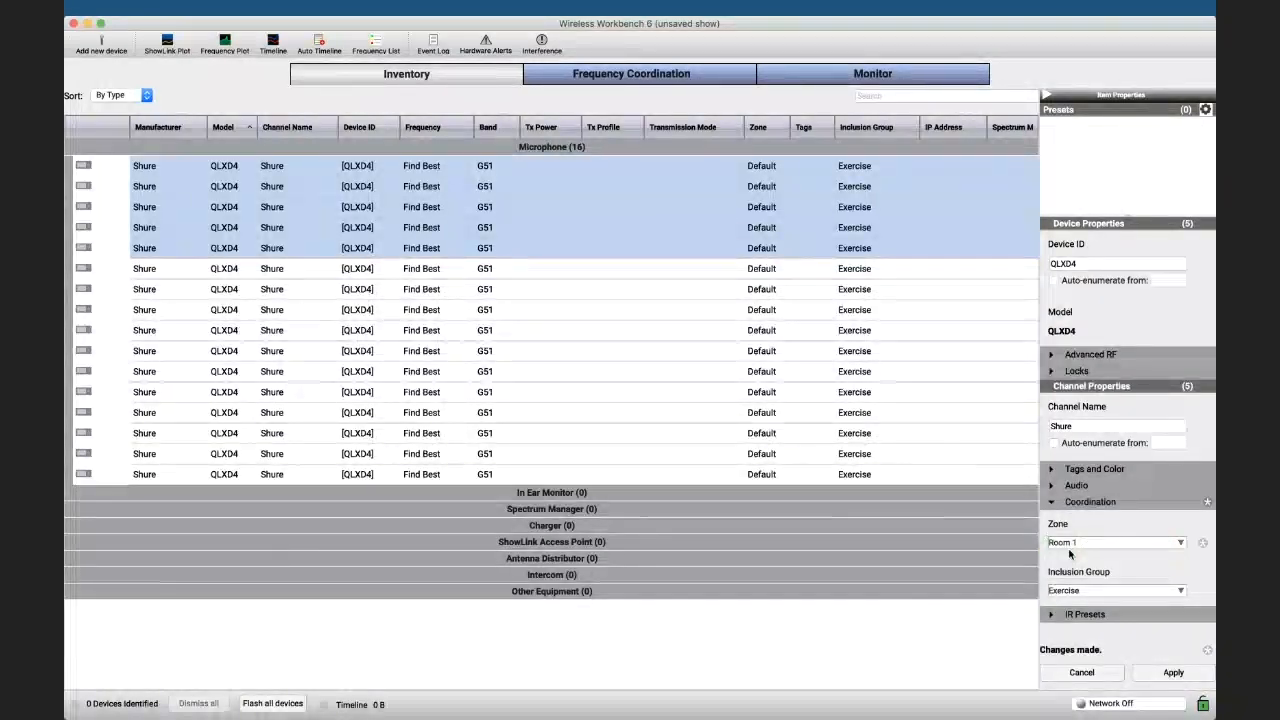
click(1154, 680)
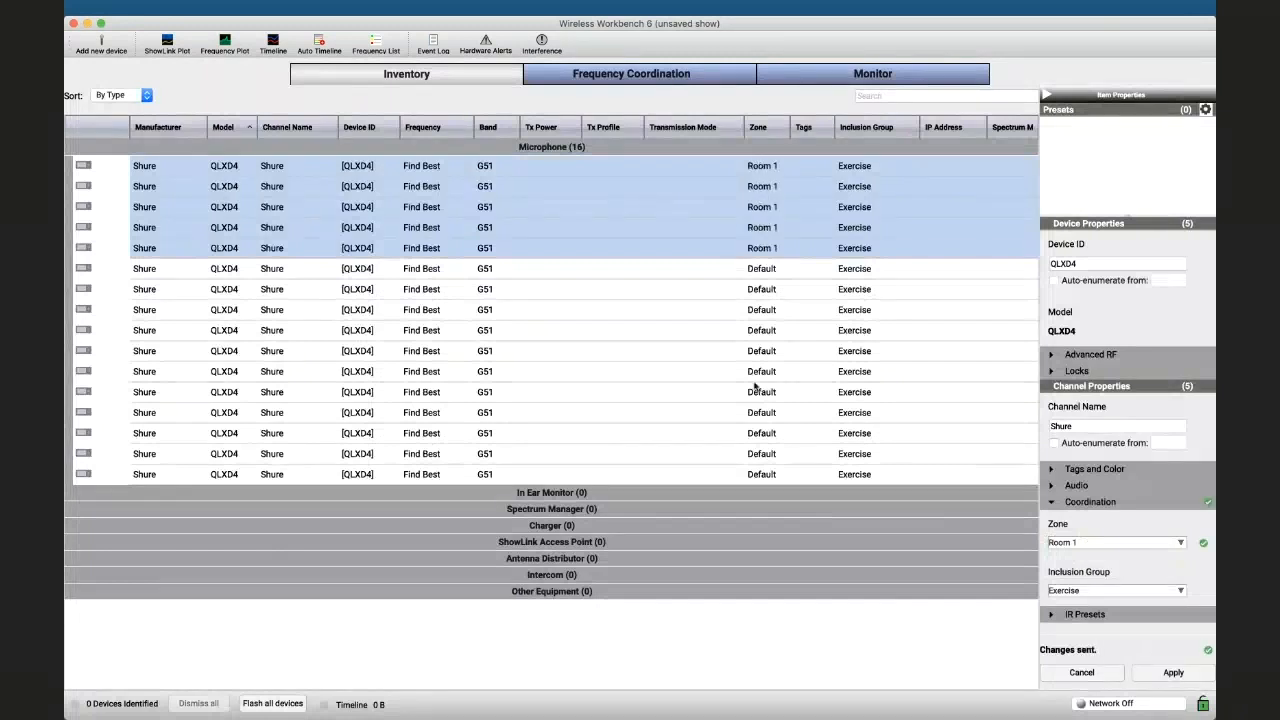
Assign the next seven QLXD4 channels, directly below the Room 1 channels, to the Room 2 zone and apply the change
click(661, 266)
key(shift+Down)
key(shift+Down)
key(shift+Down)
key(shift+Down)
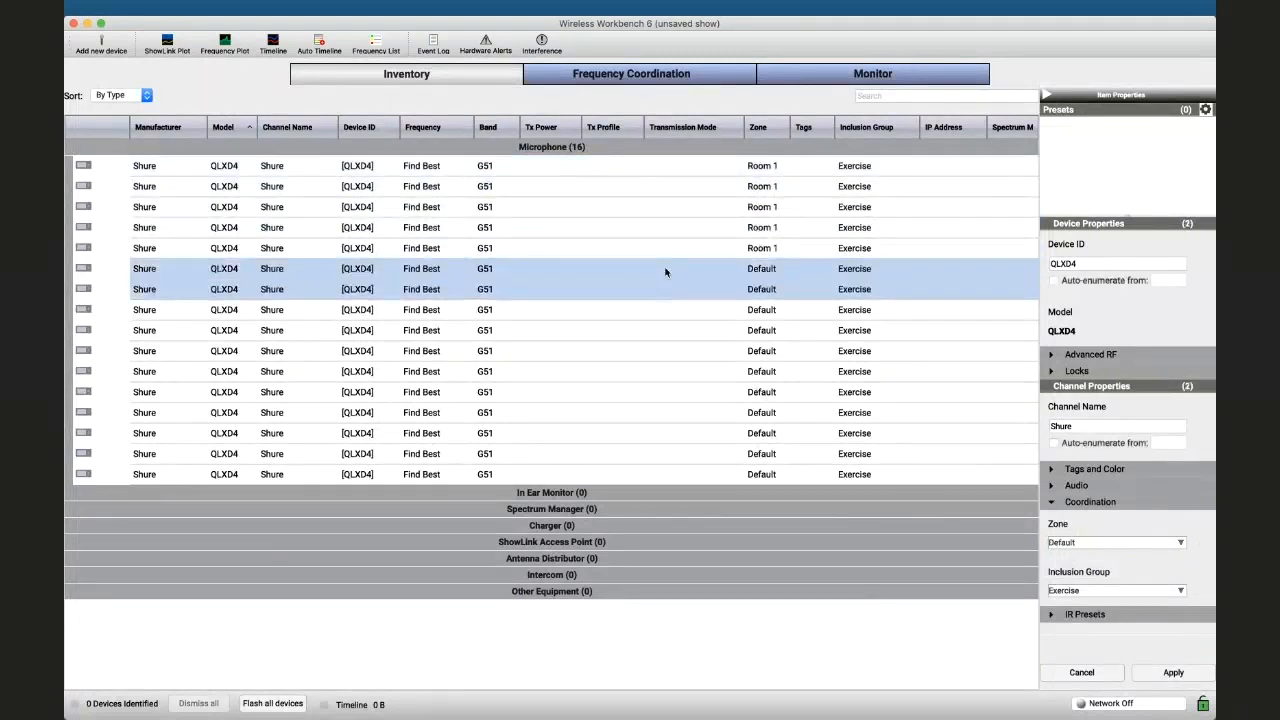
key(shift+Down)
key(shift+Down)
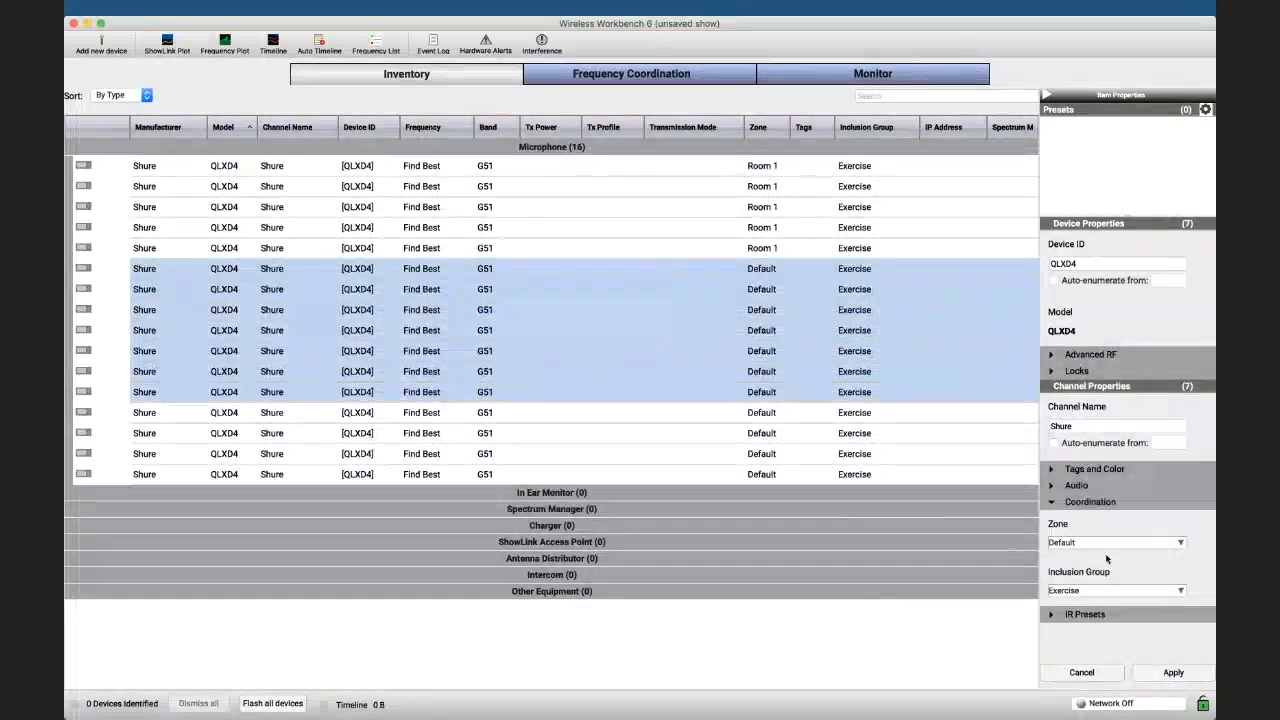
click(1106, 545)
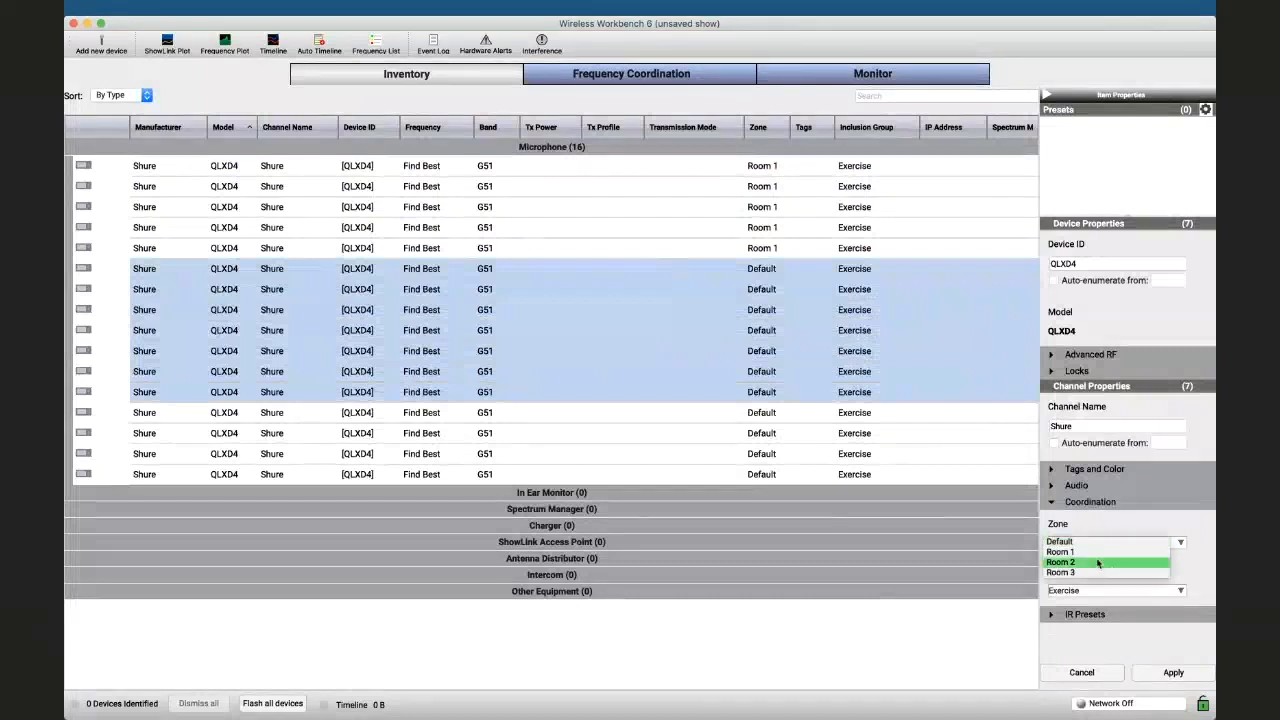
click(1100, 564)
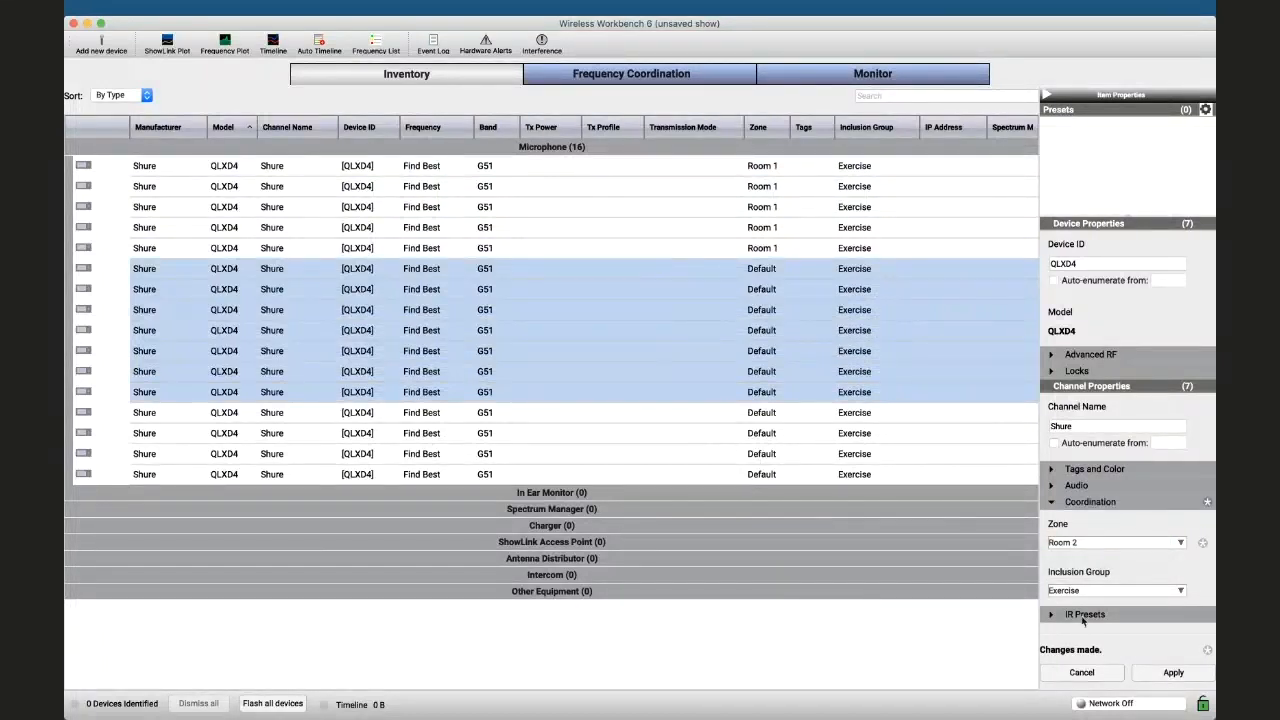
click(1172, 673)
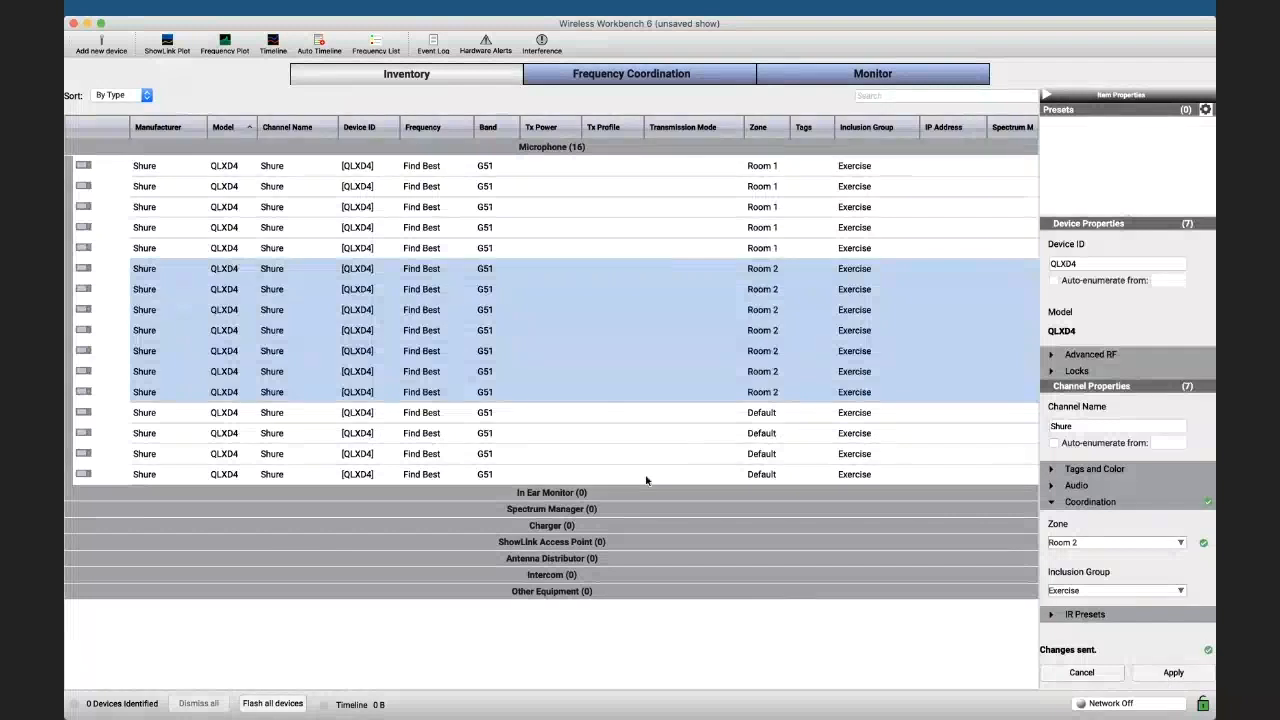
Assign the last four QLXD4 channels still in the Default zone to Room 3 and apply the change
click(630, 415)
key(shift+Down)
key(shift+Down)
key(shift+Down)
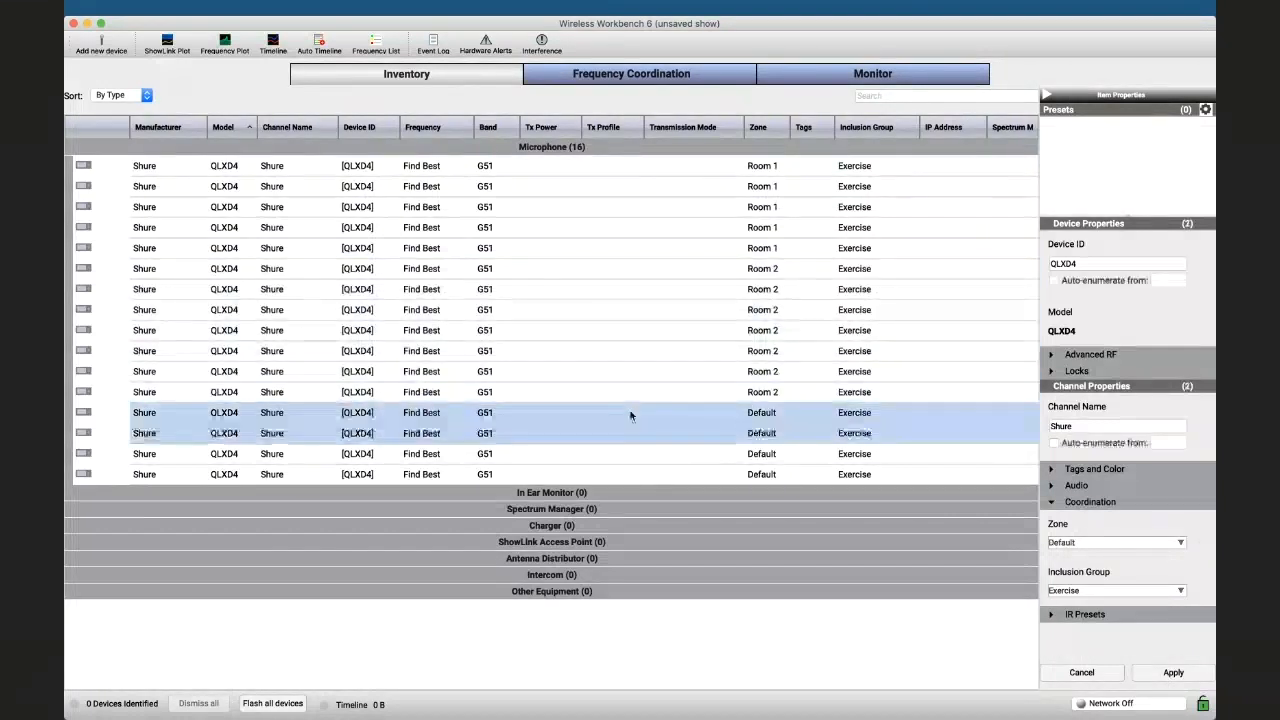
click(1172, 673)
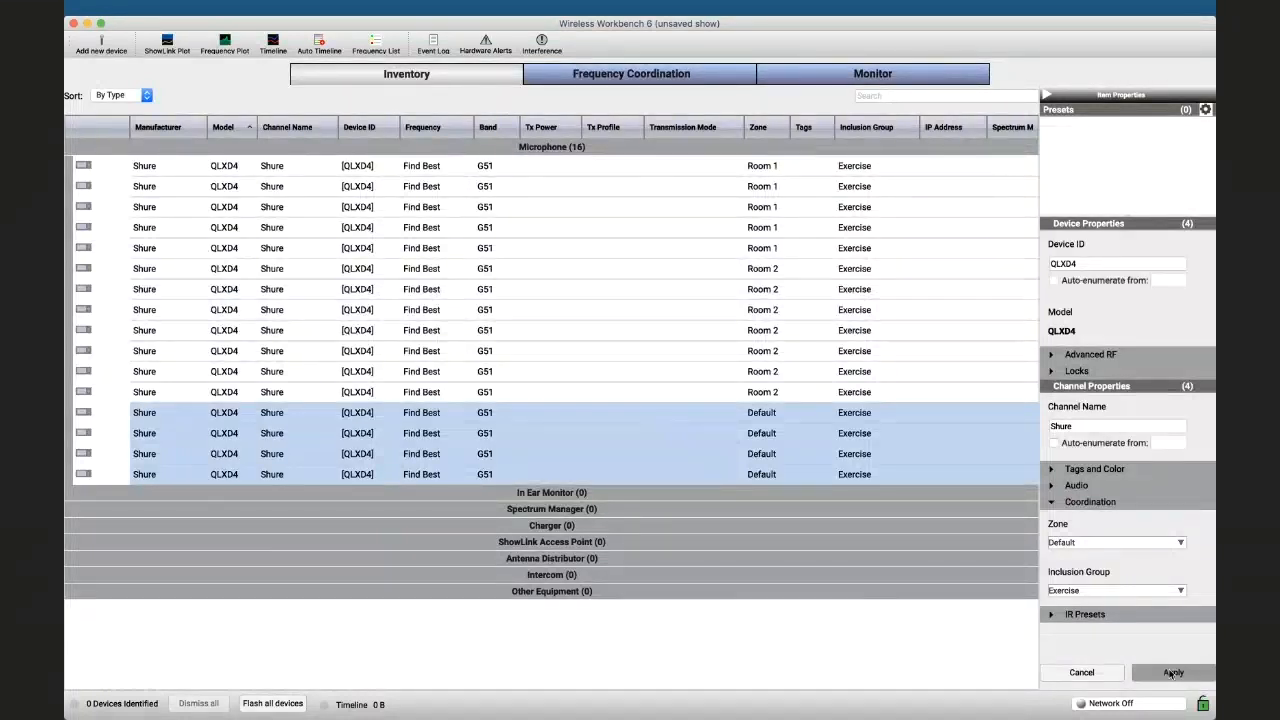
click(1123, 545)
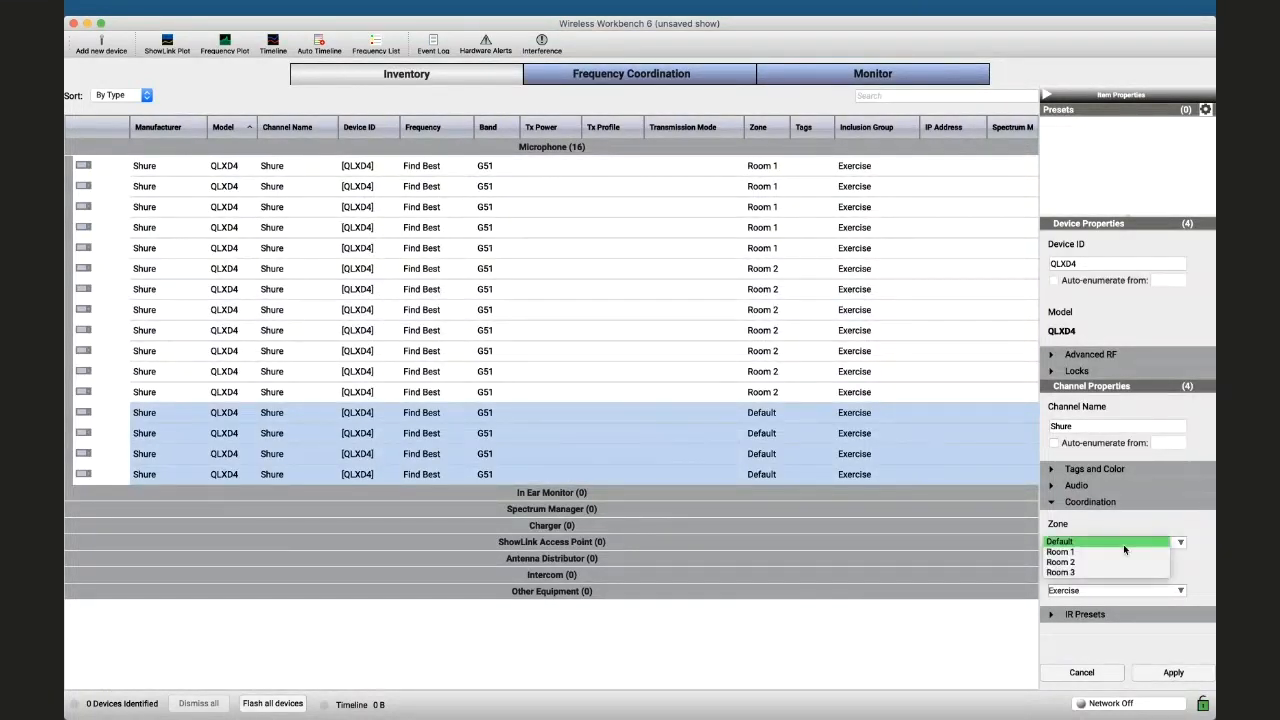
click(1112, 572)
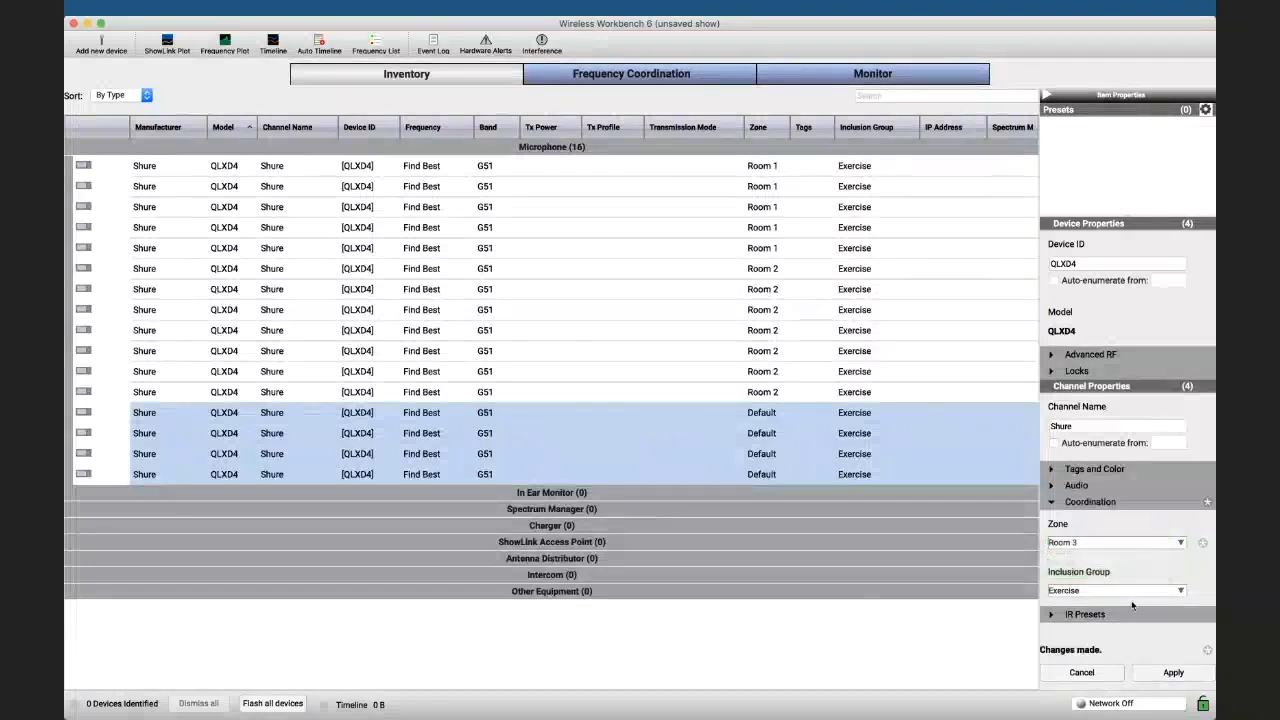
click(1166, 673)
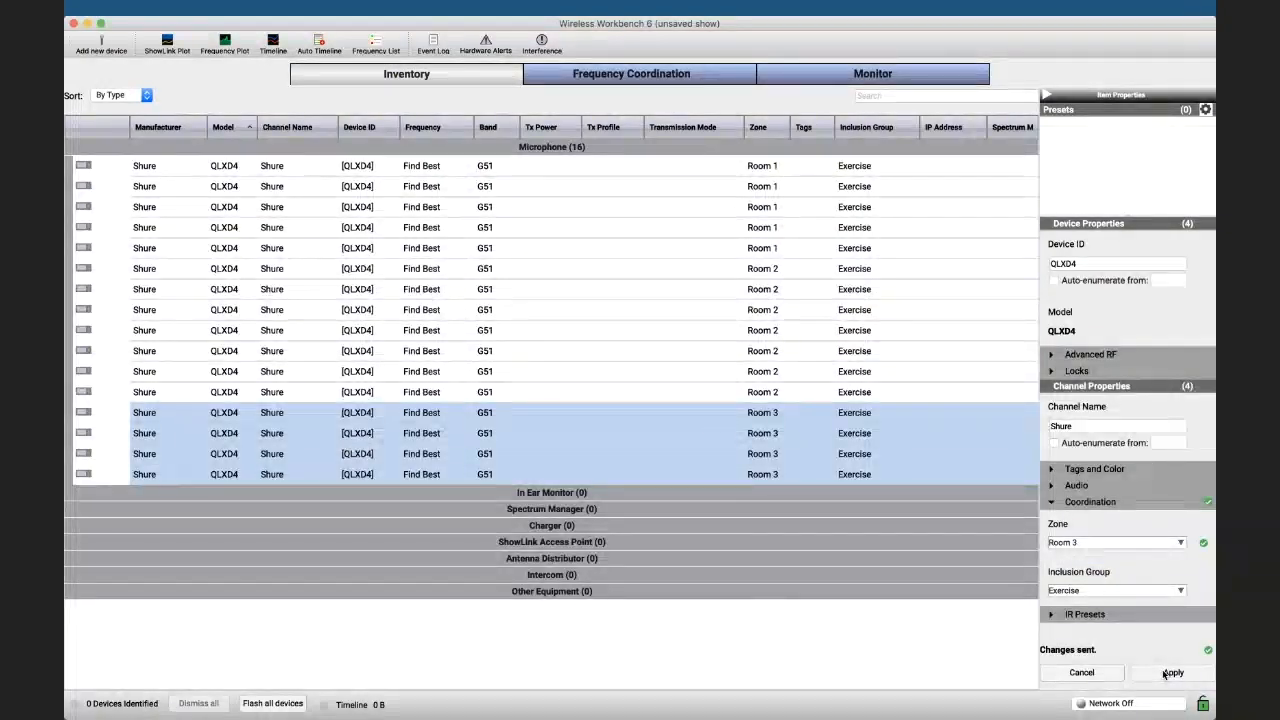
Clear all existing frequencies from the coordination workspace in Frequency Coordination
click(619, 80)
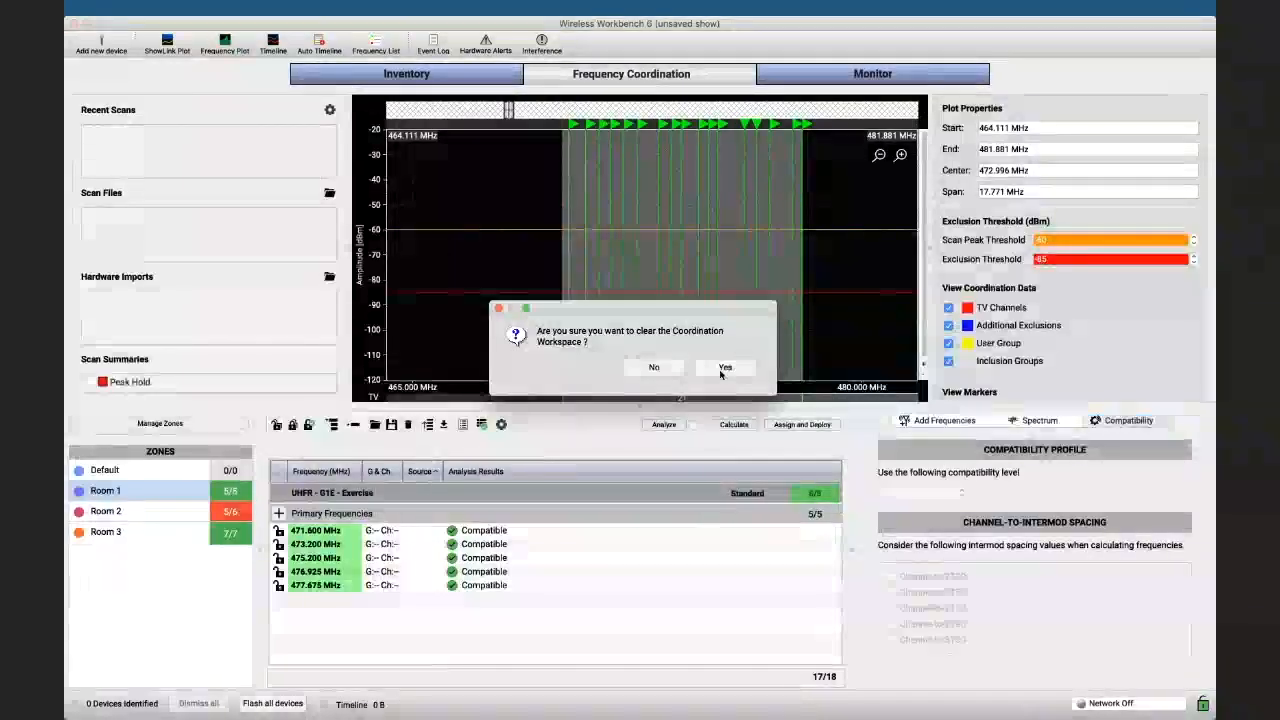
click(725, 367)
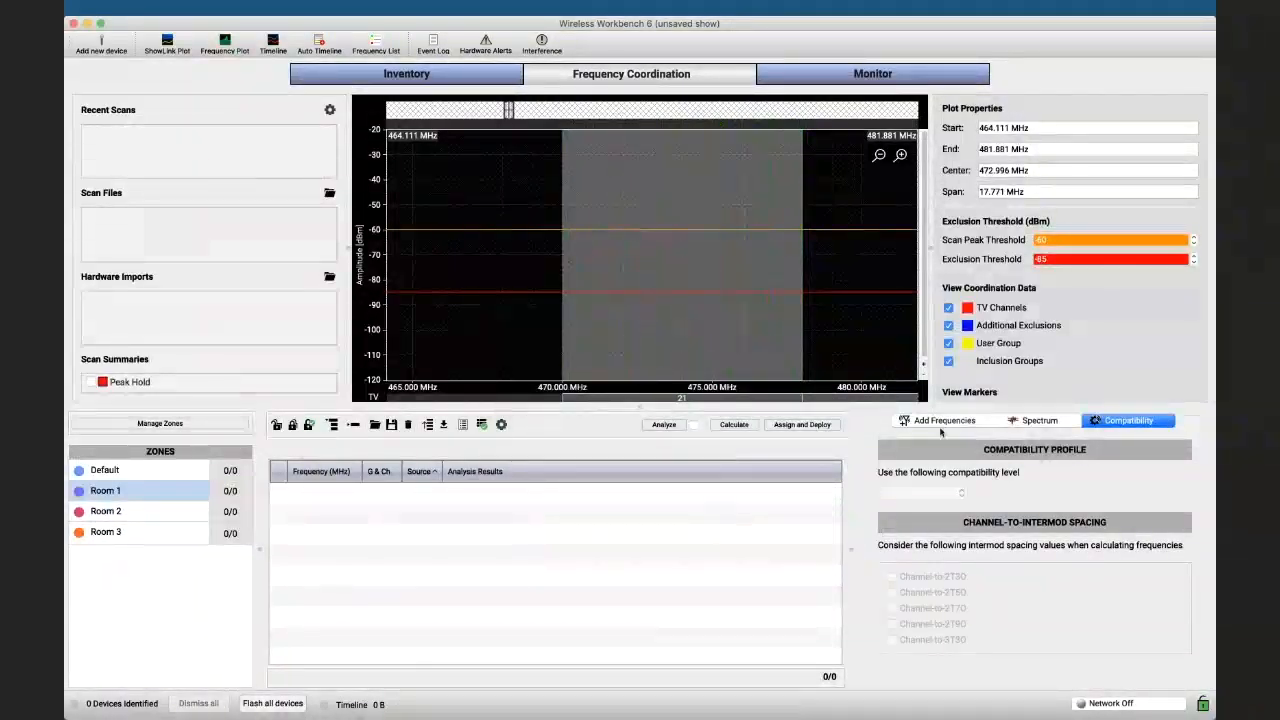
Bring all frequencies from the inventory into the coordination workspace and calculate new frequencies for them
click(944, 420)
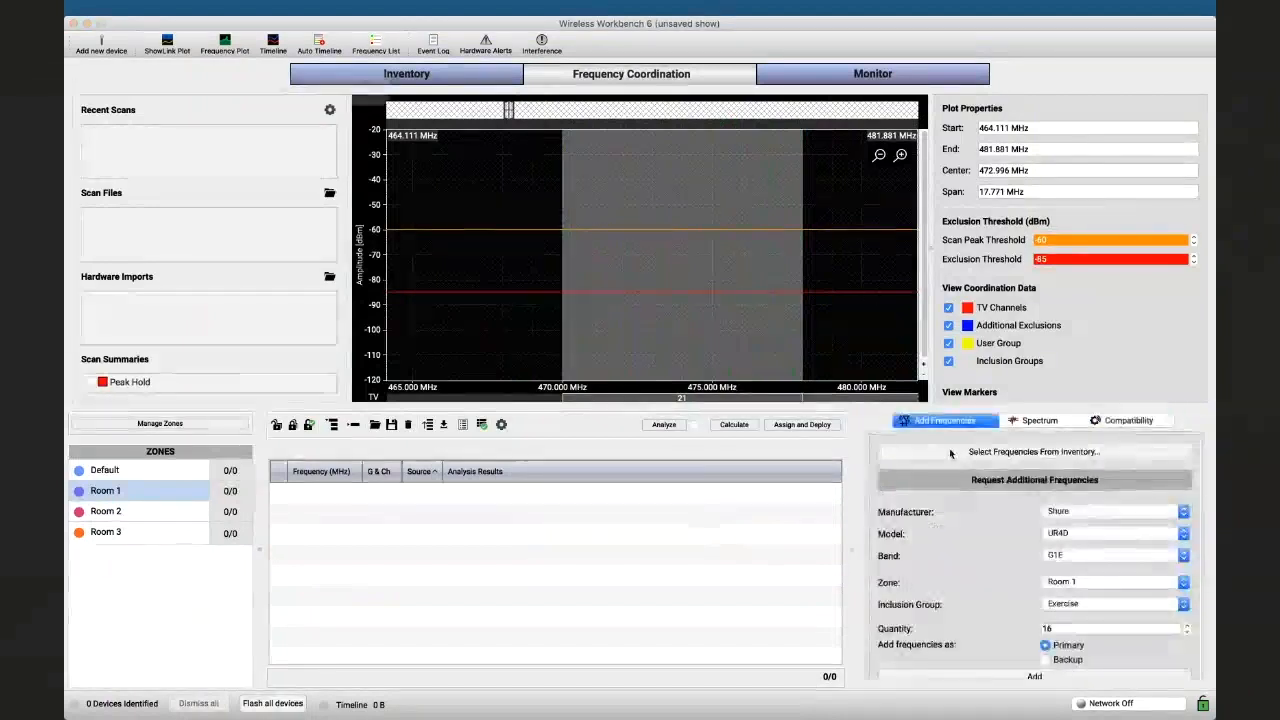
click(949, 451)
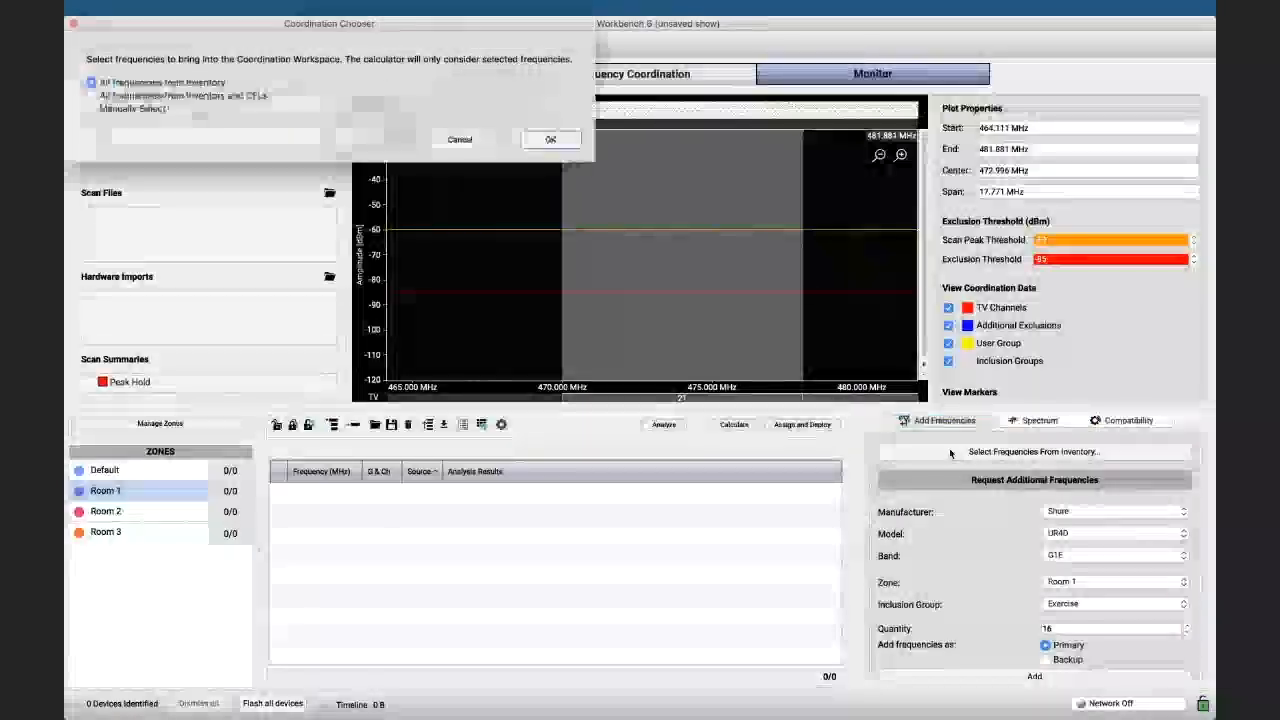
click(553, 140)
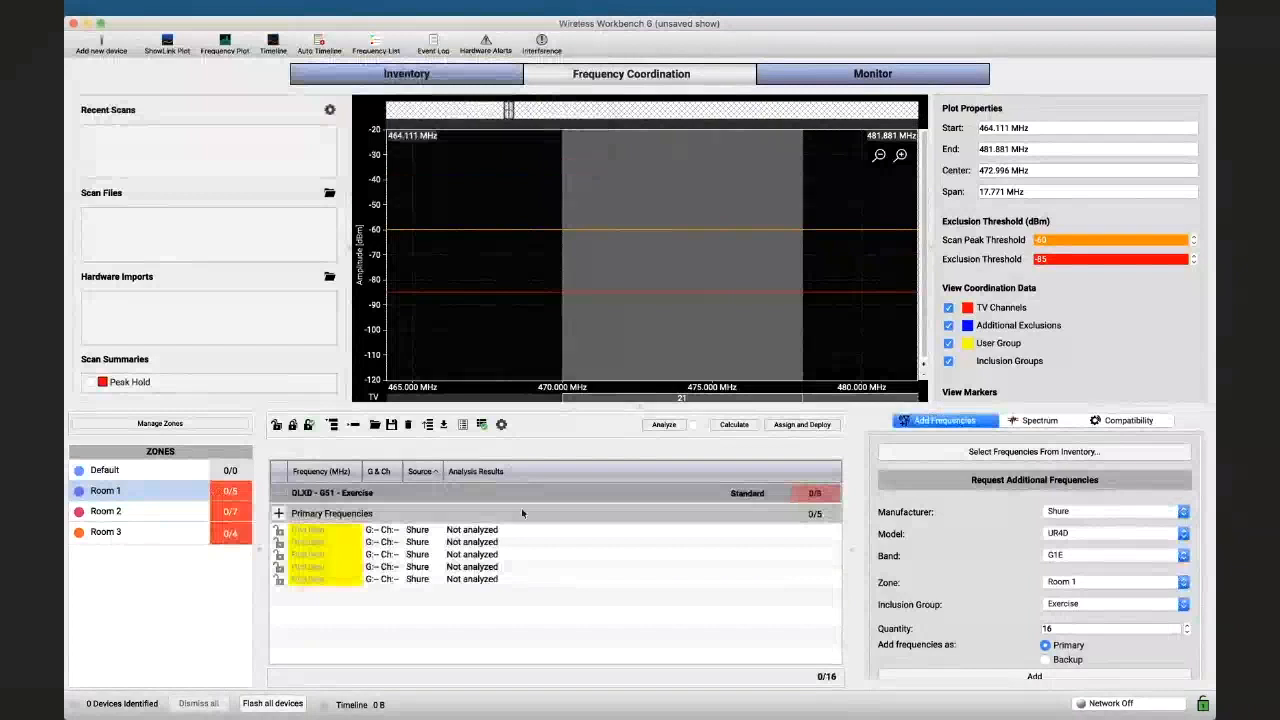
click(734, 425)
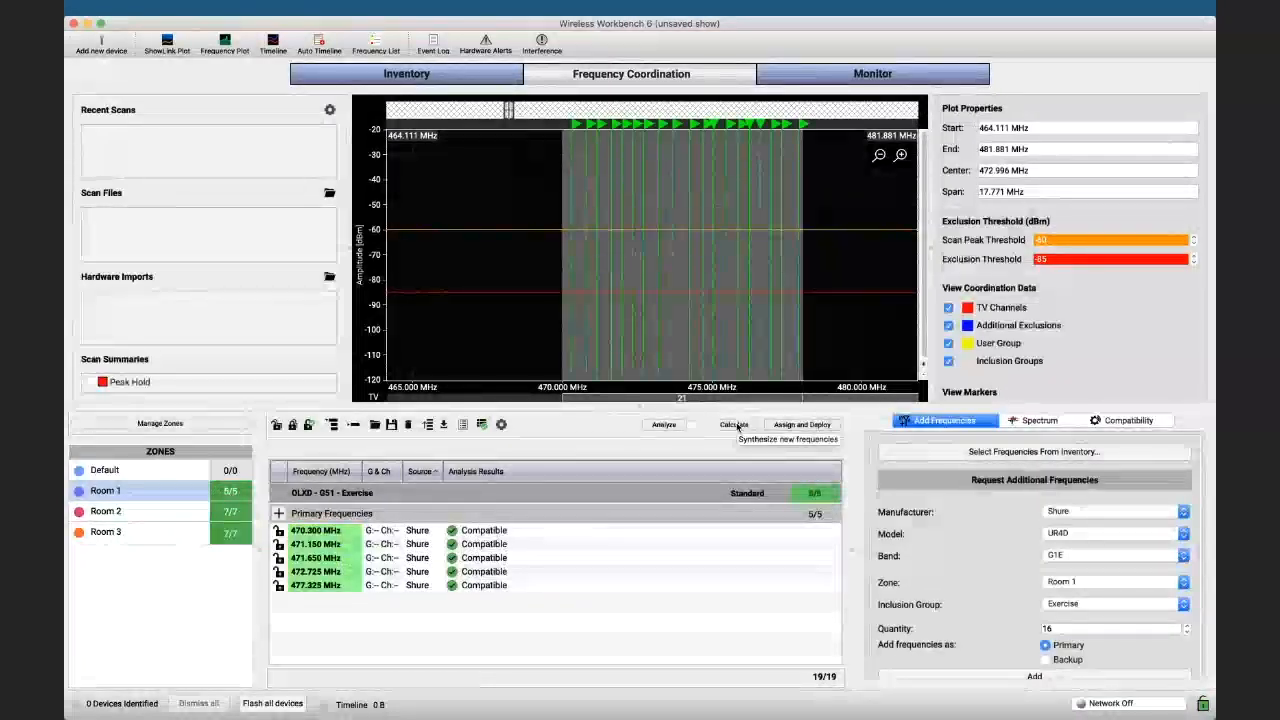
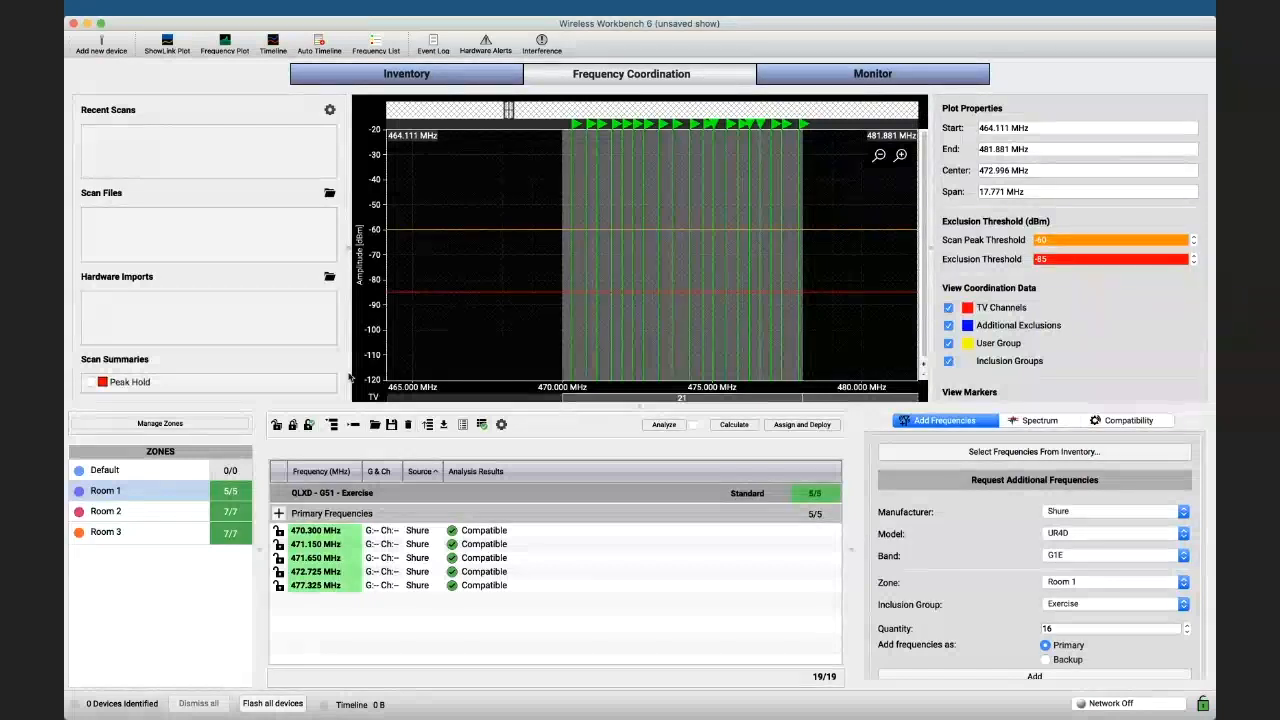
click(332, 12)
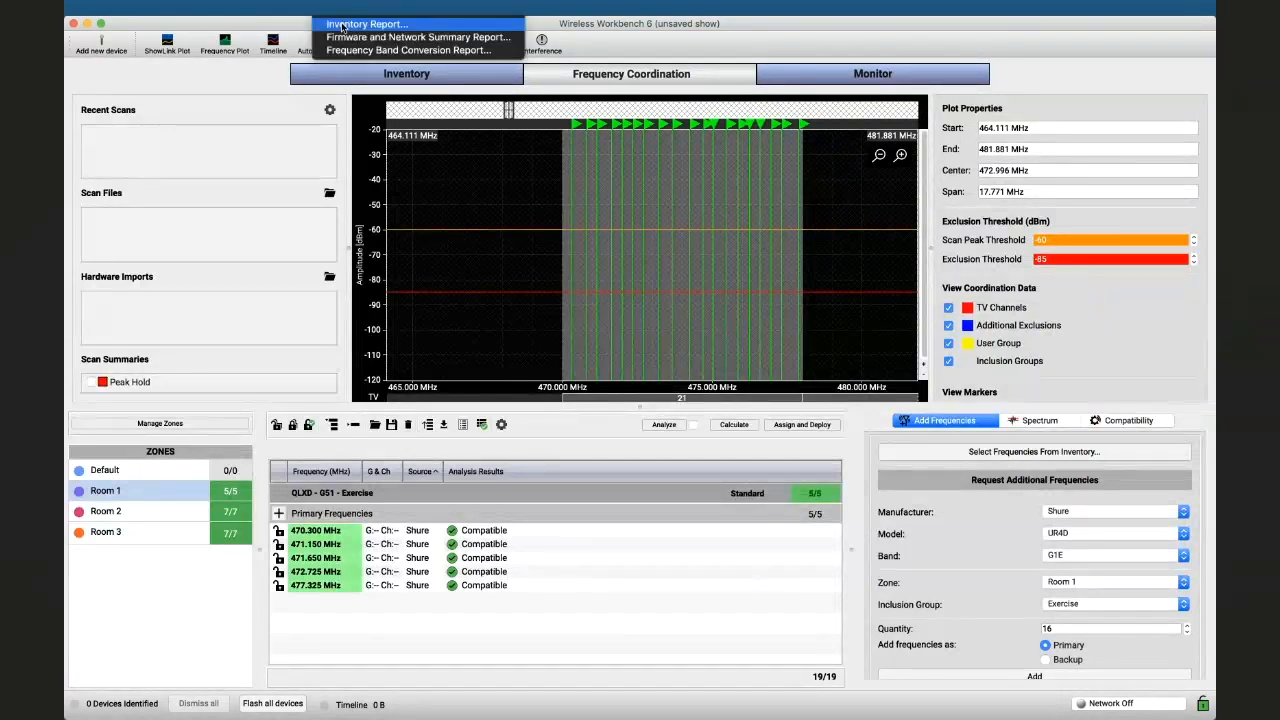
click(341, 25)
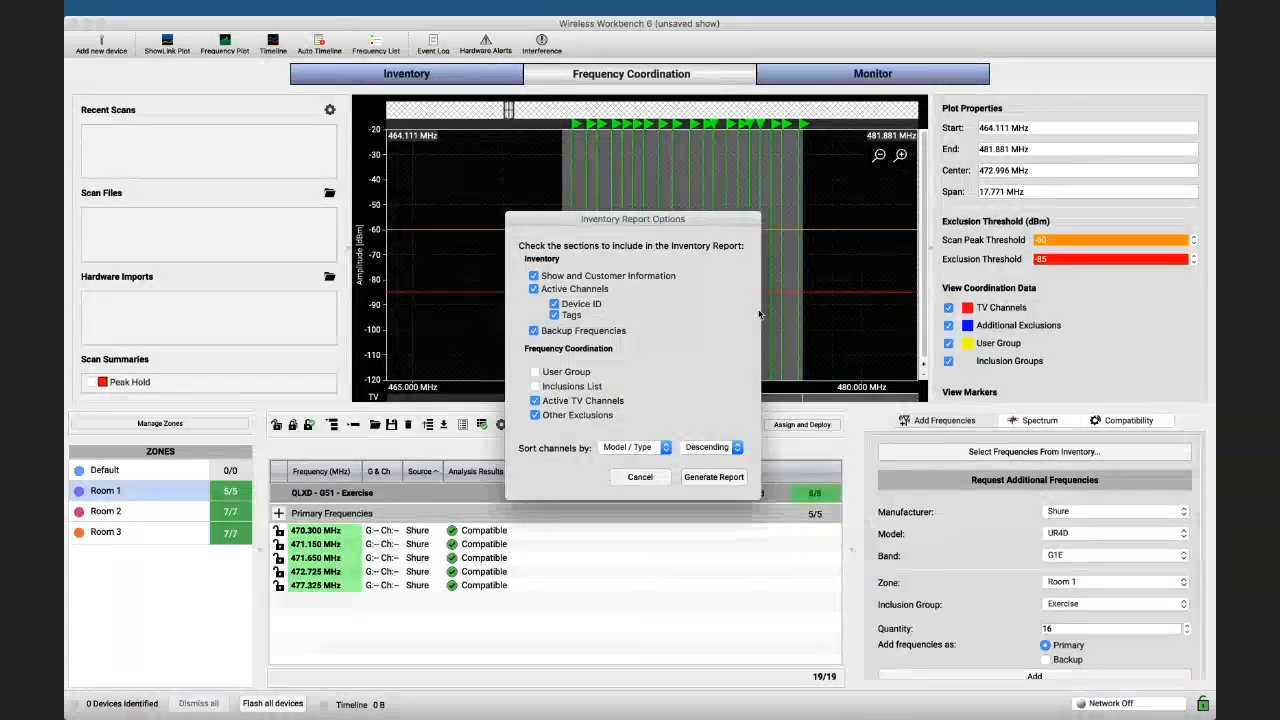
click(640, 478)
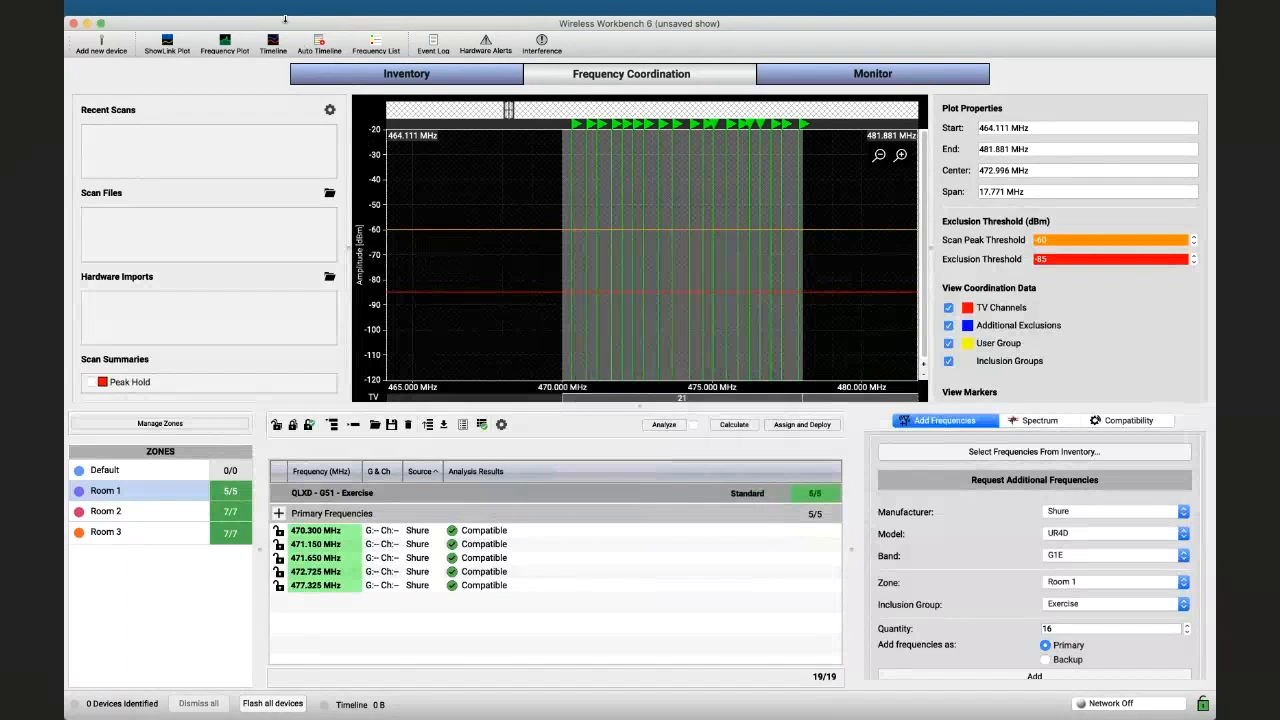
Fill in the show properties with show name Exercise, customer name Myself and the point of contact's first name, and save them
click(222, 15)
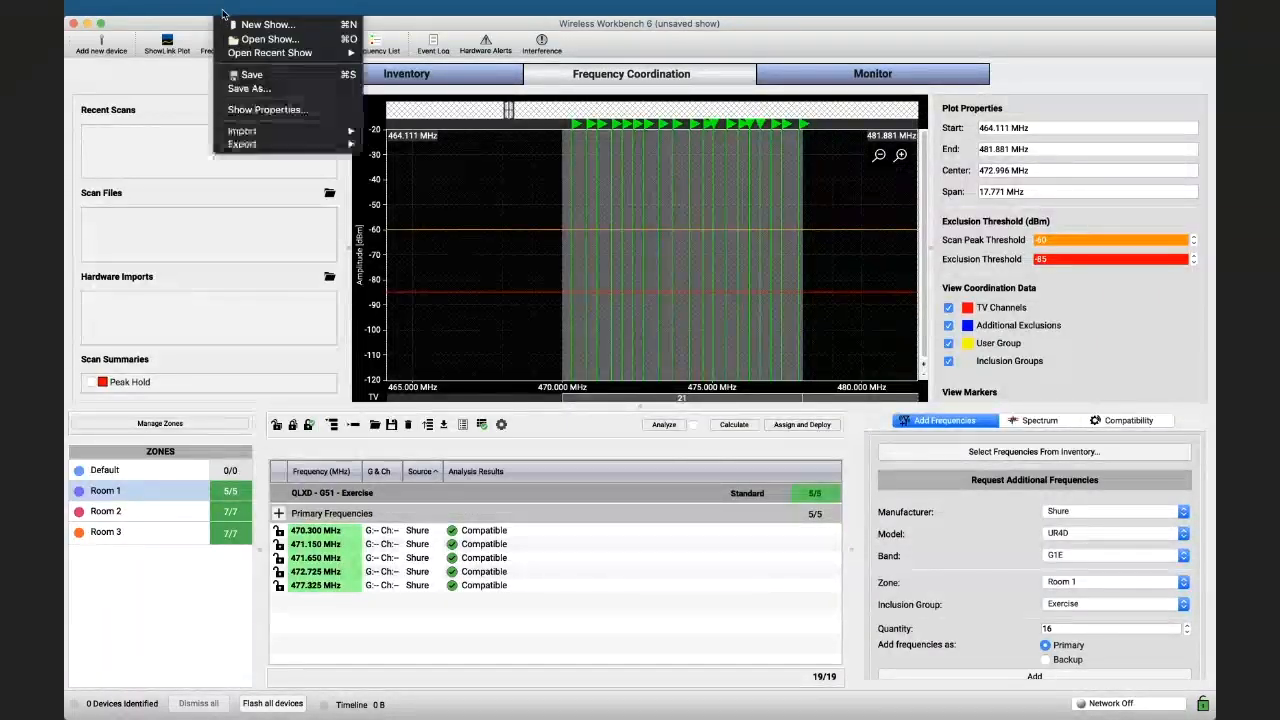
click(236, 110)
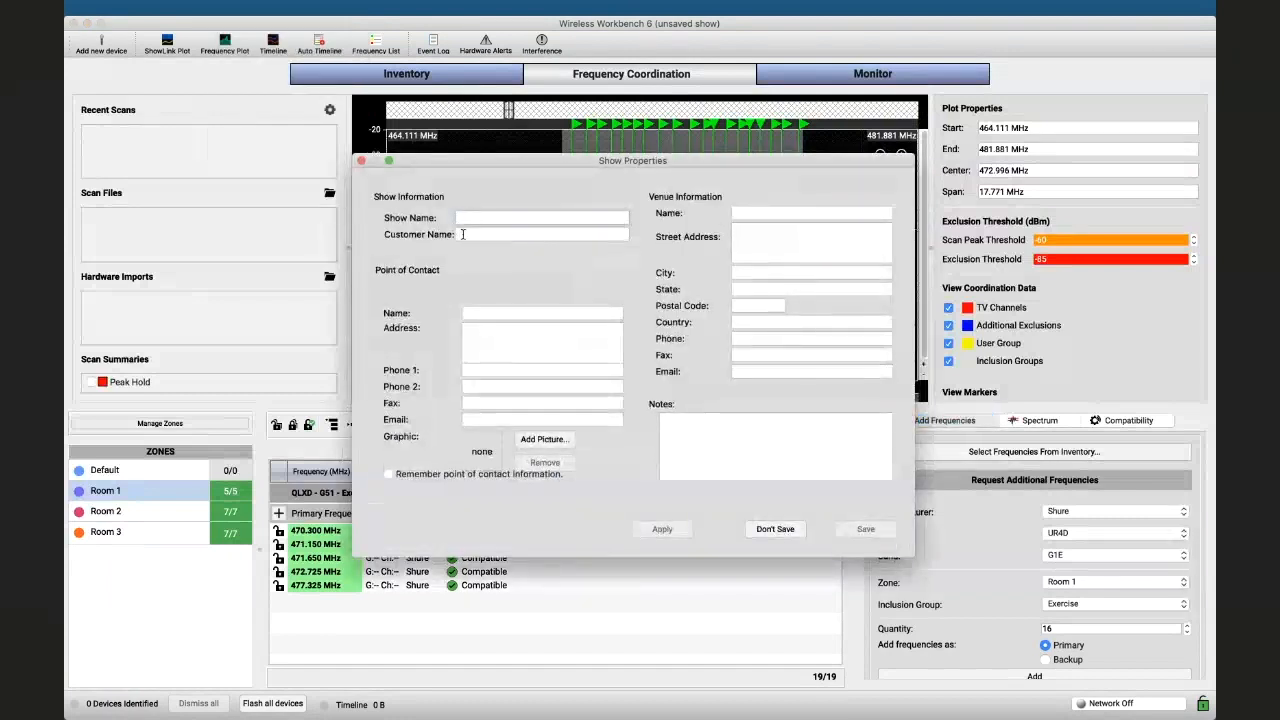
text(Exercis)
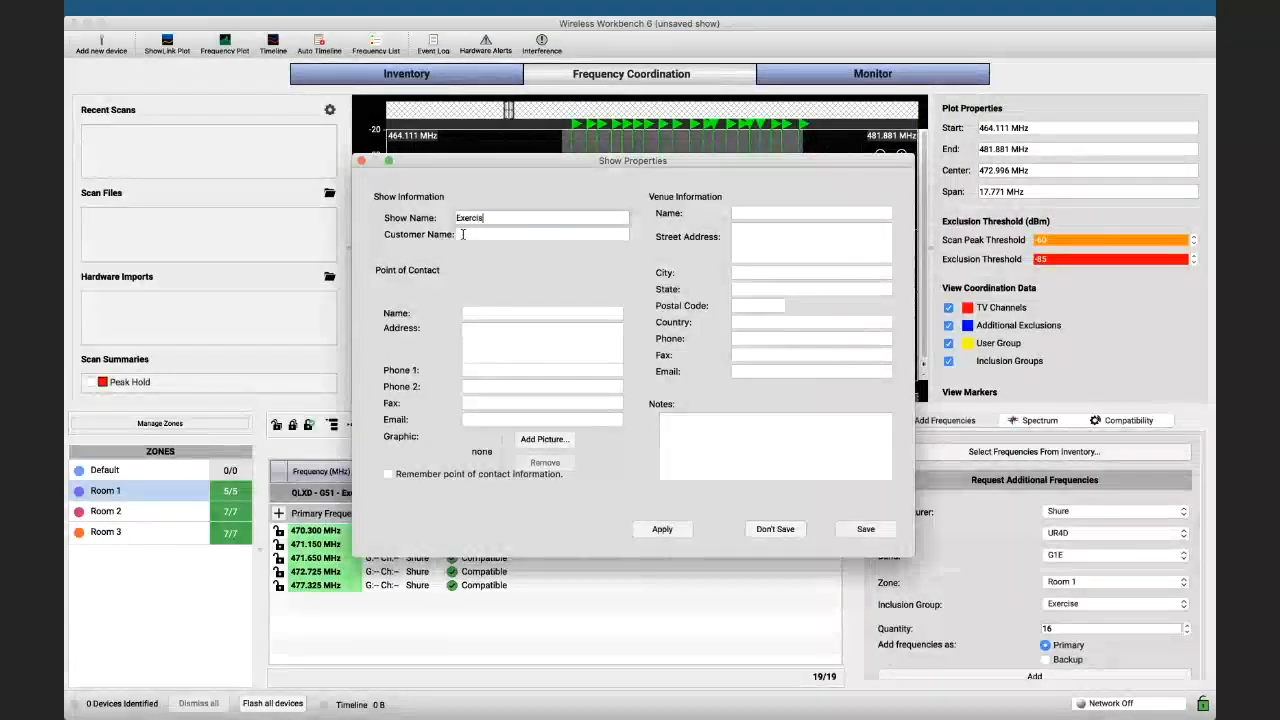
text(e)
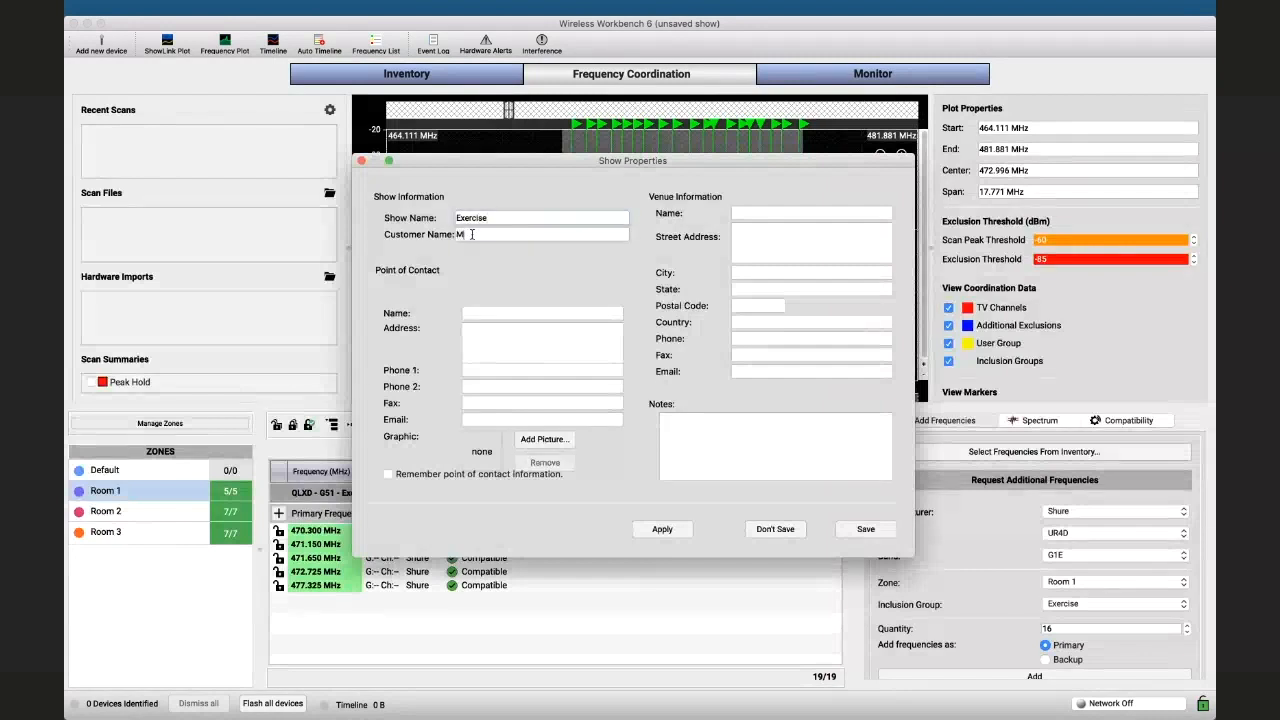
text(Myself)
click(505, 313)
text(And)
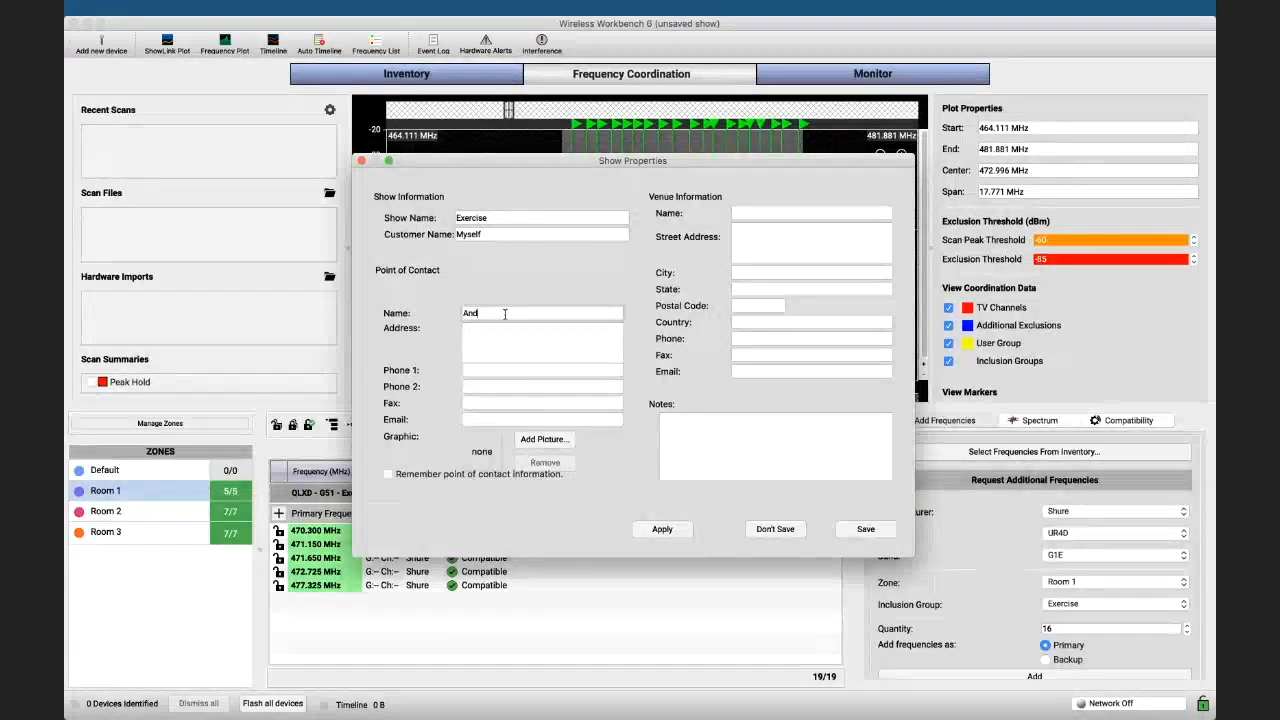
text(rea)
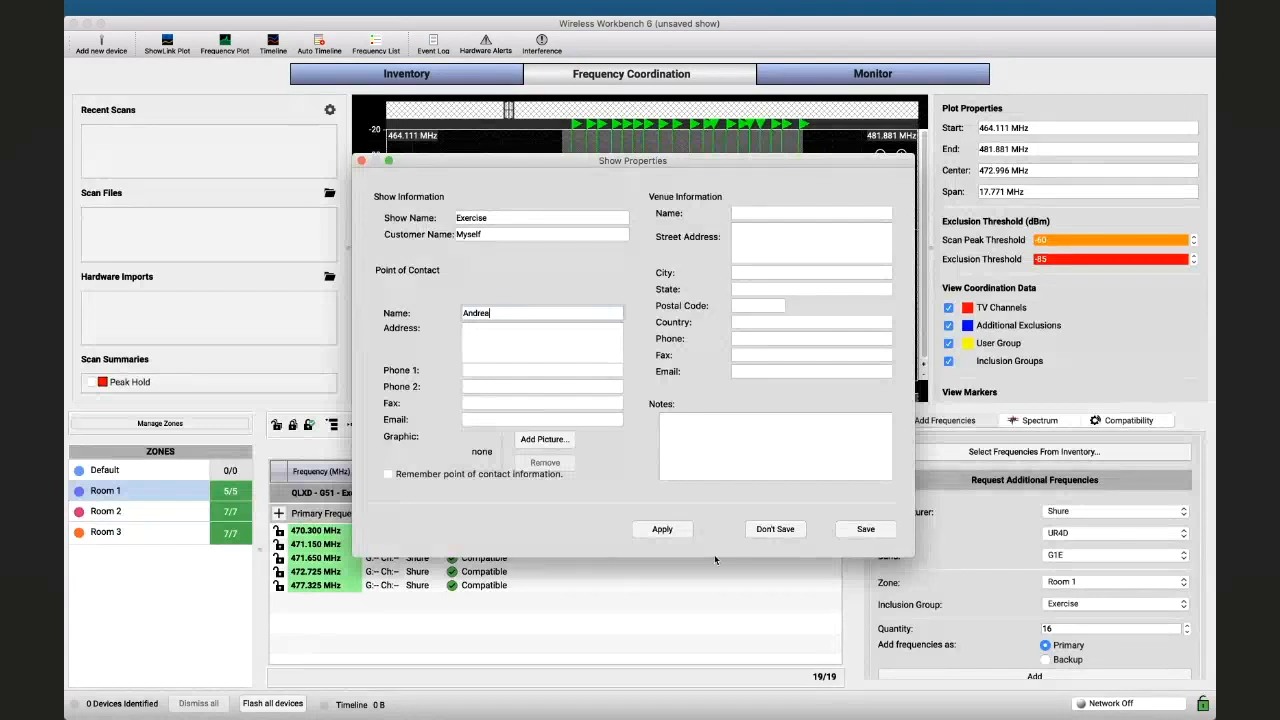
click(866, 529)
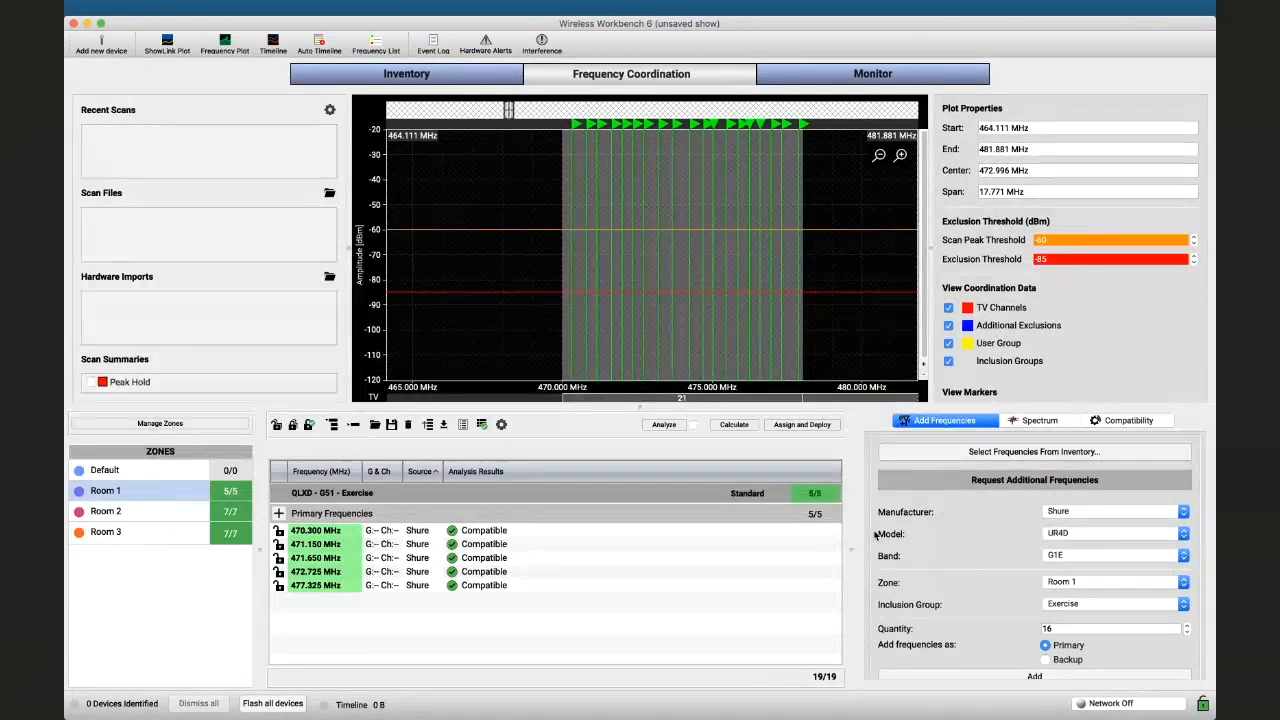
Generate an inventory report with show and customer information, active channels and backup frequencies, leaving out device IDs and tags
click(334, 7)
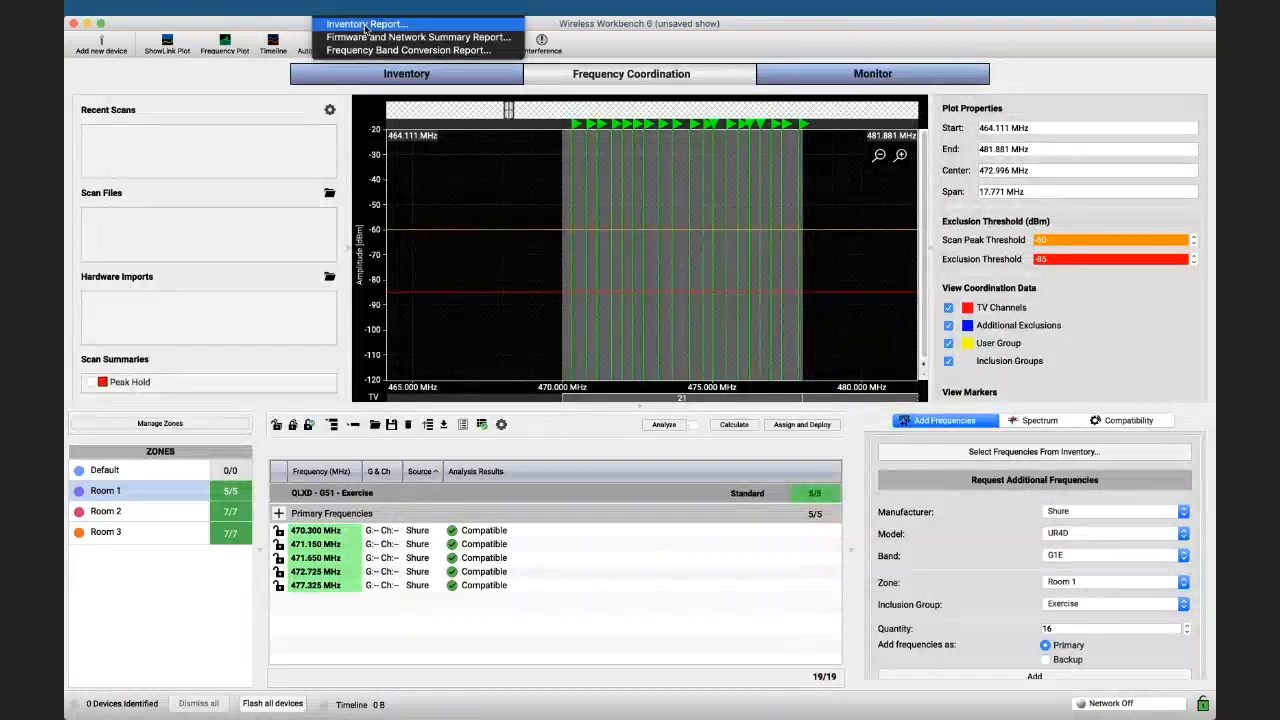
click(366, 25)
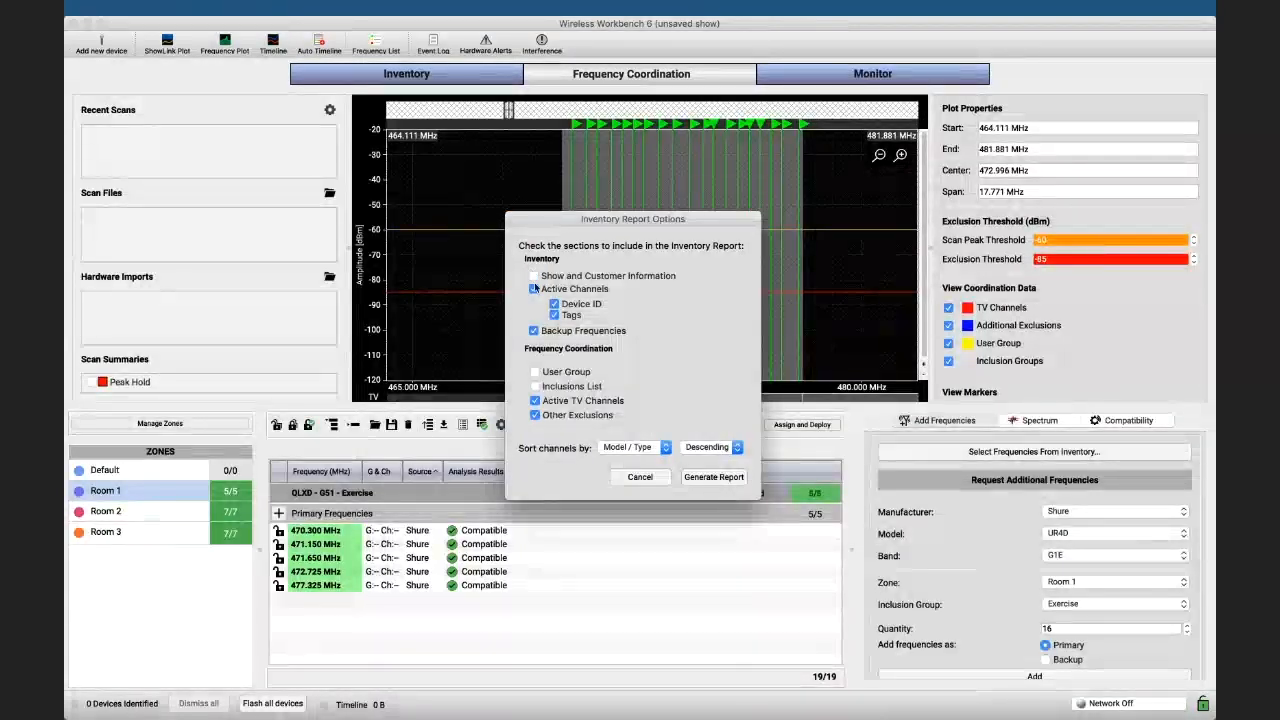
click(534, 288)
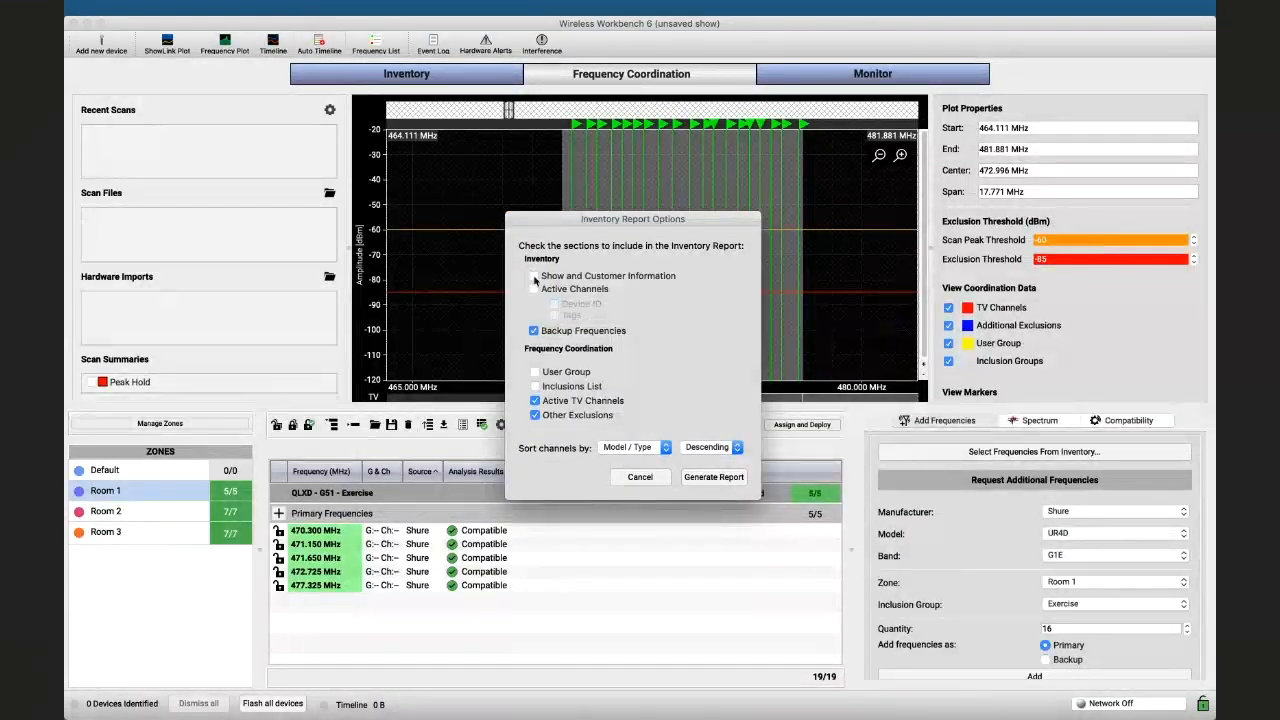
click(534, 288)
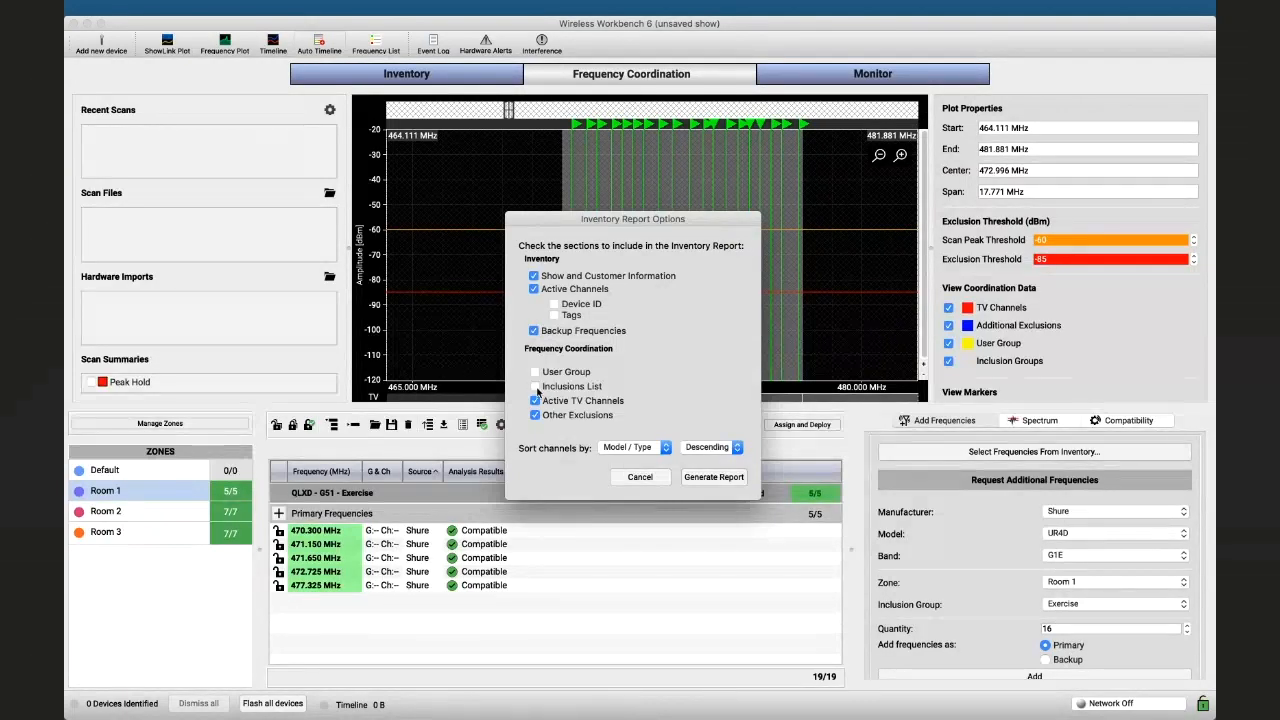
click(536, 387)
click(536, 401)
click(712, 477)
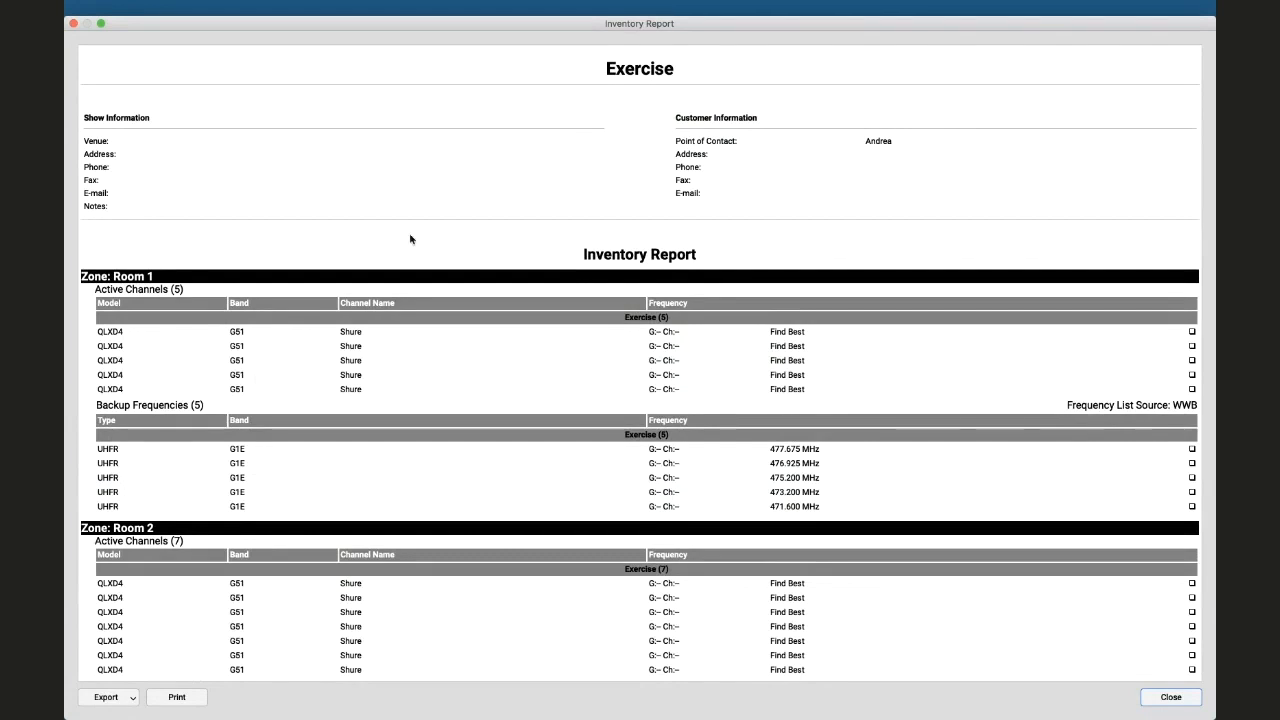
Examine the active channels and backup frequencies listed per room zone in the inventory report, and close the report
scroll(410, 239, down, 5)
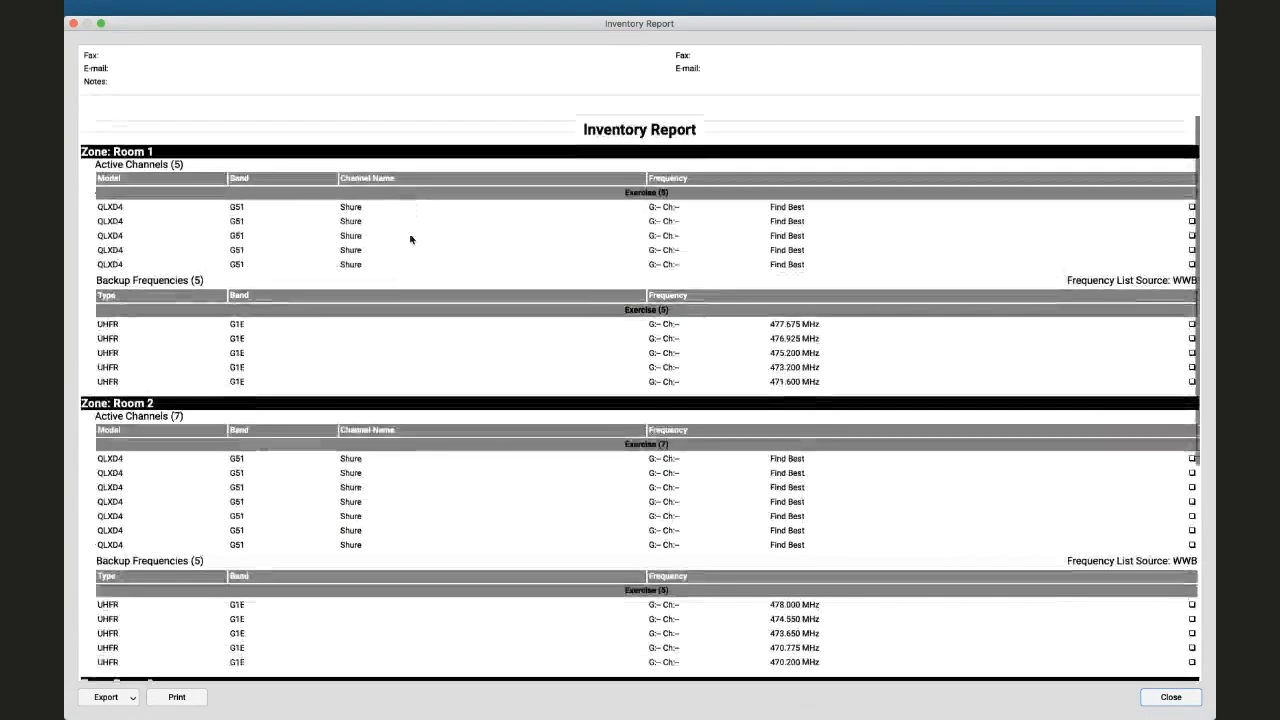
scroll(410, 239, down, 1)
scroll(410, 239, up, 3)
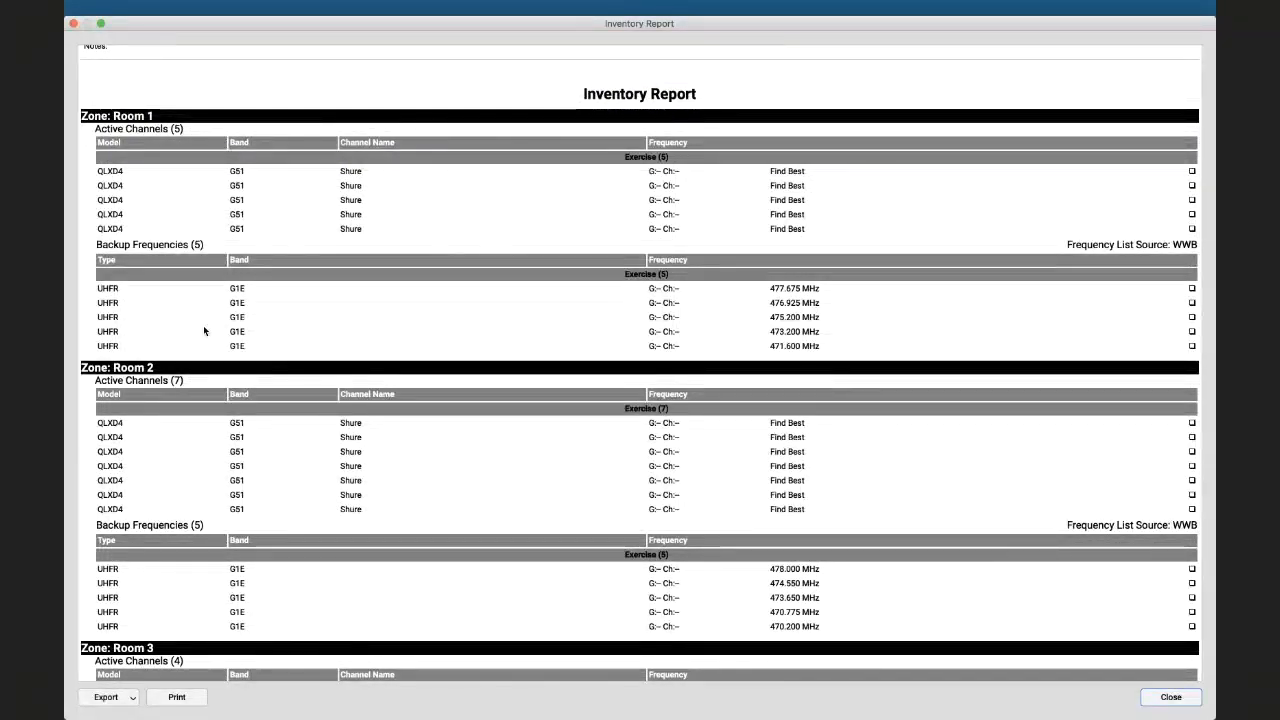
scroll(204, 330, down, 2)
scroll(204, 330, up, 4)
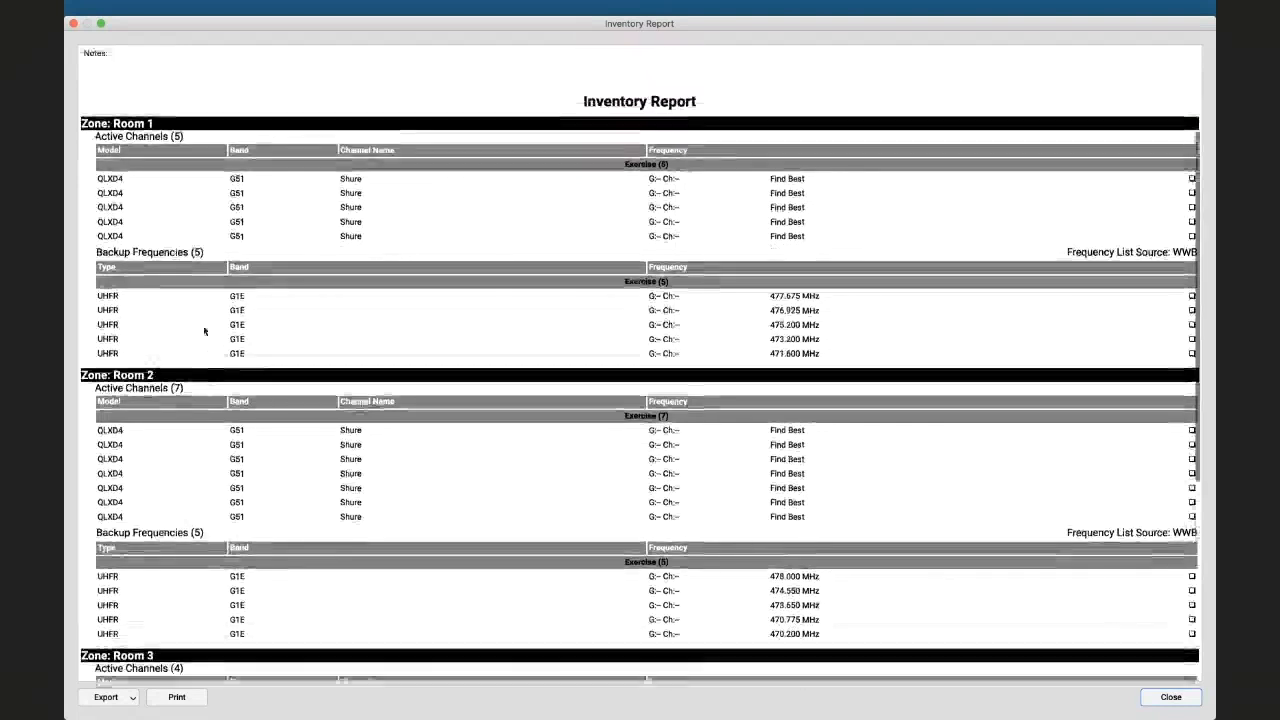
scroll(204, 332, down, 1)
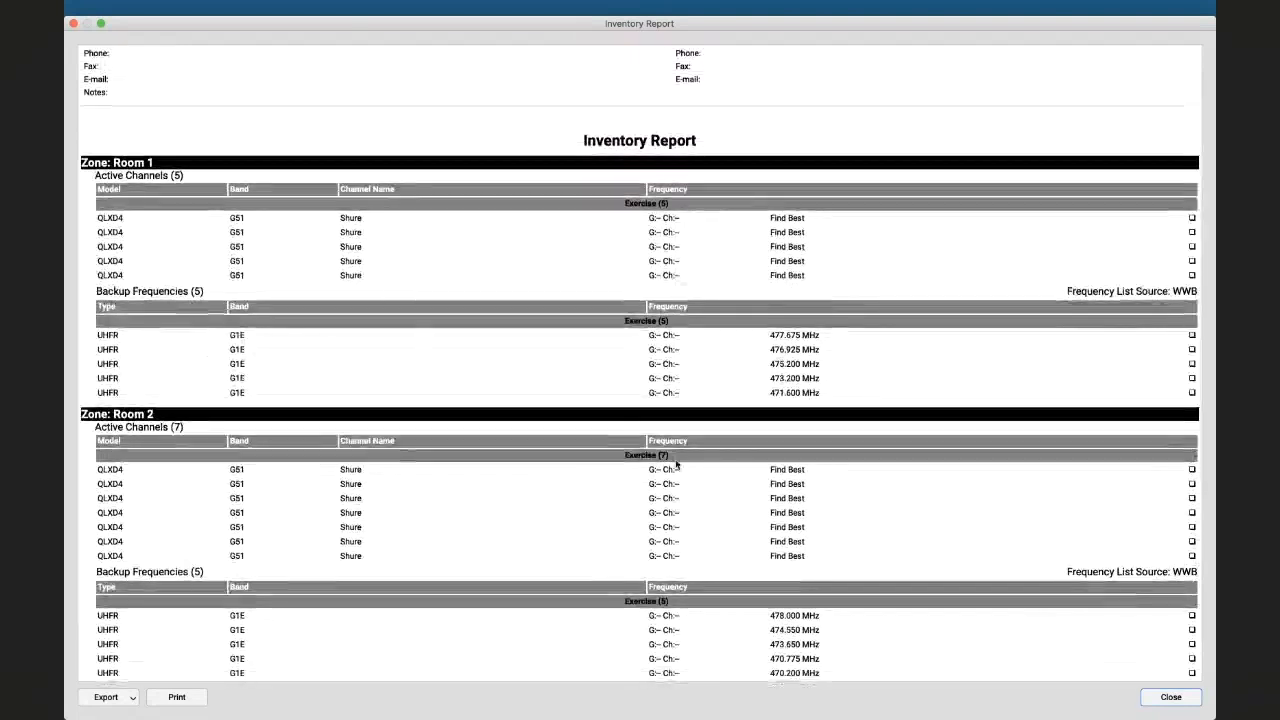
scroll(677, 466, up, 1)
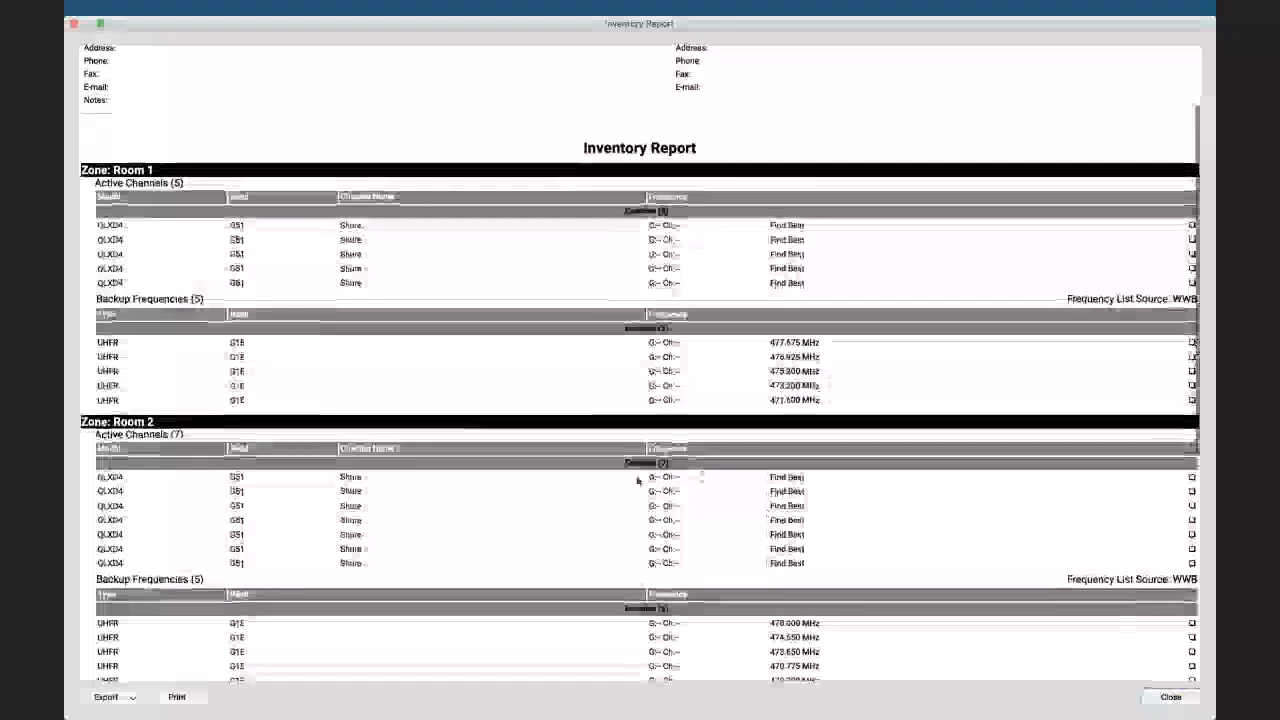
click(1170, 697)
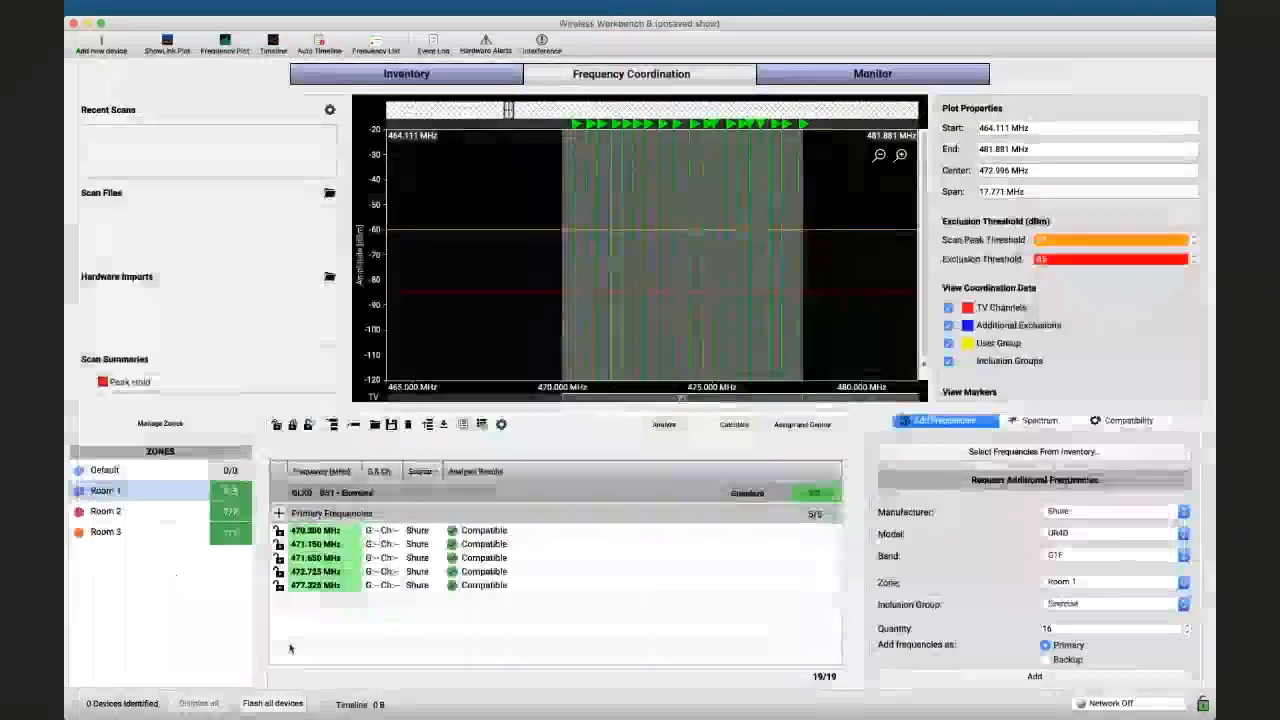
Clear the coordination workspace and deploy the empty frequency list to the inventory with WWB as the target
click(407, 424)
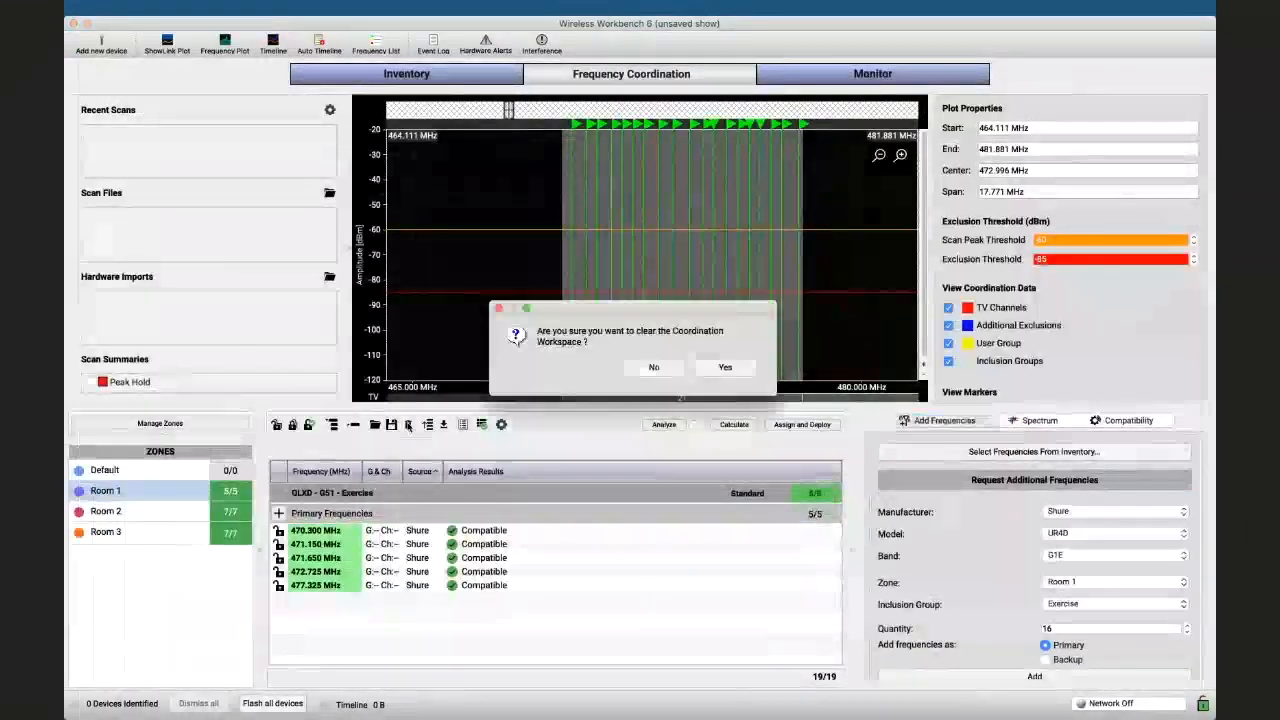
click(722, 368)
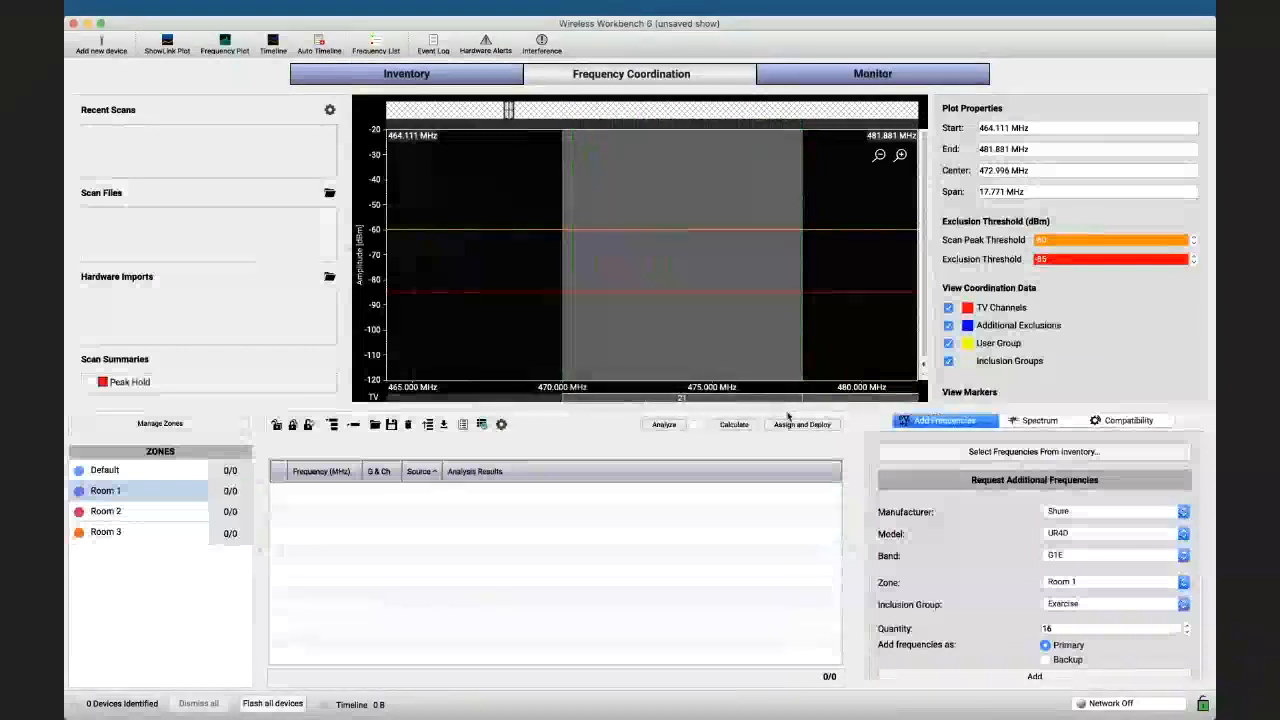
click(789, 425)
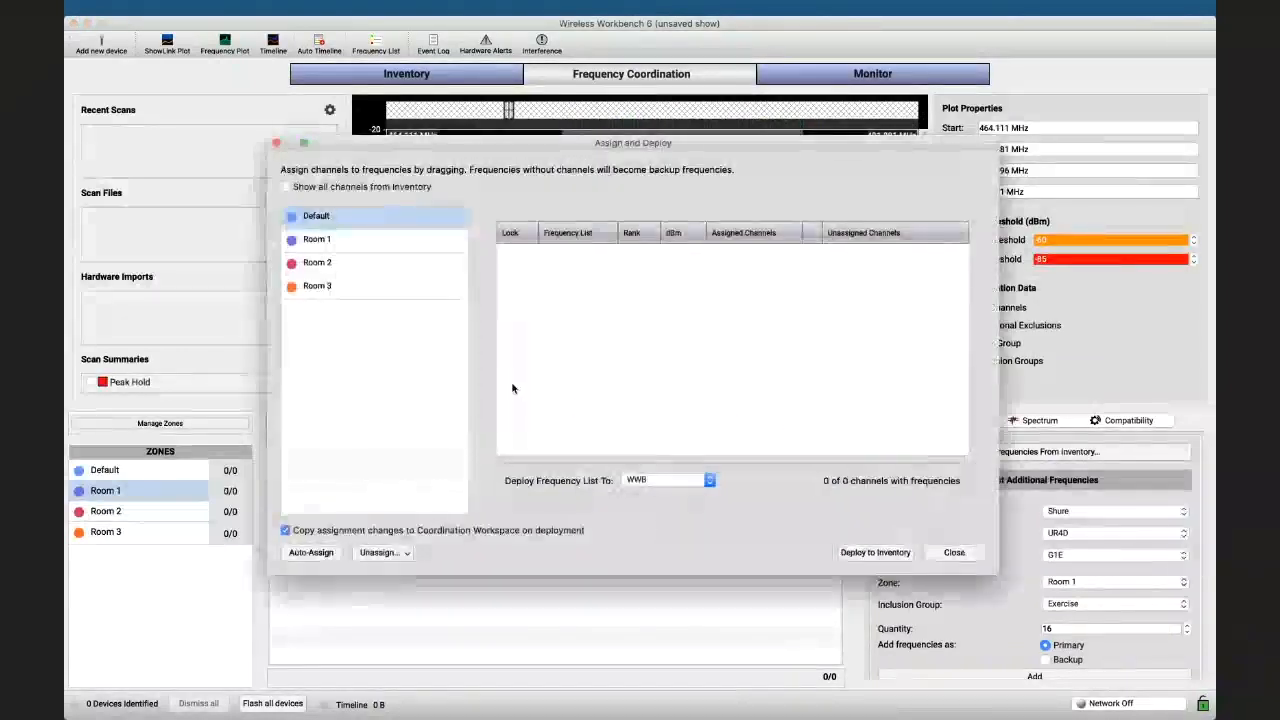
click(380, 556)
click(802, 556)
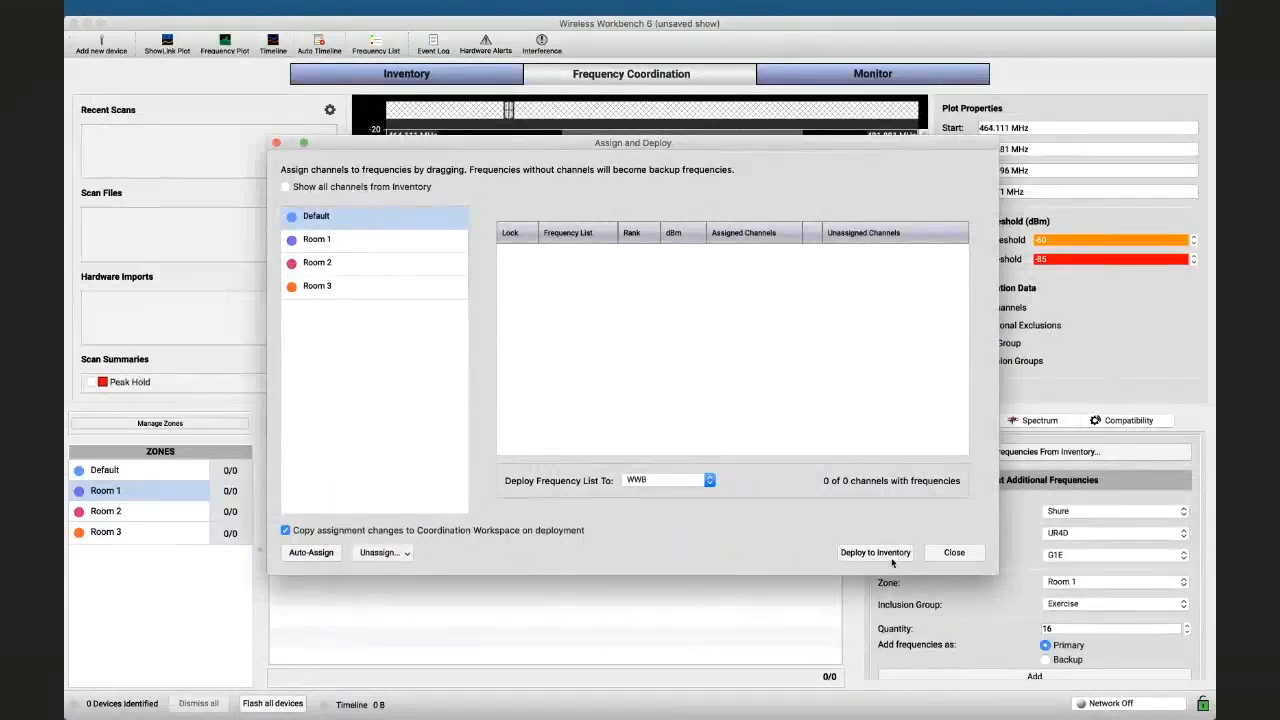
click(890, 557)
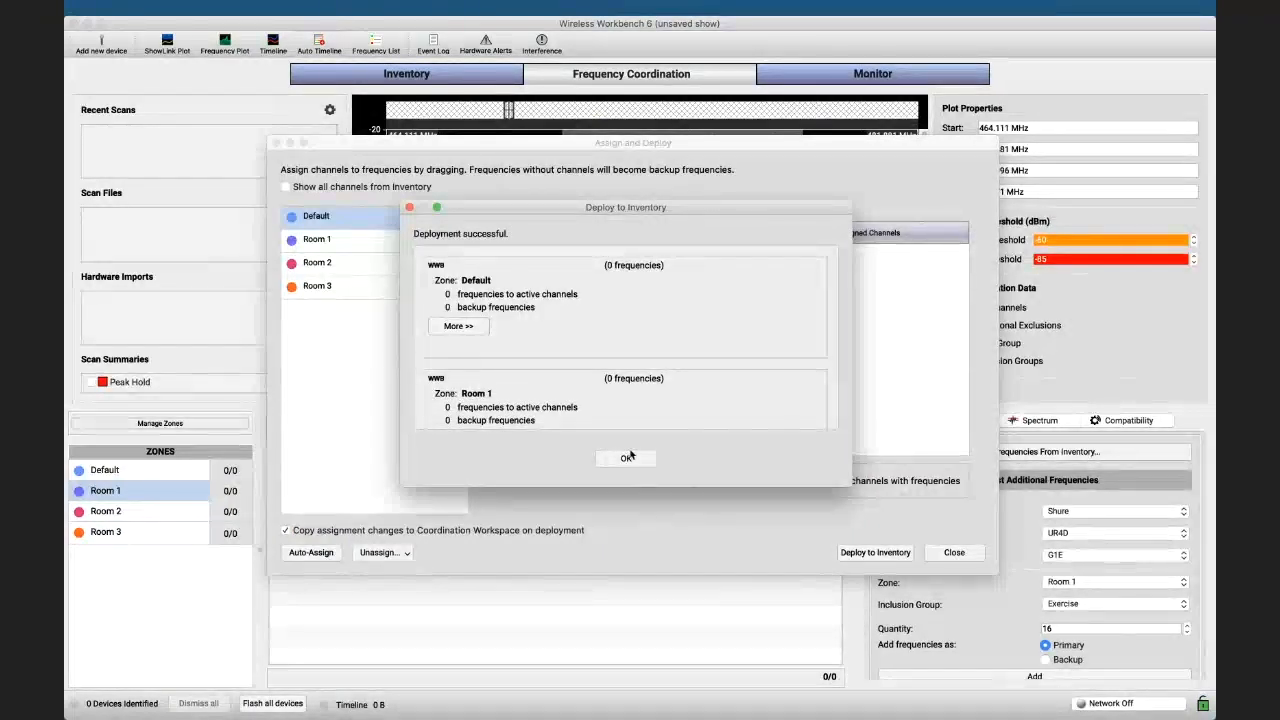
click(627, 458)
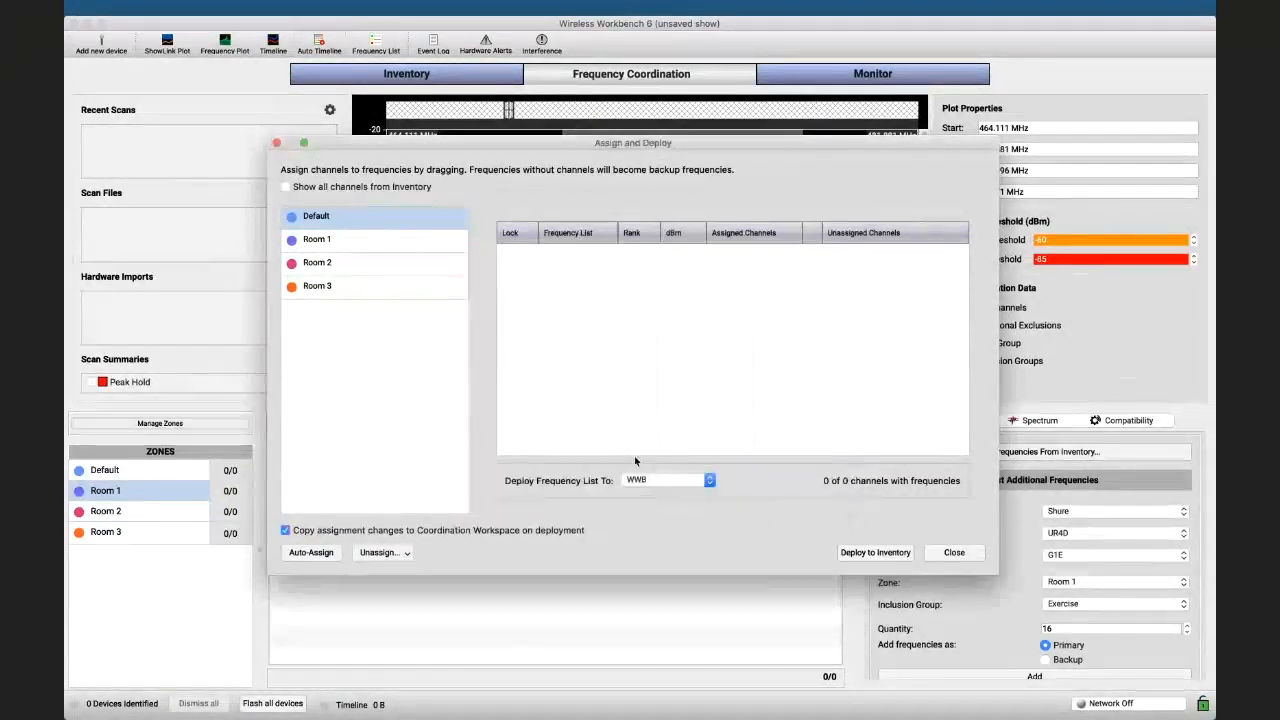
Repeat the deployment of the empty frequency list to the inventory, check the Room 3 deployment details, and close Assign and Deploy
click(871, 553)
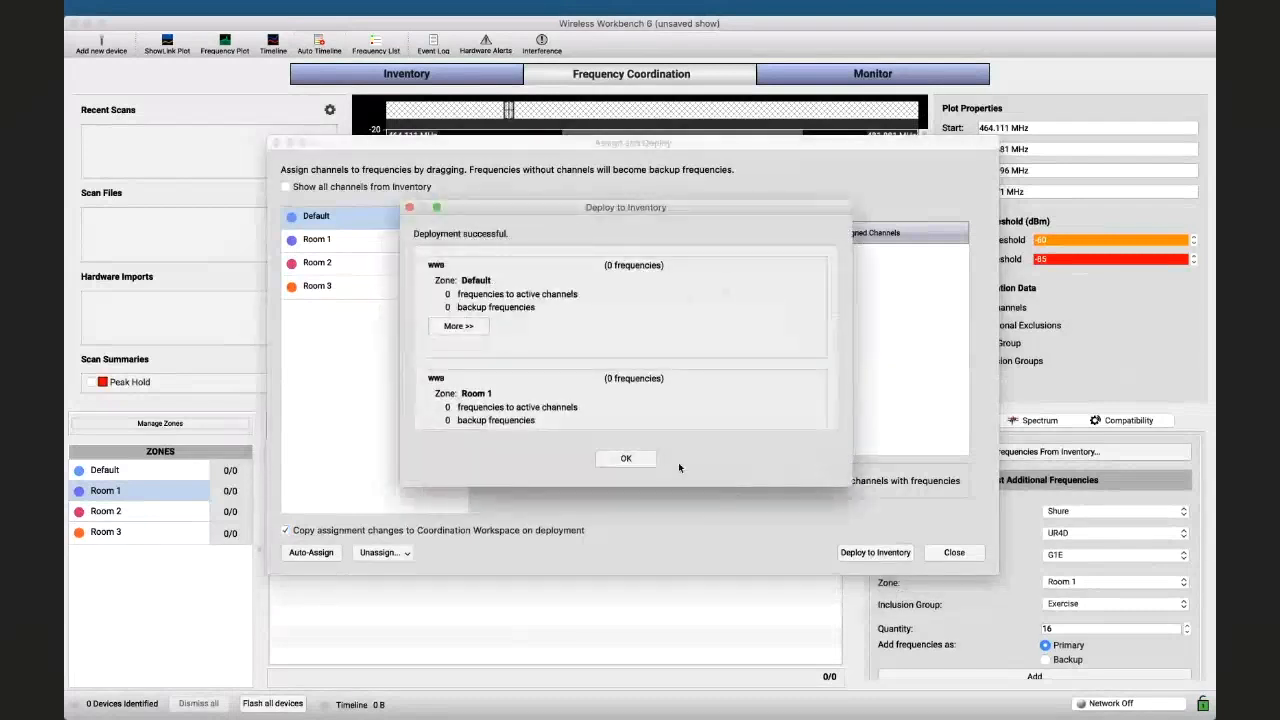
scroll(647, 398, down, 2)
scroll(647, 398, down, 3)
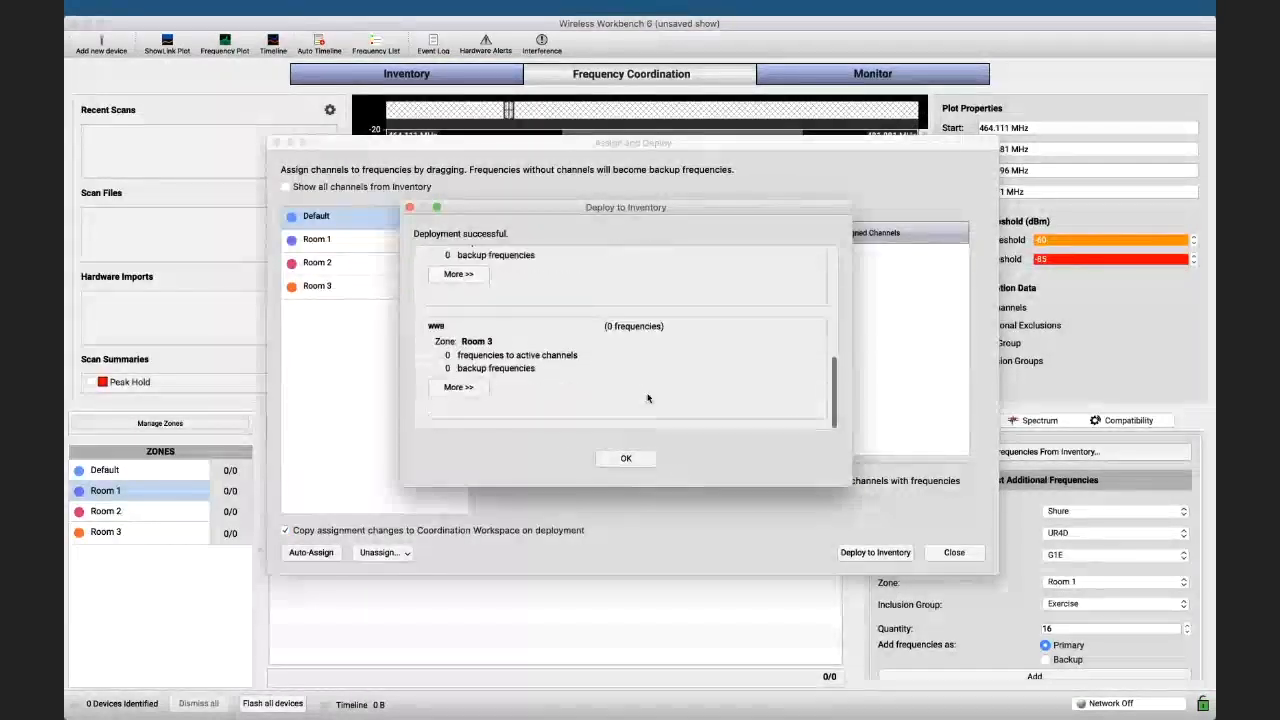
click(466, 386)
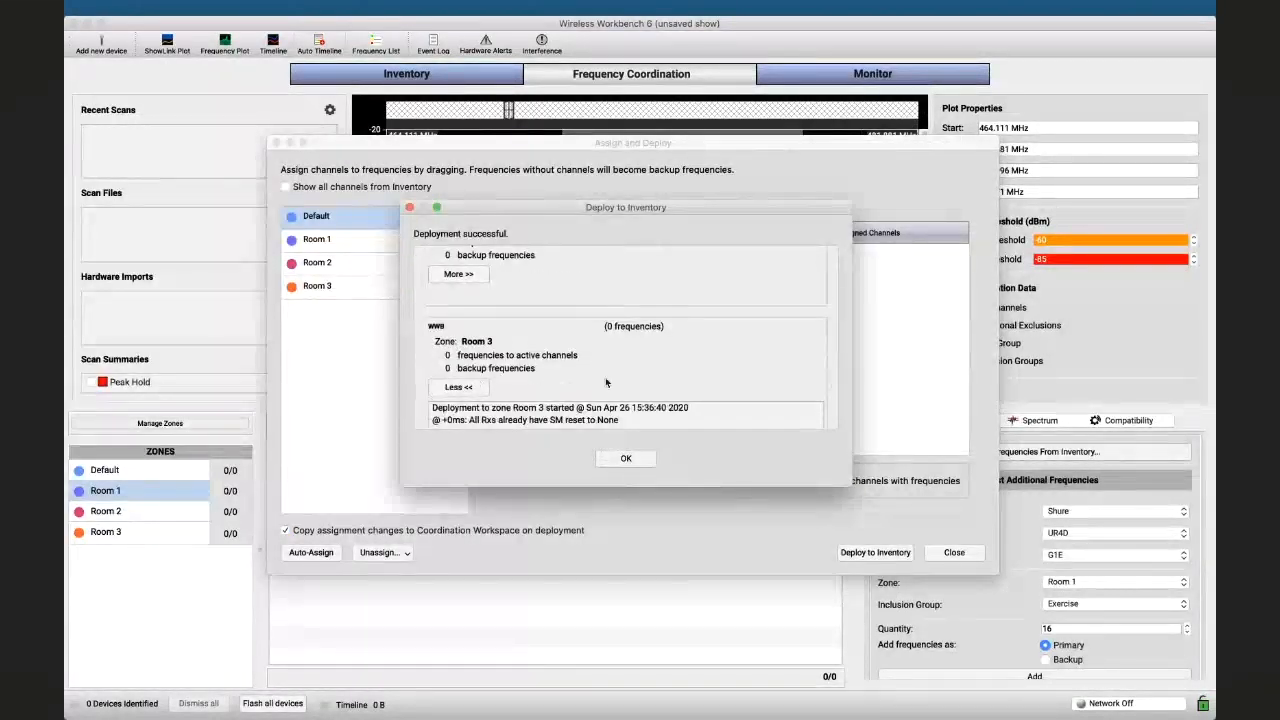
scroll(605, 377, down, 1)
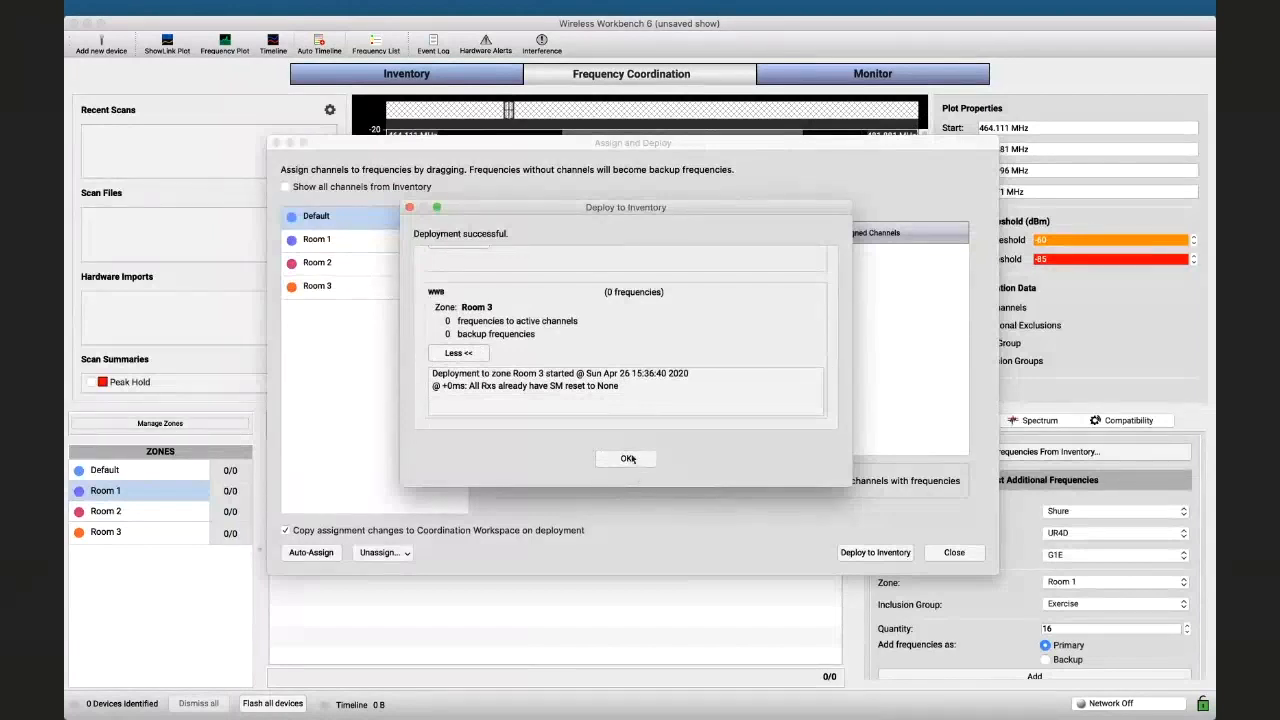
click(628, 458)
click(953, 553)
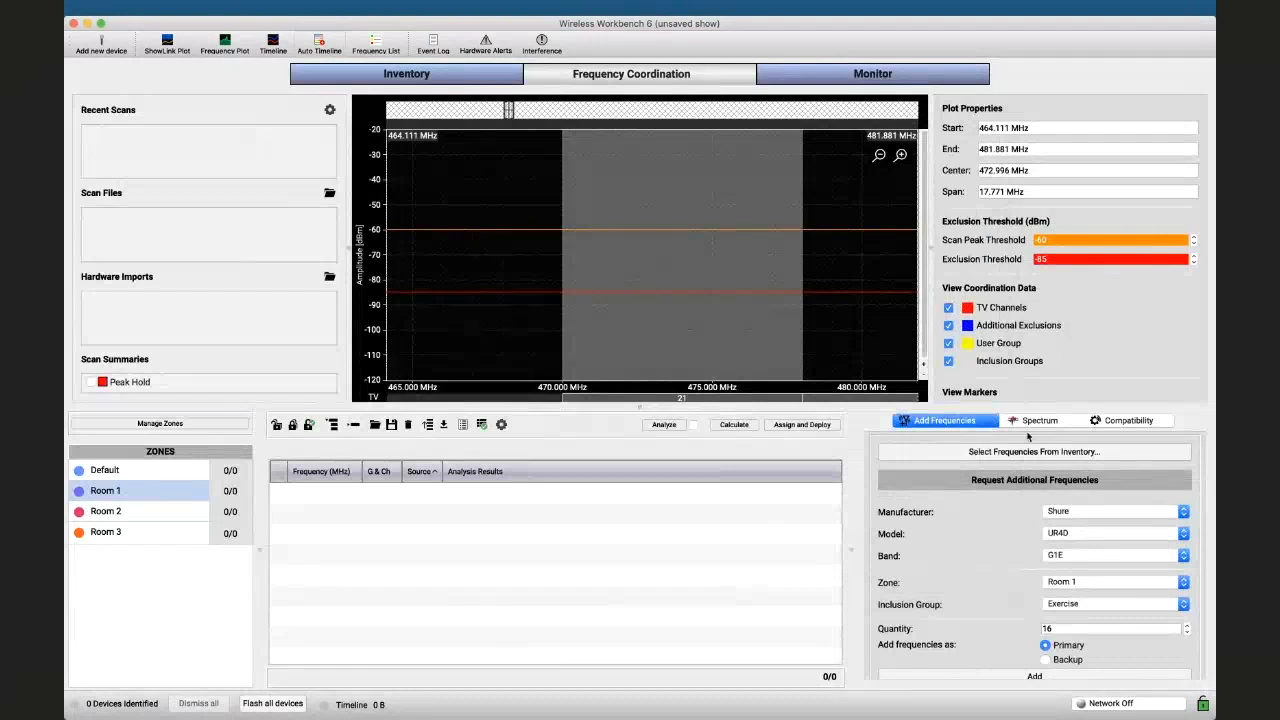
Bring all frequencies from the inventory into the empty coordination workspace
click(955, 452)
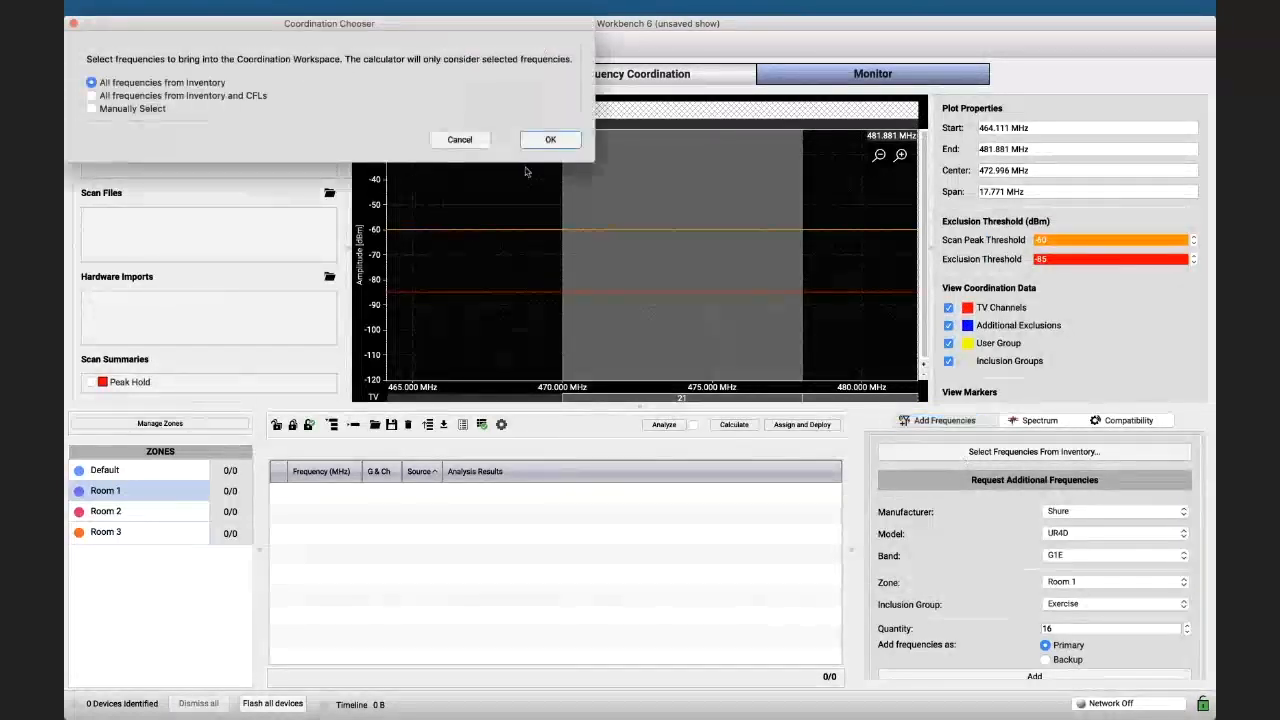
click(553, 141)
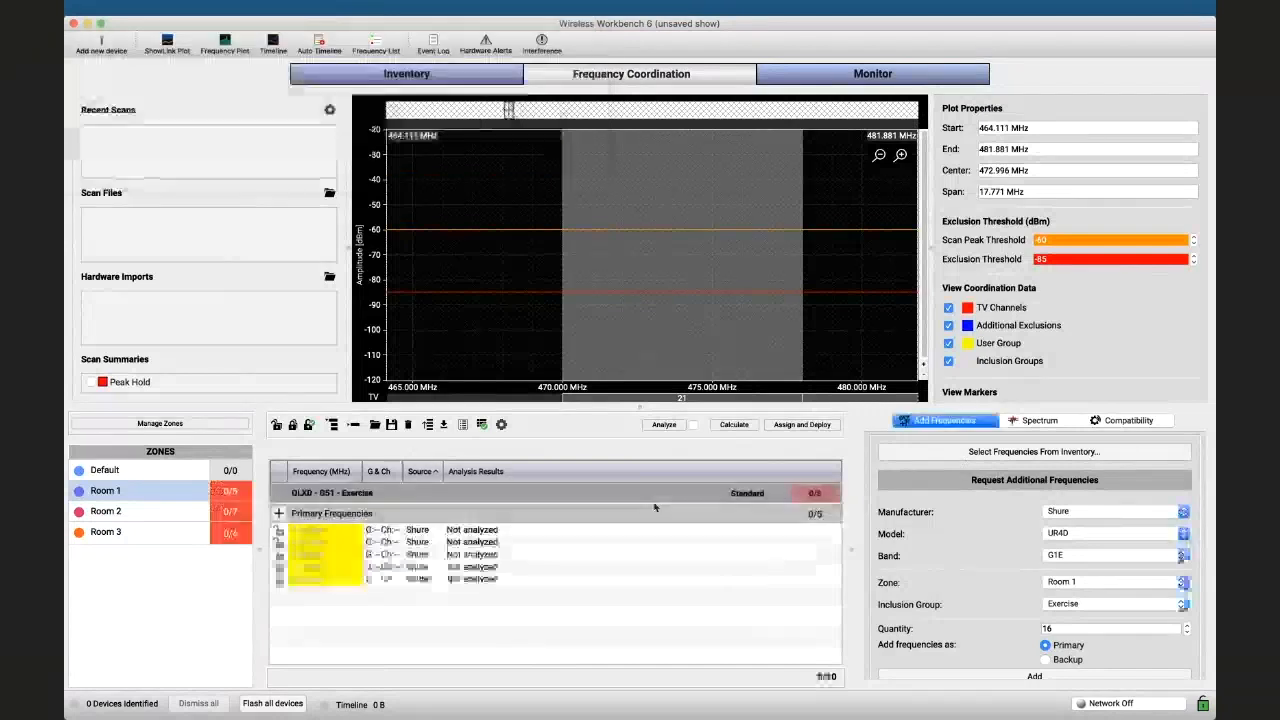
Calculate the frequencies for all room zones and generate an inventory report without active TV channels and other exclusions
click(725, 426)
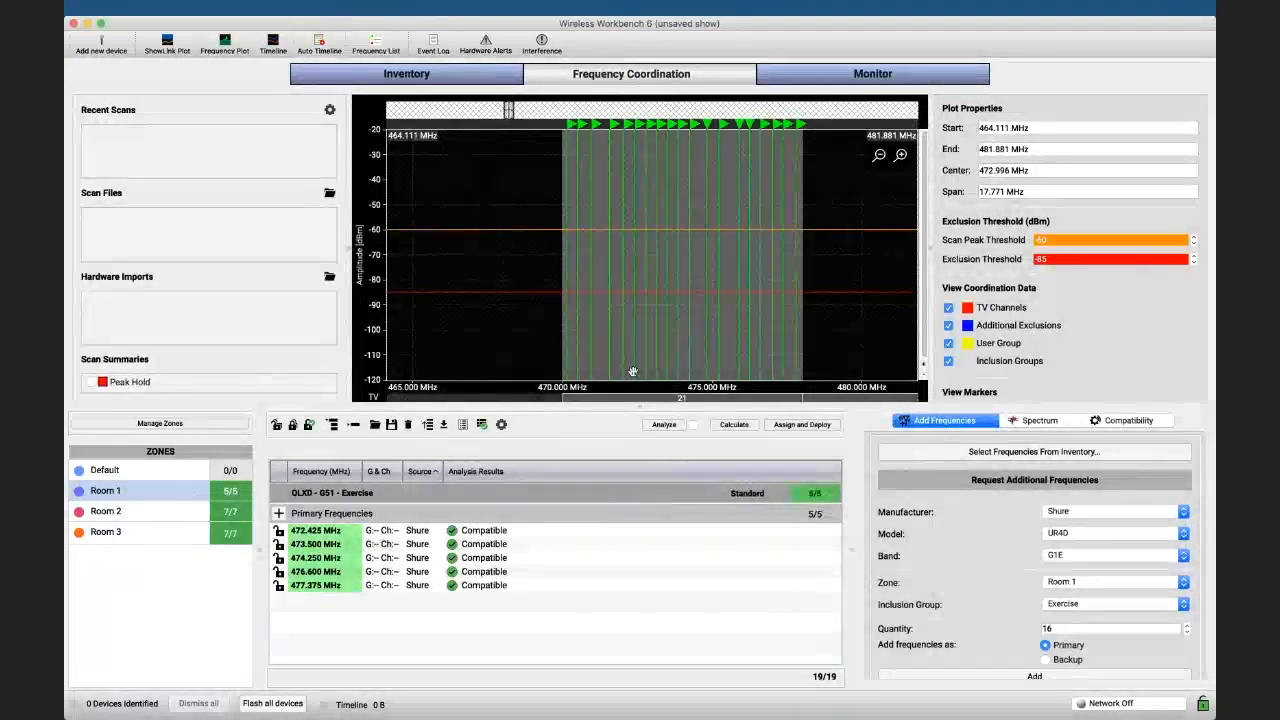
click(331, 11)
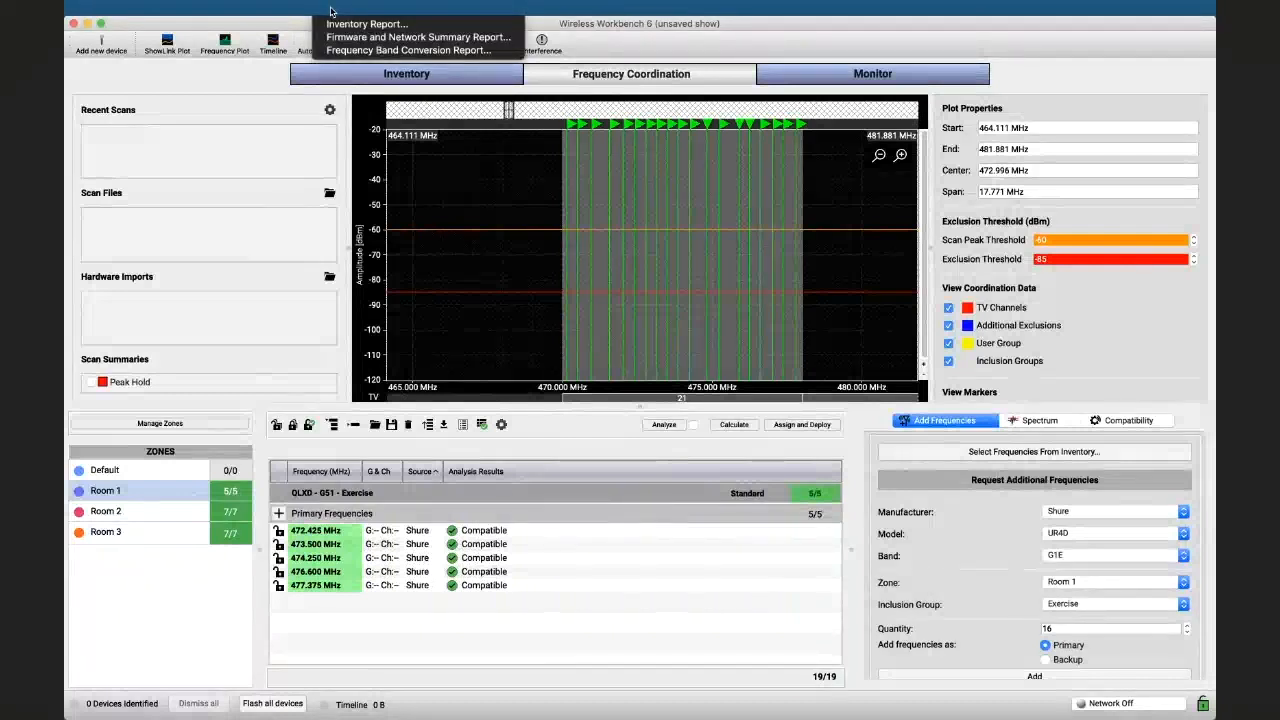
click(366, 24)
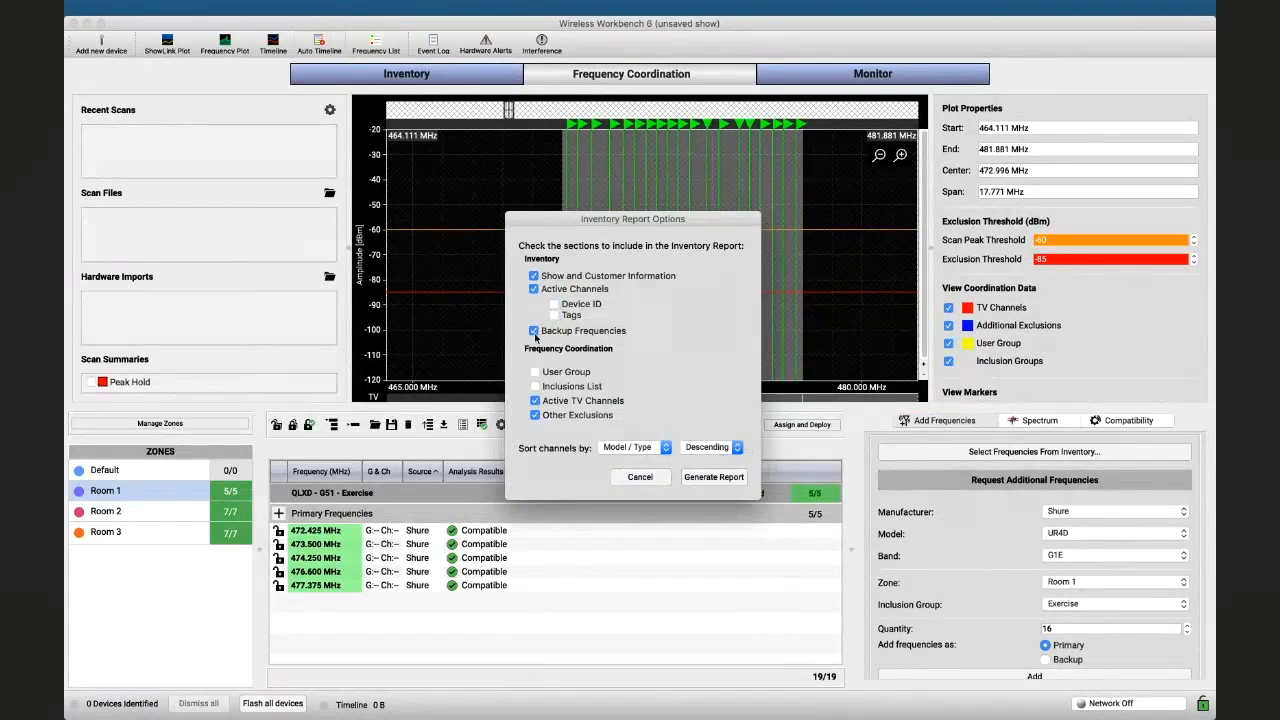
click(534, 400)
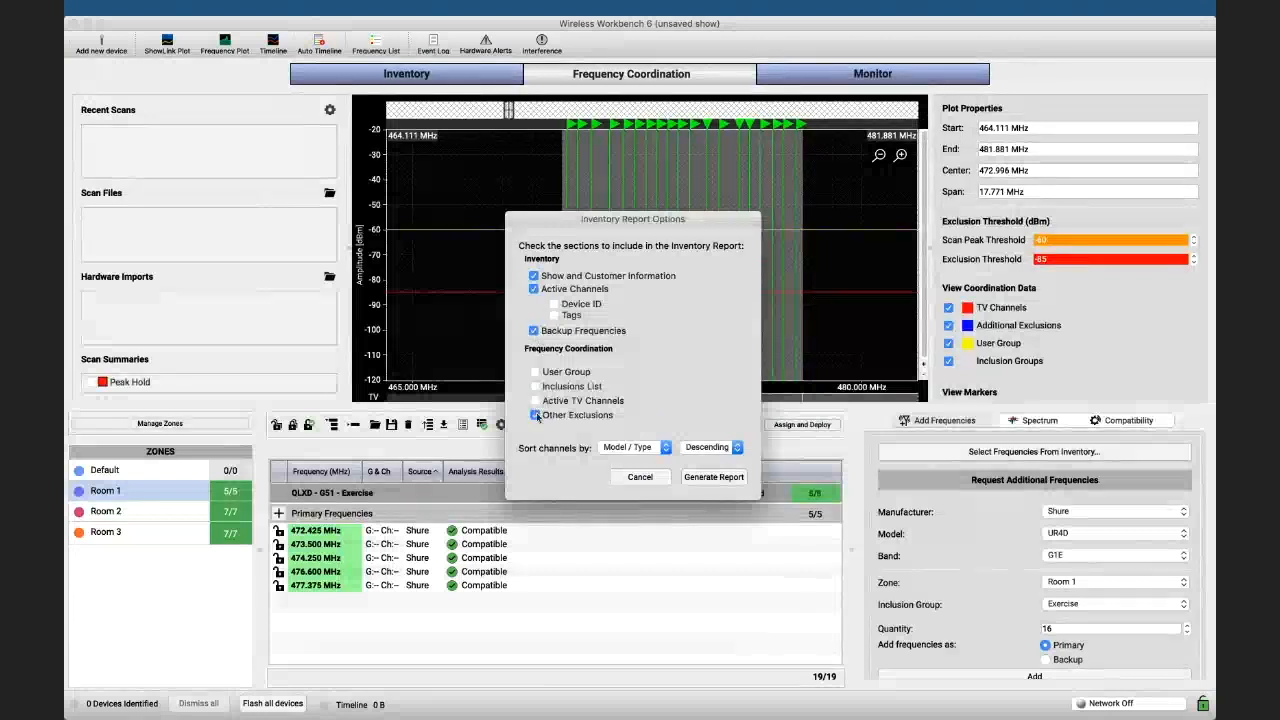
click(534, 415)
click(713, 477)
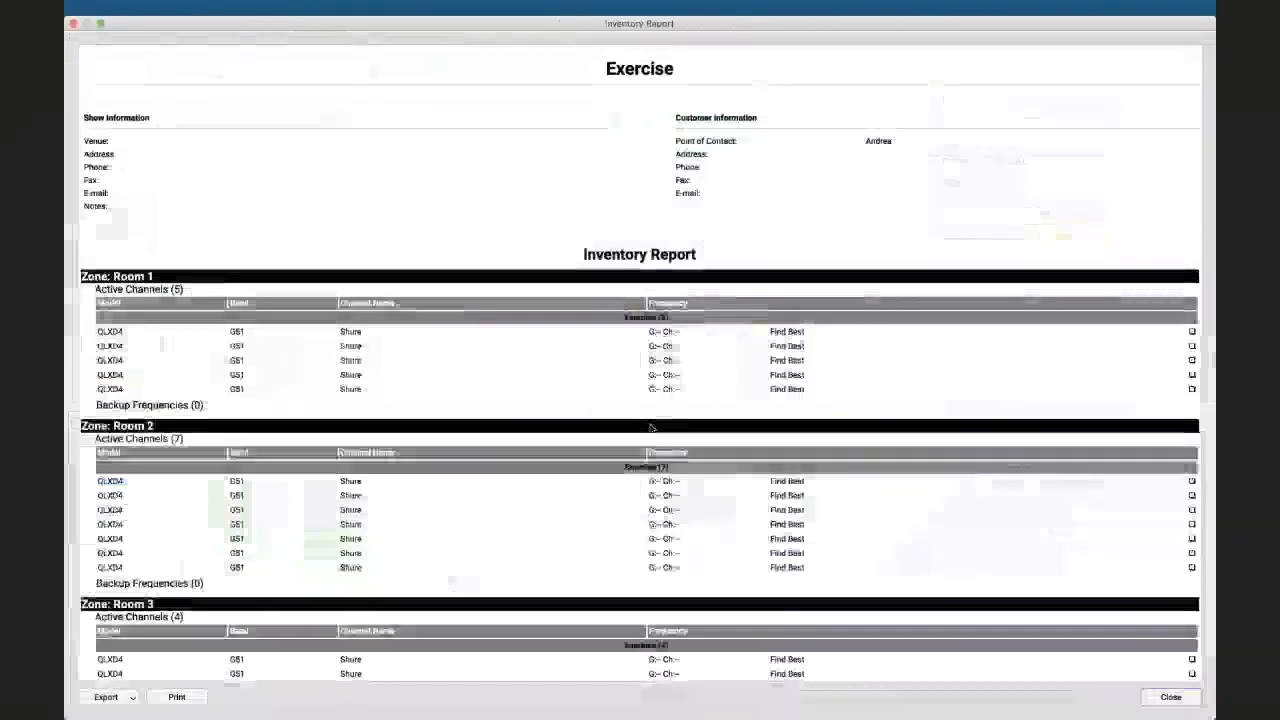
scroll(586, 463, down, 3)
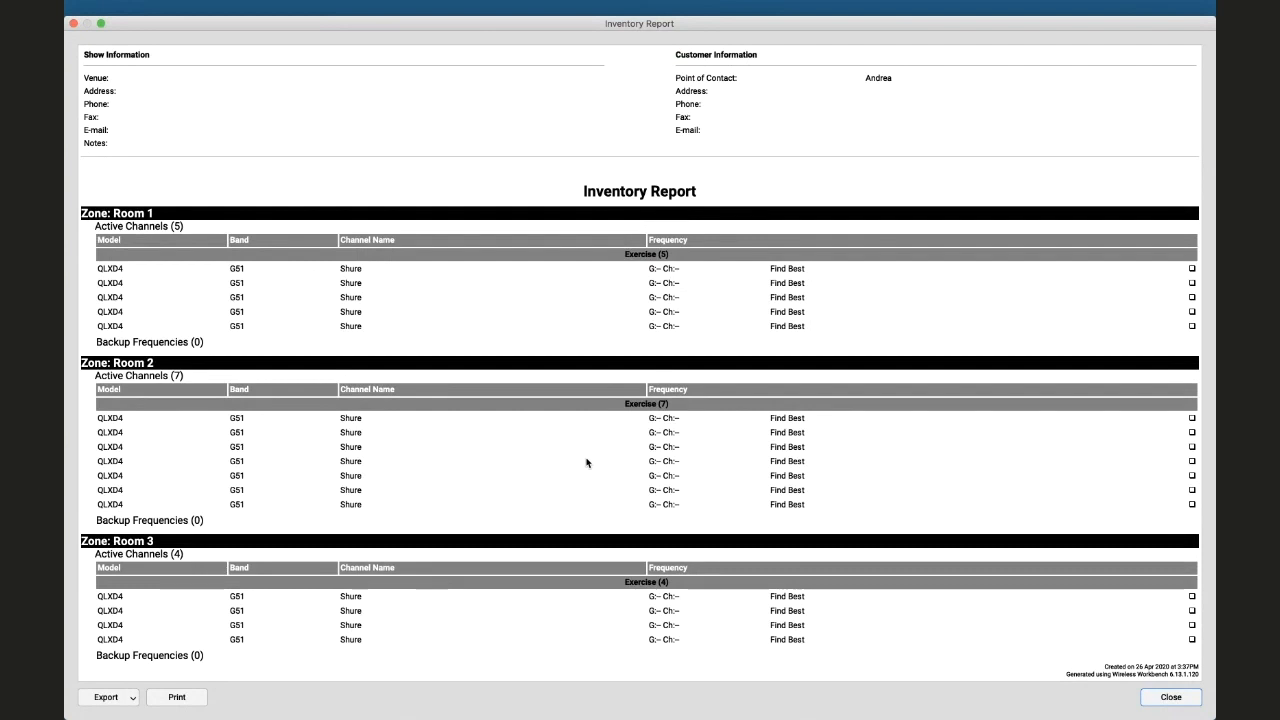
Export the inventory report as CSV under the name Report for Exercise in the personal folder within Documents, and close the report
click(129, 698)
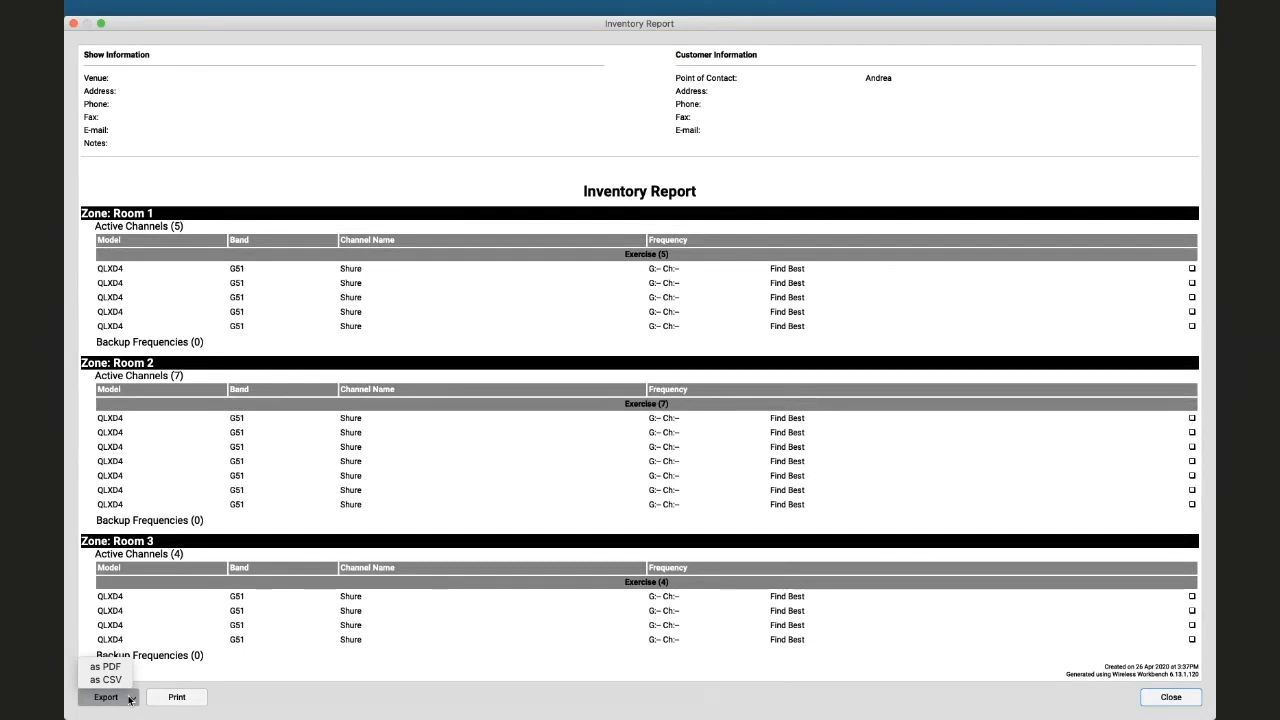
click(104, 680)
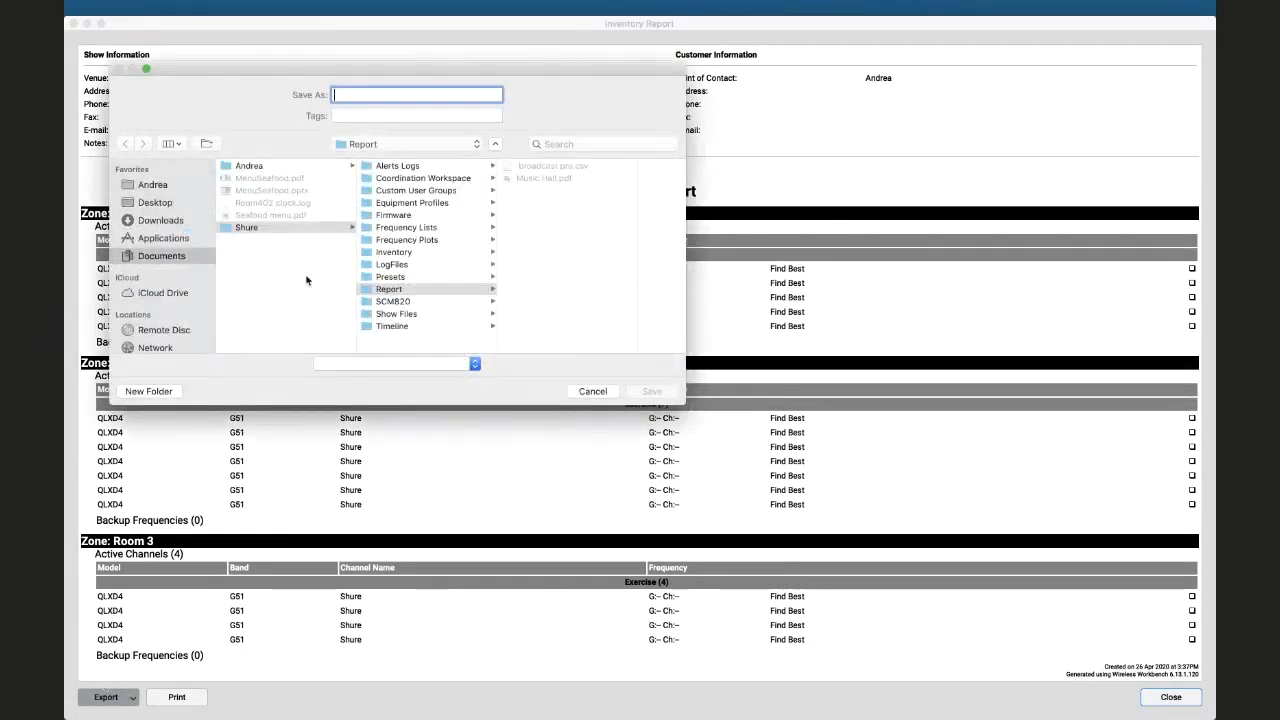
click(266, 168)
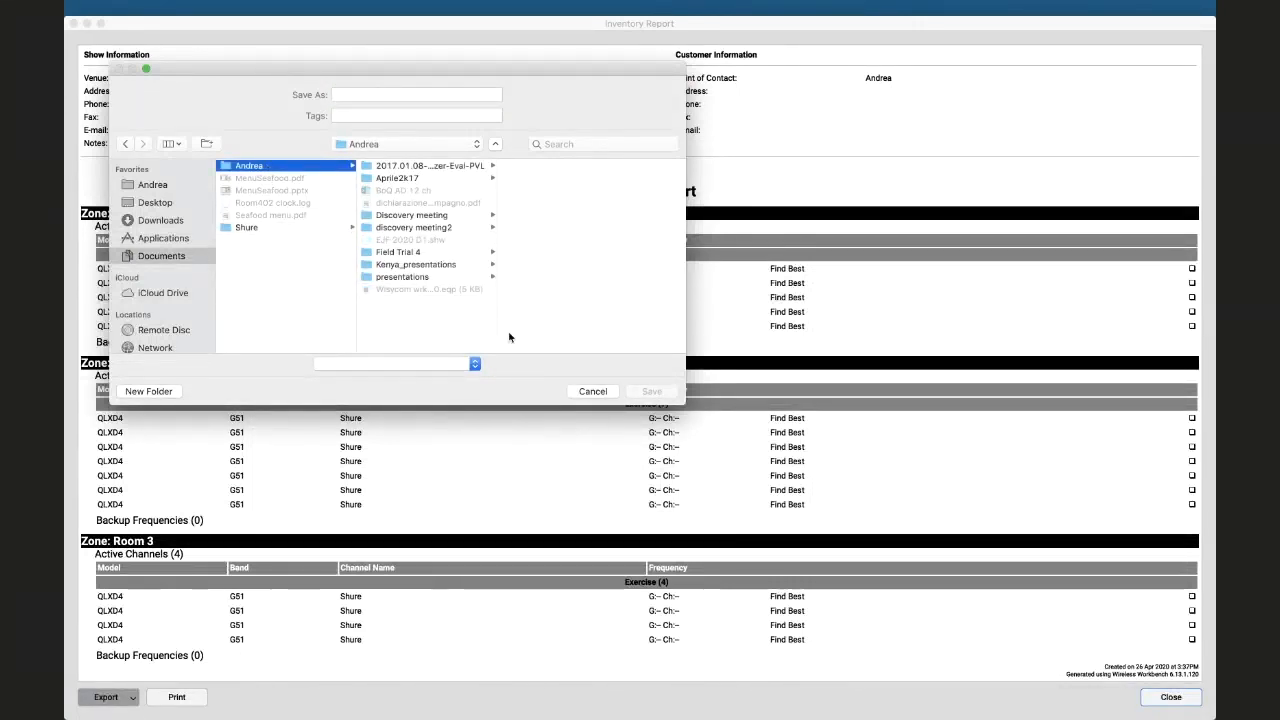
click(385, 93)
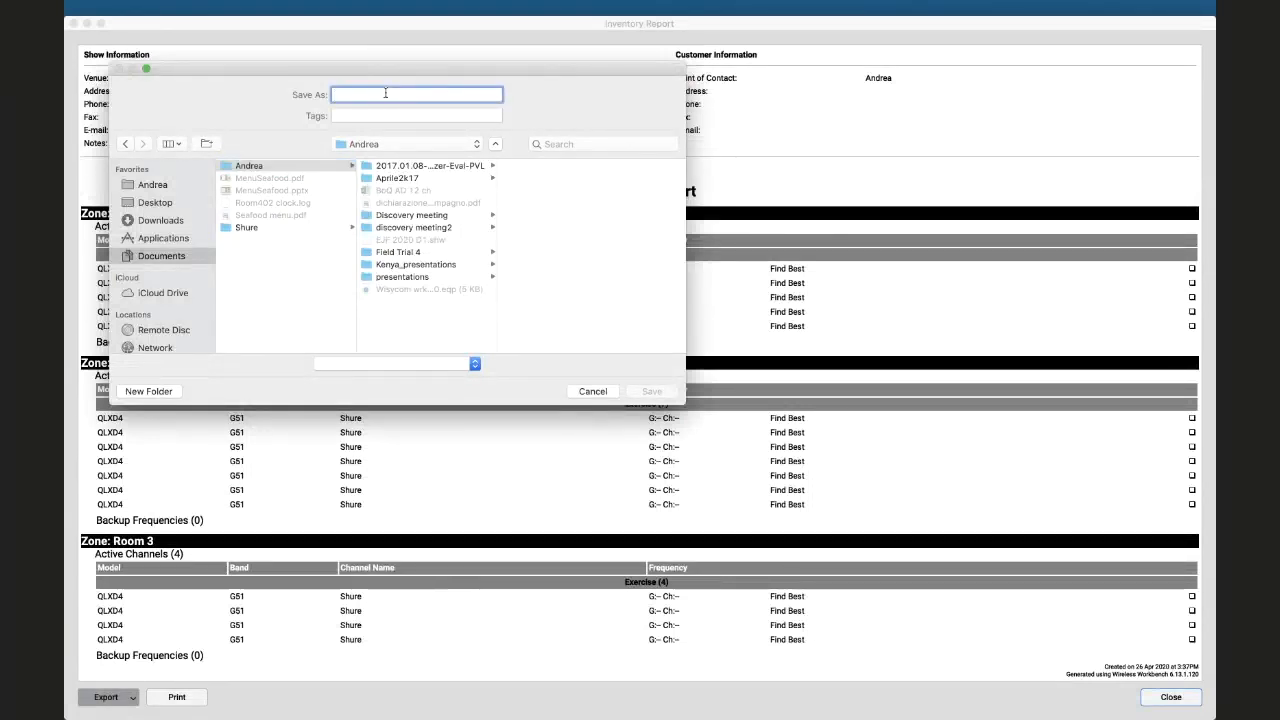
text(Report)
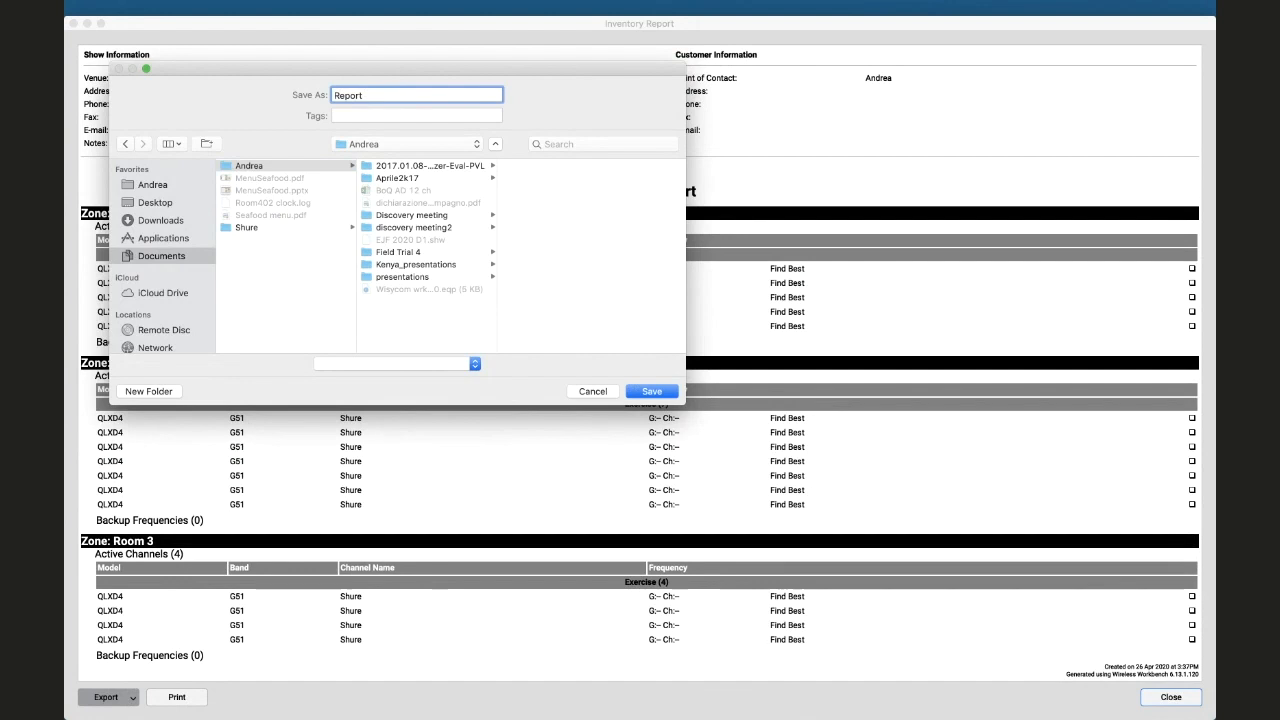
text( for Ex)
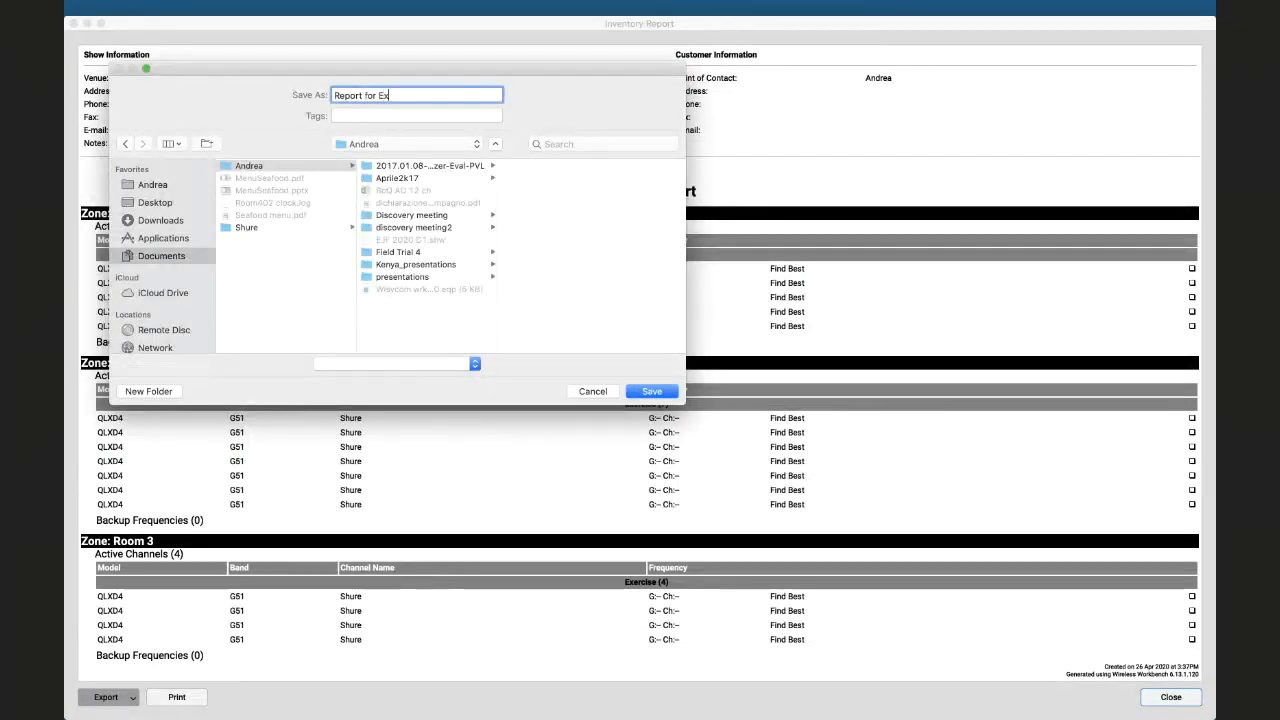
text(ercise)
click(650, 391)
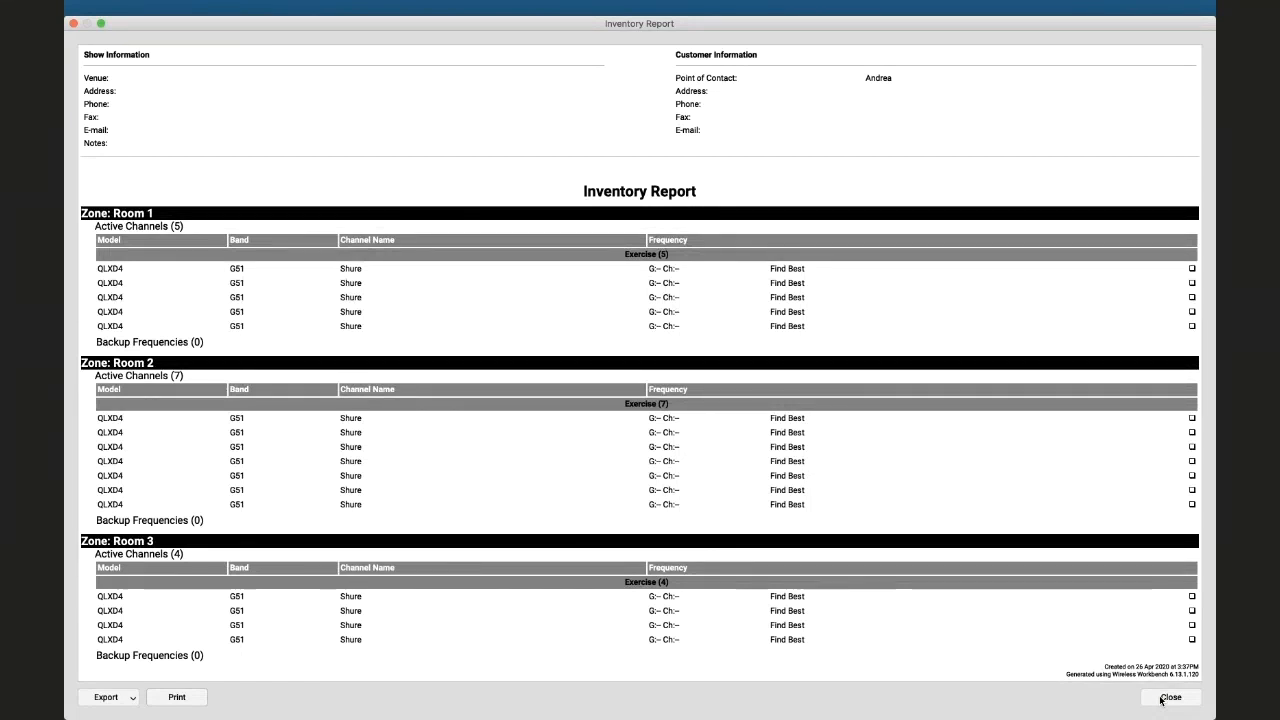
click(1168, 697)
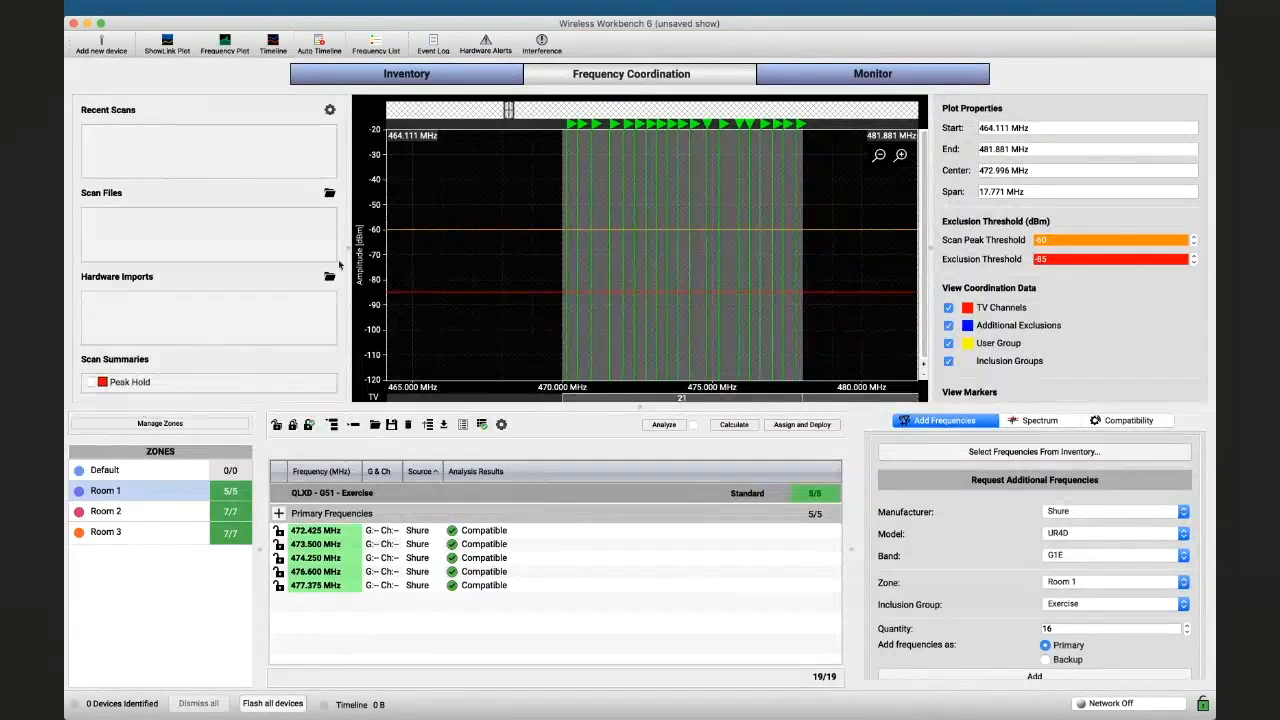
Rename the zones Room 1, Room 2 and Room 3 as Act1, Act2 and Act3 in the Zone Manager
click(294, 8)
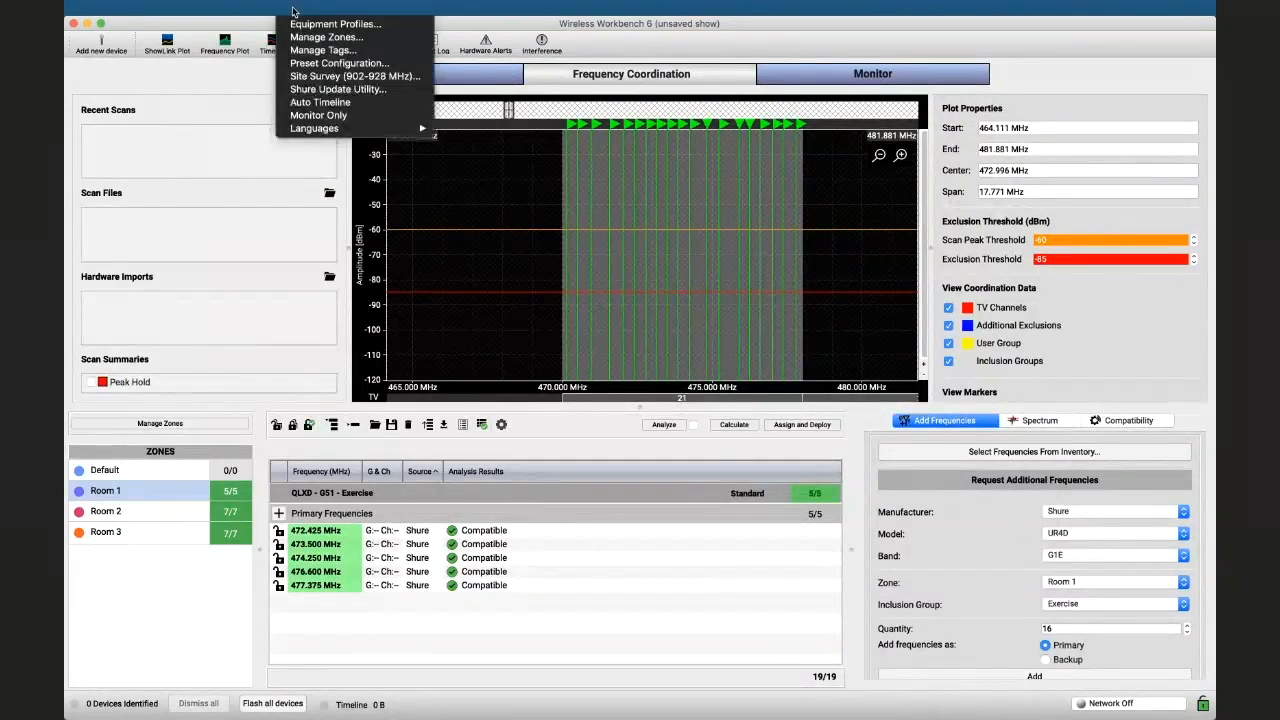
click(326, 36)
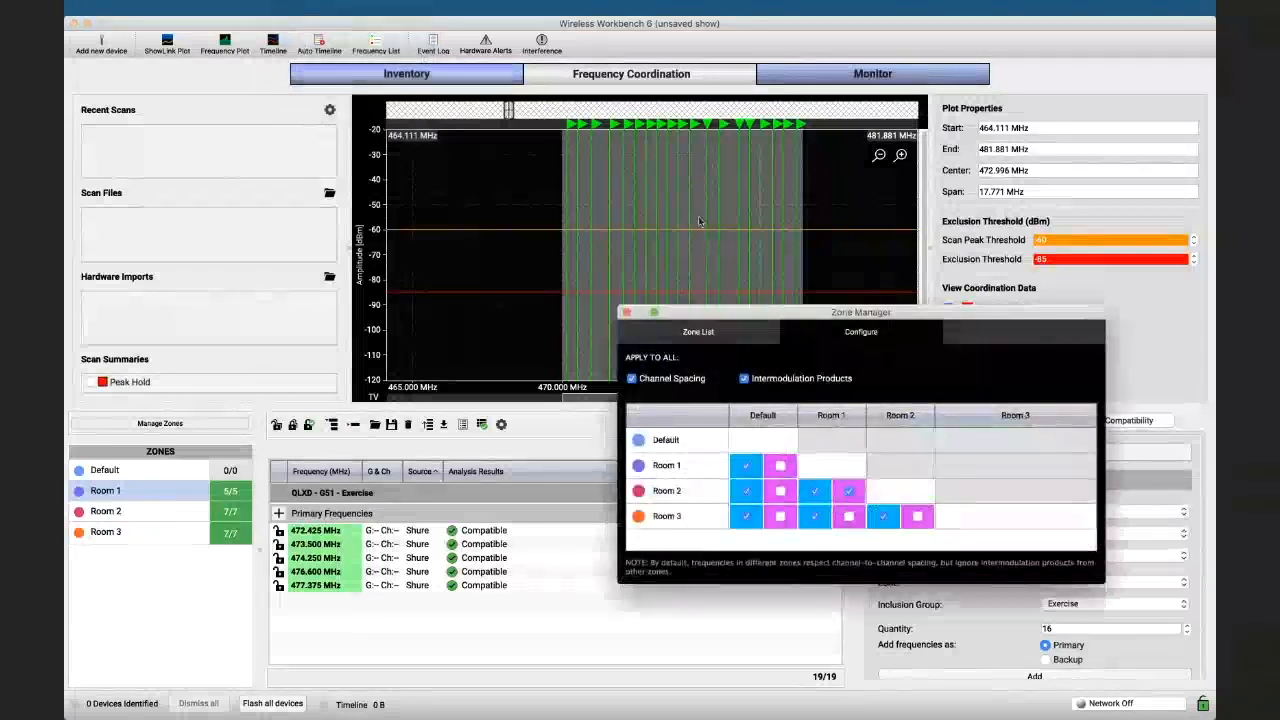
click(696, 332)
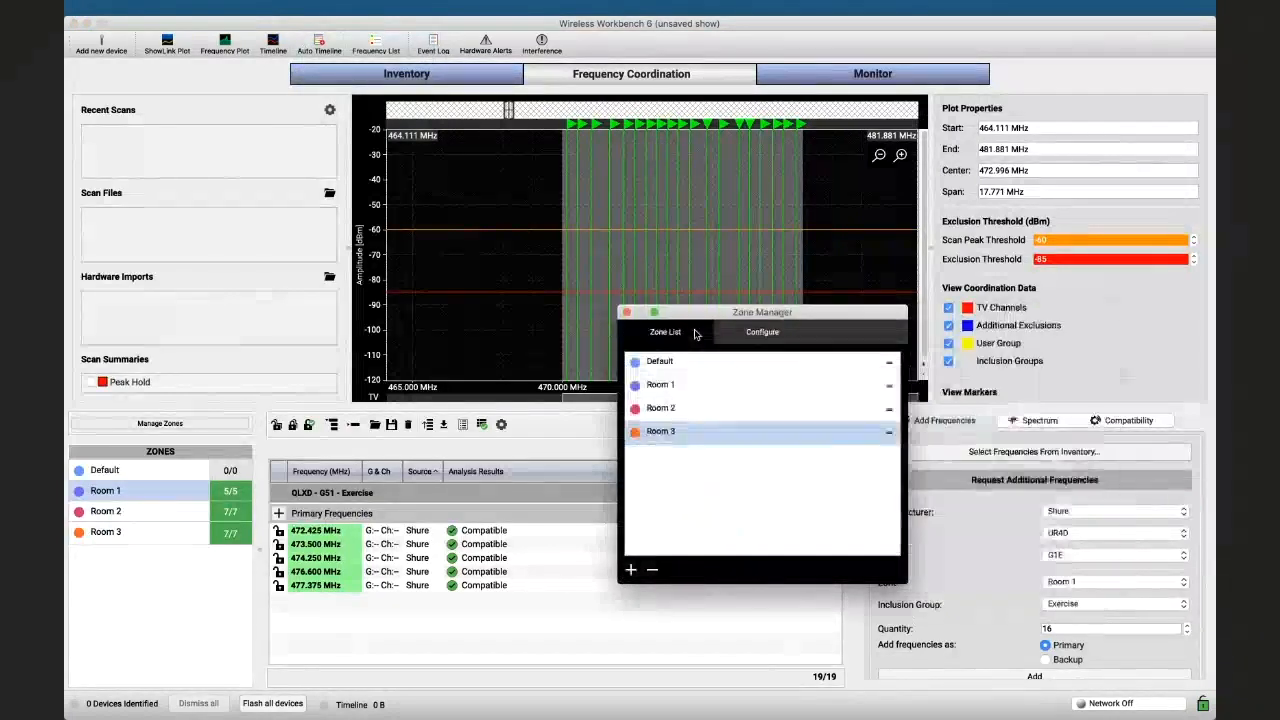
click(660, 388)
click(660, 389)
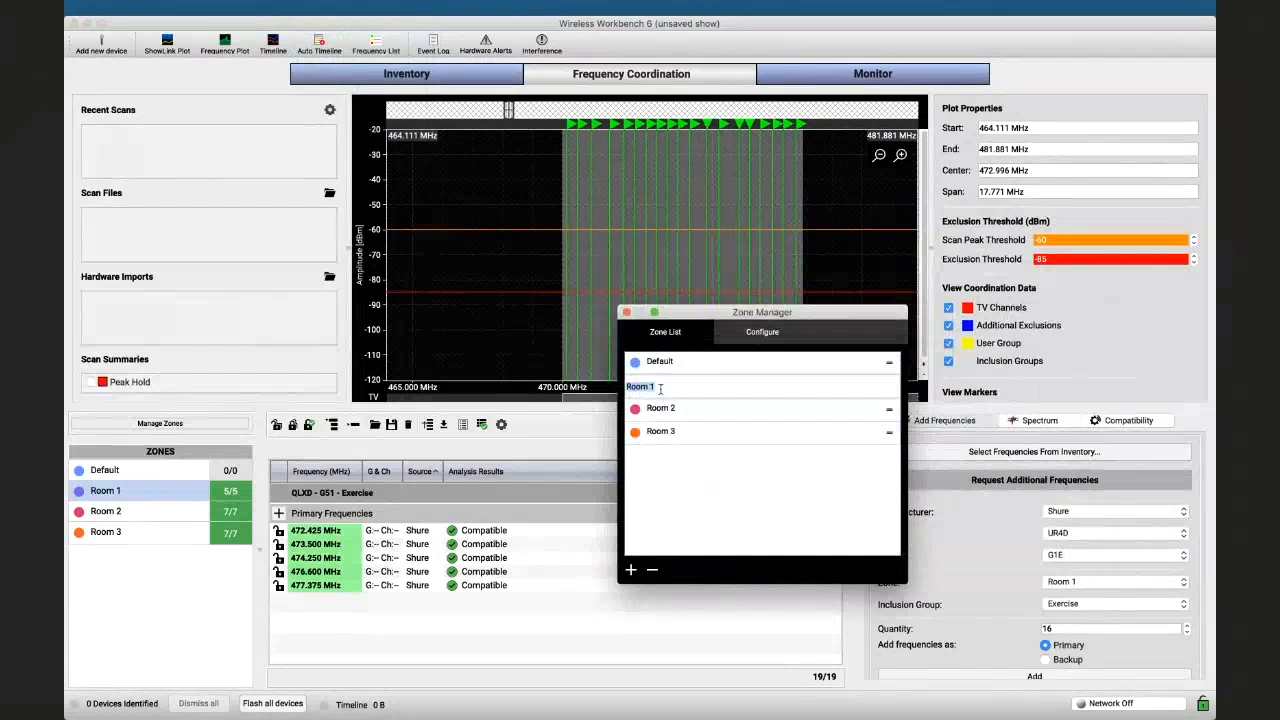
text(Act1)
click(660, 410)
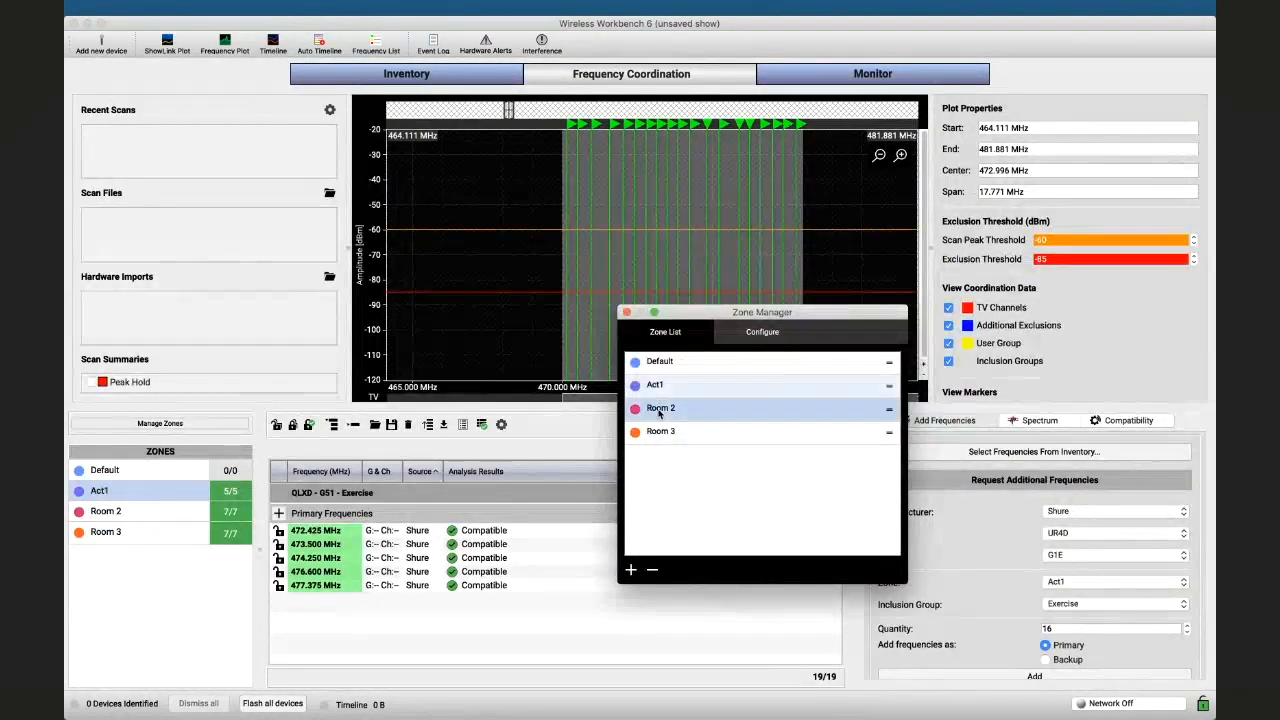
double_click(659, 410)
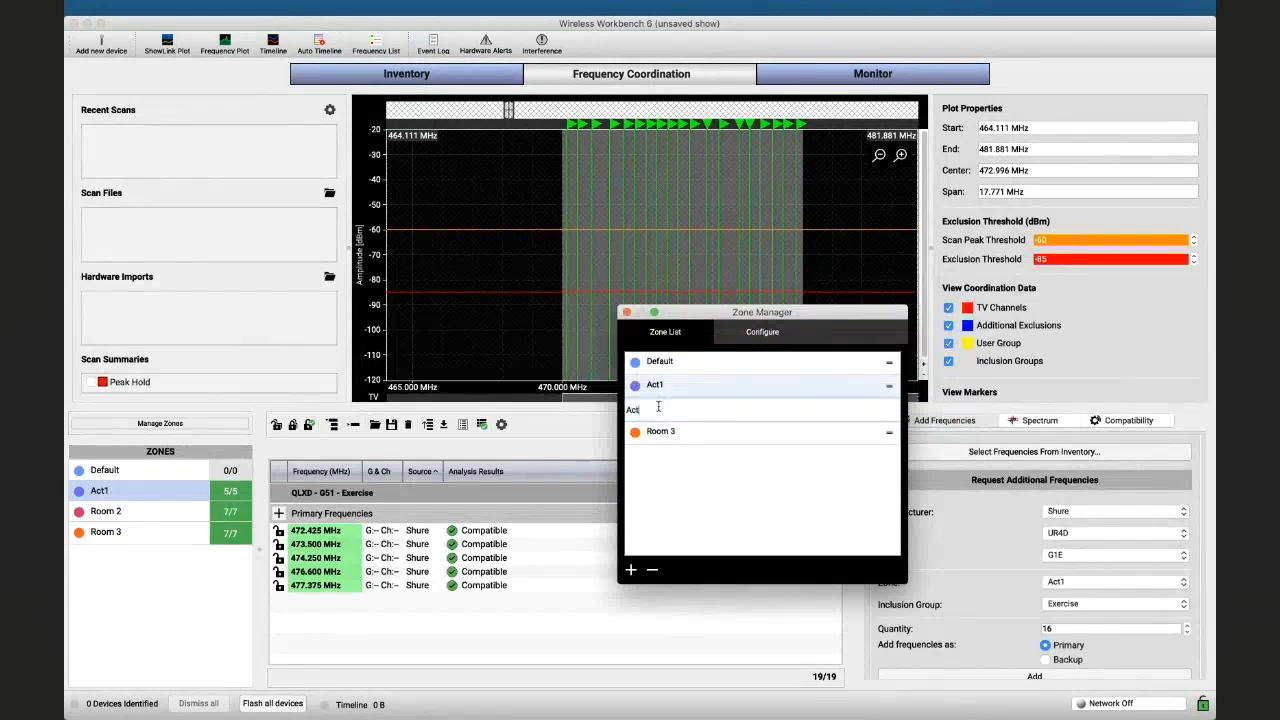
text(Act2)
click(653, 431)
double_click(653, 431)
text(Act)
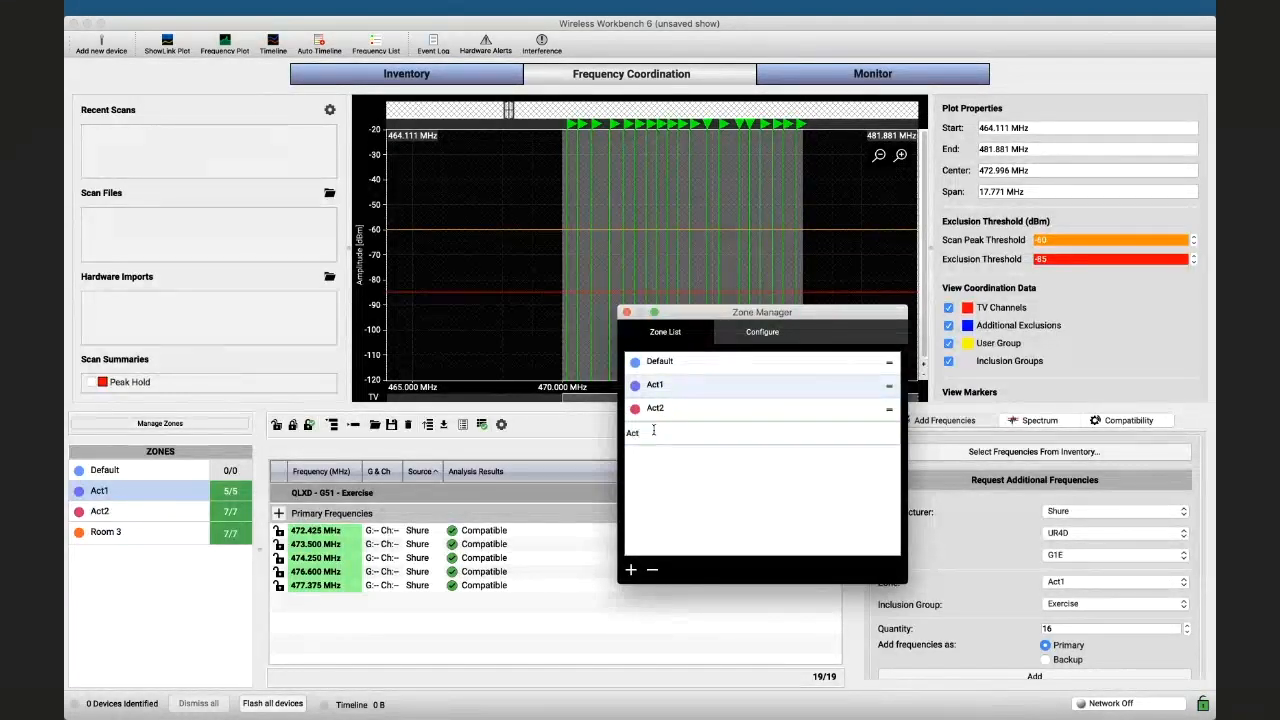
text(3)
key(Return)
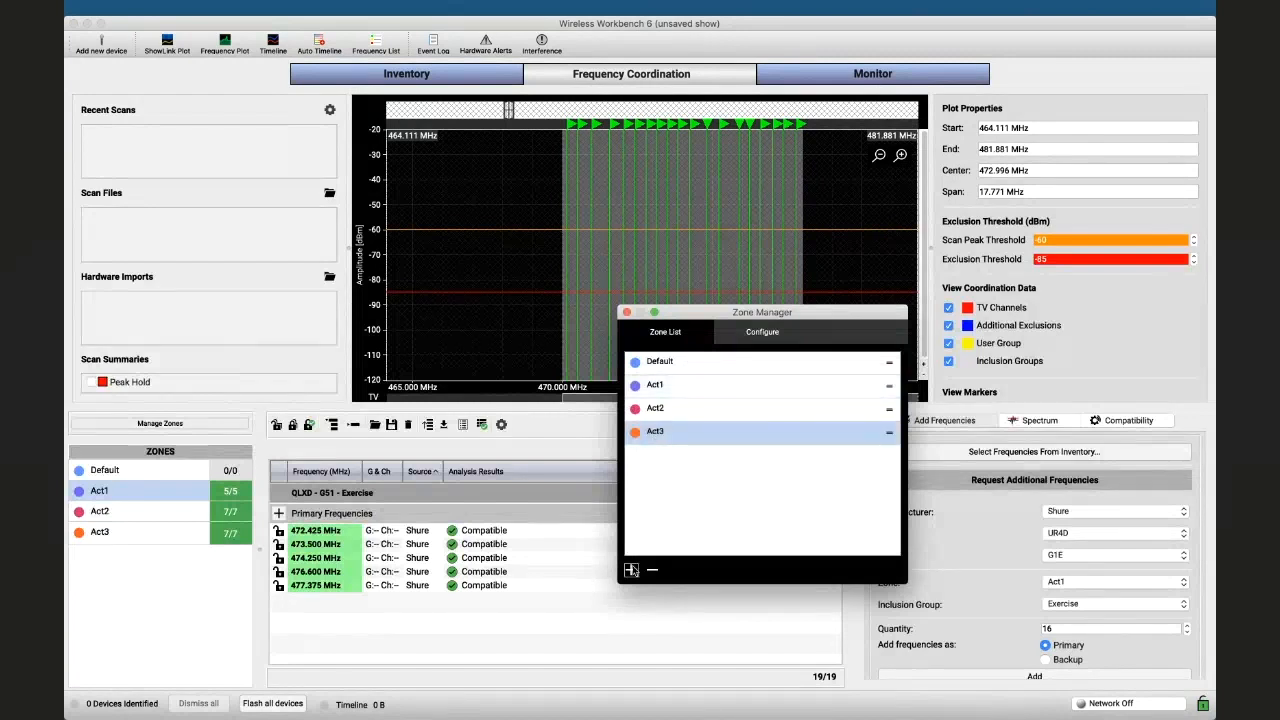
Add a fourth zone named Act4 to the zone list
click(631, 569)
text(Act)
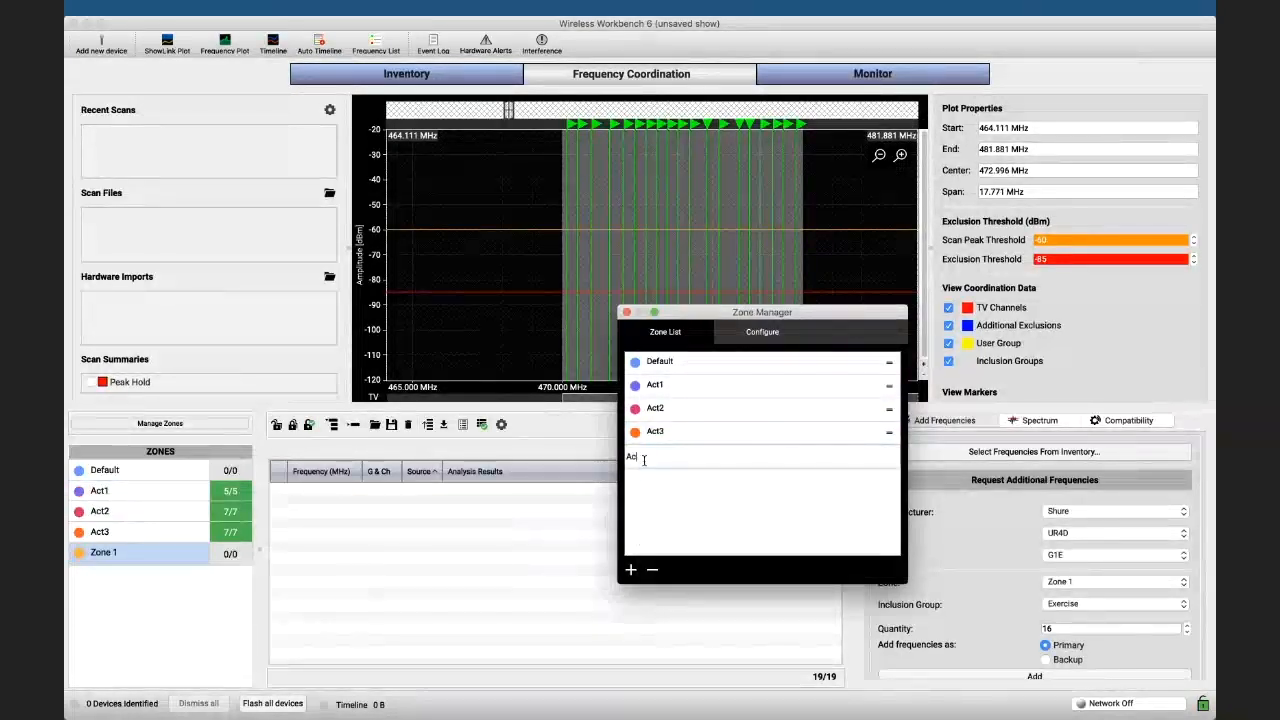
text(4)
key(Return)
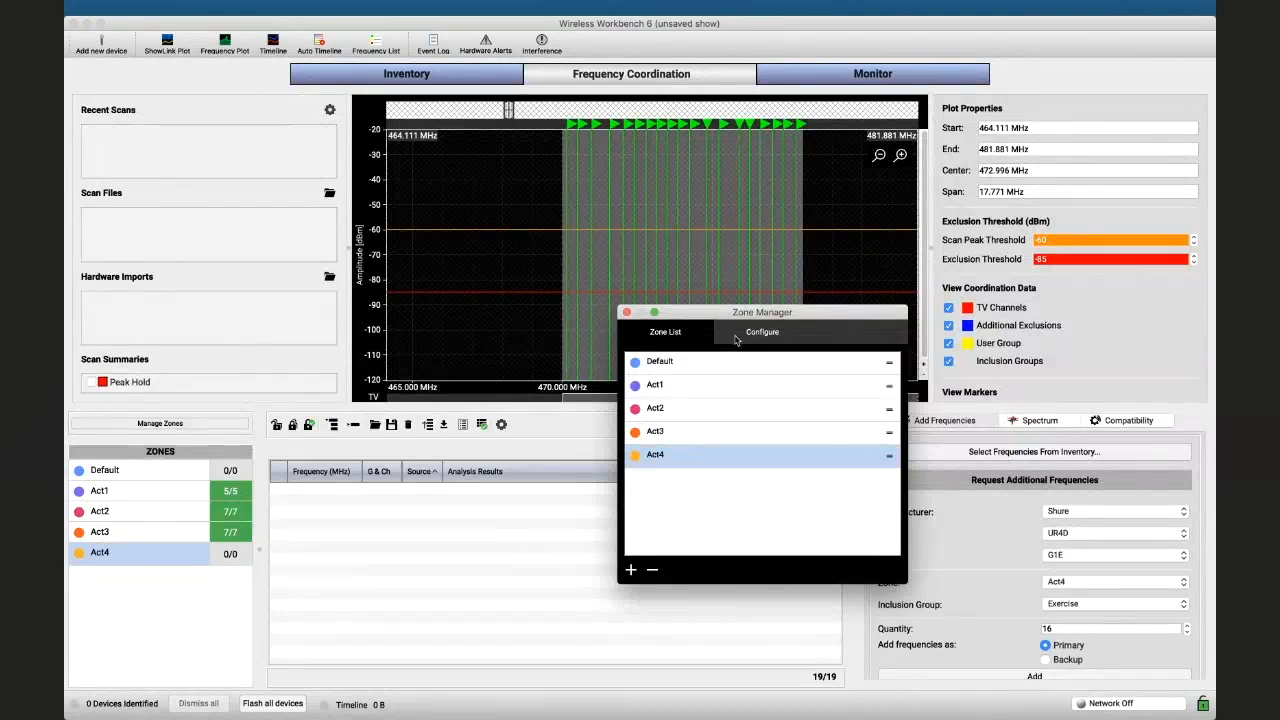
Configure intermodulation products to be respected between consecutive acts: Act1 with Act2, Act2 with Act3, and Act3 with Act4
click(736, 341)
click(851, 493)
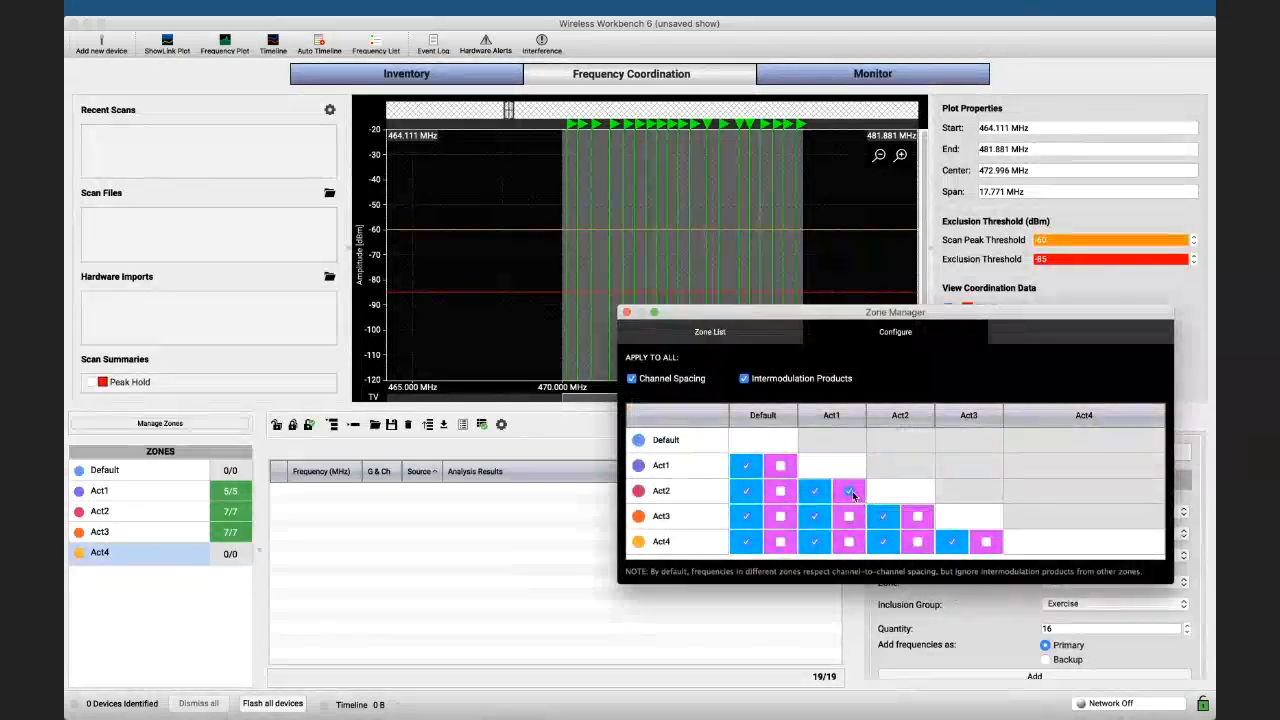
click(851, 493)
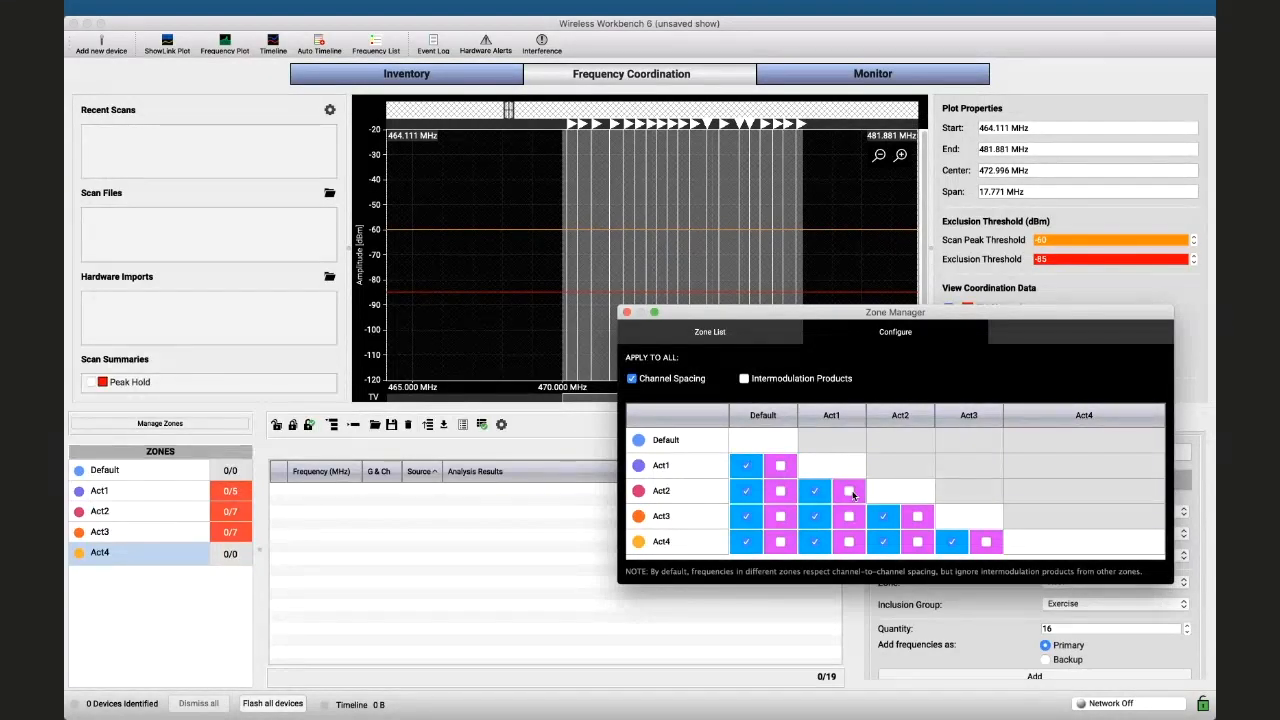
click(849, 491)
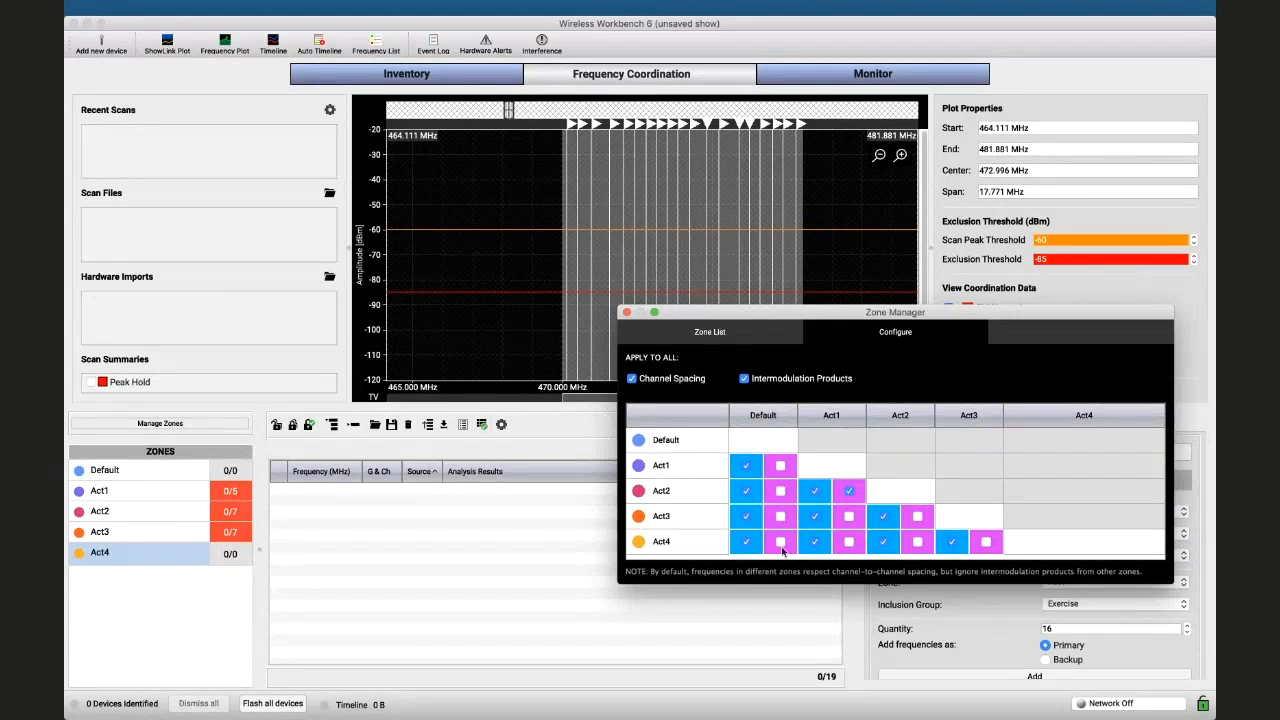
click(917, 517)
click(987, 542)
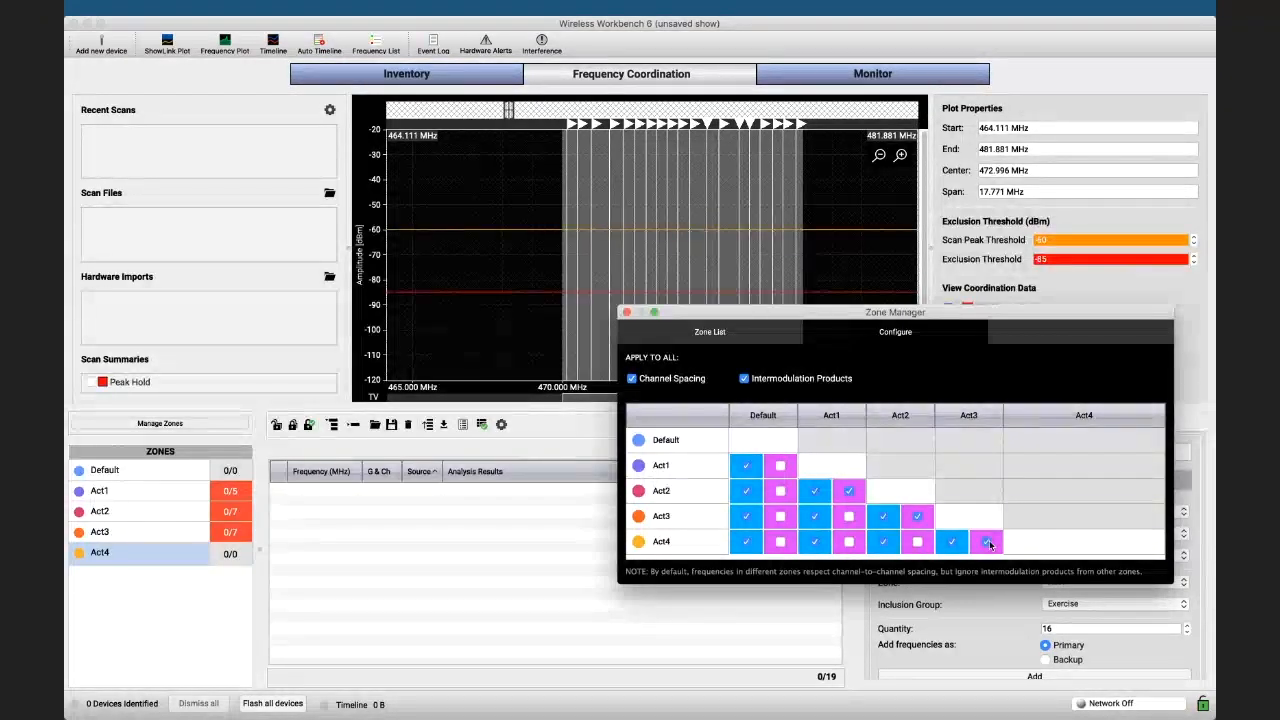